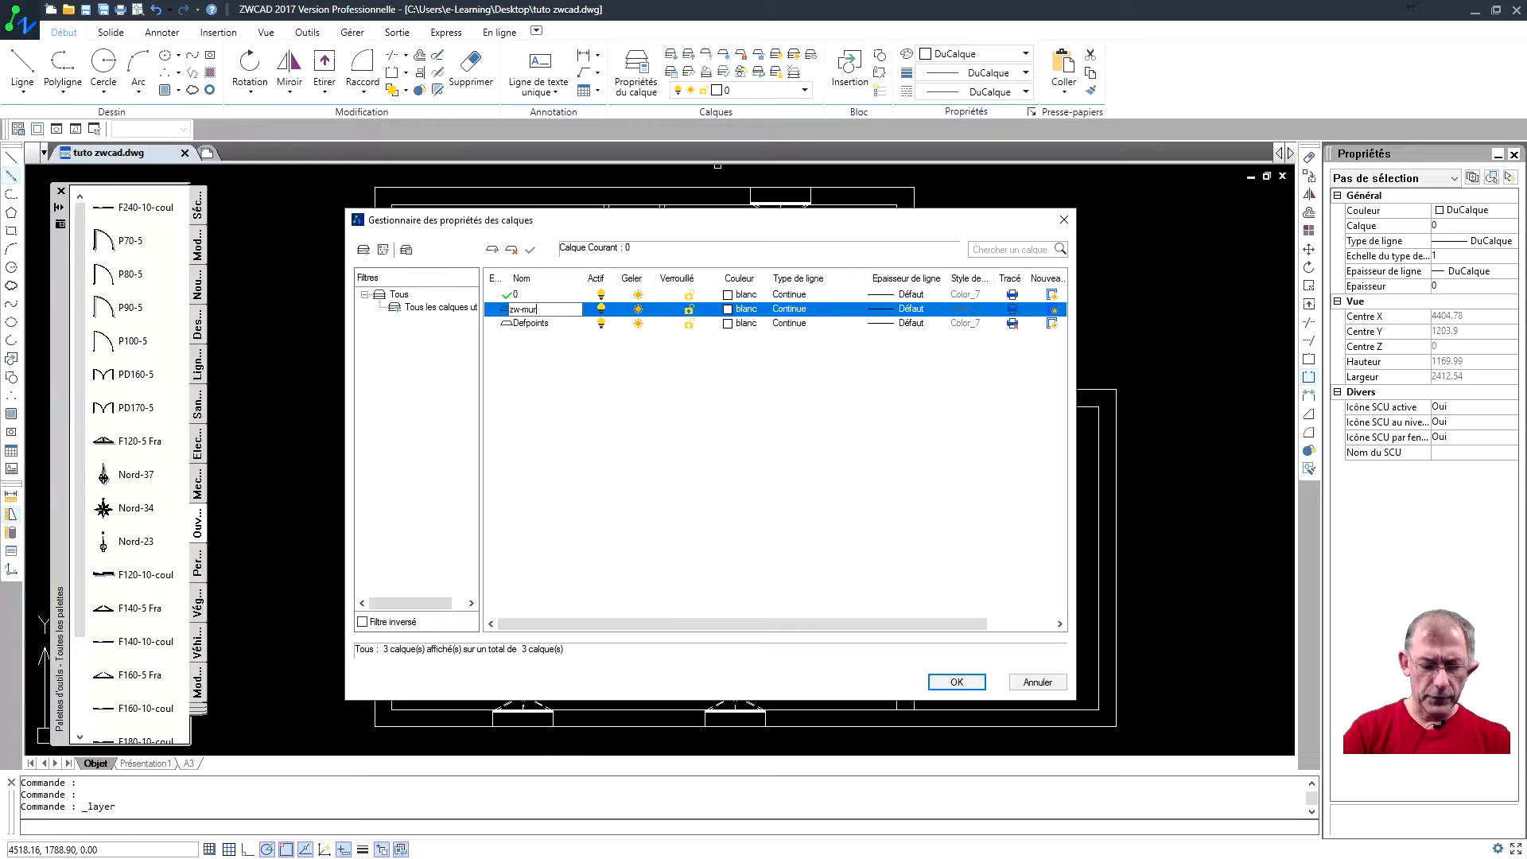
# Step: Finish naming the new layer zw-murs and add another layer named zw-cloisons
pyautogui.press('Return')
pyautogui.hotkey('alt', 'n')
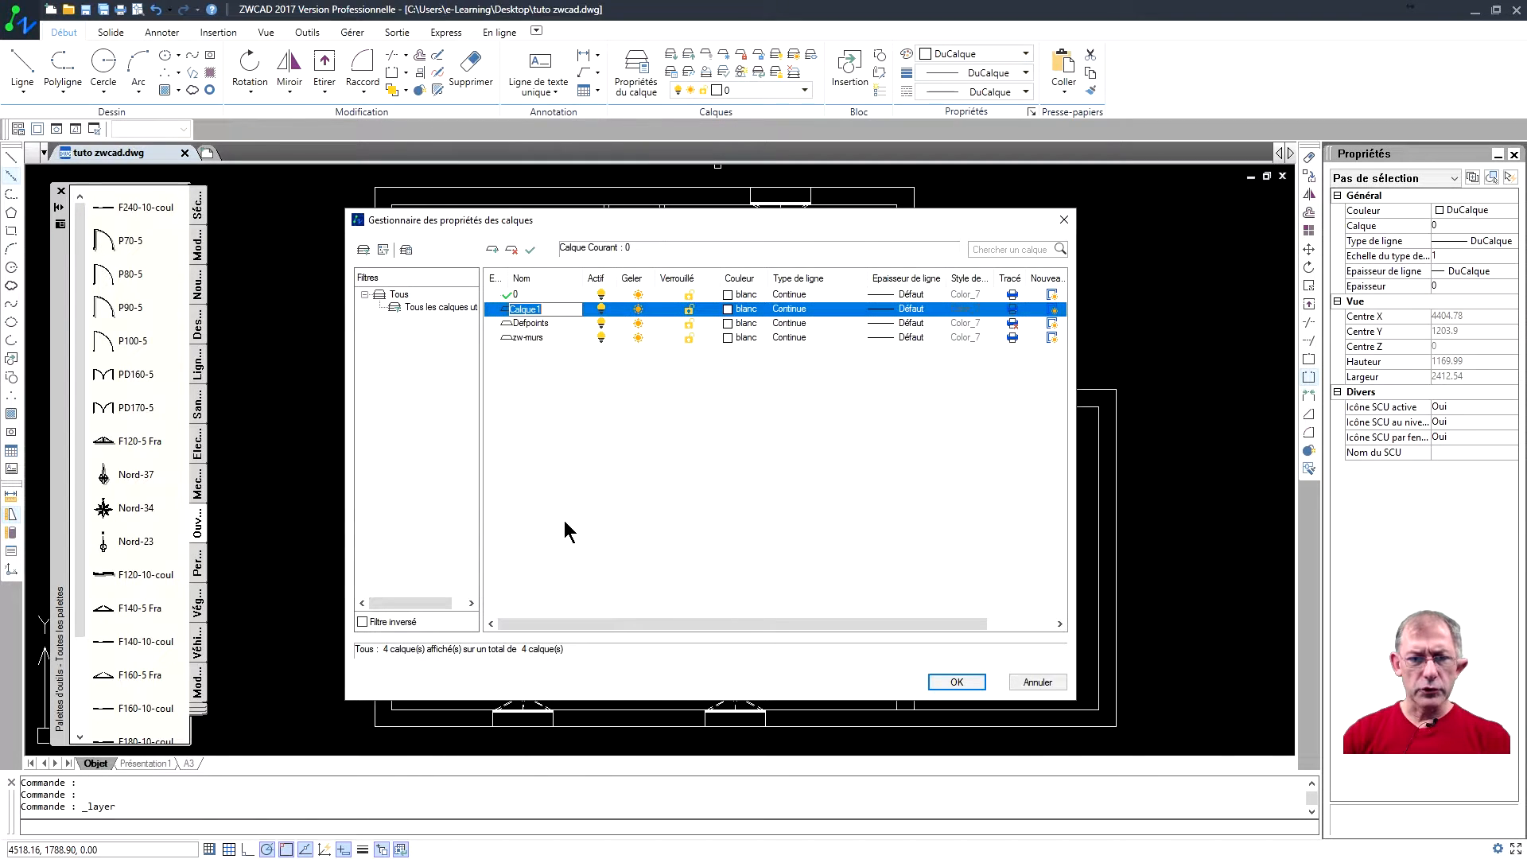
pyautogui.write('zw')
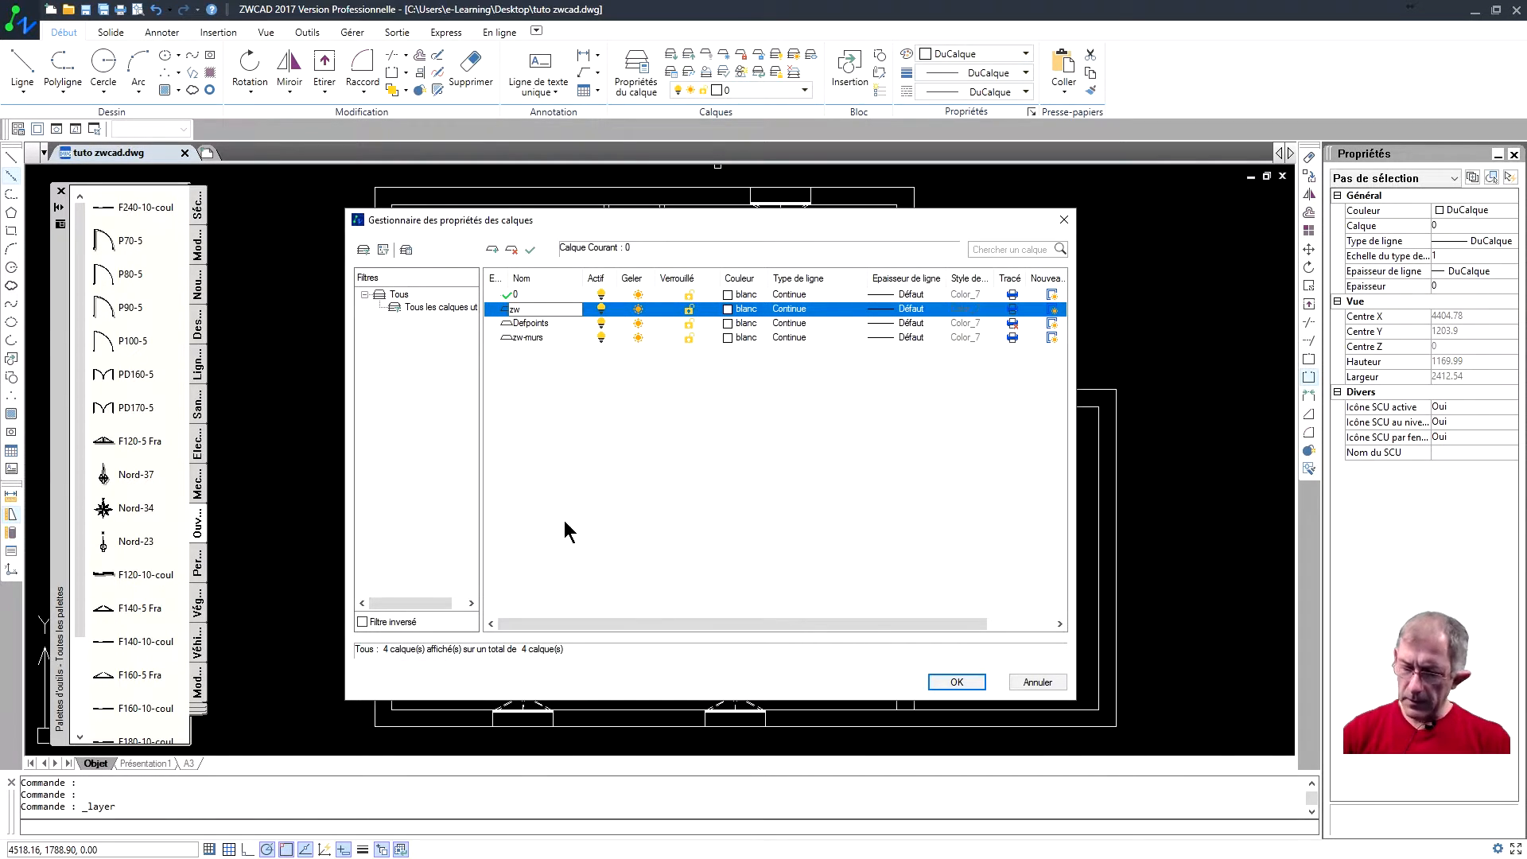
pyautogui.write('-clos')
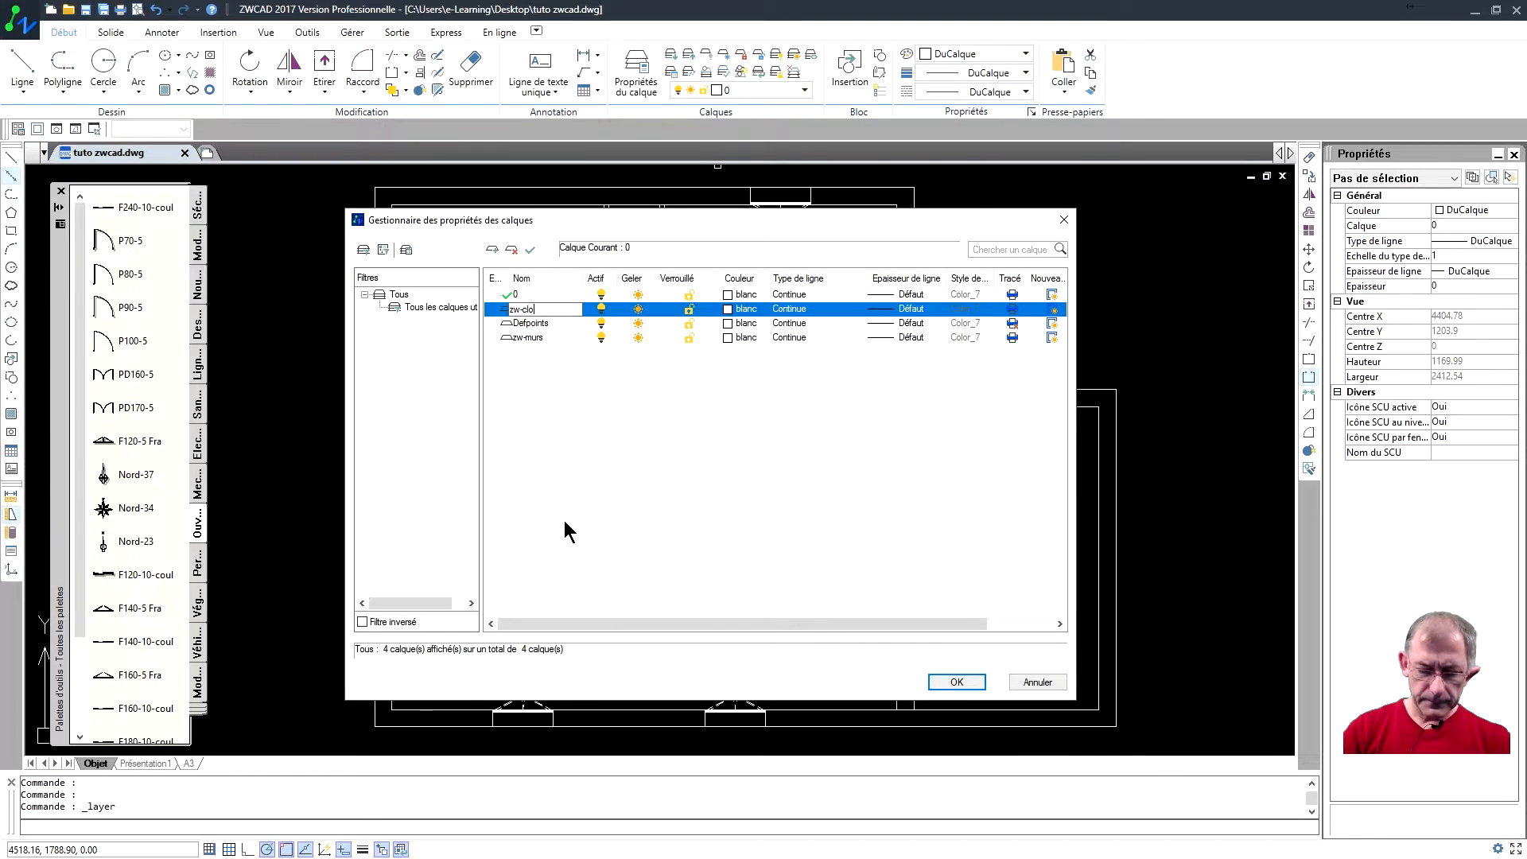
pyautogui.press('BackSpace')
pyautogui.write('isons')
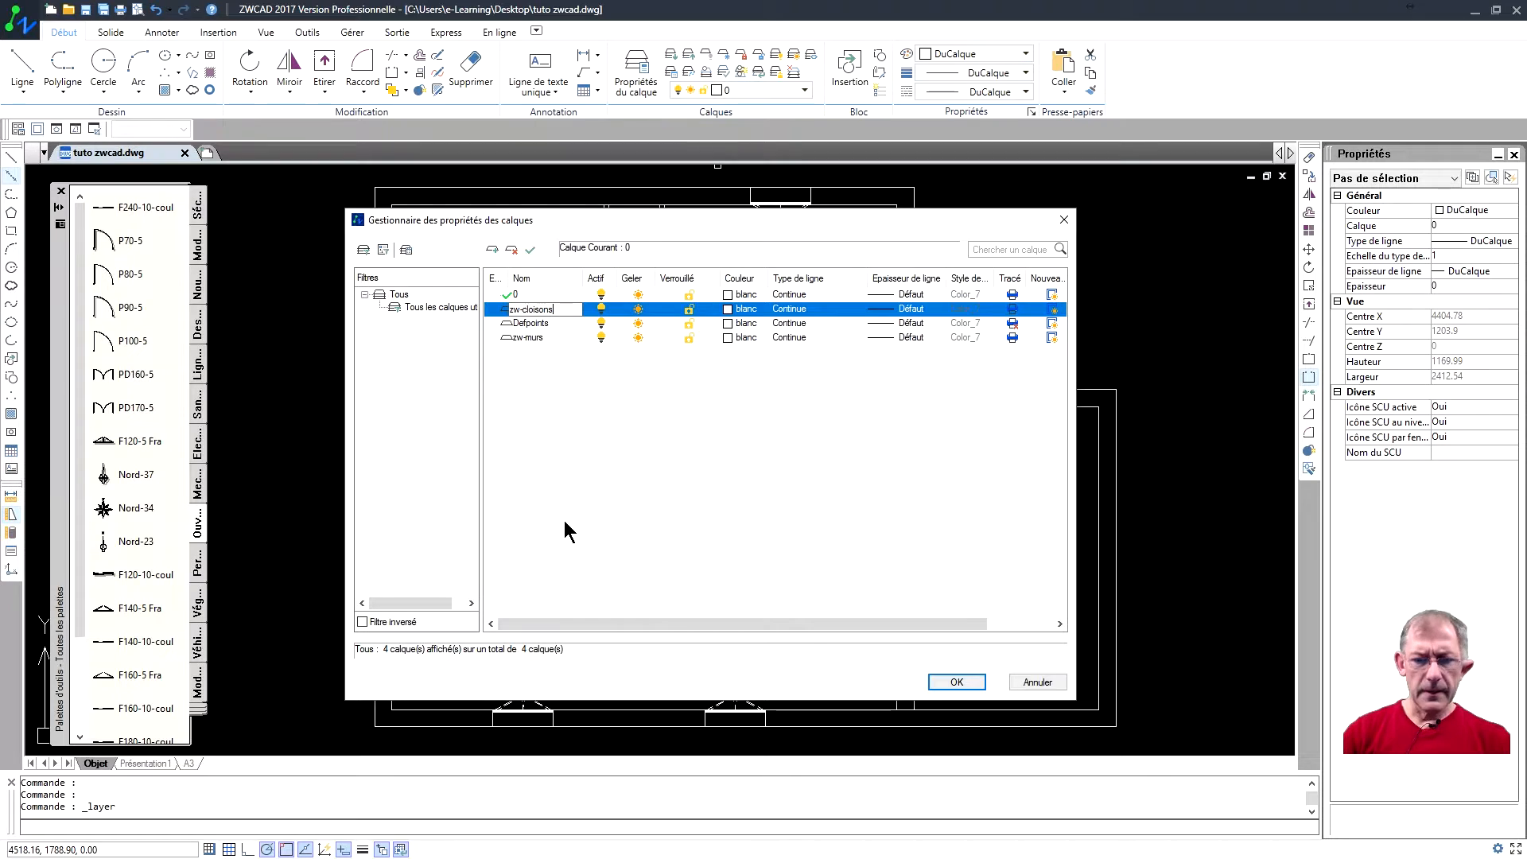
pyautogui.press('Return')
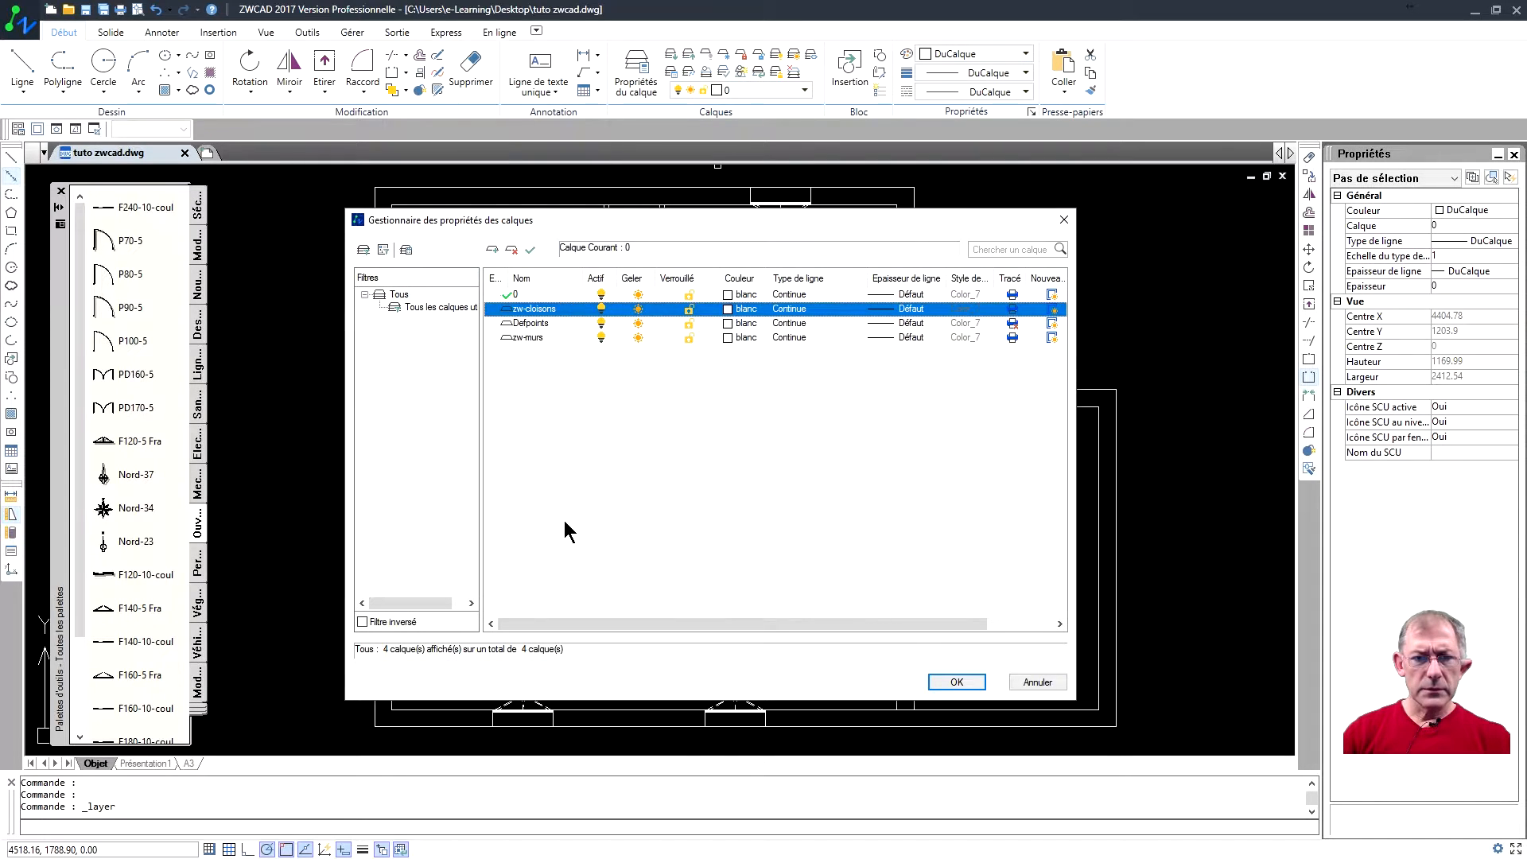
# Step: Add two new layers named annotations and cotations
pyautogui.hotkey('alt', 'n')
pyautogui.write('annotat')
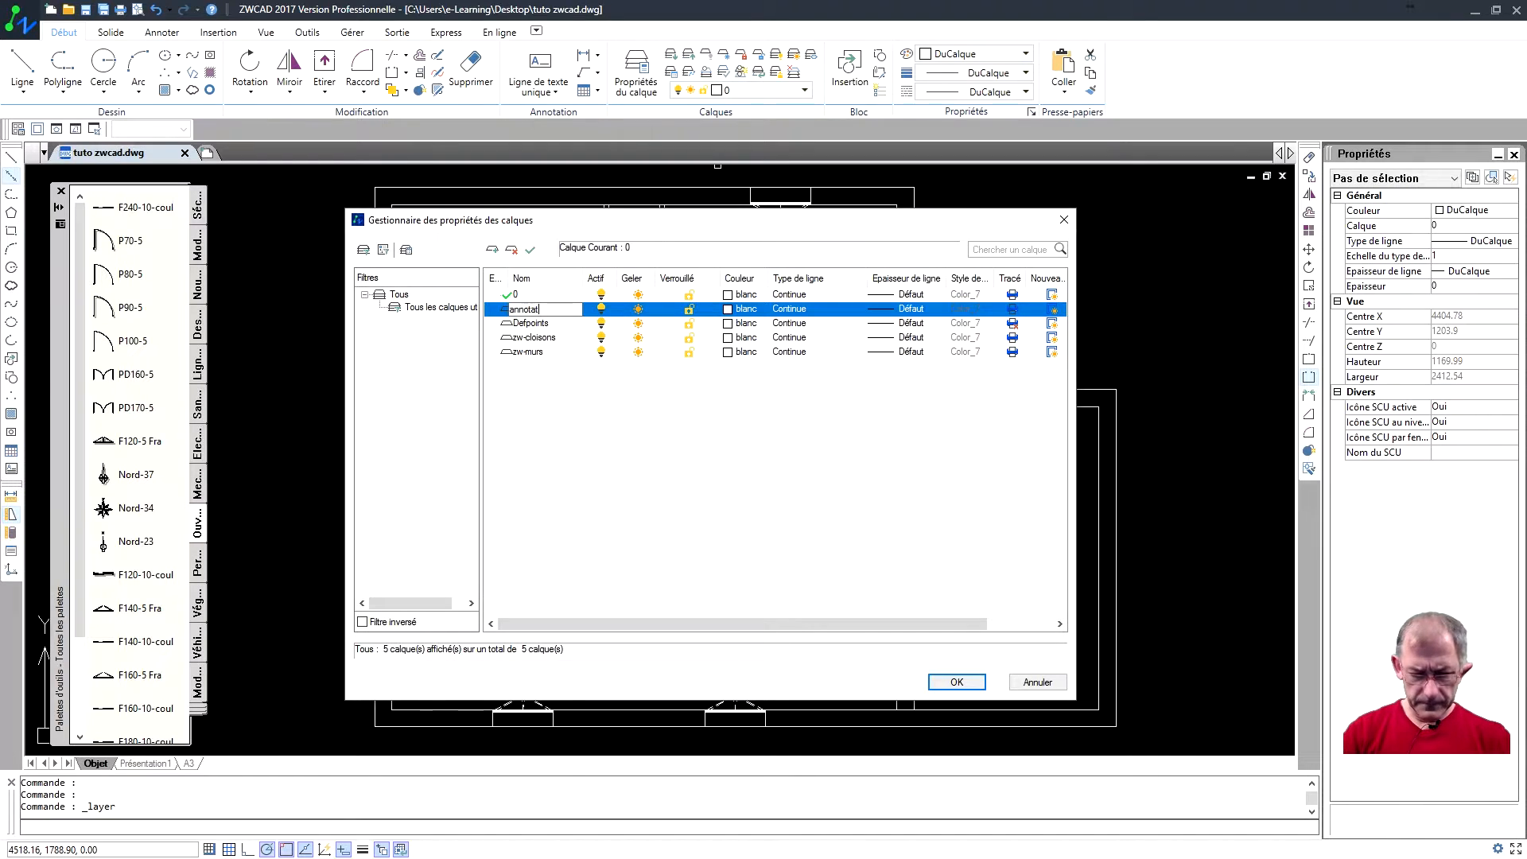
pyautogui.write('ions')
pyautogui.press('Return')
pyautogui.hotkey('alt', 'n')
pyautogui.write('cotation')
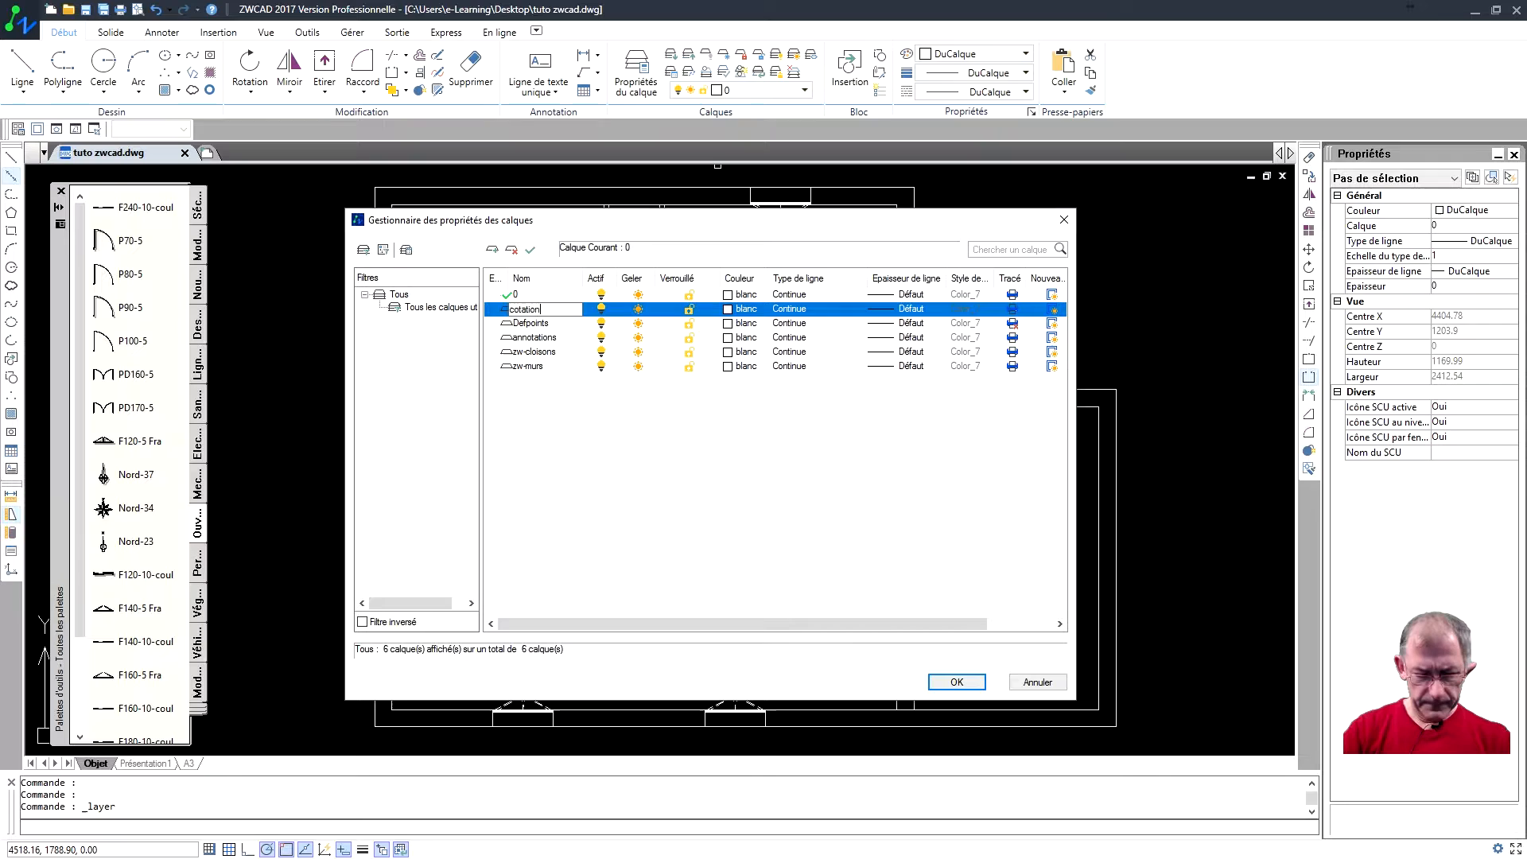
pyautogui.write('s')
pyautogui.press('Return')
# Step: Add two more layers named cache and zw-menuiserie
pyautogui.hotkey('alt', 'n')
pyautogui.write('cach')
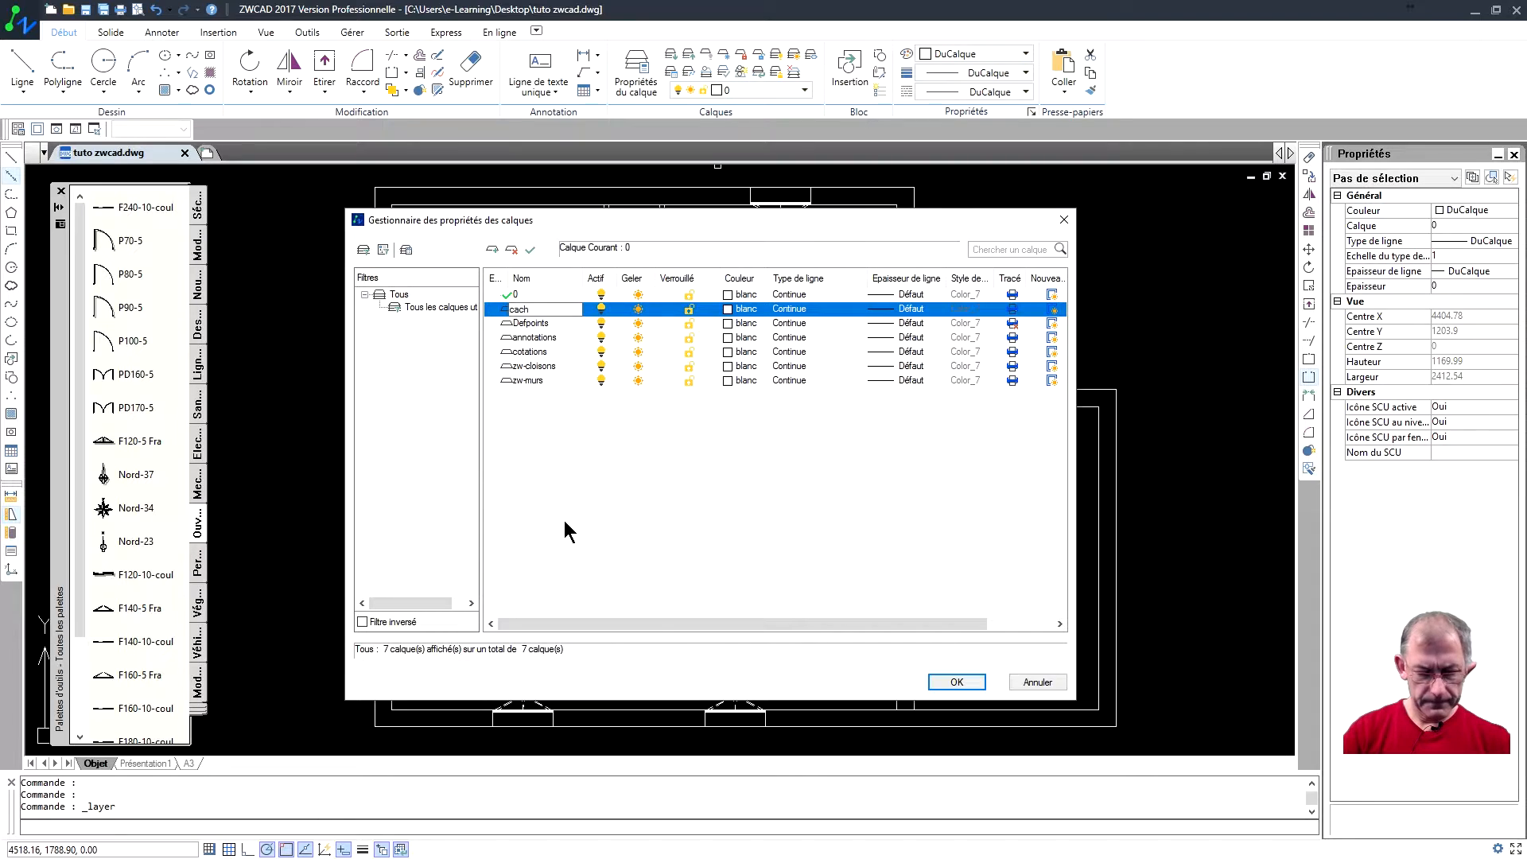
pyautogui.write('e')
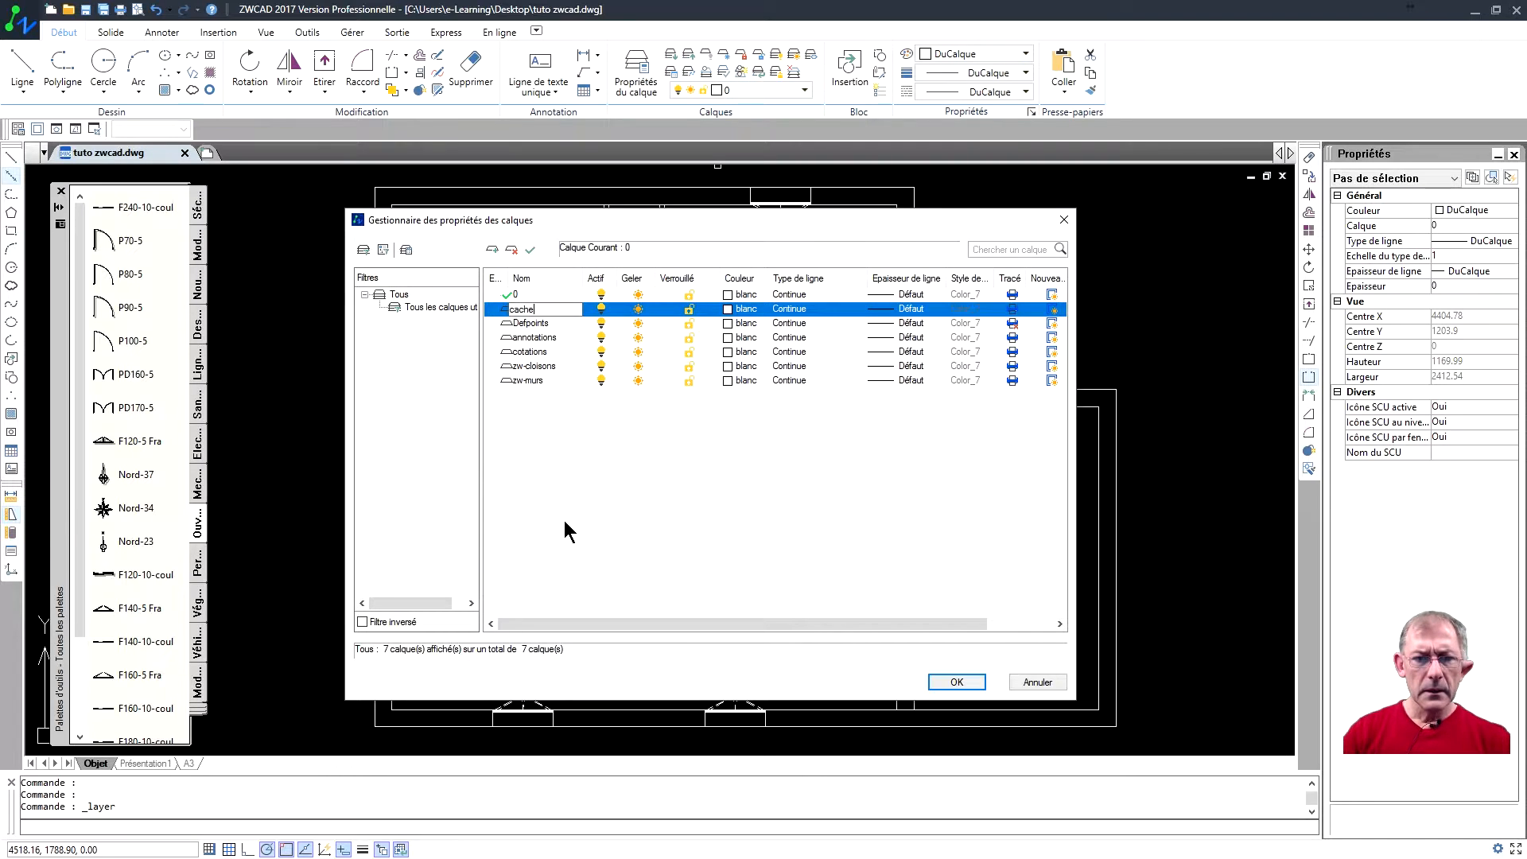
pyautogui.press('Return')
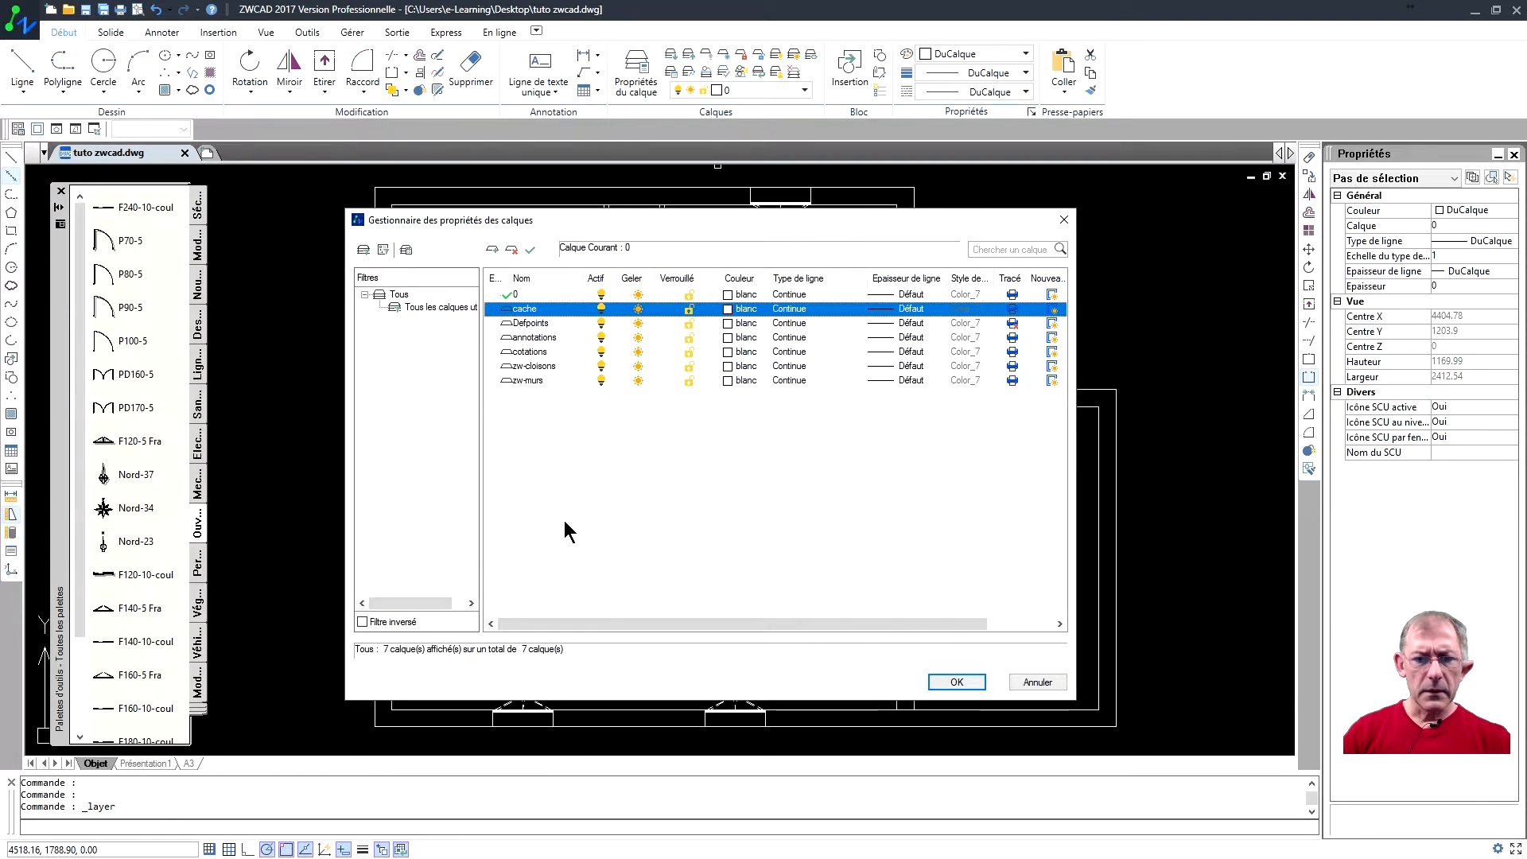
pyautogui.hotkey('alt', 'n')
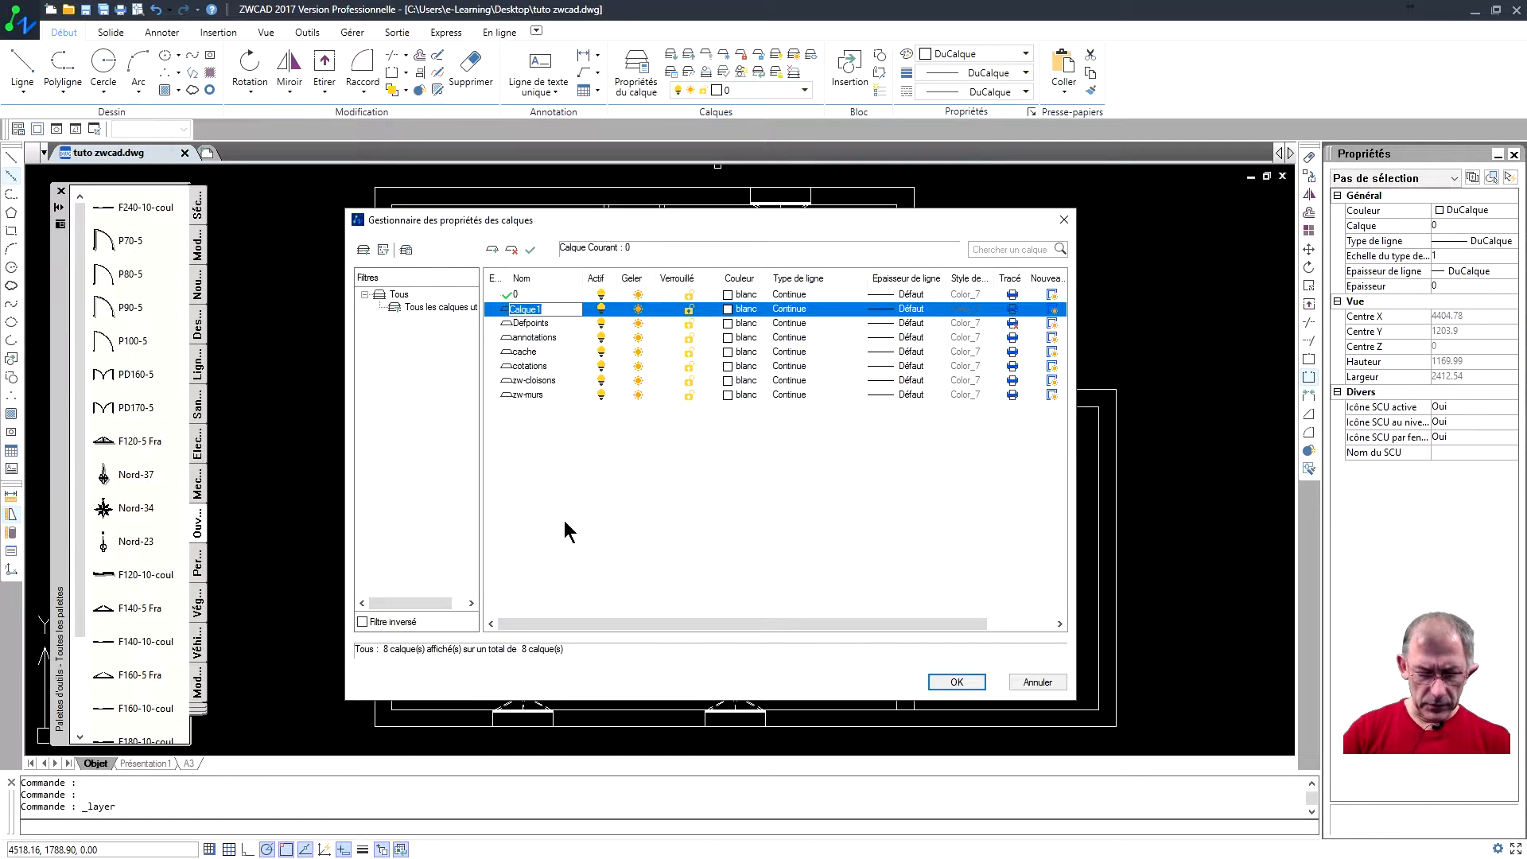
pyautogui.write('zw')
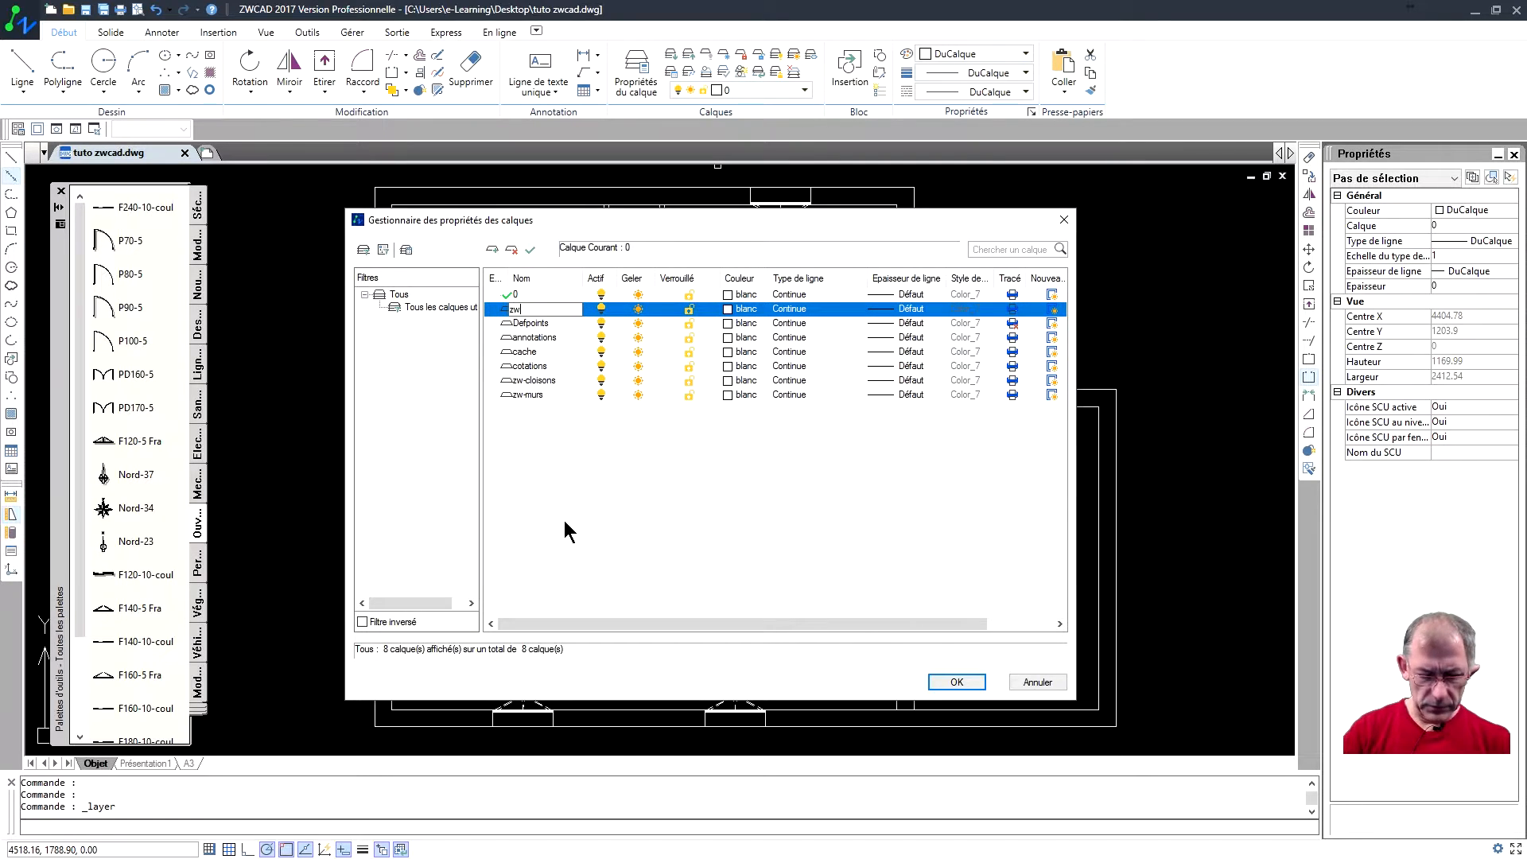
pyautogui.write('-menuise')
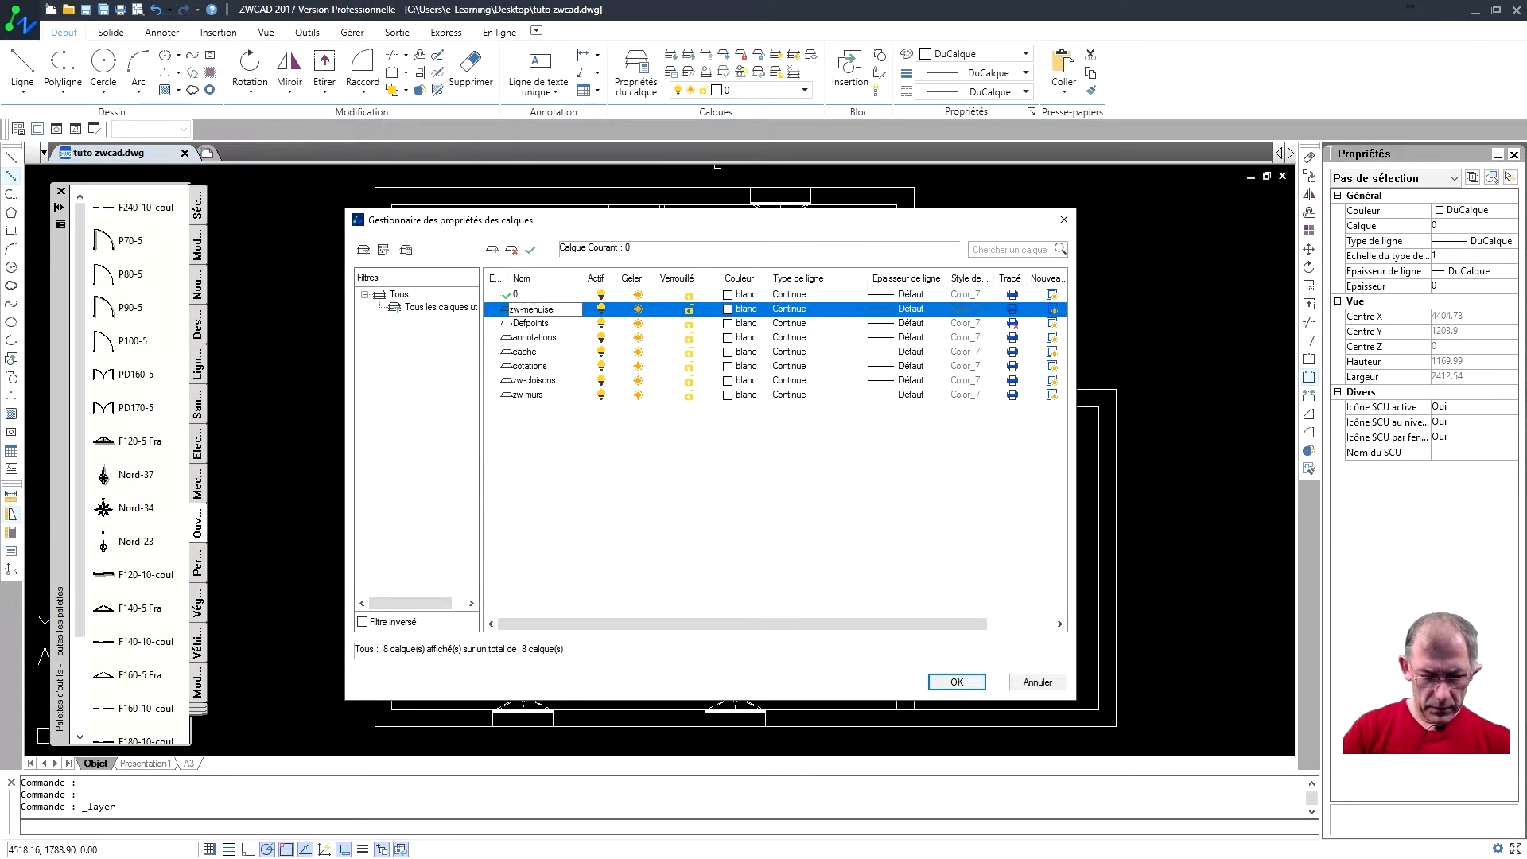
pyautogui.write('rie')
pyautogui.press('Return')
# Step: Rename the annotations layer as zw-annotations
pyautogui.click(525, 338)
pyautogui.click(526, 339)
pyautogui.click(510, 337)
pyautogui.moveTo(510, 337); pyautogui.dragTo(517, 337)
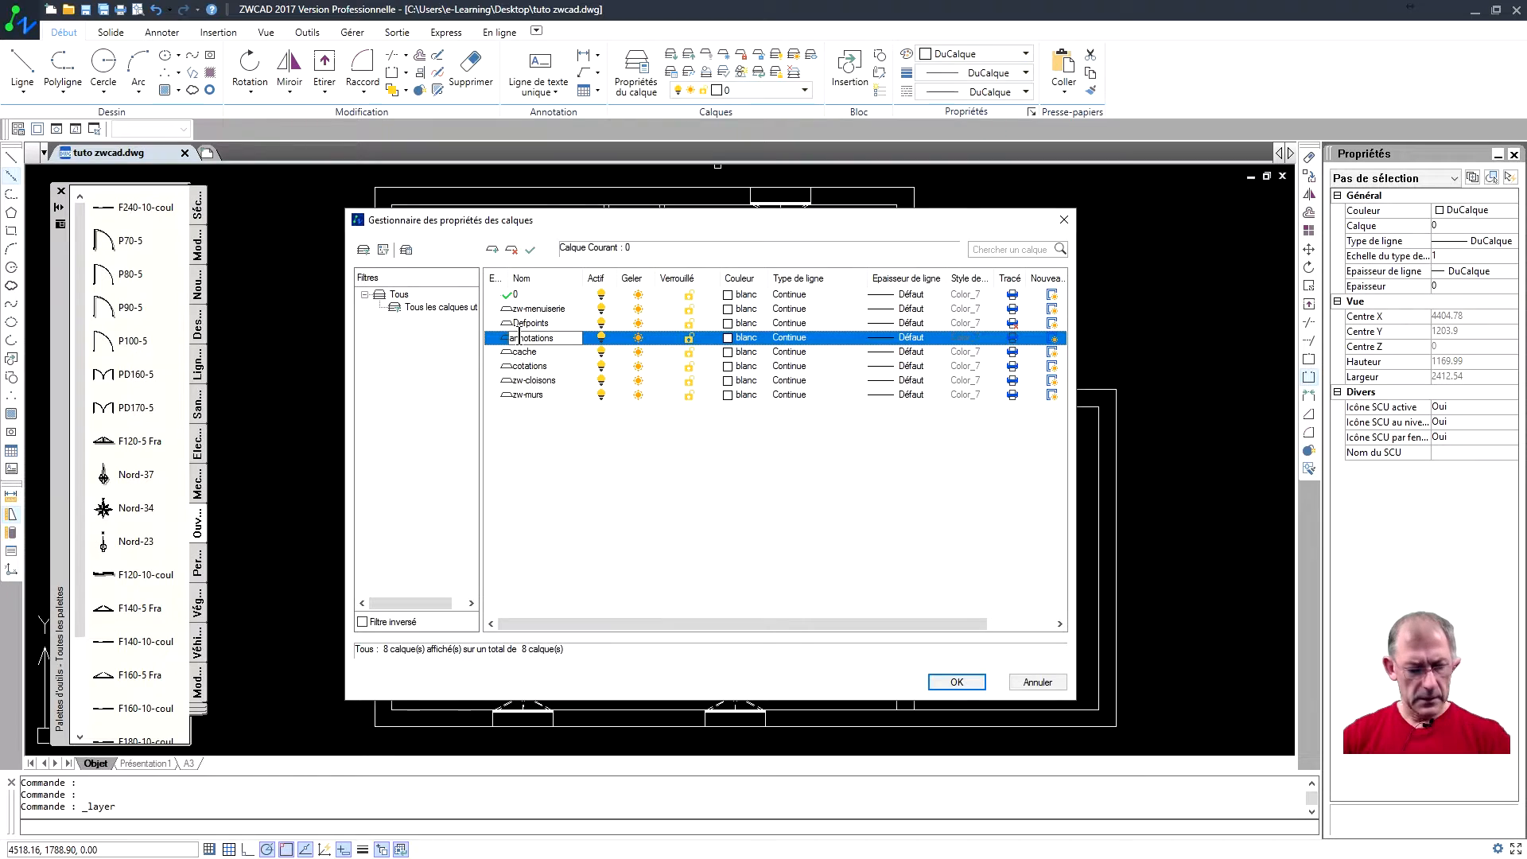
pyautogui.write('zw-')
pyautogui.press('Return')
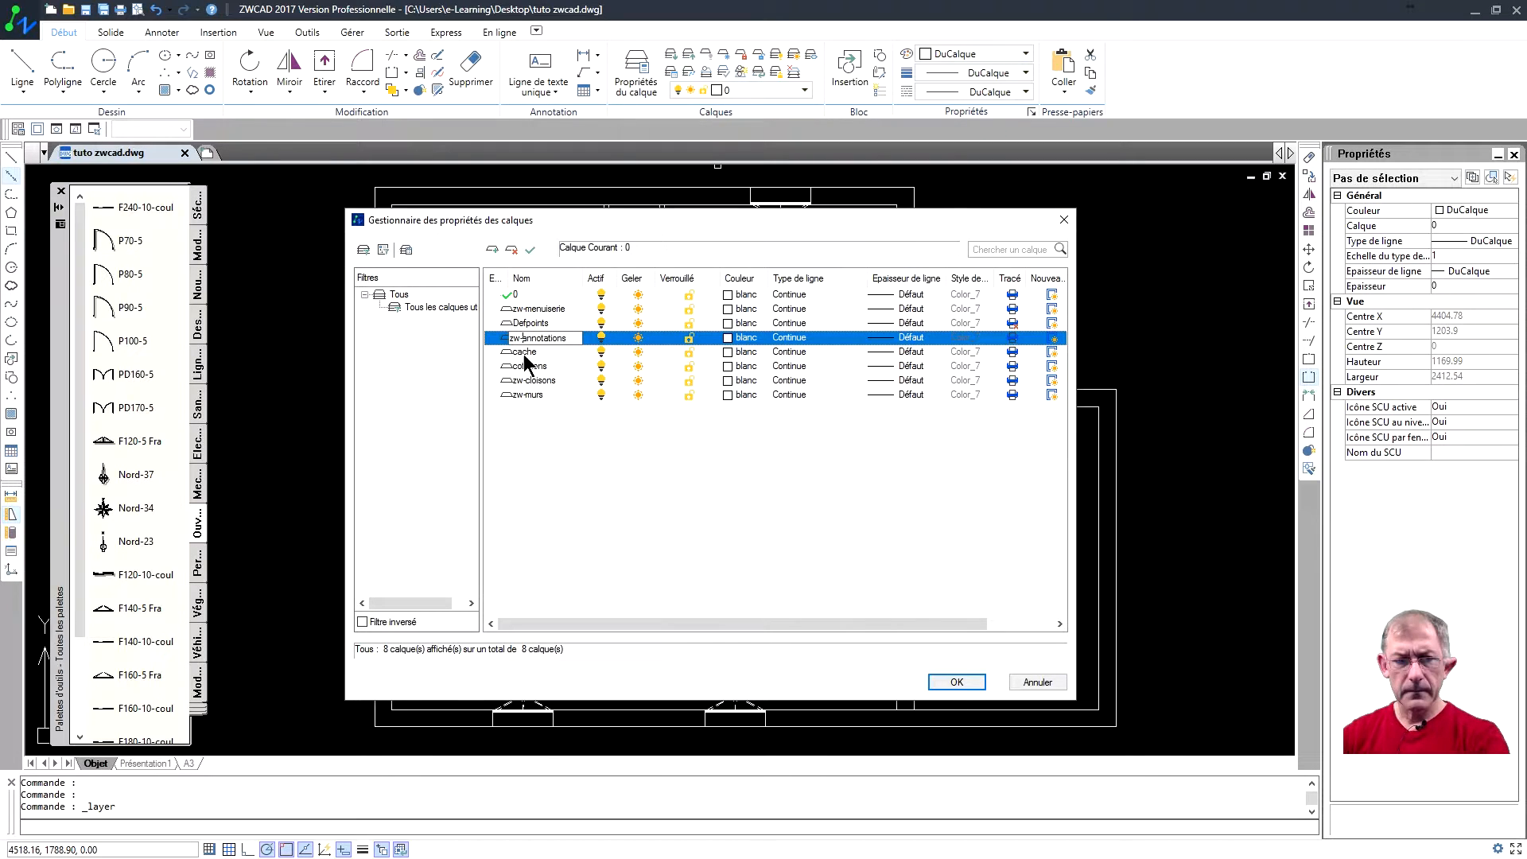
# Step: Add the zw- prefix to the cache and cotations layers, renaming them zw-cache and zw-cotations
pyautogui.click(518, 353)
pyautogui.click(515, 353)
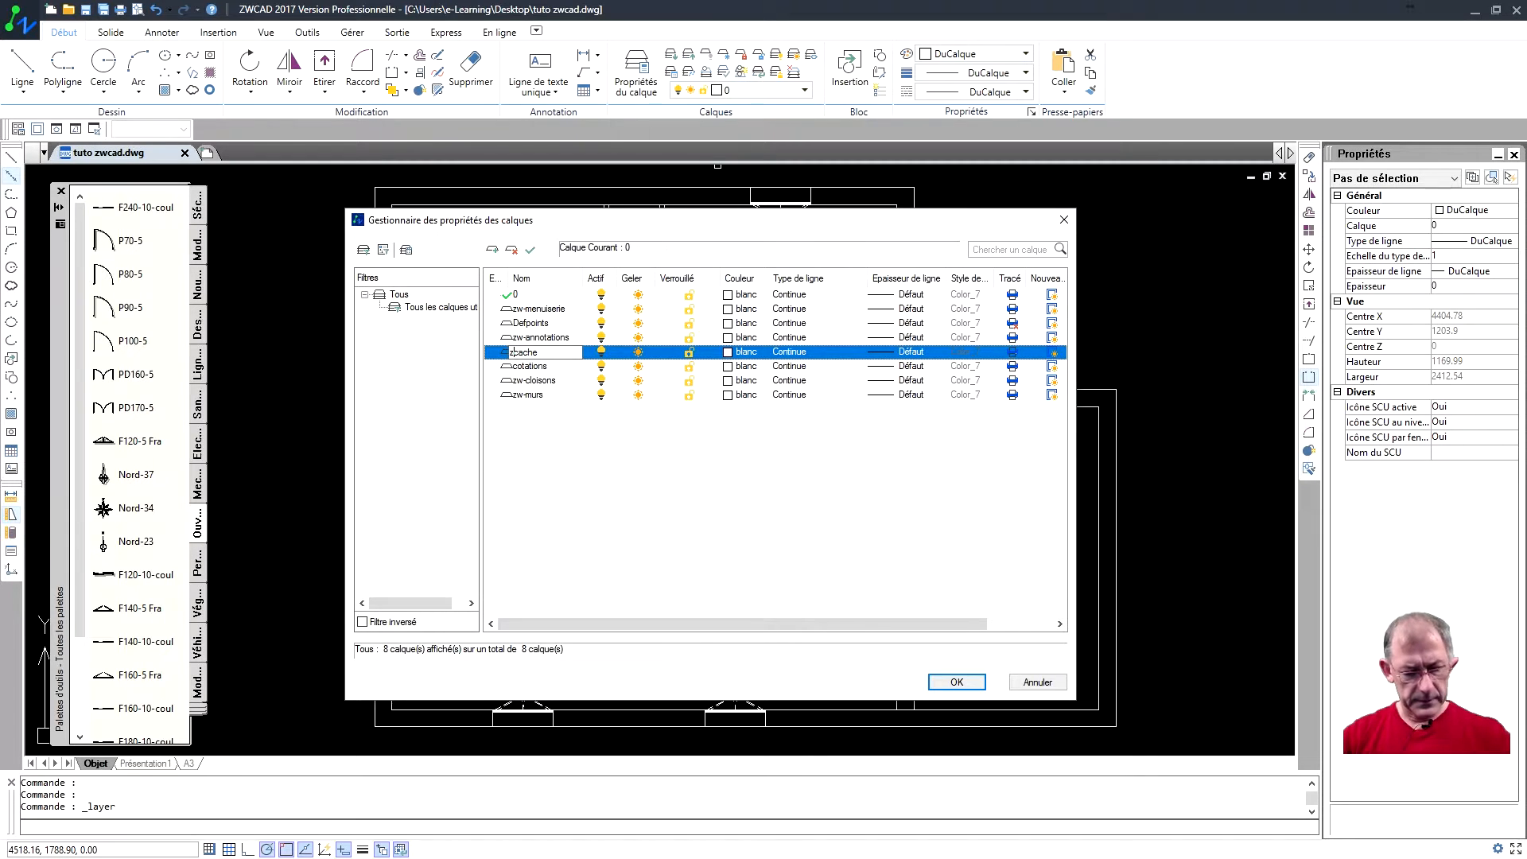
pyautogui.write('zw-')
pyautogui.click(529, 367)
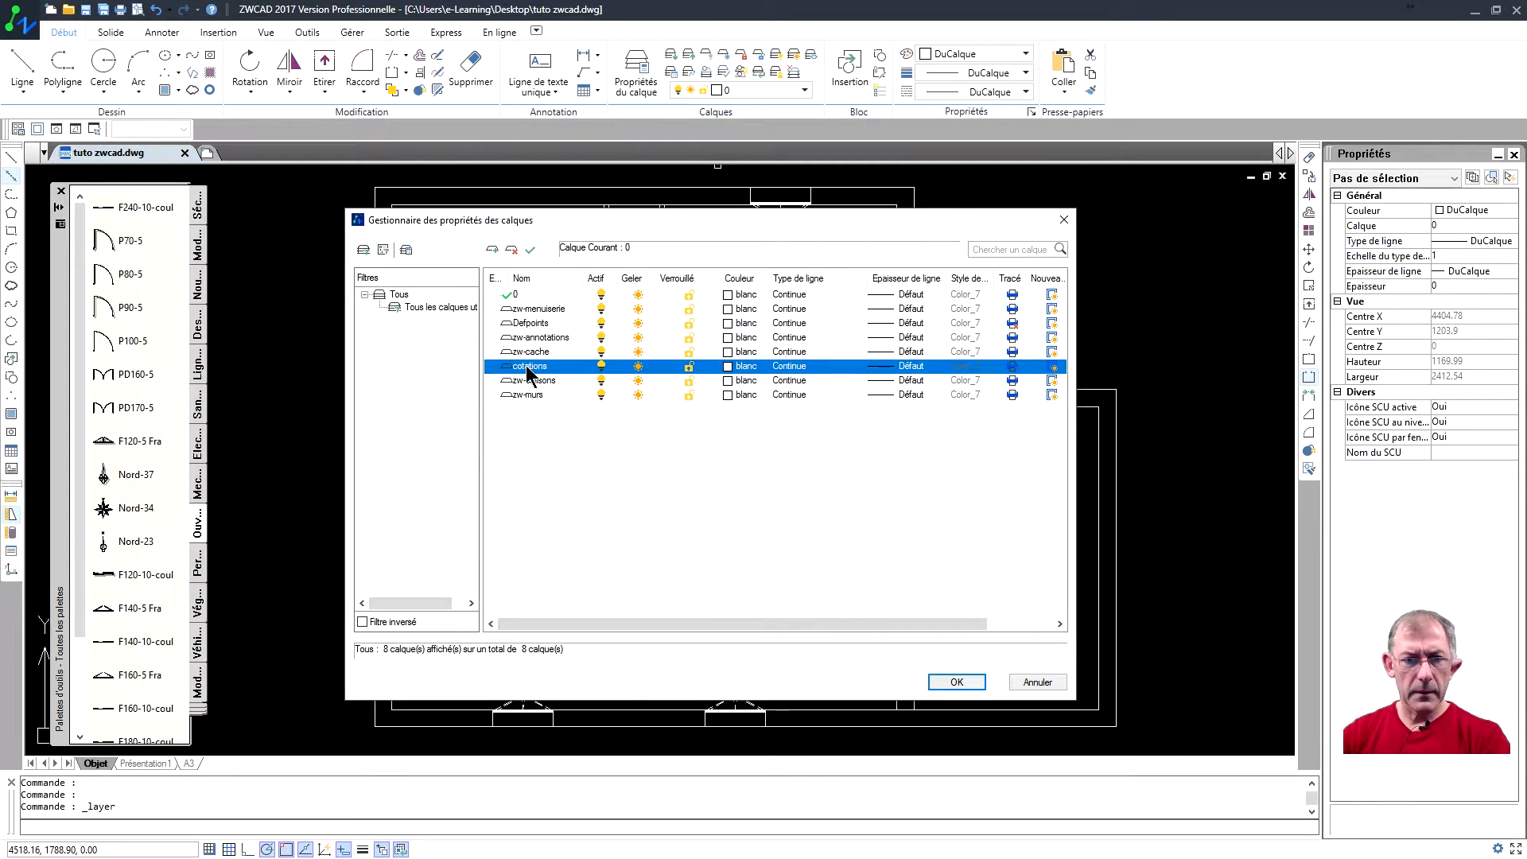
pyautogui.click(514, 367)
pyautogui.click(511, 367)
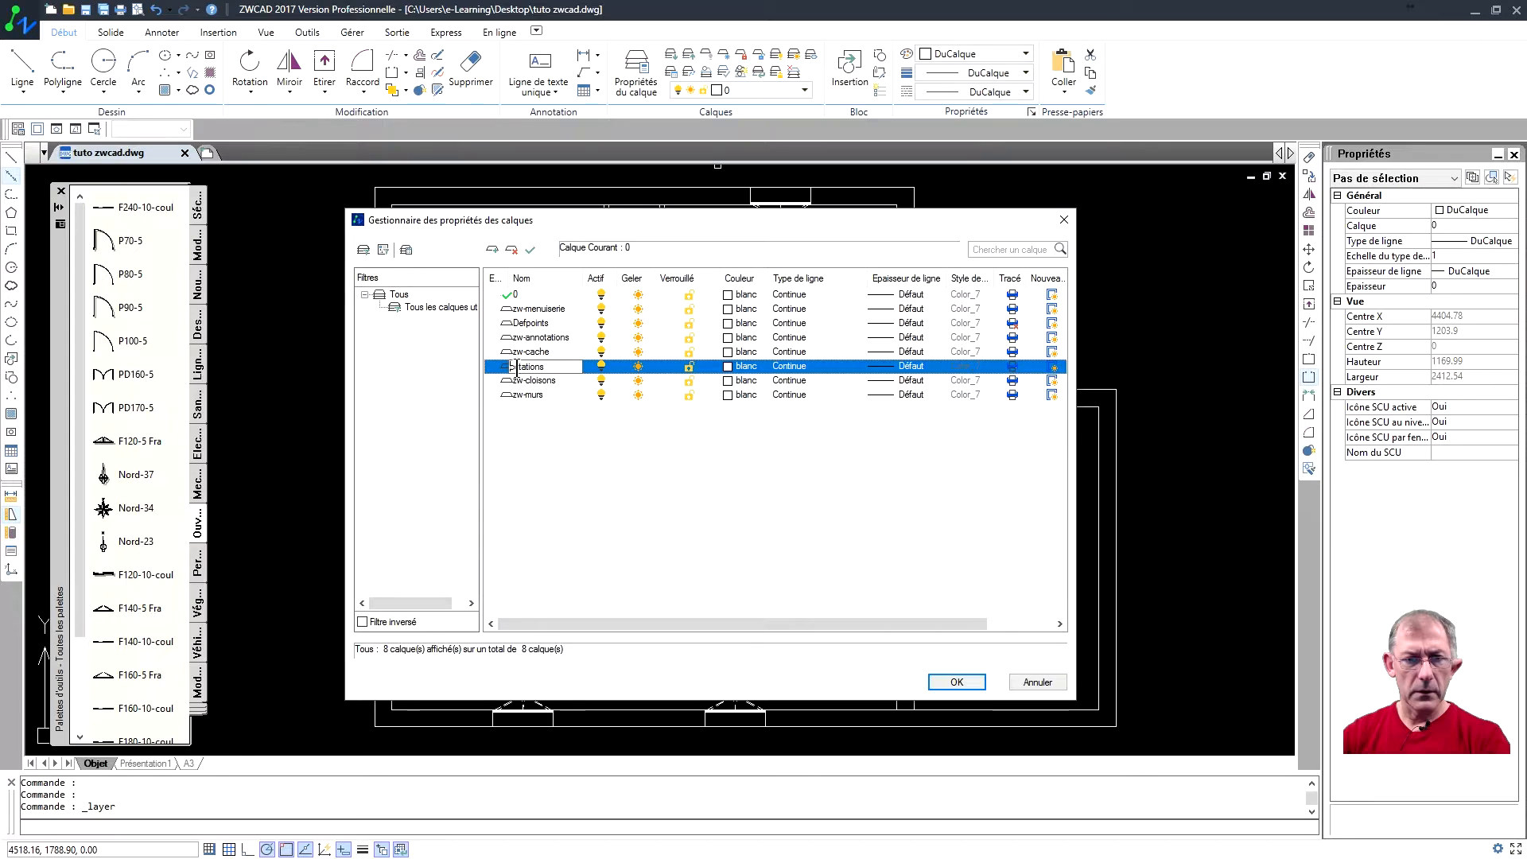
pyautogui.write('zw')
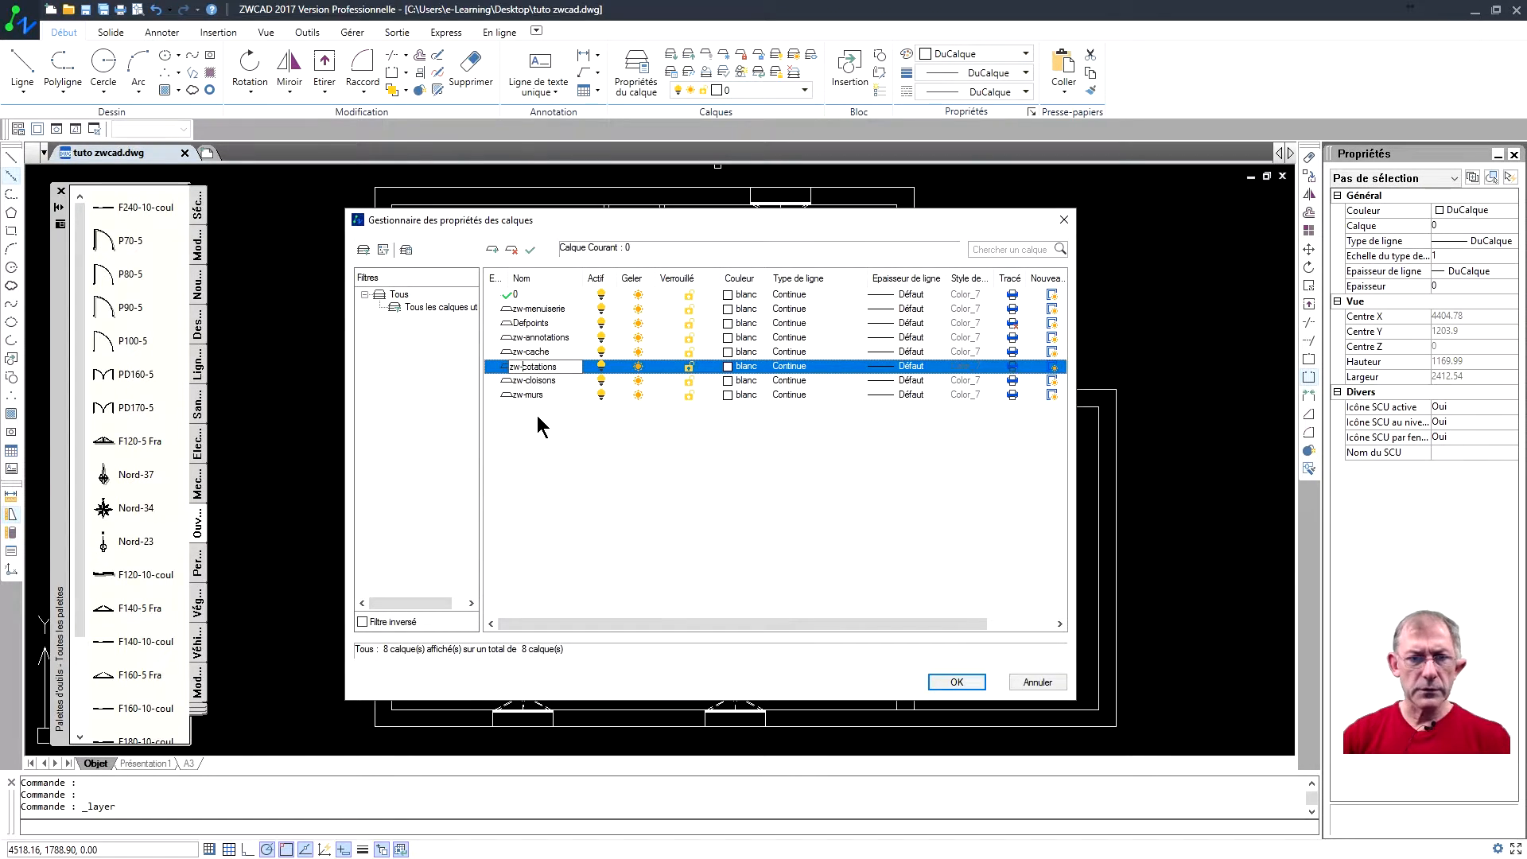
pyautogui.write('-')
pyautogui.press('Return')
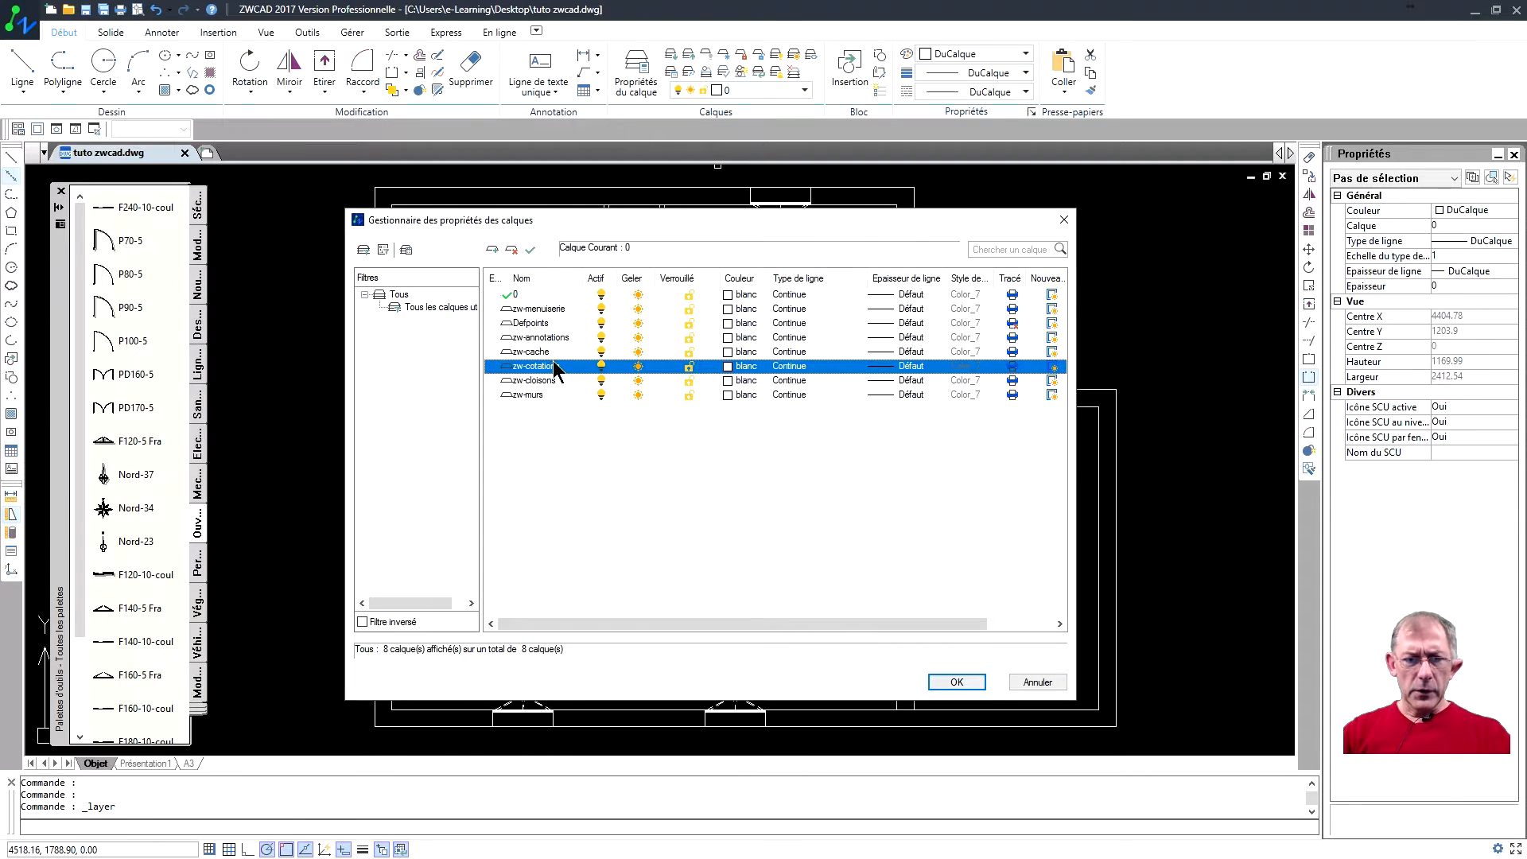
# Step: Set the zw-menuiserie layer's colour to index 150 and the zw-cache layer's colour to red (rouge)
pyautogui.click(728, 308)
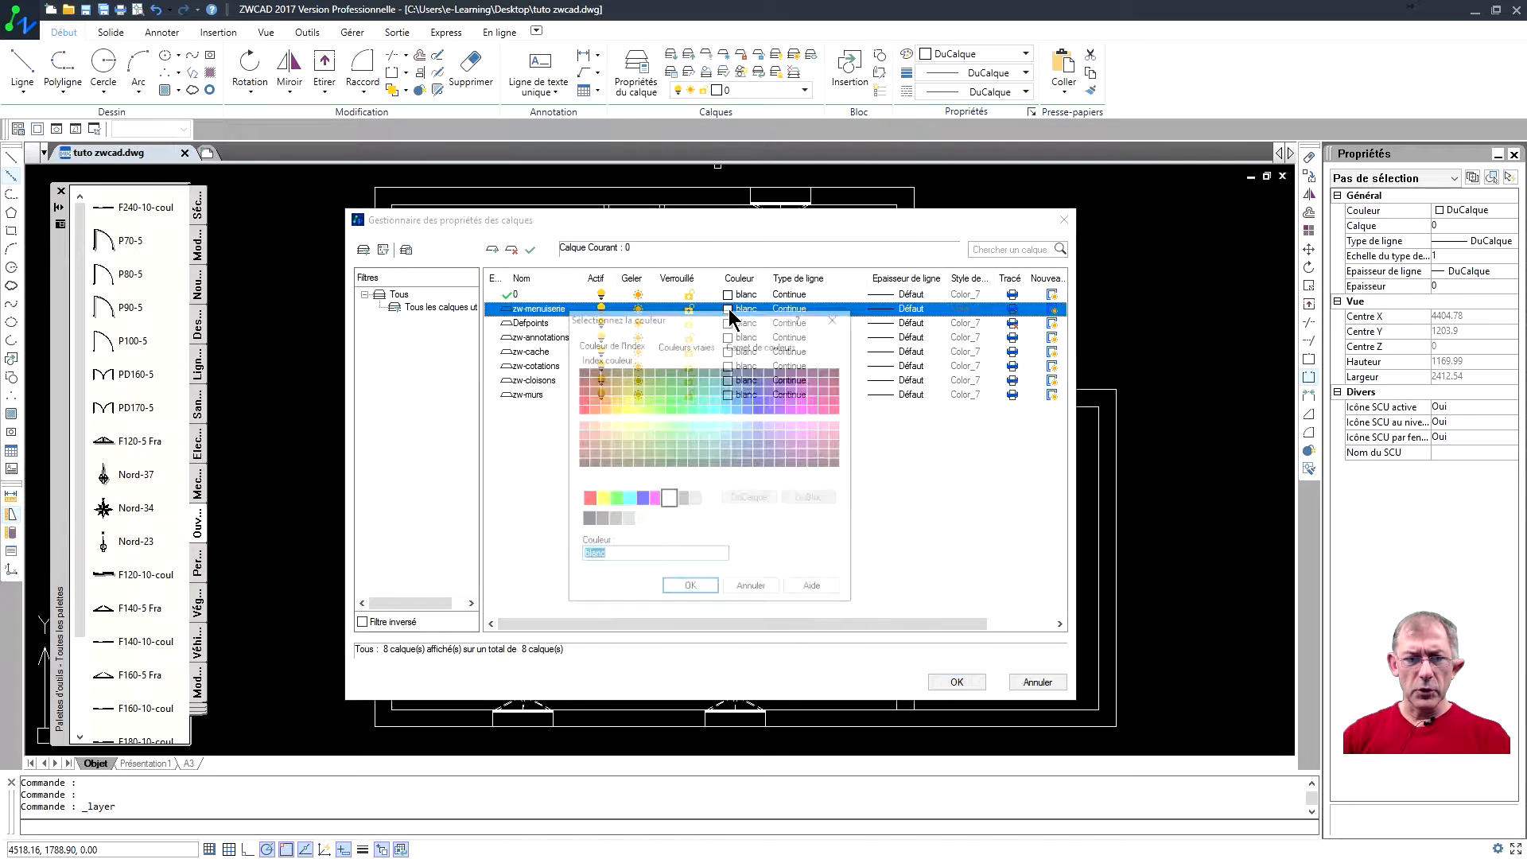
pyautogui.click(737, 407)
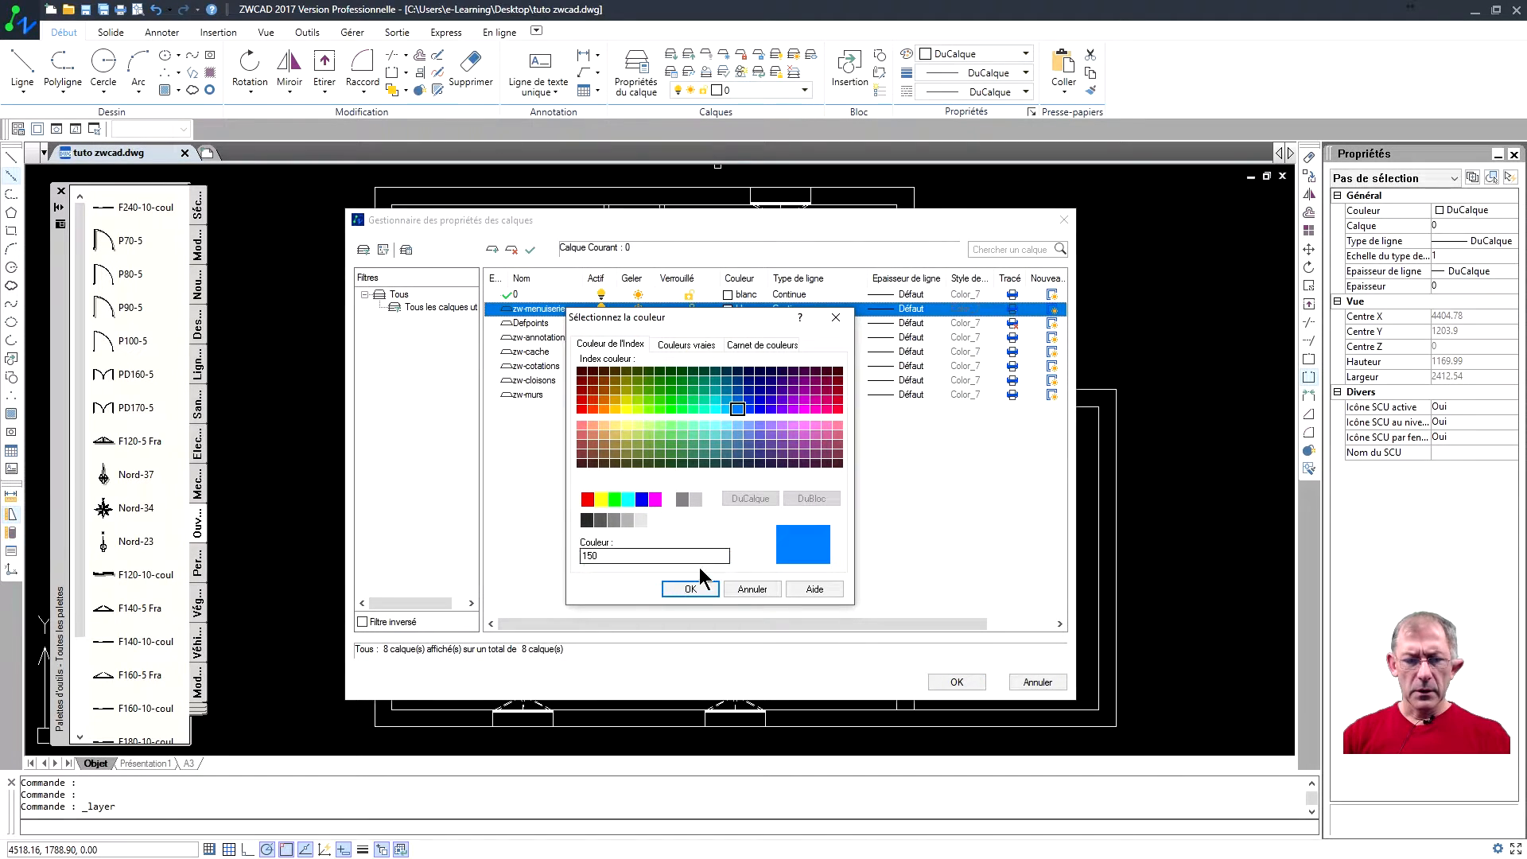
pyautogui.click(691, 590)
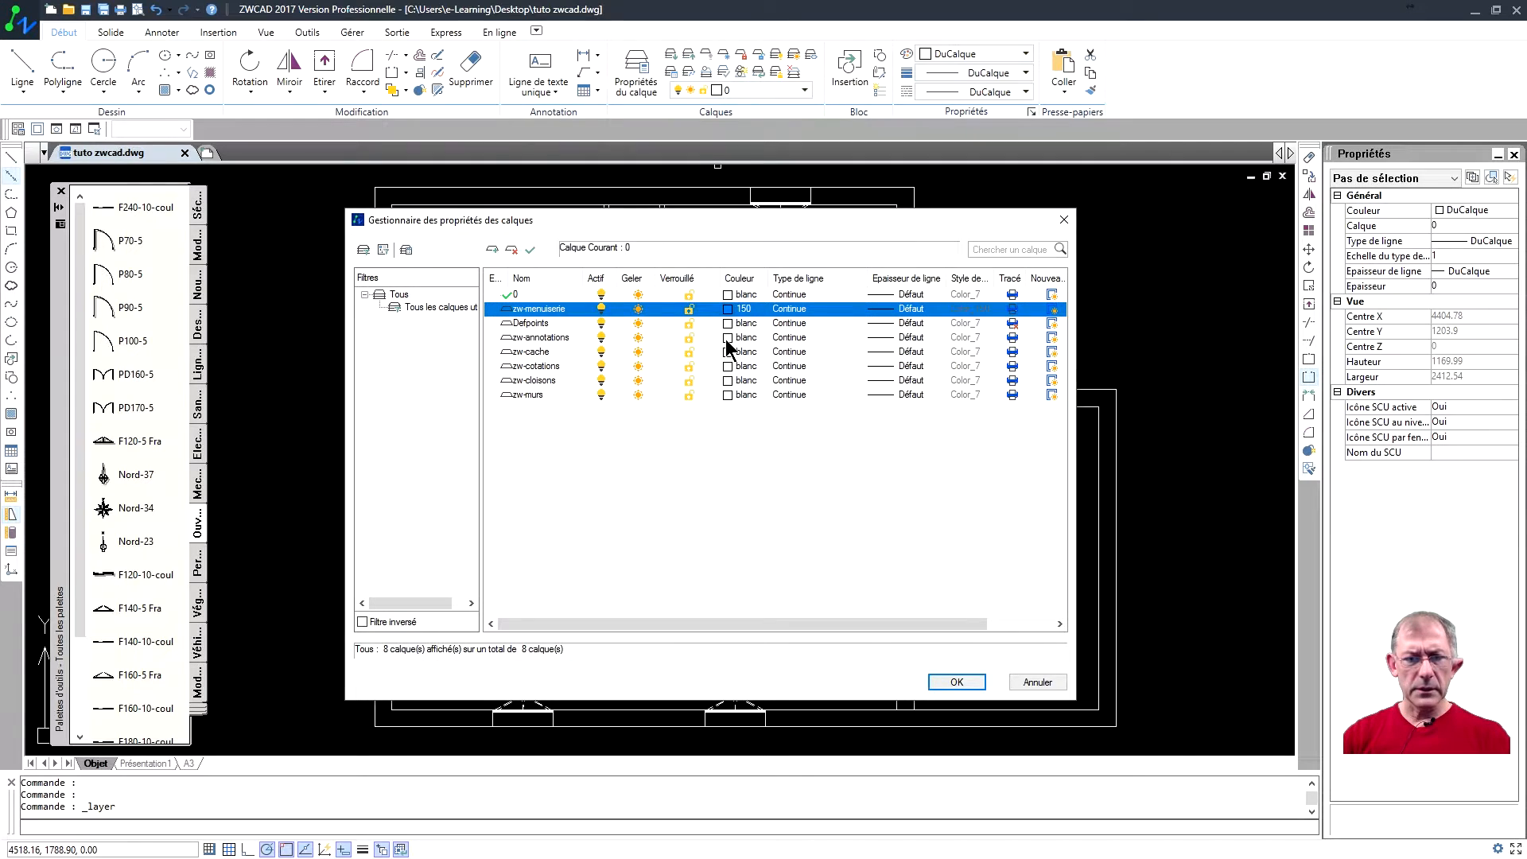
pyautogui.click(727, 351)
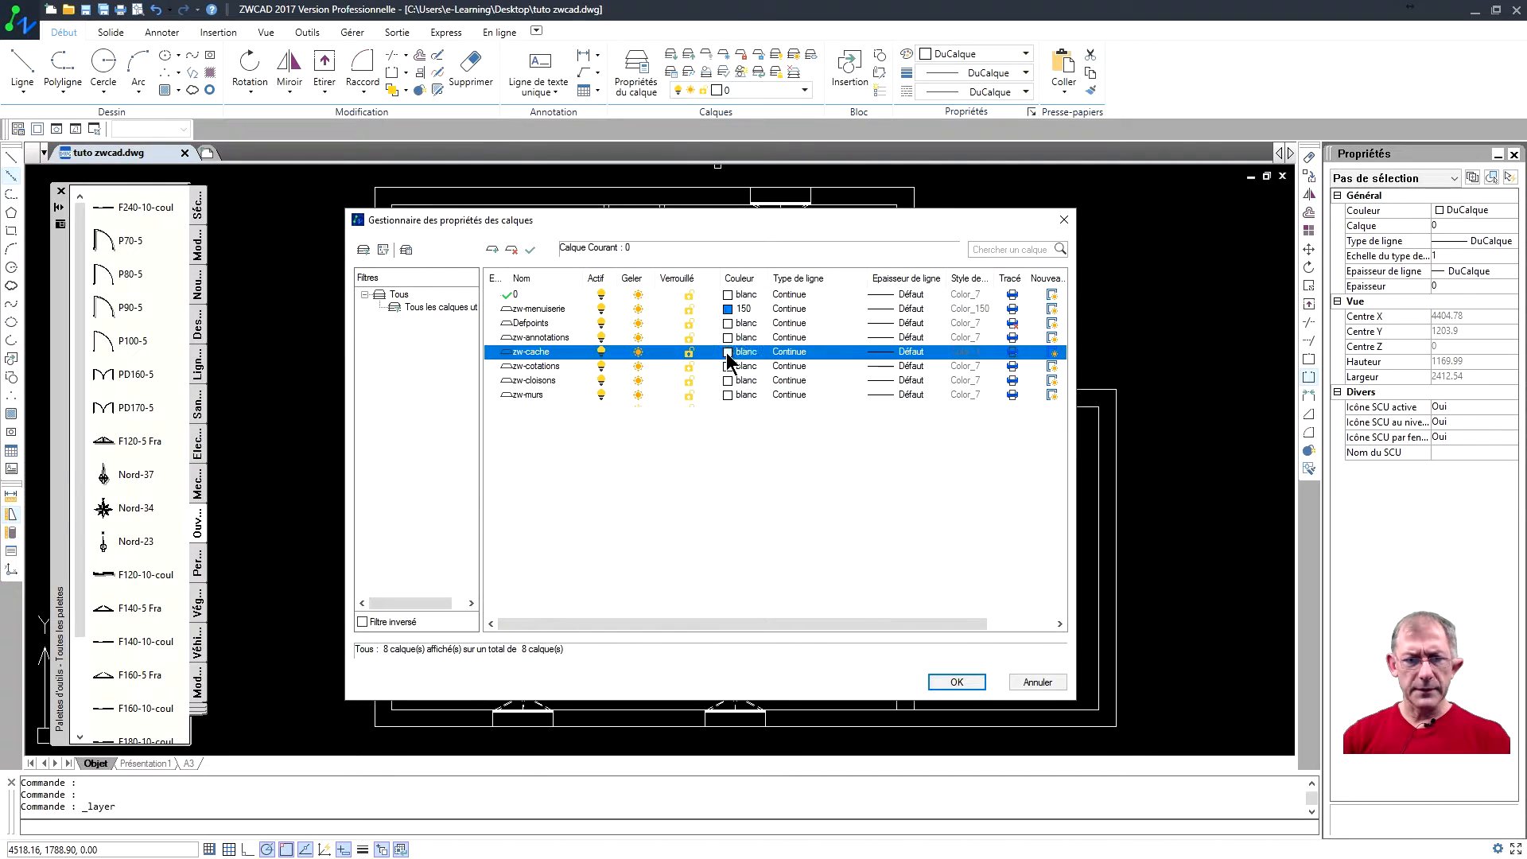
pyautogui.click(587, 498)
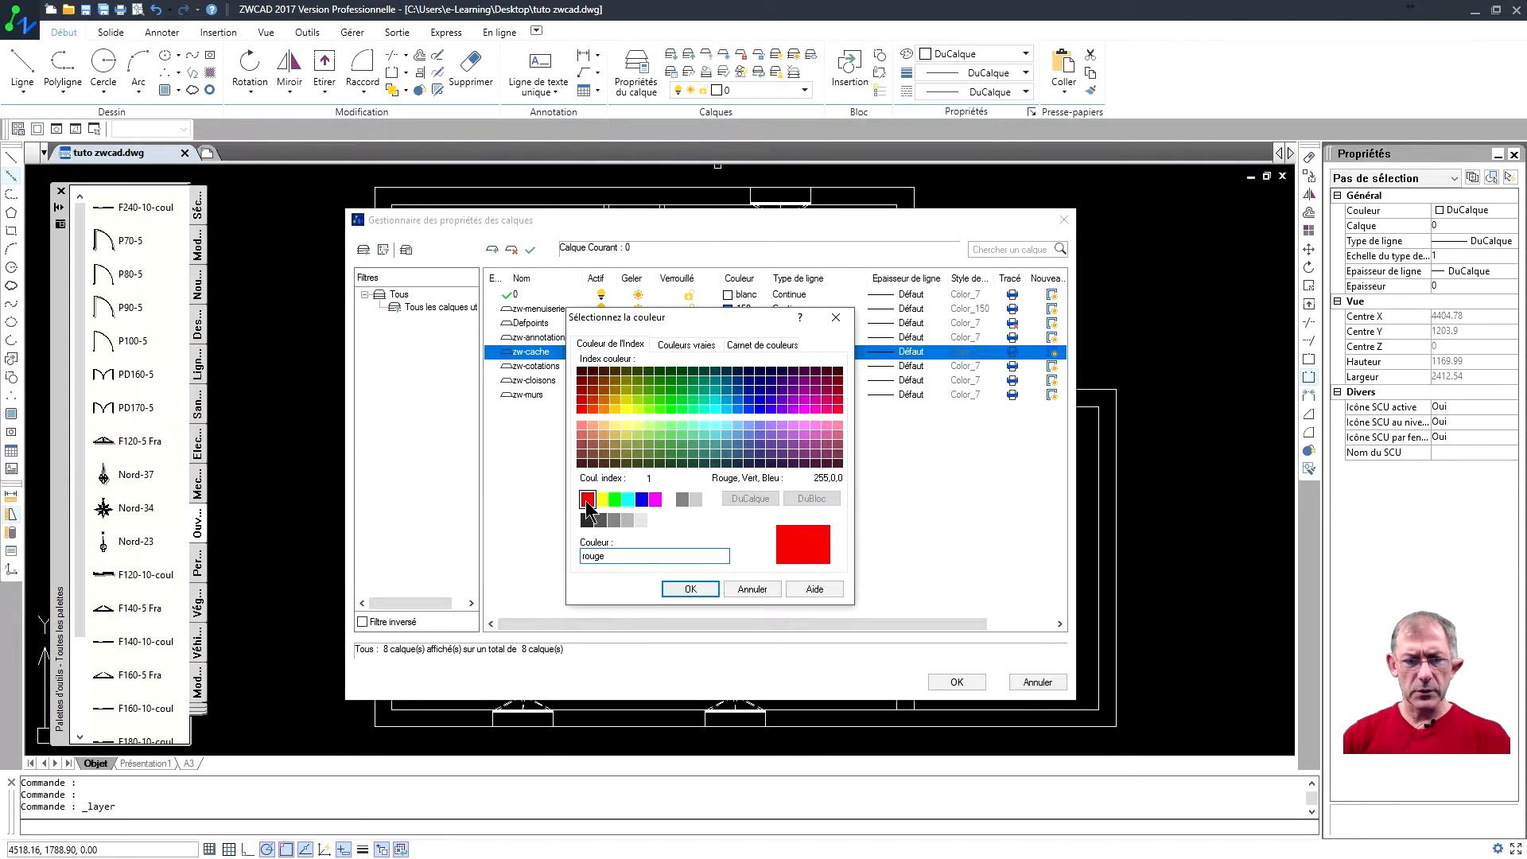
pyautogui.click(681, 589)
# Step: Set the zw-cloisons layer's colour to index 50 and the zw-murs layer's colour to red (rouge)
pyautogui.click(546, 379)
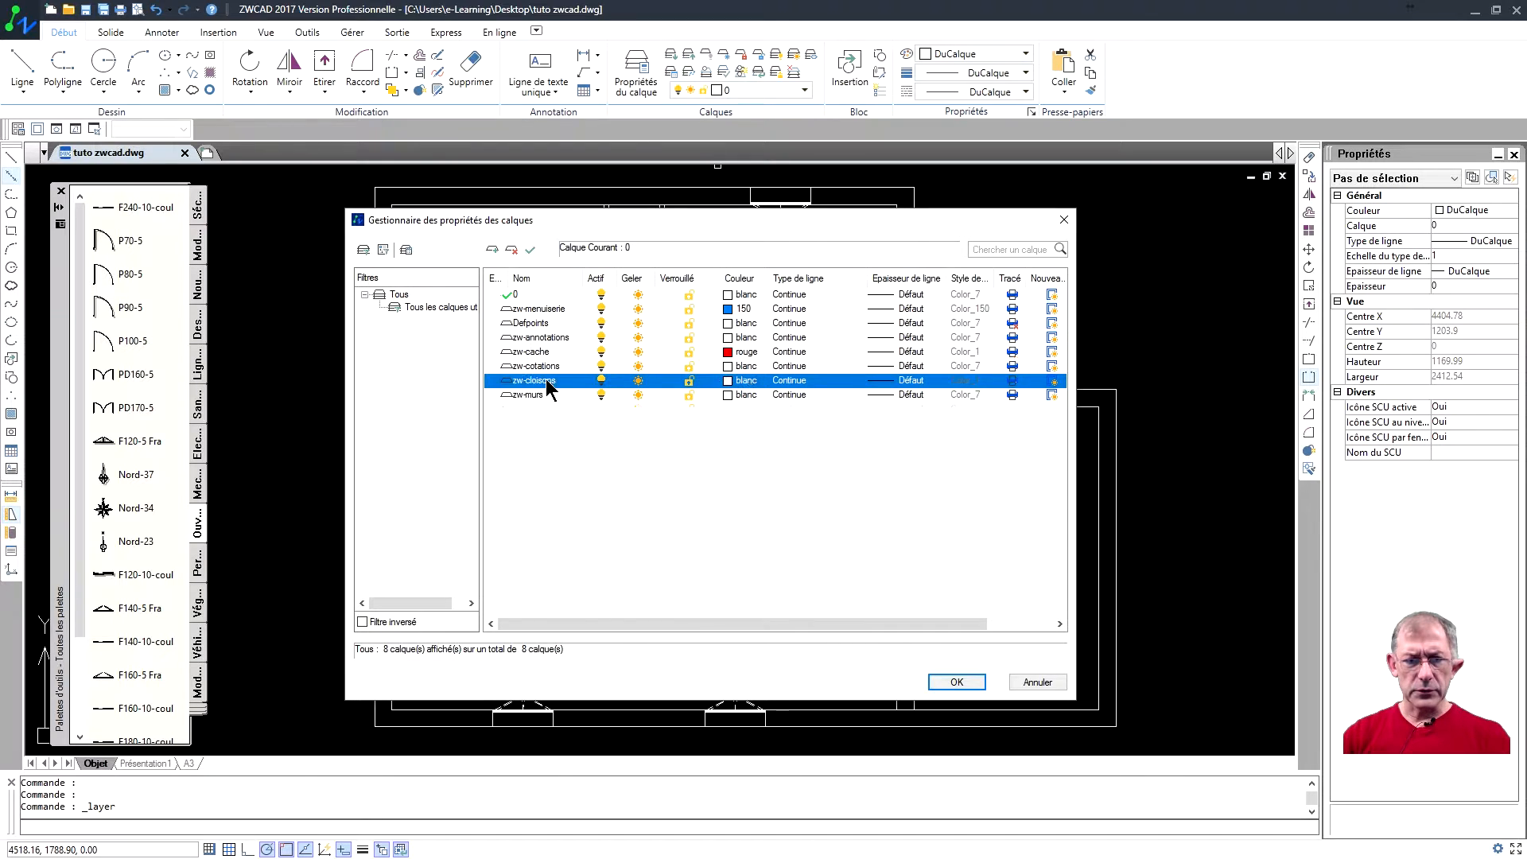
pyautogui.click(728, 379)
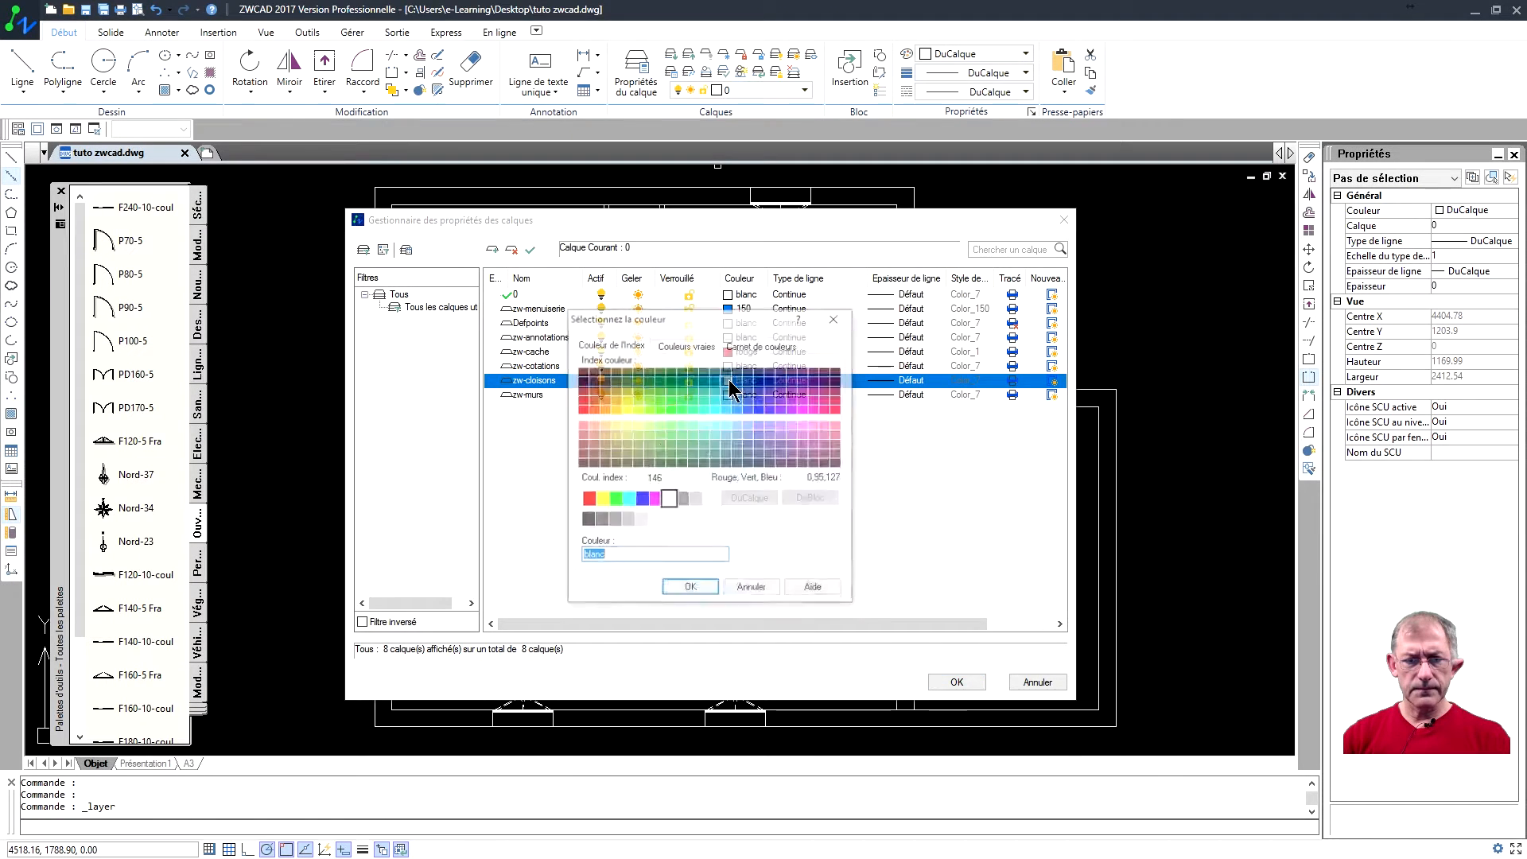
pyautogui.click(625, 408)
pyautogui.click(690, 589)
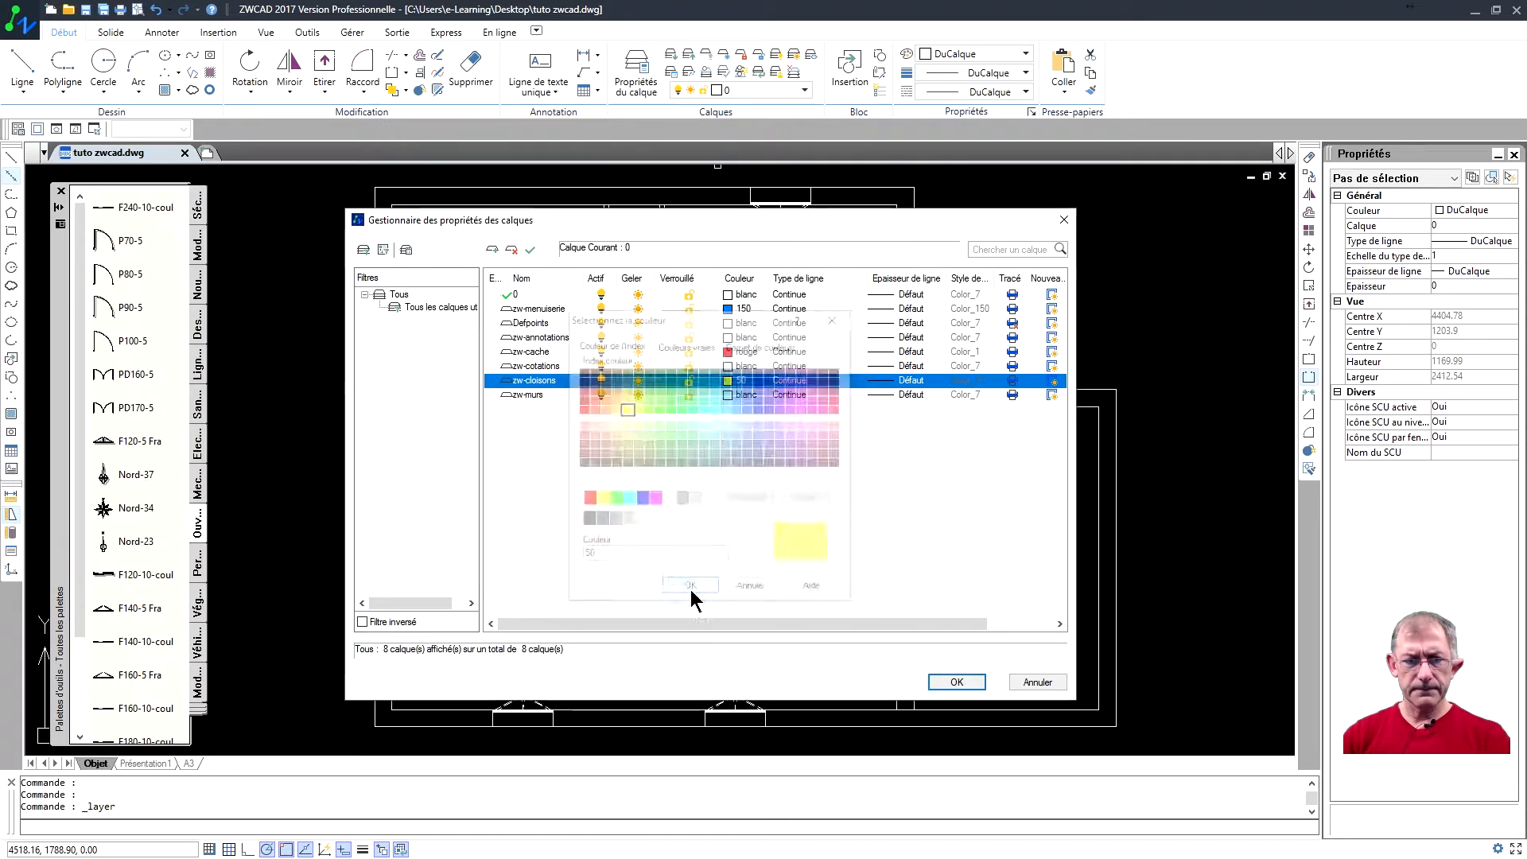
pyautogui.click(728, 395)
pyautogui.click(727, 396)
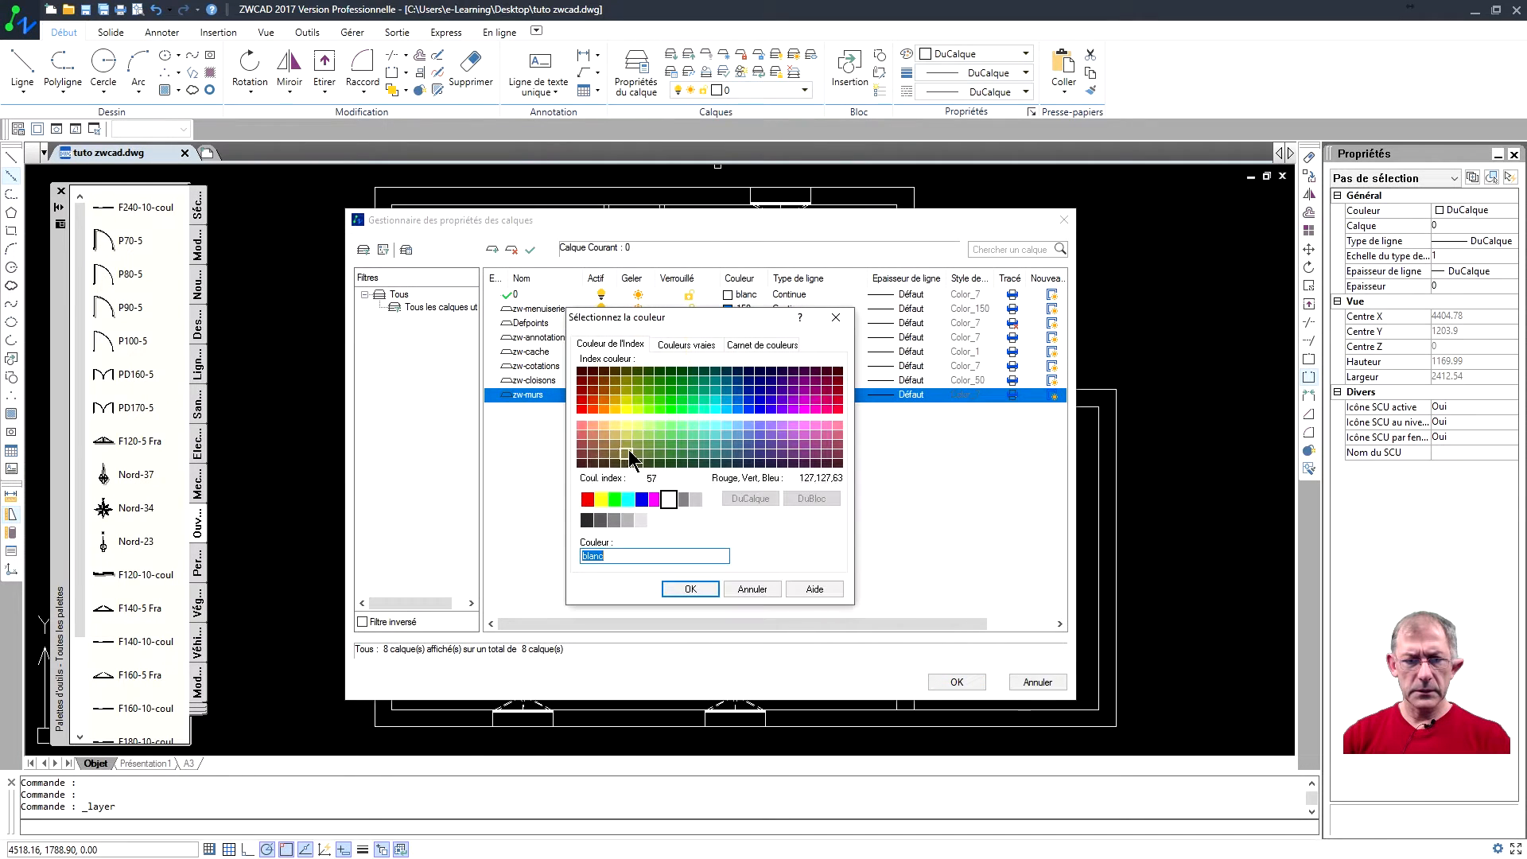
pyautogui.click(587, 499)
pyautogui.click(681, 592)
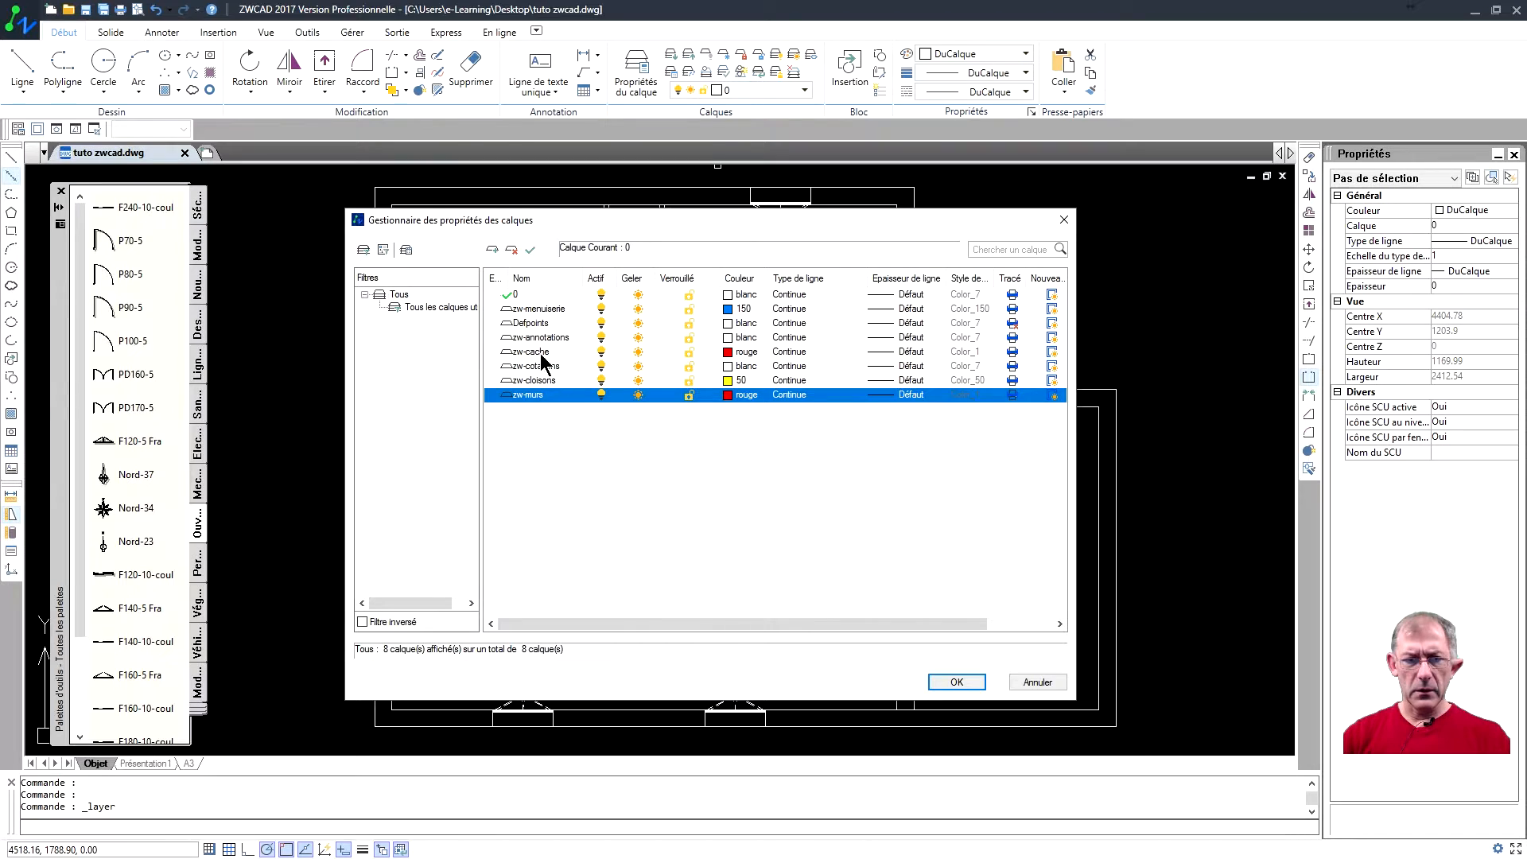
# Step: From the zw-cache layer's line type setting, load the CACHE and CENTER line types into the drawing
pyautogui.click(788, 352)
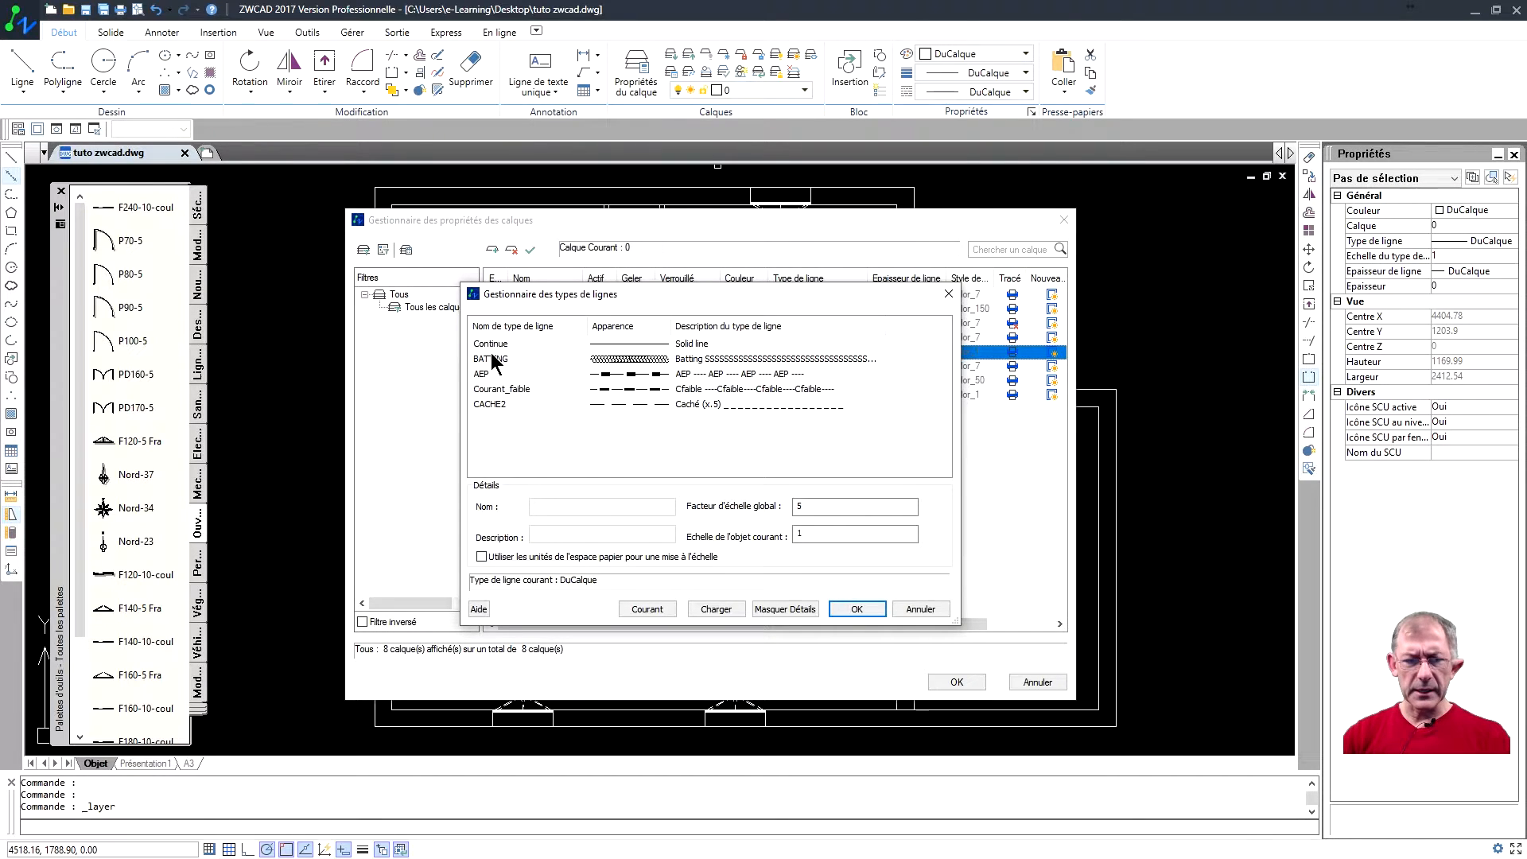
pyautogui.click(714, 609)
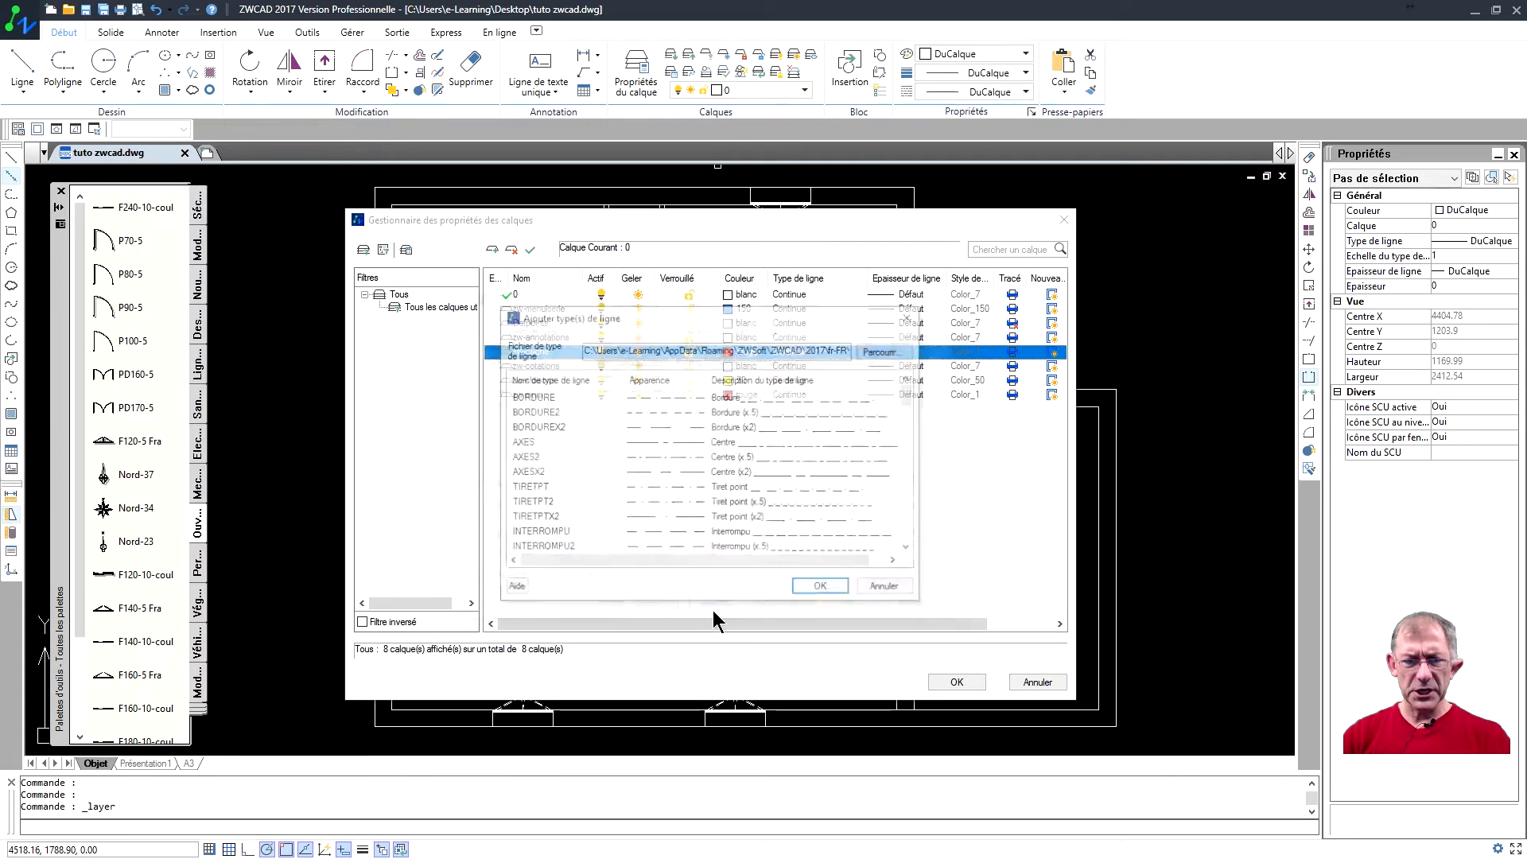
pyautogui.moveTo(909, 395); pyautogui.dragTo(906, 433)
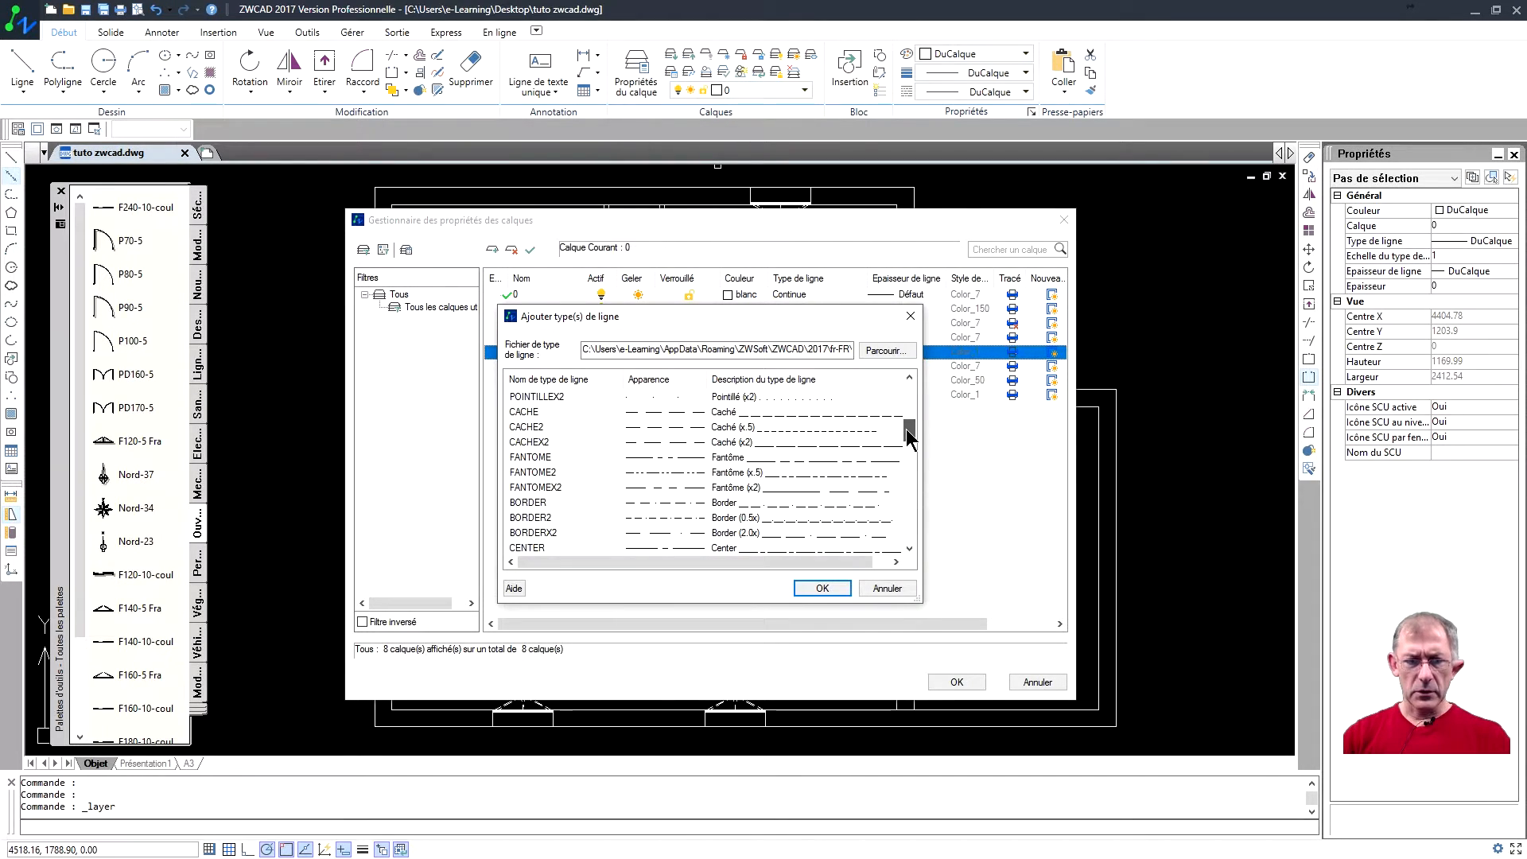
pyautogui.click(592, 412)
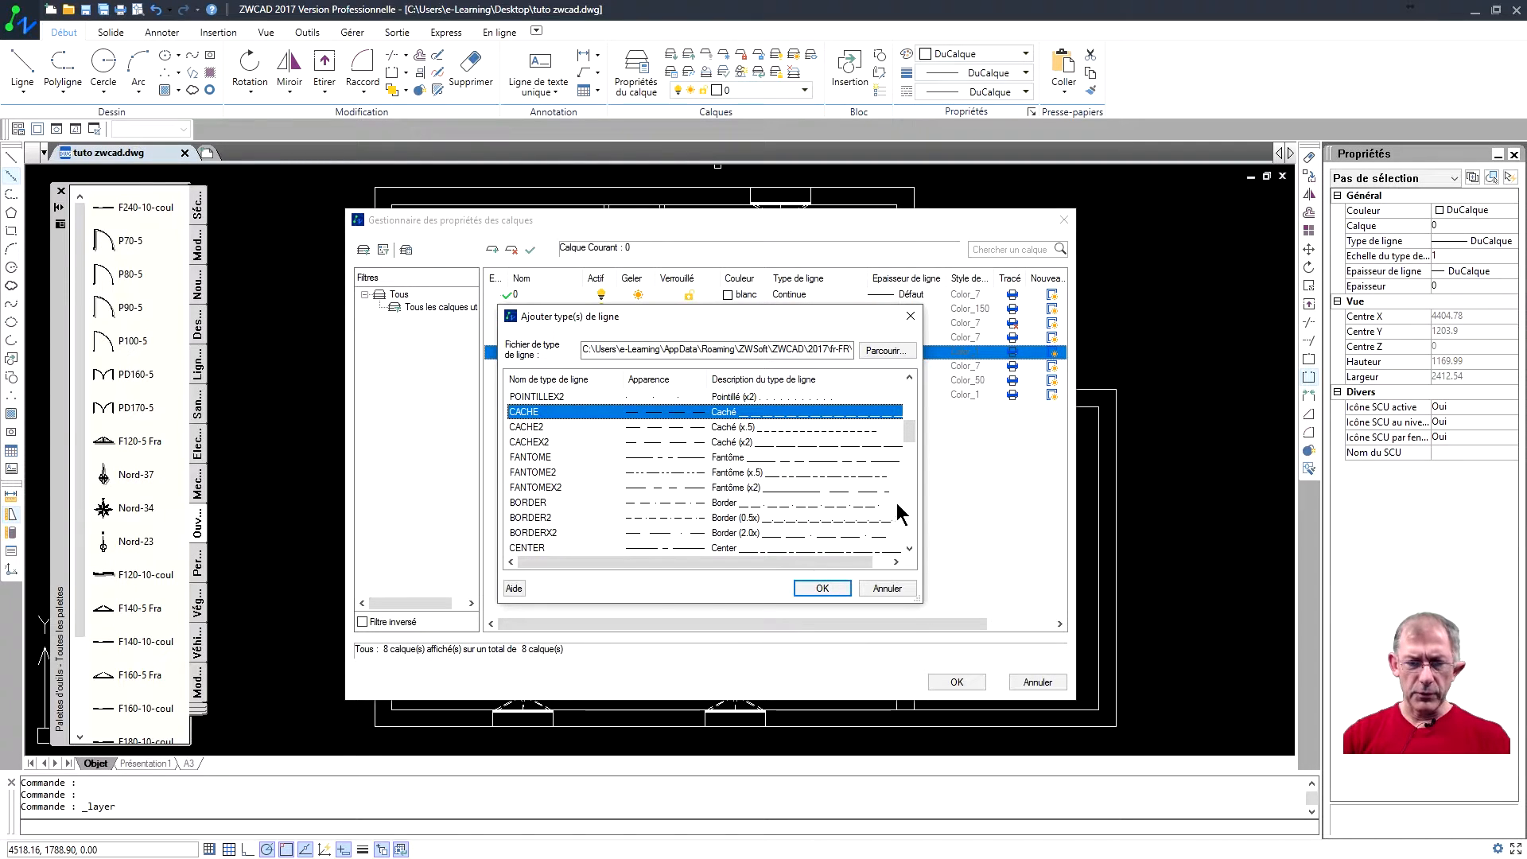
pyautogui.moveTo(909, 428); pyautogui.dragTo(911, 457)
pyautogui.click(541, 412)
pyautogui.click(823, 588)
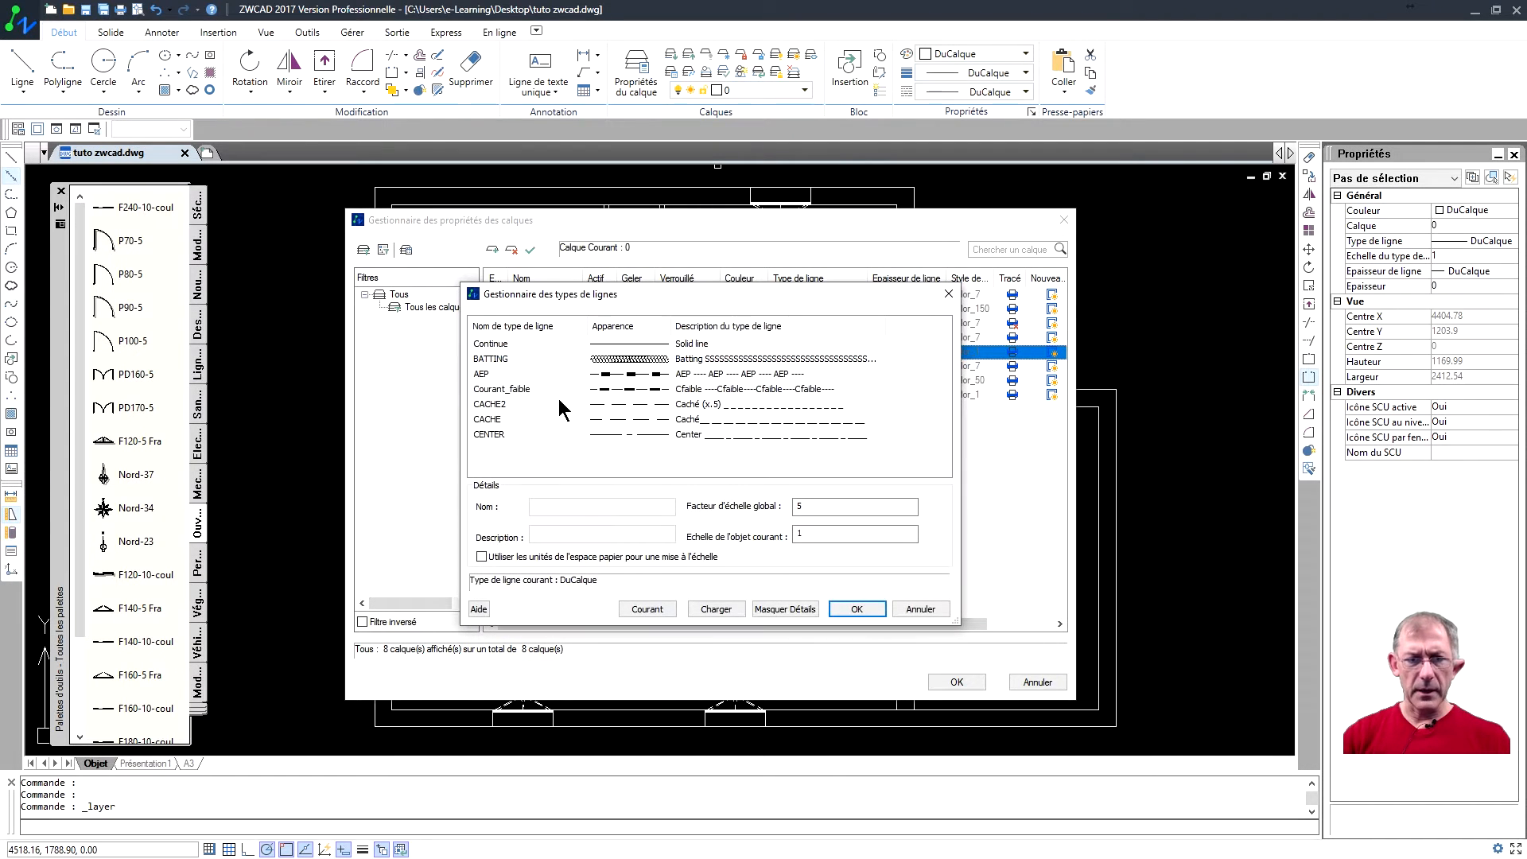
# Step: Assign the CACHE2 line type to the zw-cache layer and set the zw-murs layer's lineweight to 0.40 mm, applying the layer changes
pyautogui.click(494, 405)
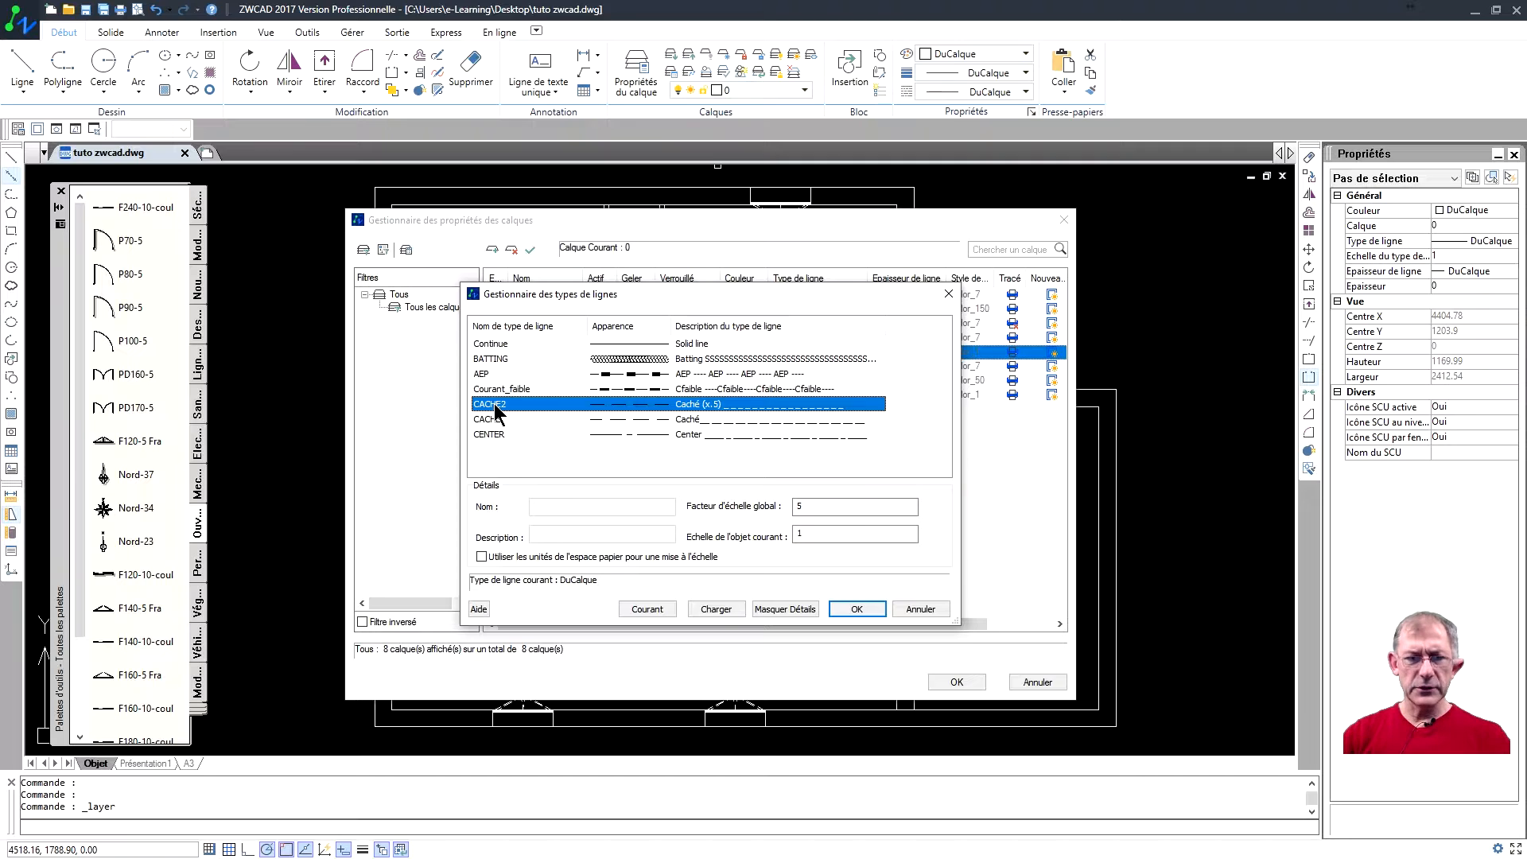
pyautogui.click(850, 609)
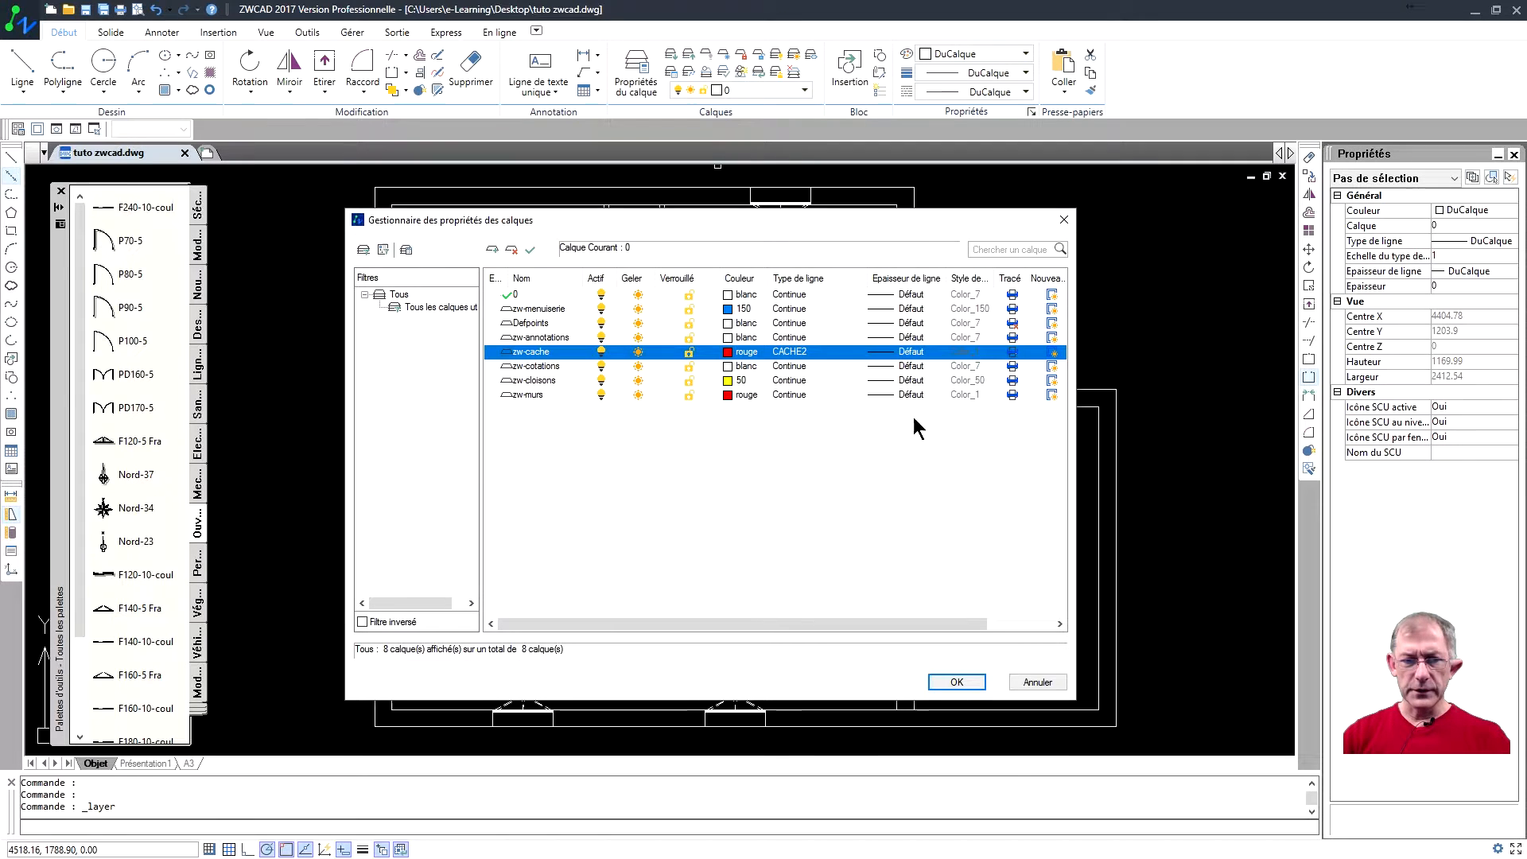
pyautogui.click(900, 393)
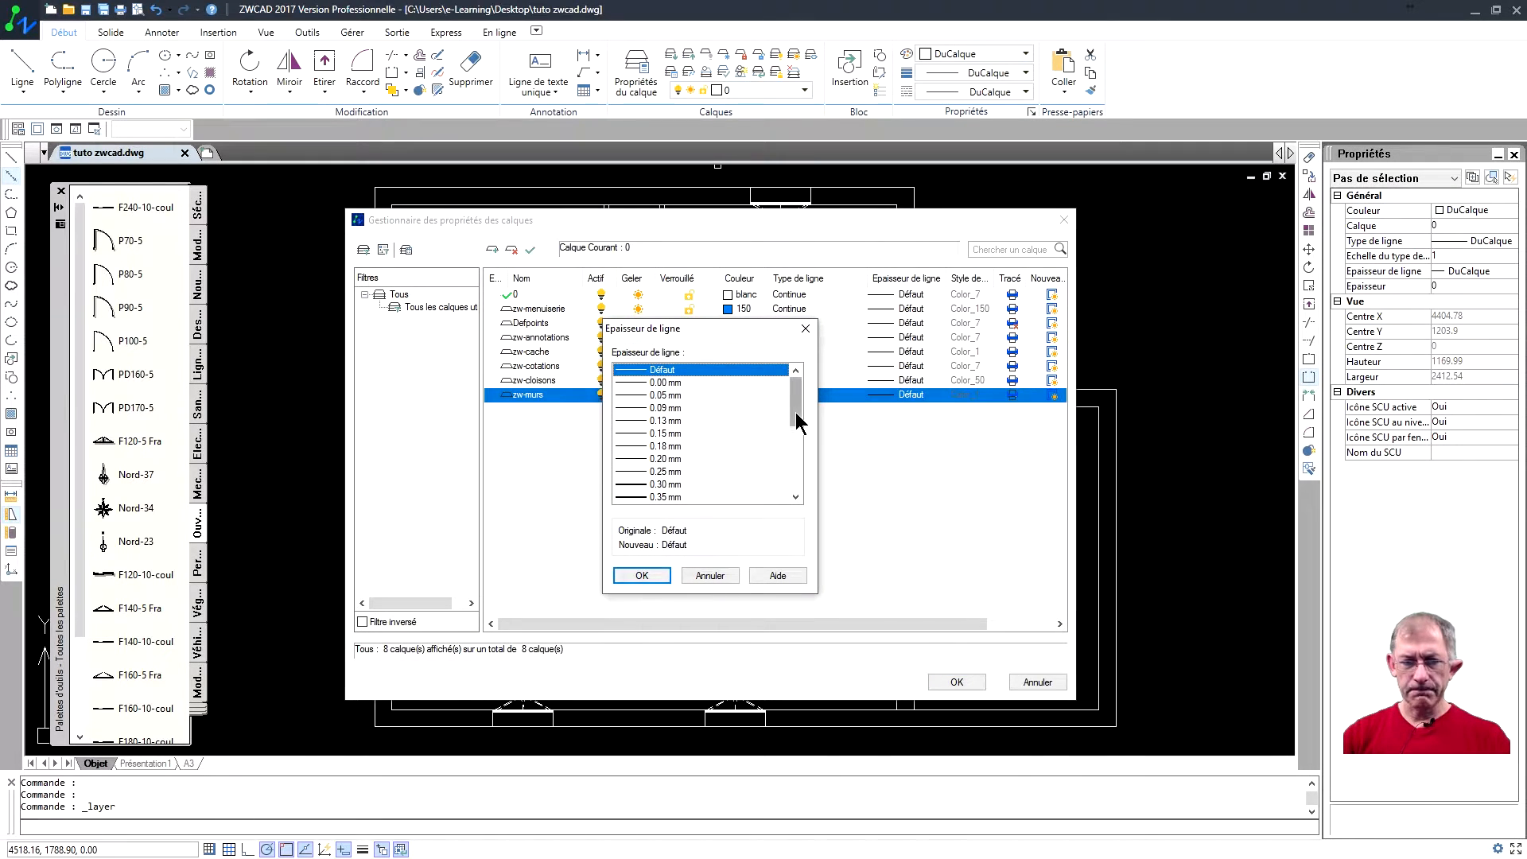
pyautogui.scroll(-1, 800, 422)
pyautogui.click(670, 495)
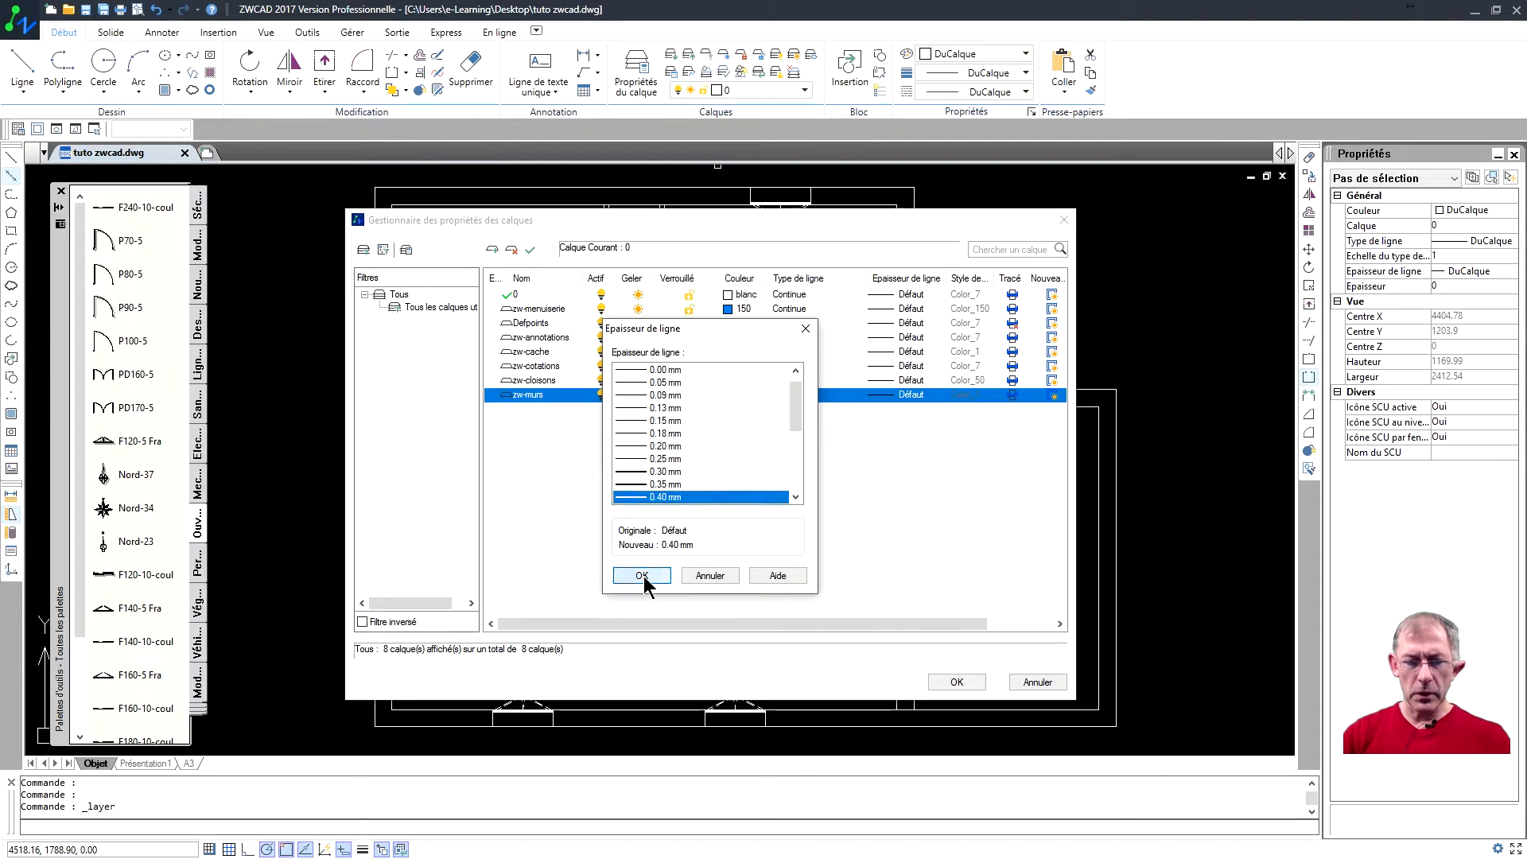
pyautogui.click(642, 576)
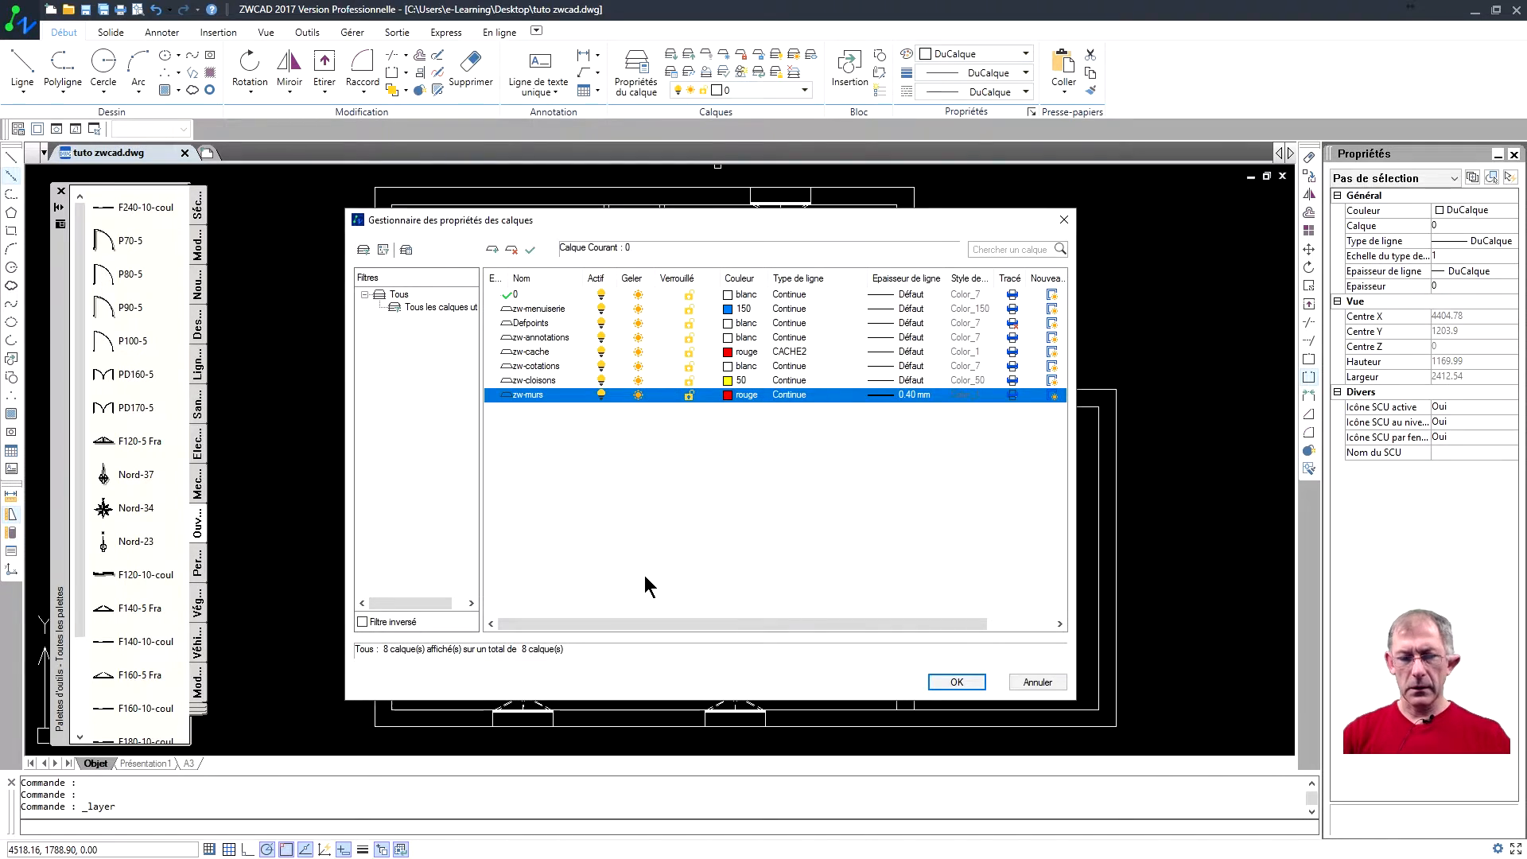
pyautogui.click(957, 682)
pyautogui.click(759, 90)
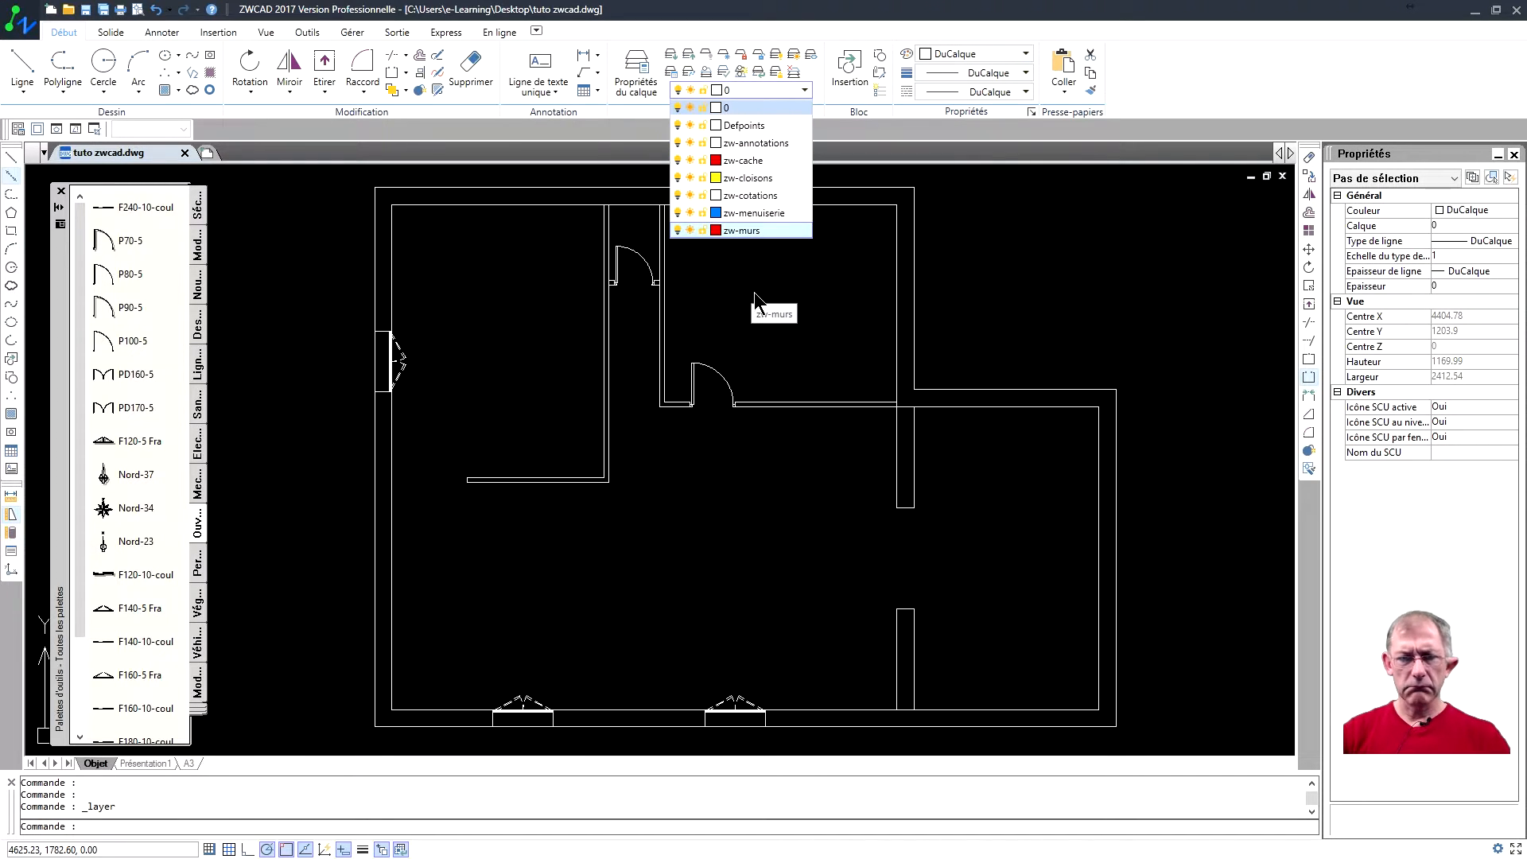
pyautogui.click(835, 293)
pyautogui.moveTo(801, 269); pyautogui.dragTo(818, 270, button='middle')
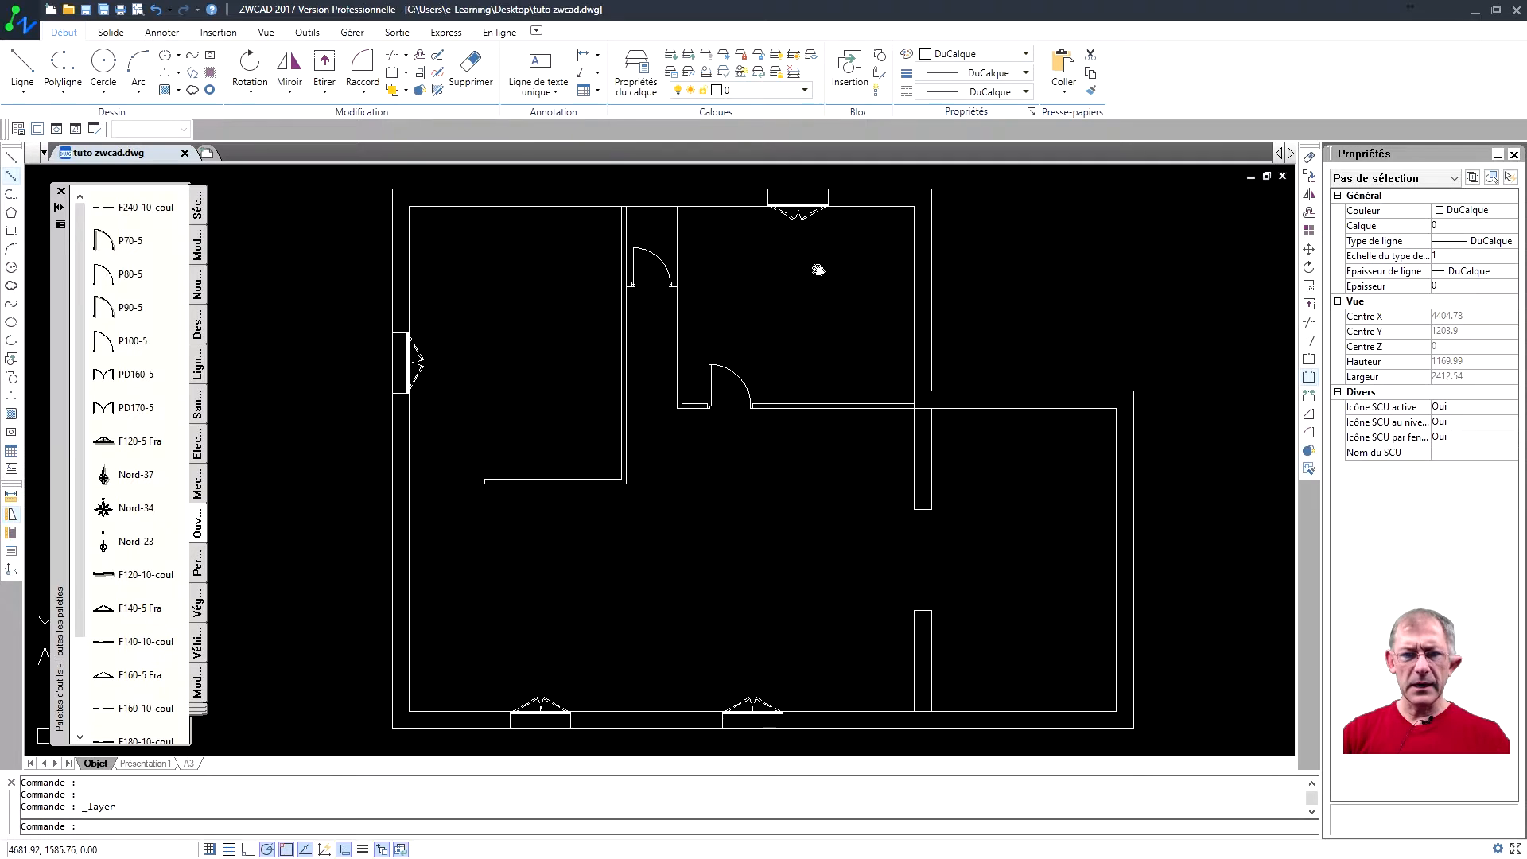
pyautogui.moveTo(855, 468)
pyautogui.mouseDown(button='middle')
pyautogui.moveTo(872, 430)
pyautogui.moveTo(833, 510)
pyautogui.mouseUp(button='middle')
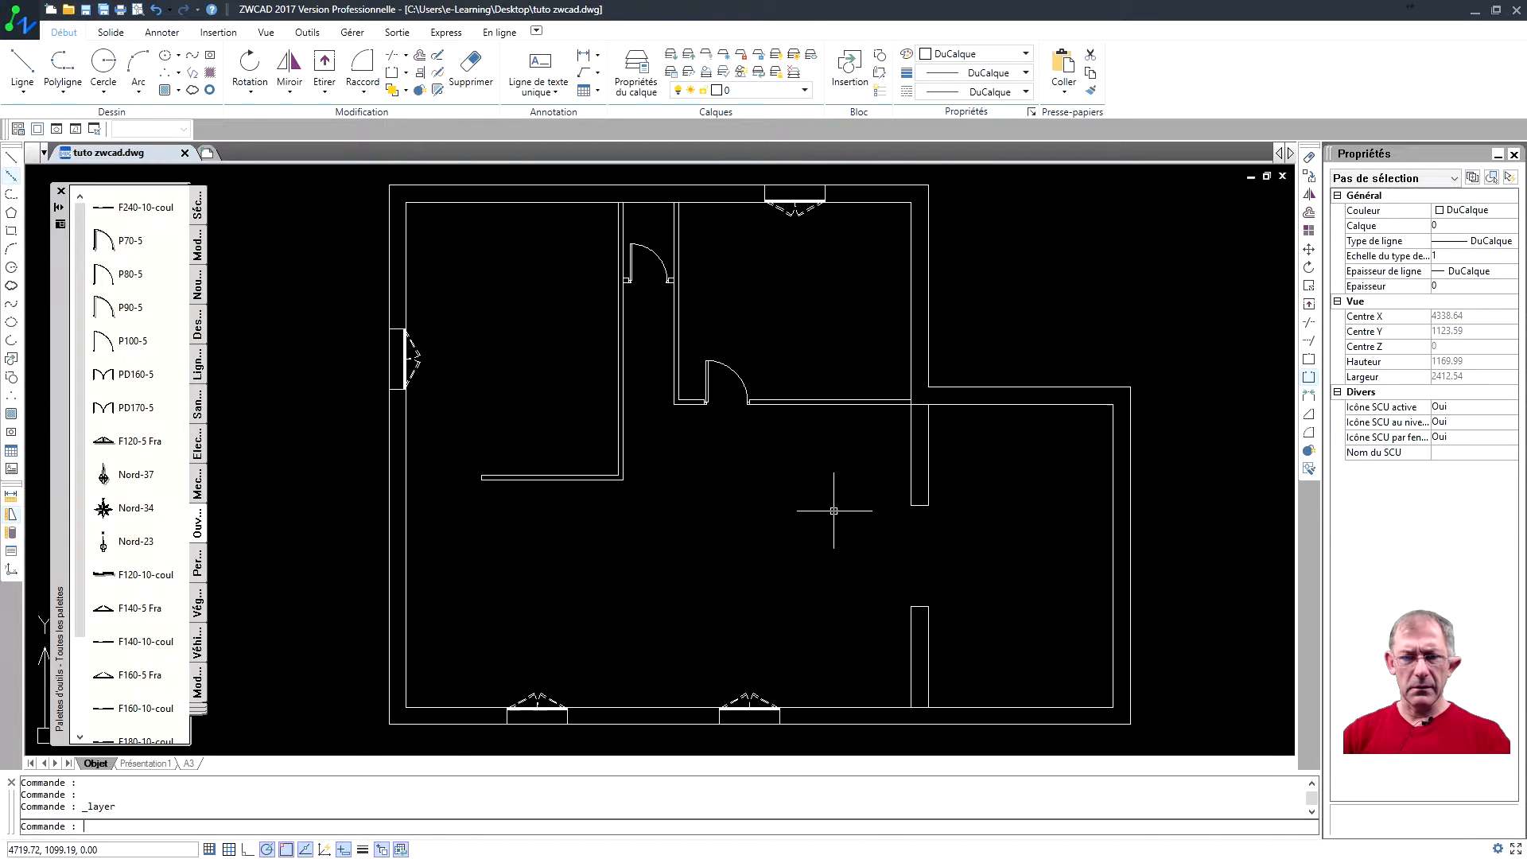
# Step: Move the four window blocks and the two door blocks of the plan to the zw-menuiserie layer
pyautogui.click(411, 352)
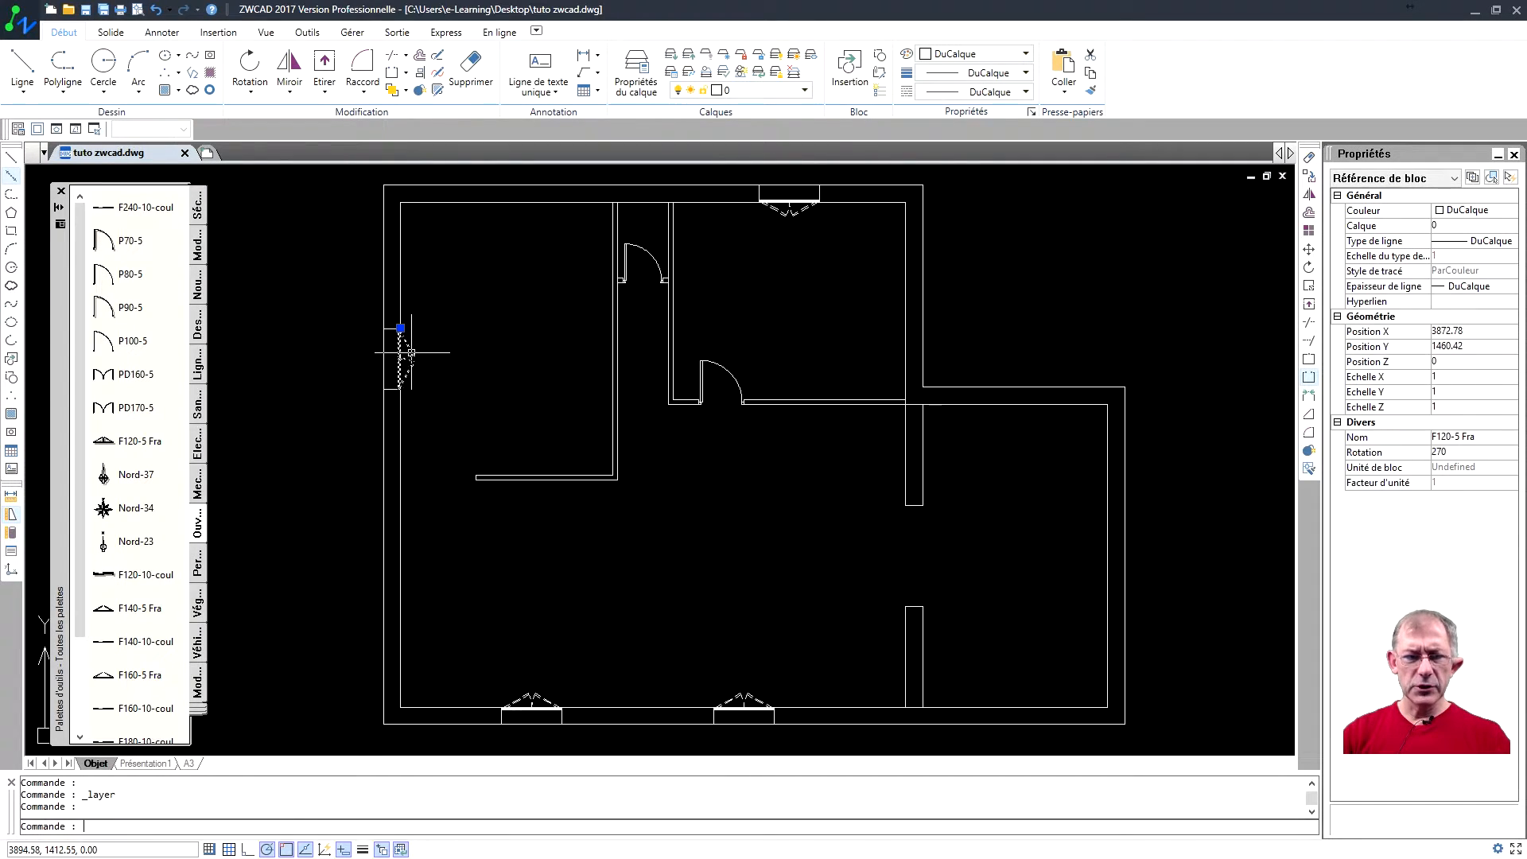
pyautogui.click(795, 209)
pyautogui.click(729, 690)
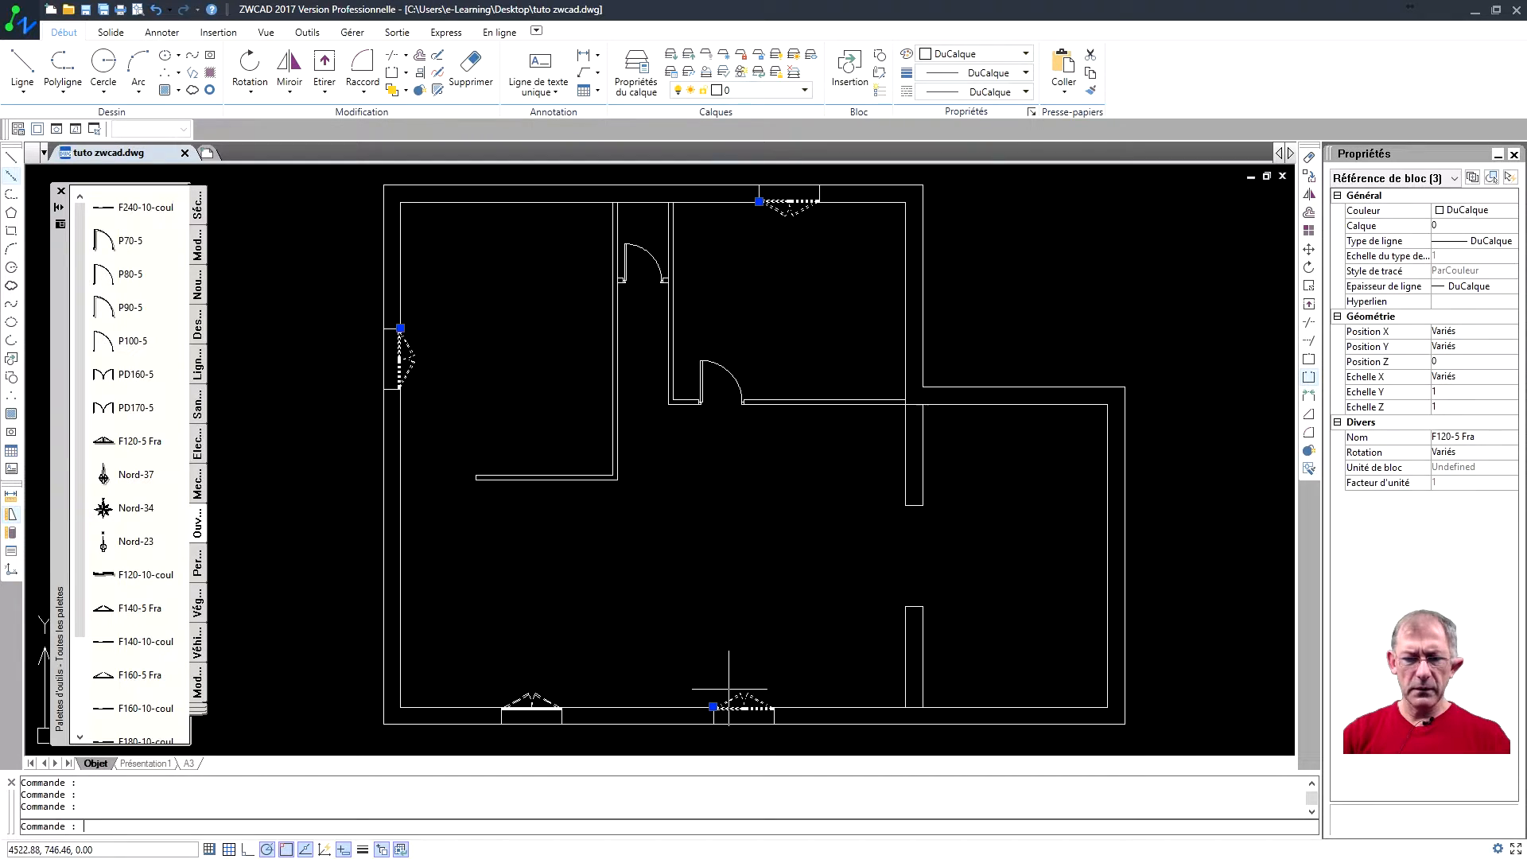
pyautogui.click(531, 703)
pyautogui.click(653, 260)
pyautogui.click(702, 378)
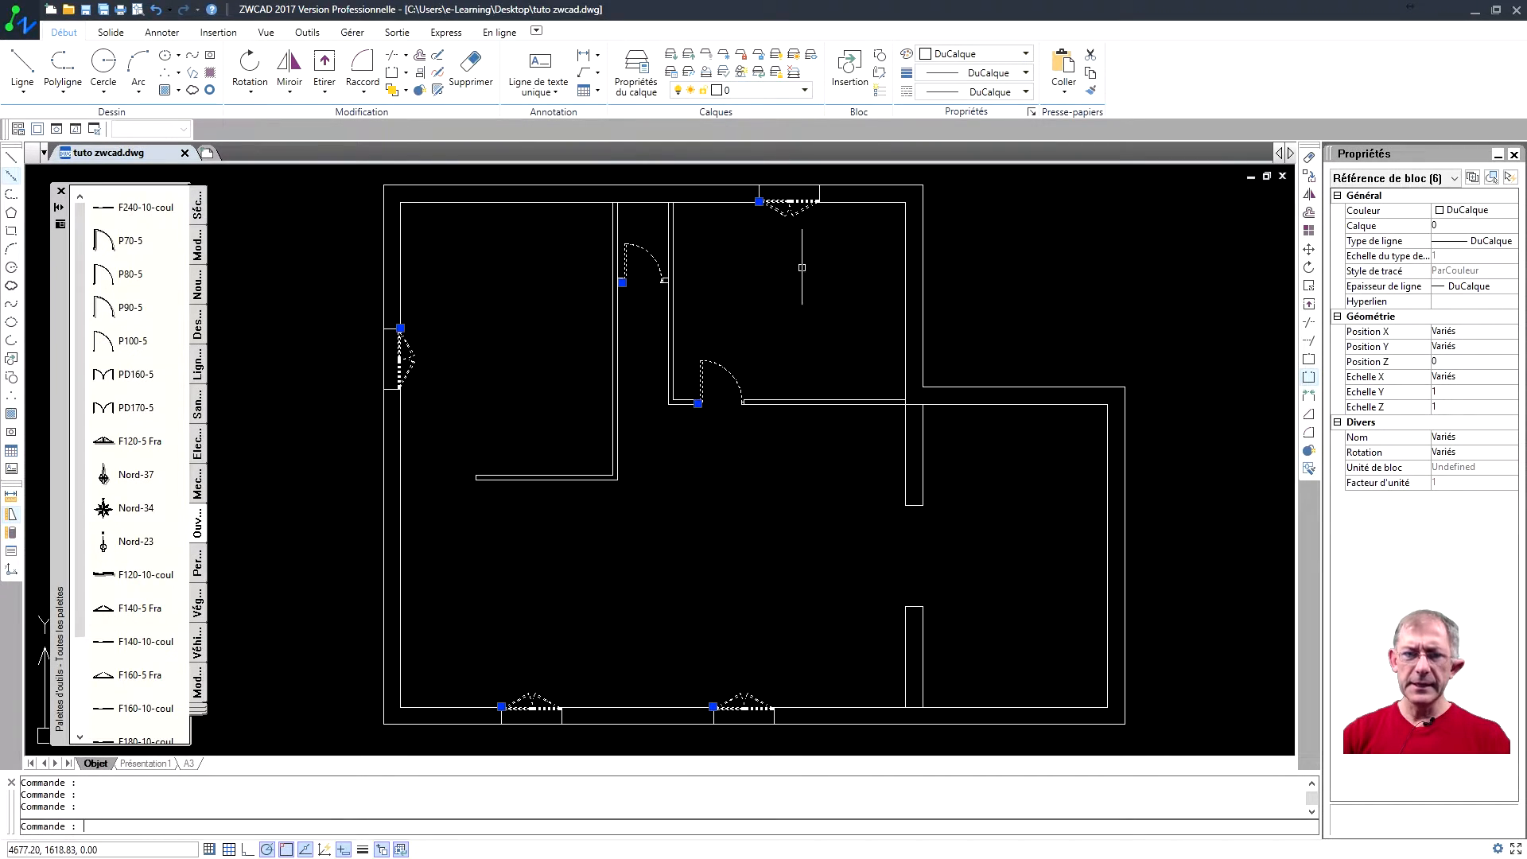
pyautogui.click(805, 90)
pyautogui.click(763, 210)
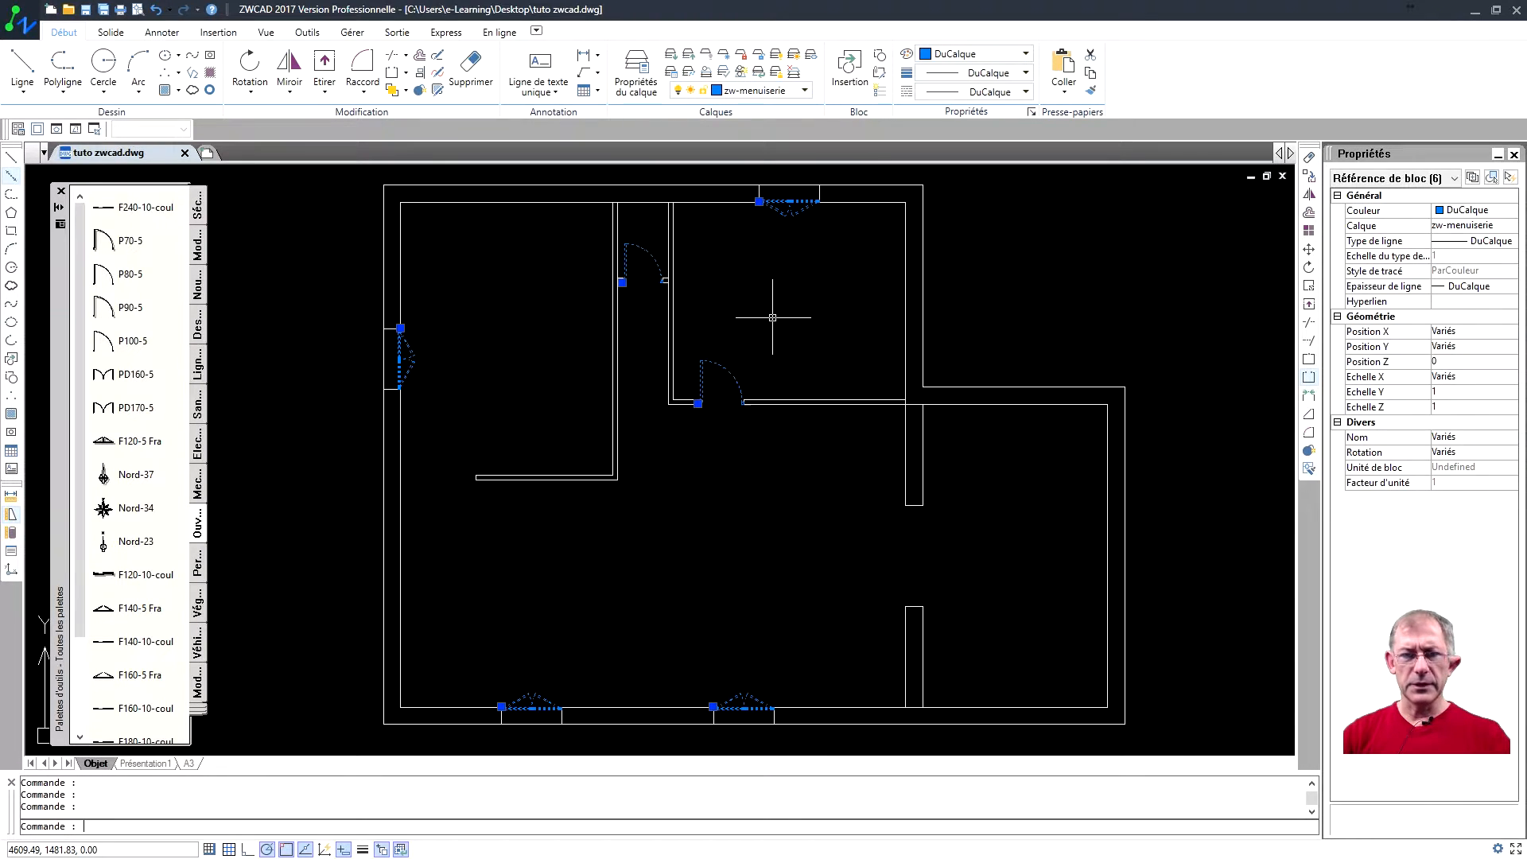
pyautogui.press('Escape')
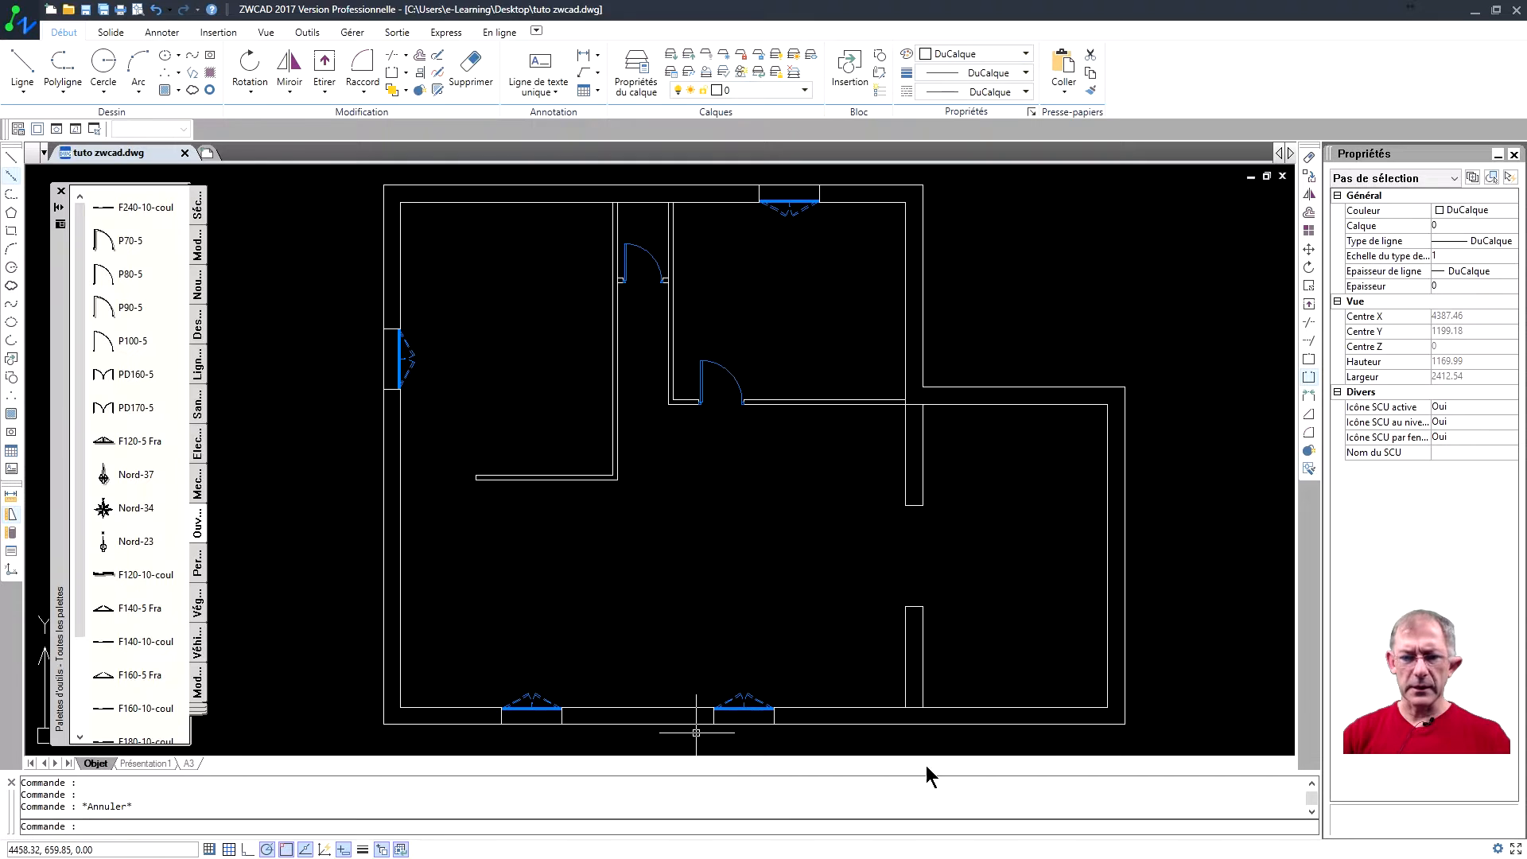
# Step: Move the outer wall outlines, the two thick inner wall stubs and the window opening edges to the zw-murs layer
pyautogui.click(1153, 741)
pyautogui.click(891, 534)
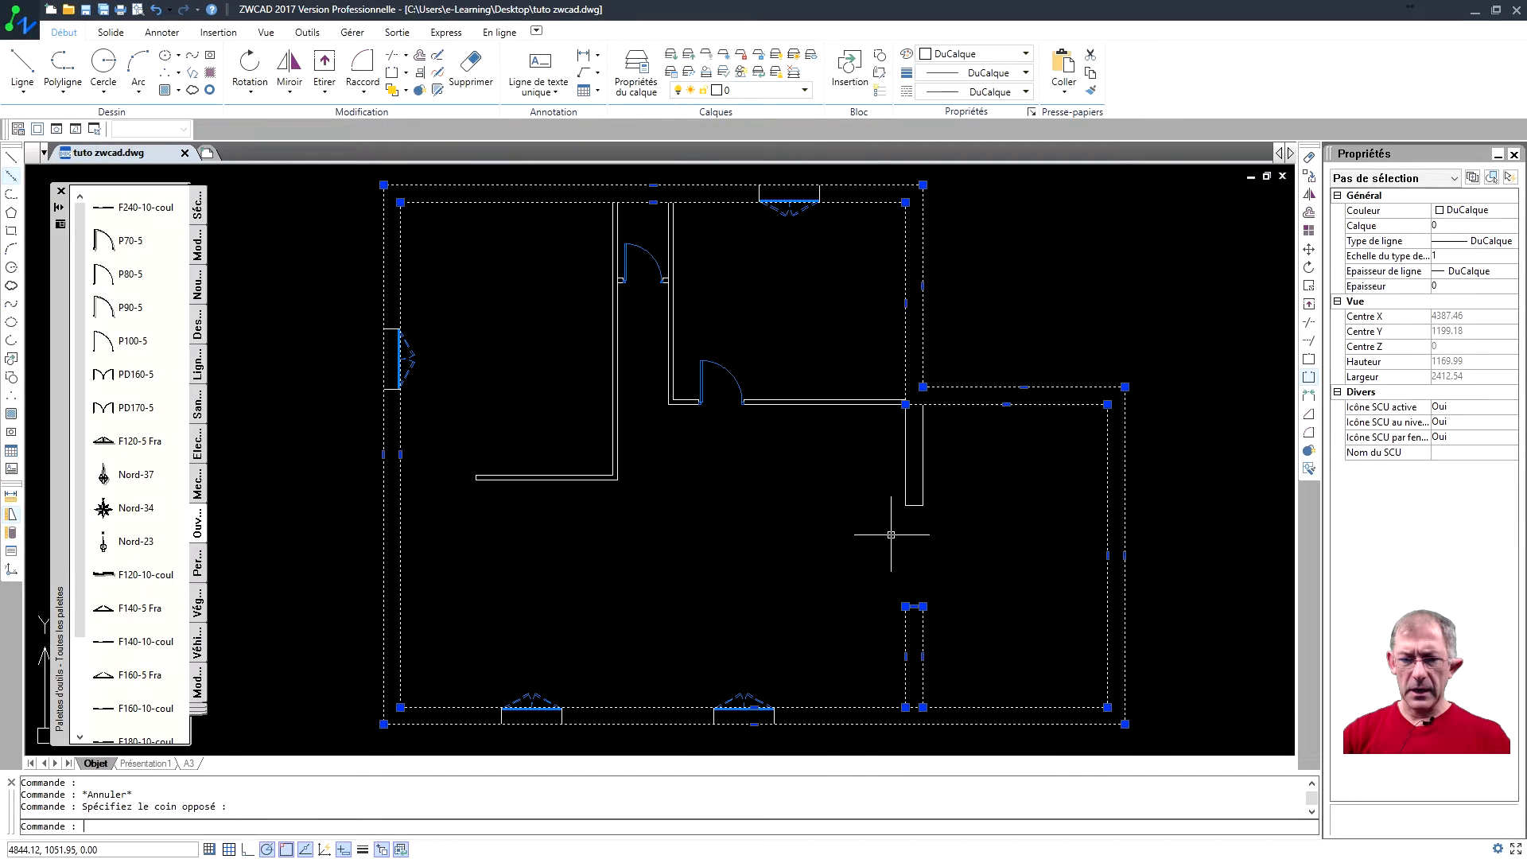
pyautogui.click(943, 546)
pyautogui.click(900, 477)
pyautogui.click(838, 195)
pyautogui.click(788, 167)
pyautogui.click(391, 408)
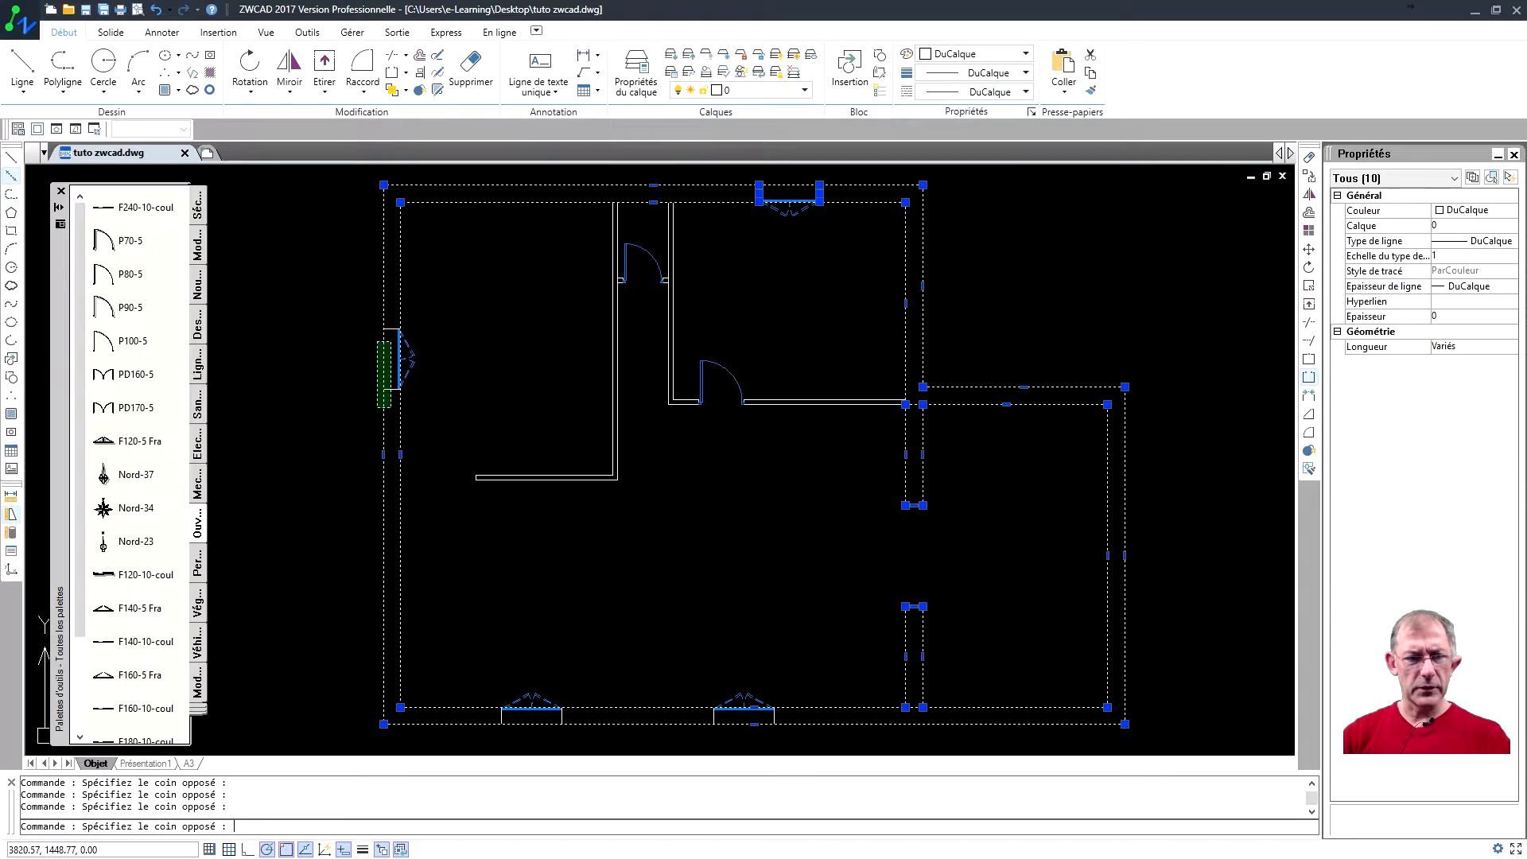
pyautogui.click(358, 307)
pyautogui.moveTo(746, 643); pyautogui.dragTo(726, 522, button='middle')
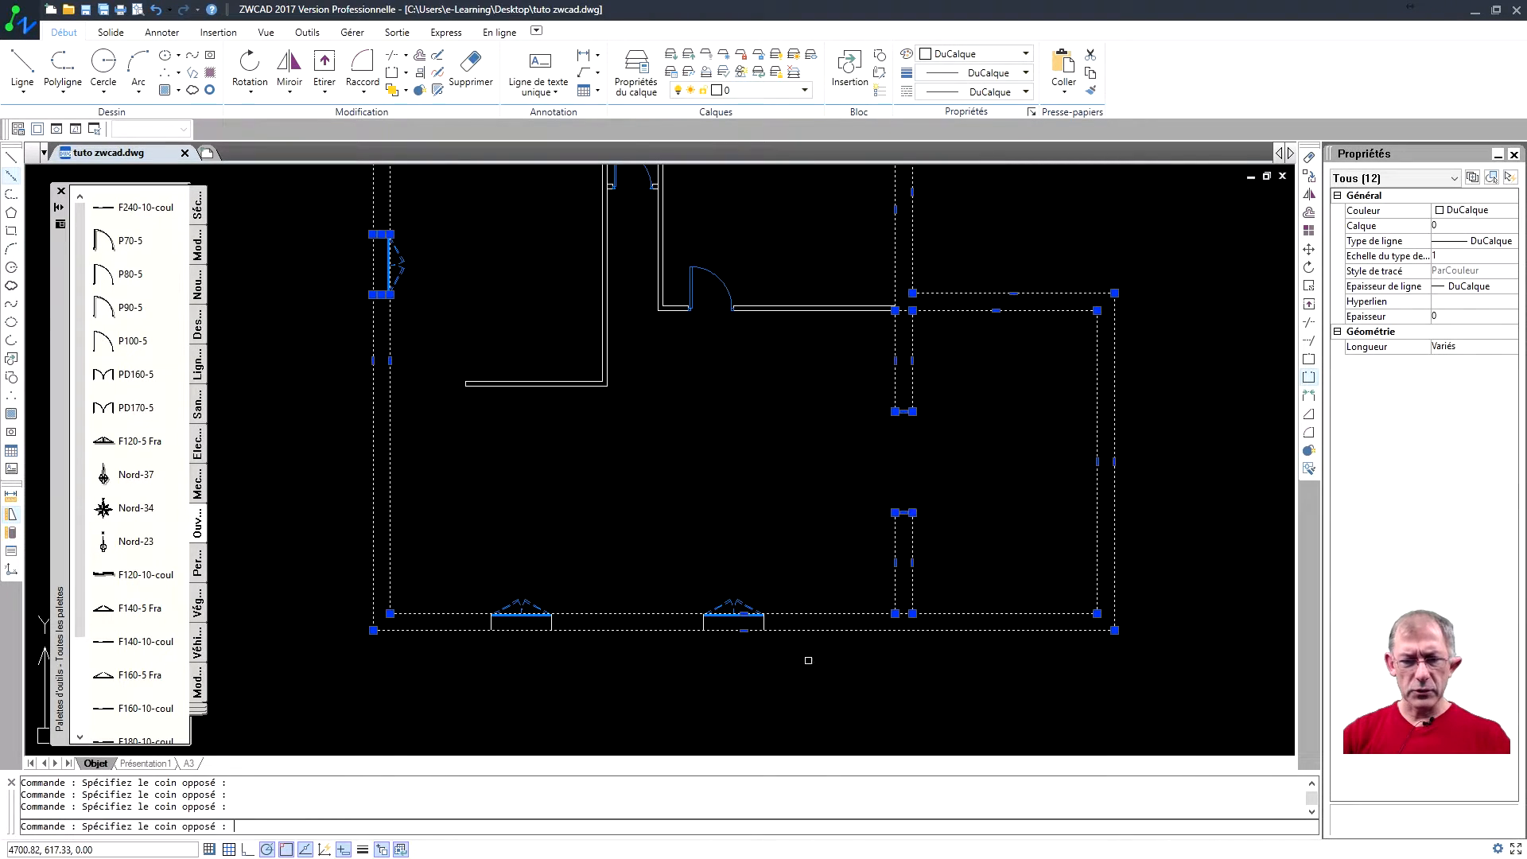
pyautogui.click(466, 623)
pyautogui.moveTo(672, 517)
pyautogui.mouseDown(button='middle')
pyautogui.moveTo(682, 557)
pyautogui.moveTo(718, 523)
pyautogui.mouseUp(button='middle')
pyautogui.scroll(-1, 701, 524)
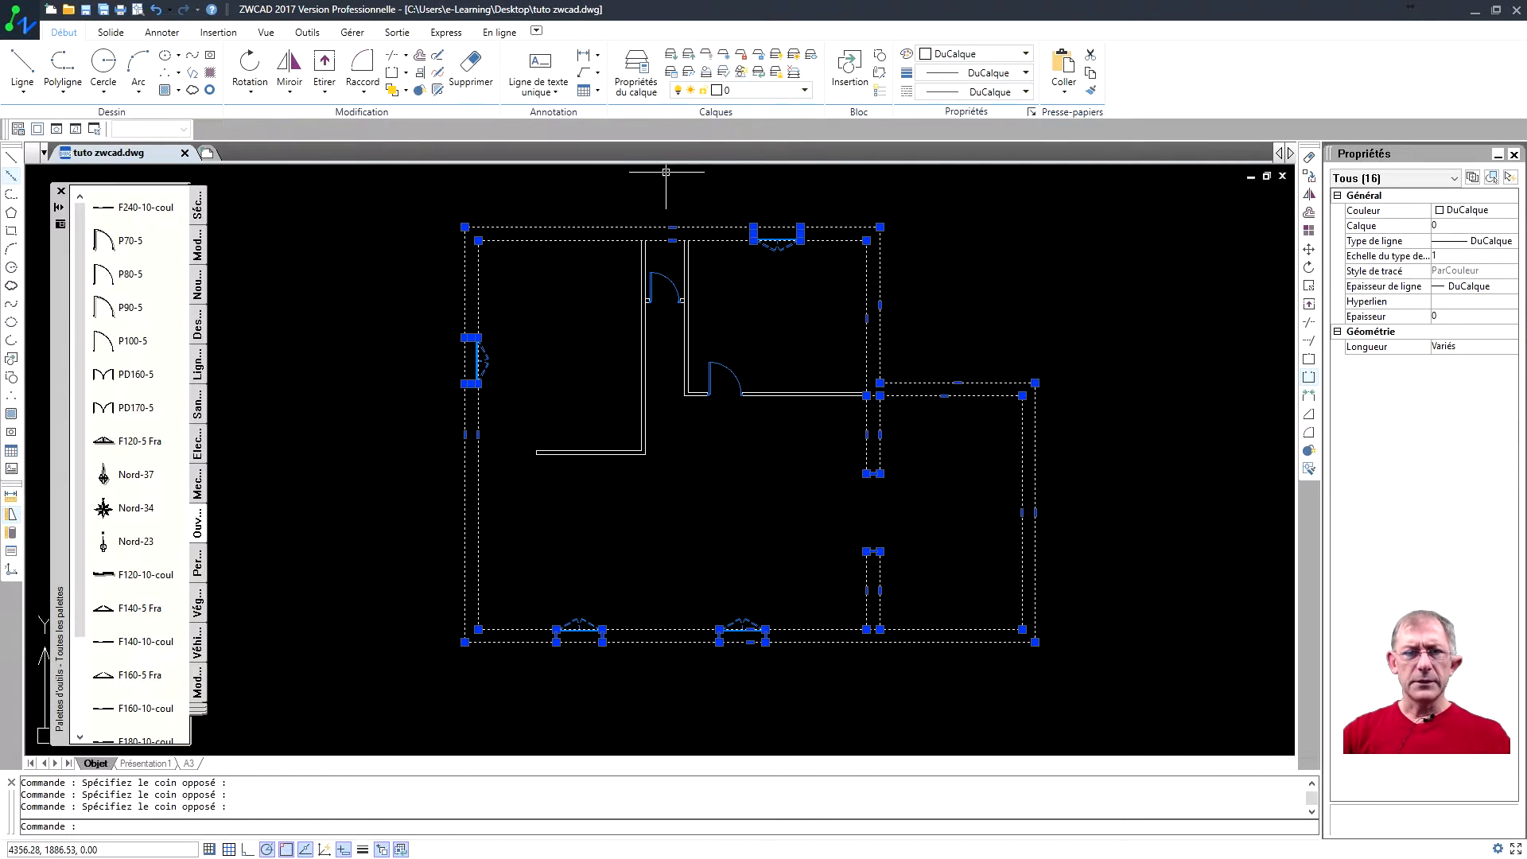
pyautogui.click(805, 91)
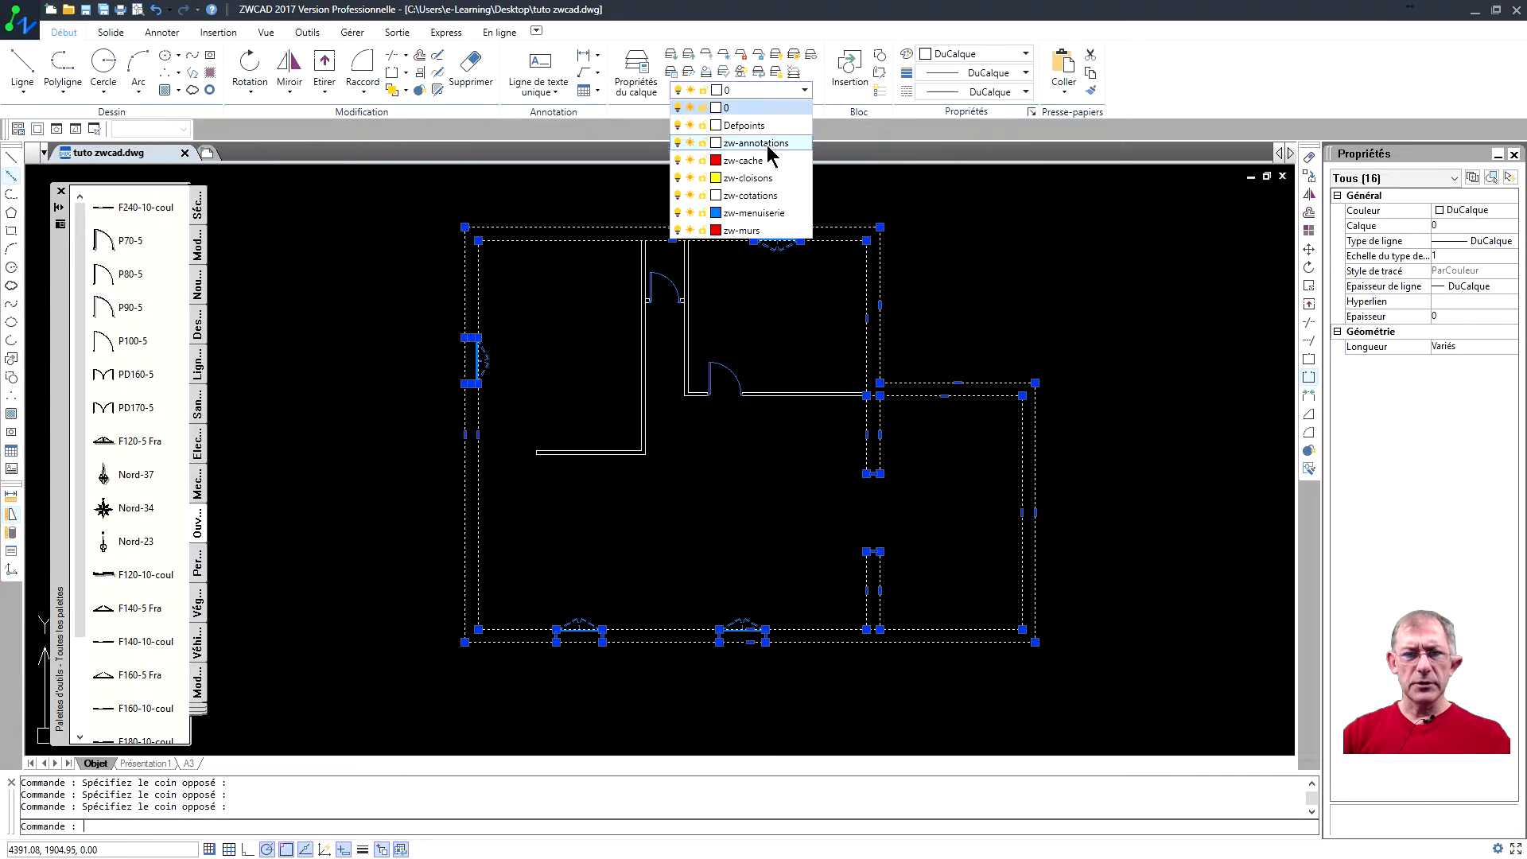
pyautogui.click(748, 231)
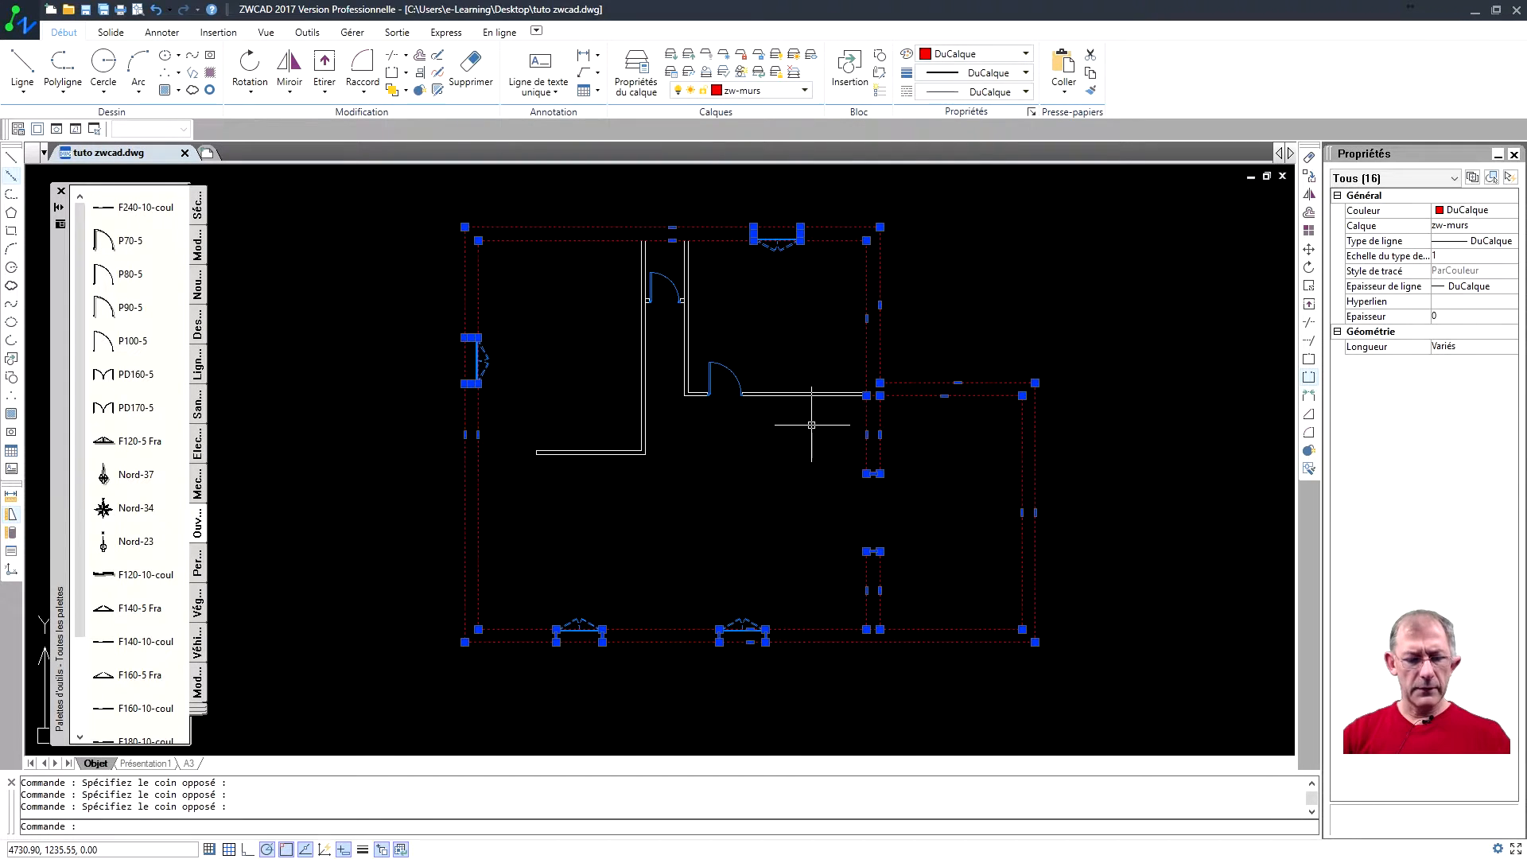
pyautogui.press('Escape')
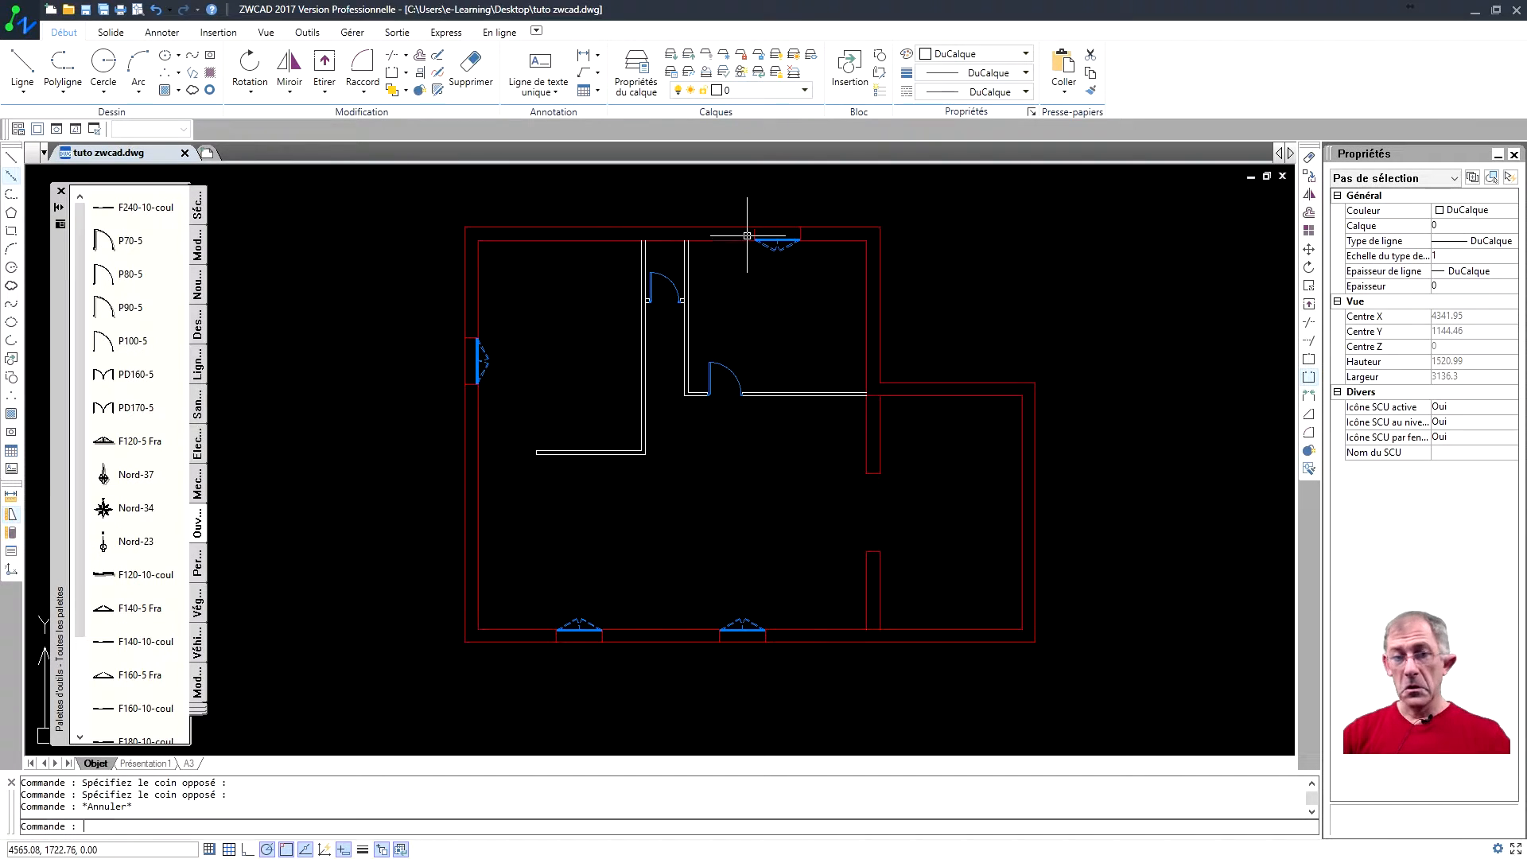
# Step: Freeze the zw-menuiserie and zw-murs layers to isolate the partition lines
pyautogui.click(805, 92)
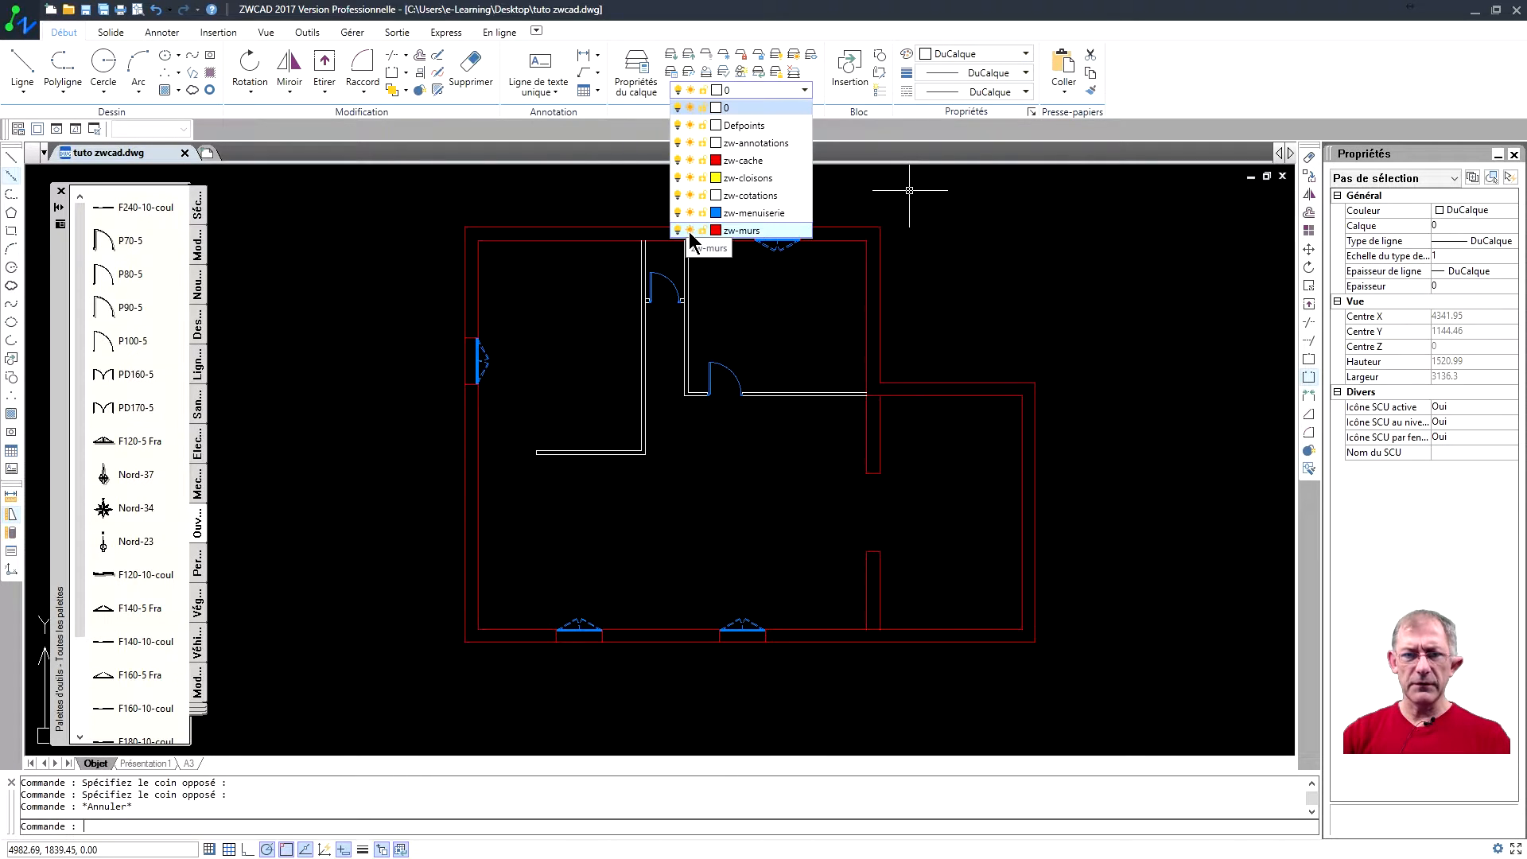
pyautogui.click(690, 213)
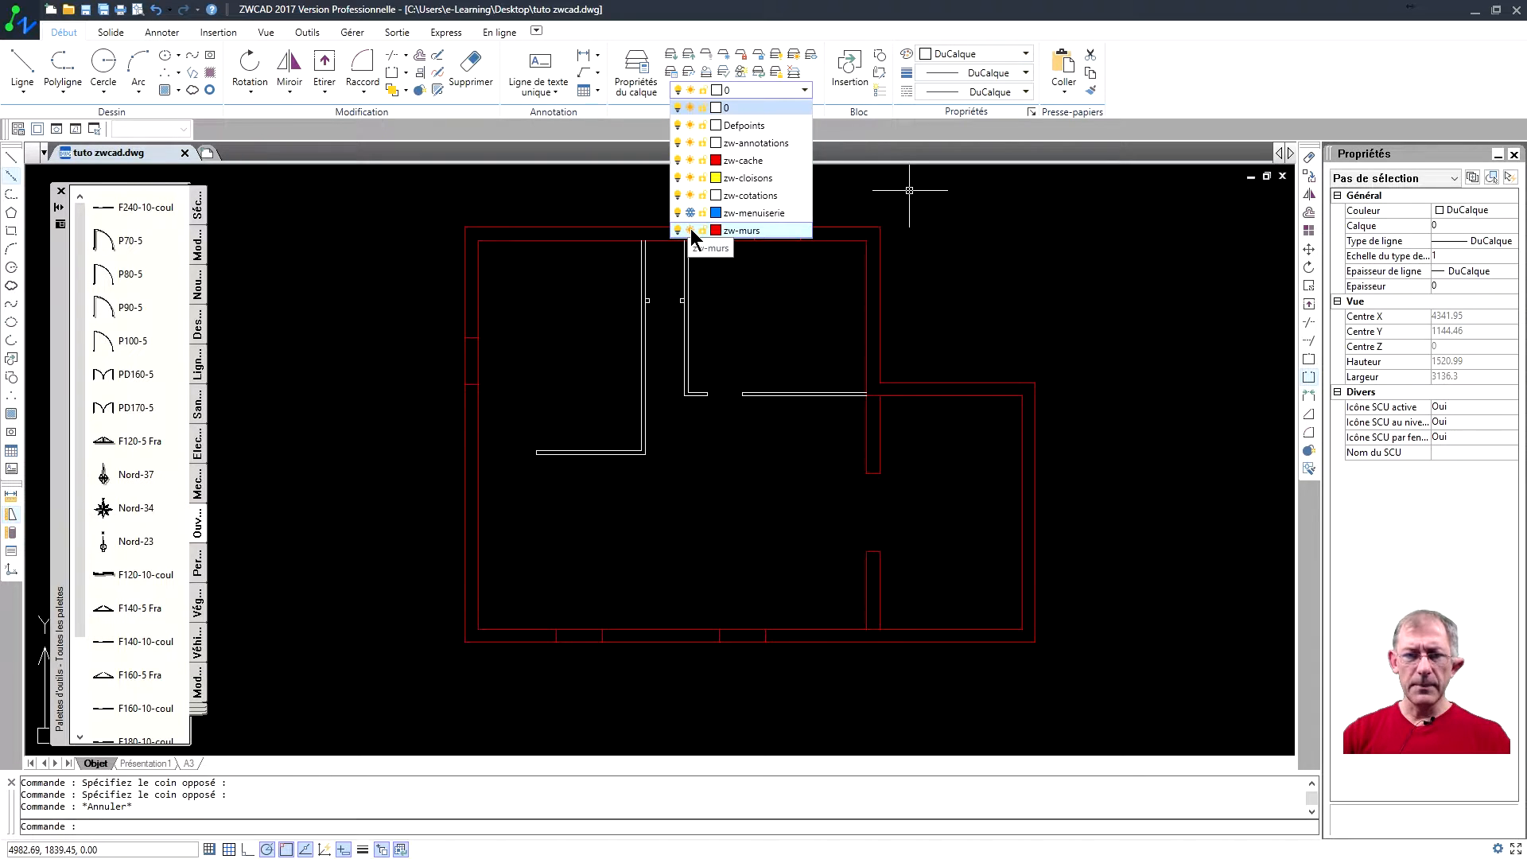
pyautogui.click(690, 230)
# Step: Select all the partition lines and move them to the zw-cloisons layer
pyautogui.click(999, 587)
pyautogui.click(443, 217)
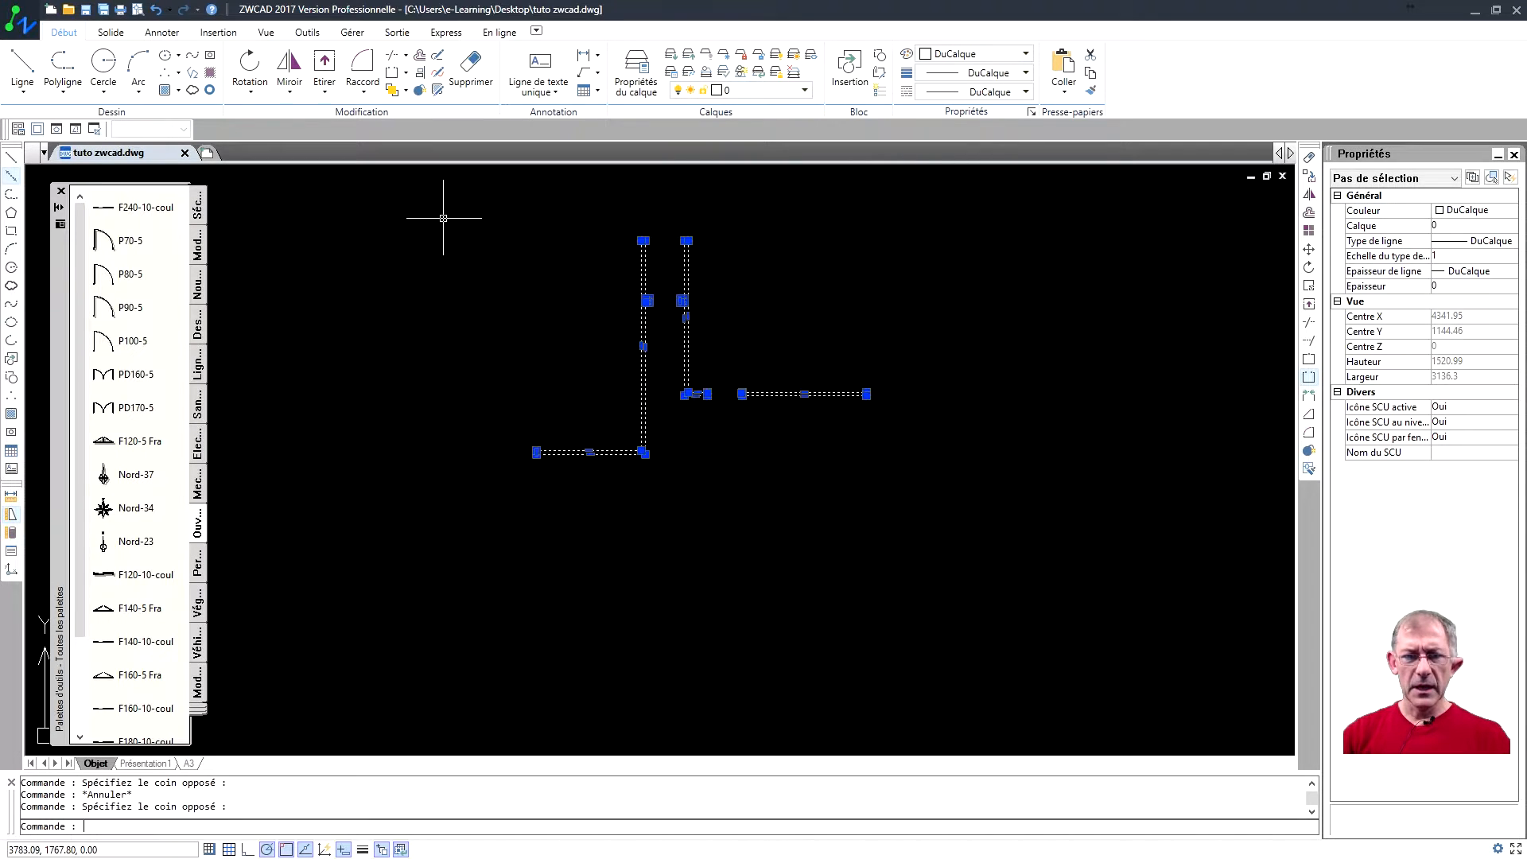
pyautogui.click(805, 90)
pyautogui.click(776, 177)
# Step: Thaw the zw-menuiserie and zw-murs layers and clear the selection
pyautogui.click(805, 90)
pyautogui.click(691, 212)
pyautogui.click(690, 230)
pyautogui.click(803, 329)
pyautogui.press('Escape')
pyautogui.moveTo(794, 324)
pyautogui.mouseDown(button='middle')
pyautogui.moveTo(792, 301)
pyautogui.moveTo(769, 311)
pyautogui.mouseUp(button='middle')
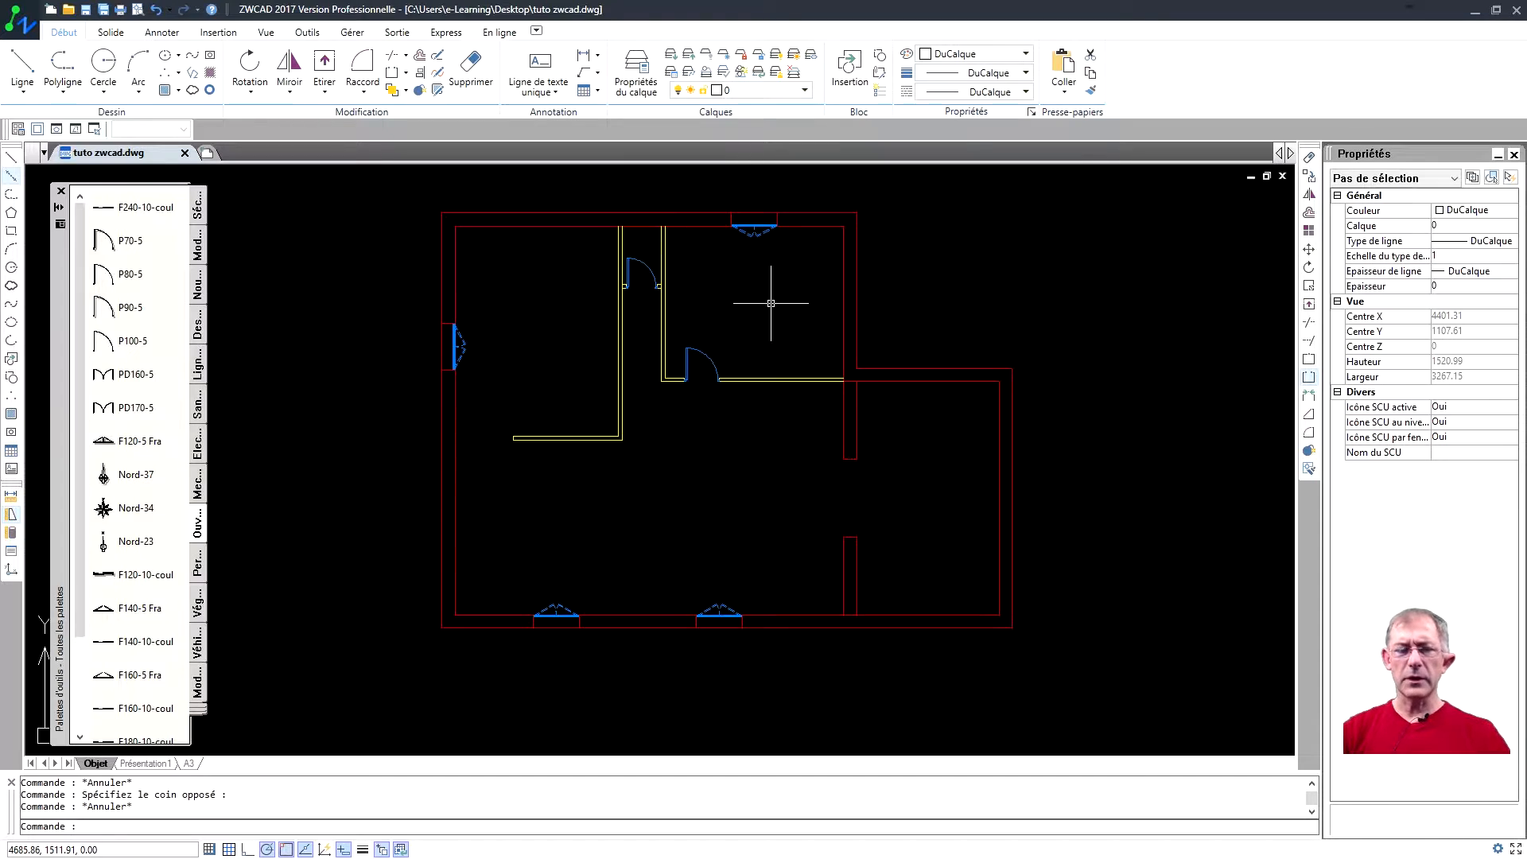
pyautogui.moveTo(771, 303); pyautogui.dragTo(774, 299, button='middle')
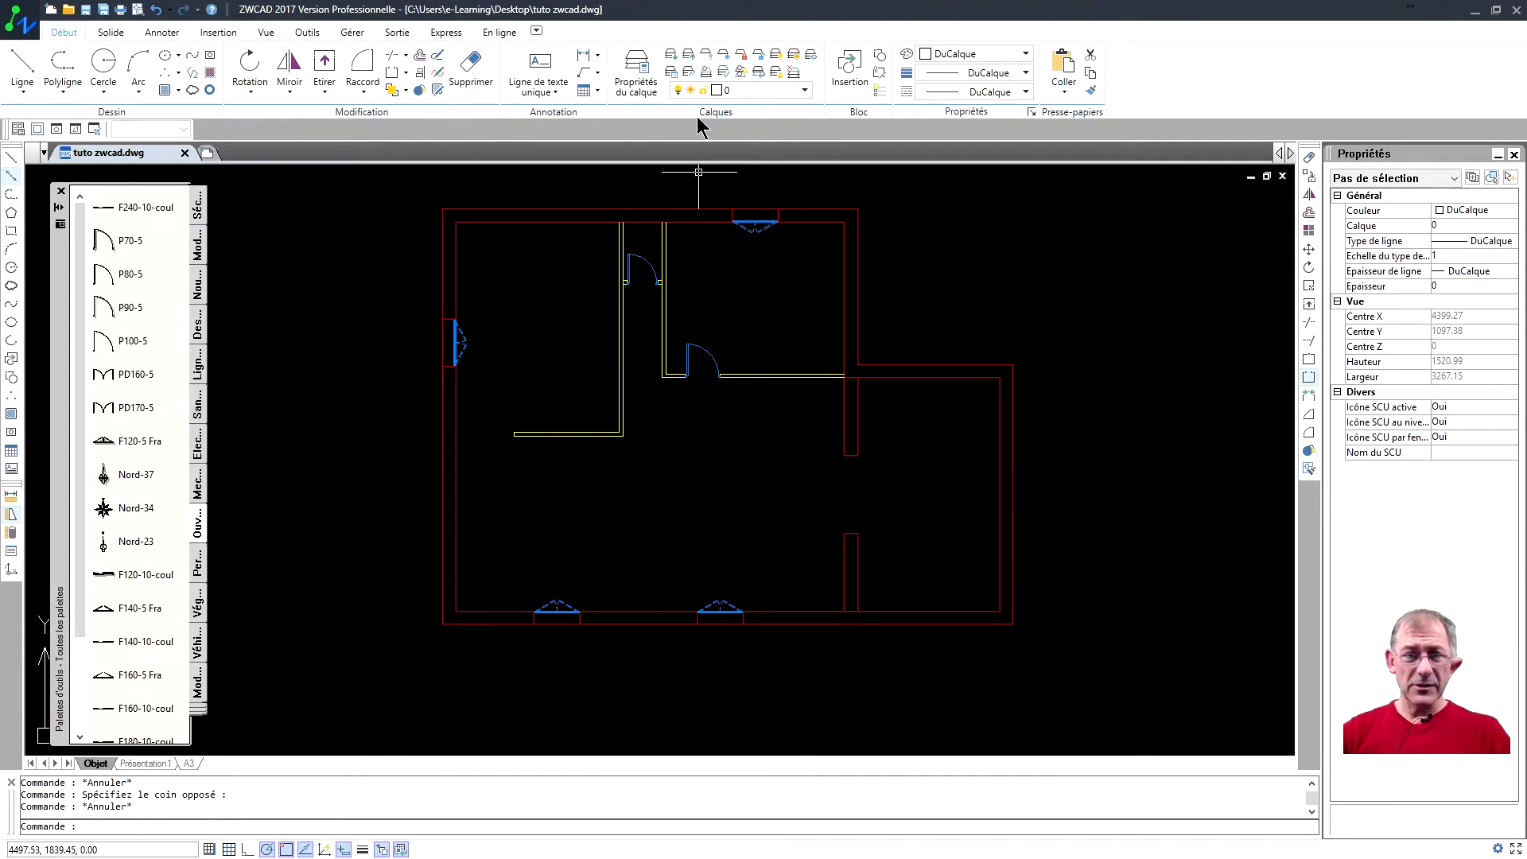
# Step: Make zw-menuiserie current and insert the P100-5 door block on the lower outer wall, 20 units right of the inner wall stub's corner
pyautogui.click(805, 91)
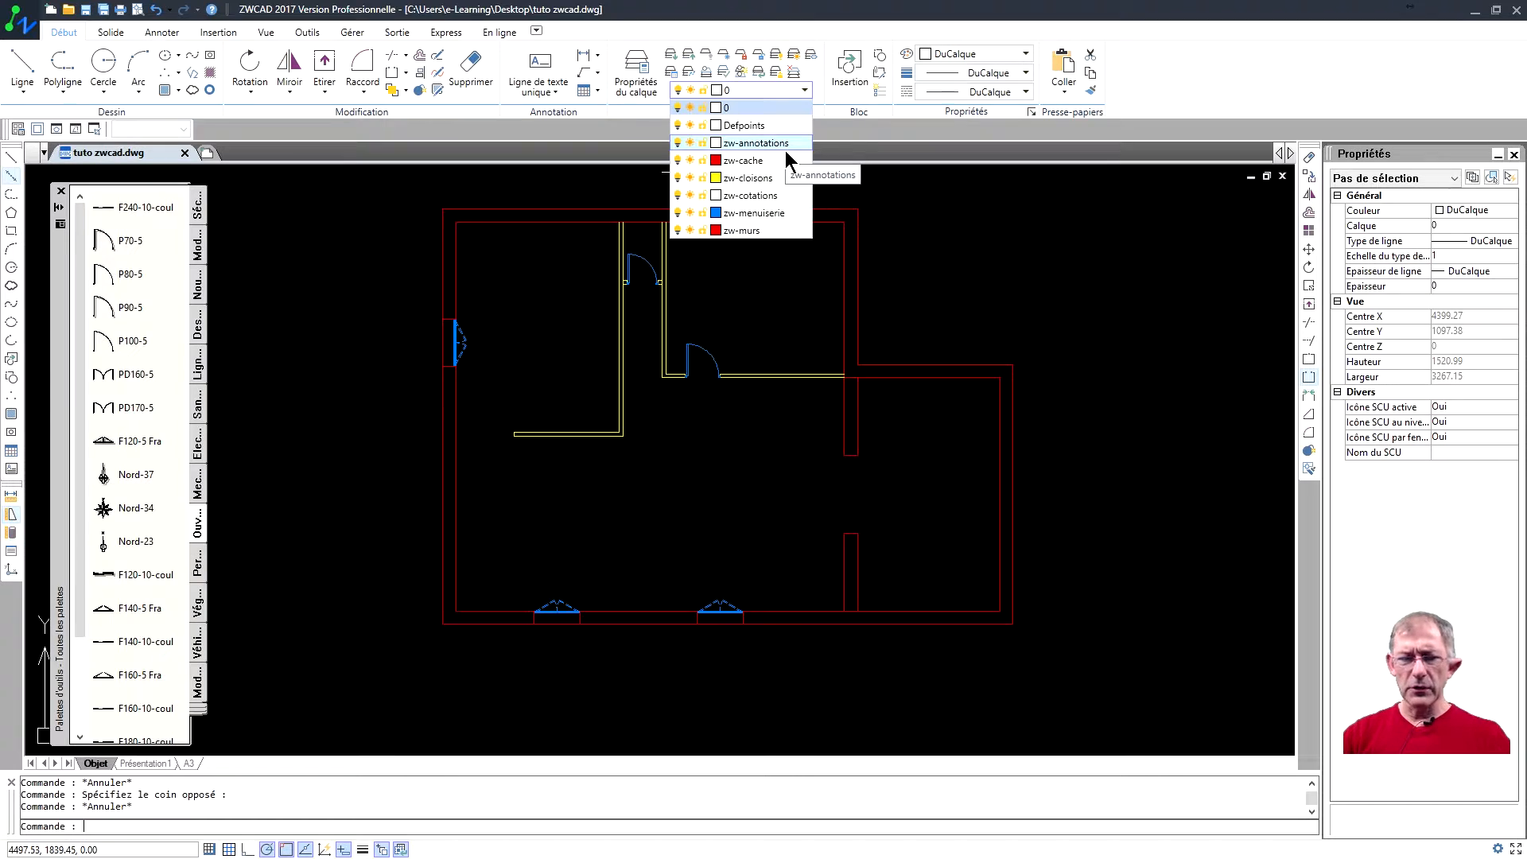
pyautogui.click(776, 212)
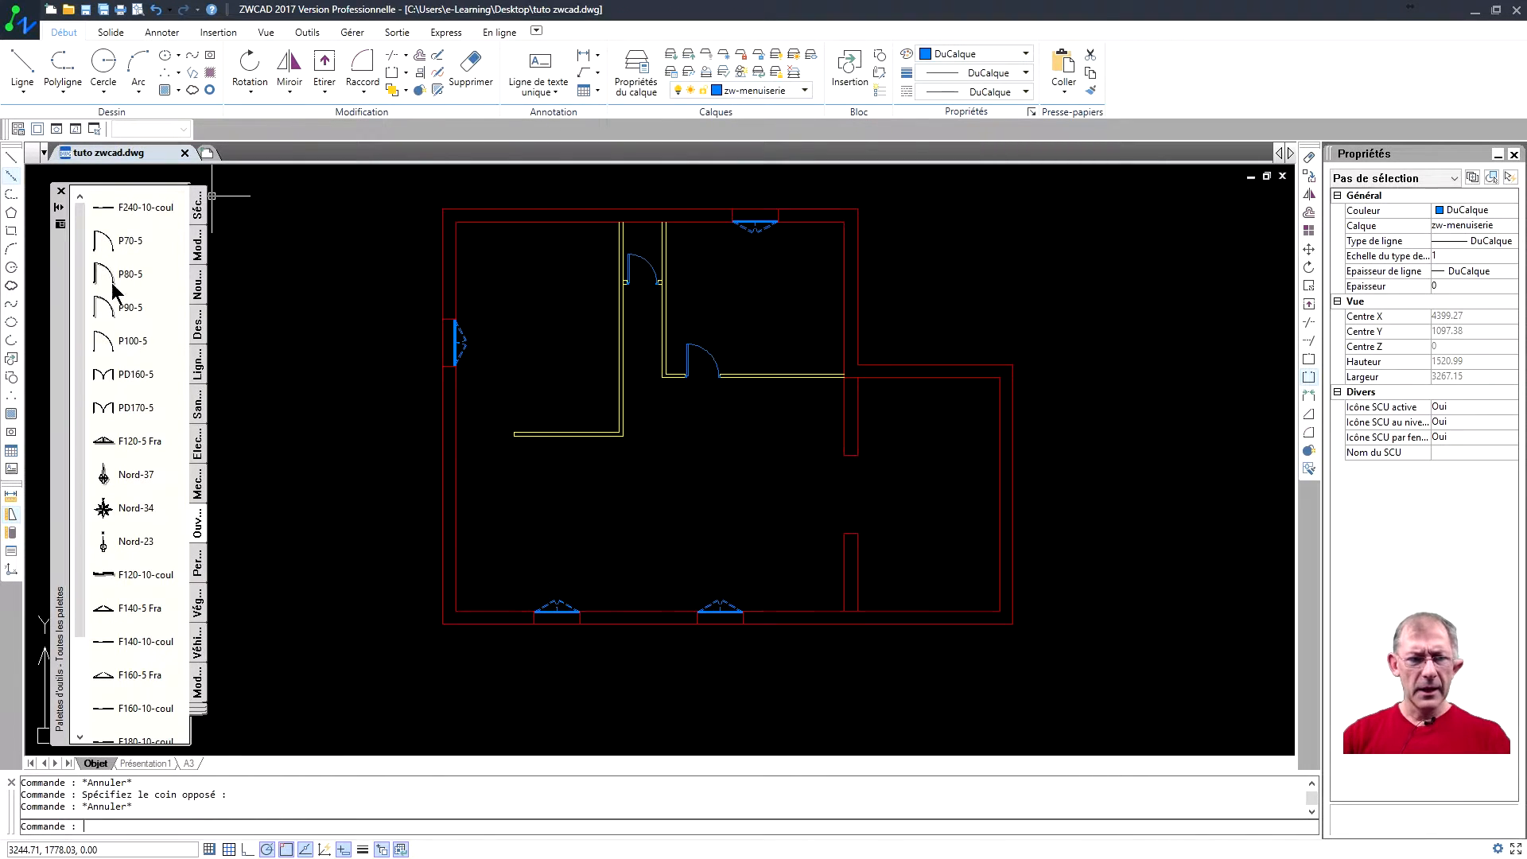
pyautogui.click(118, 350)
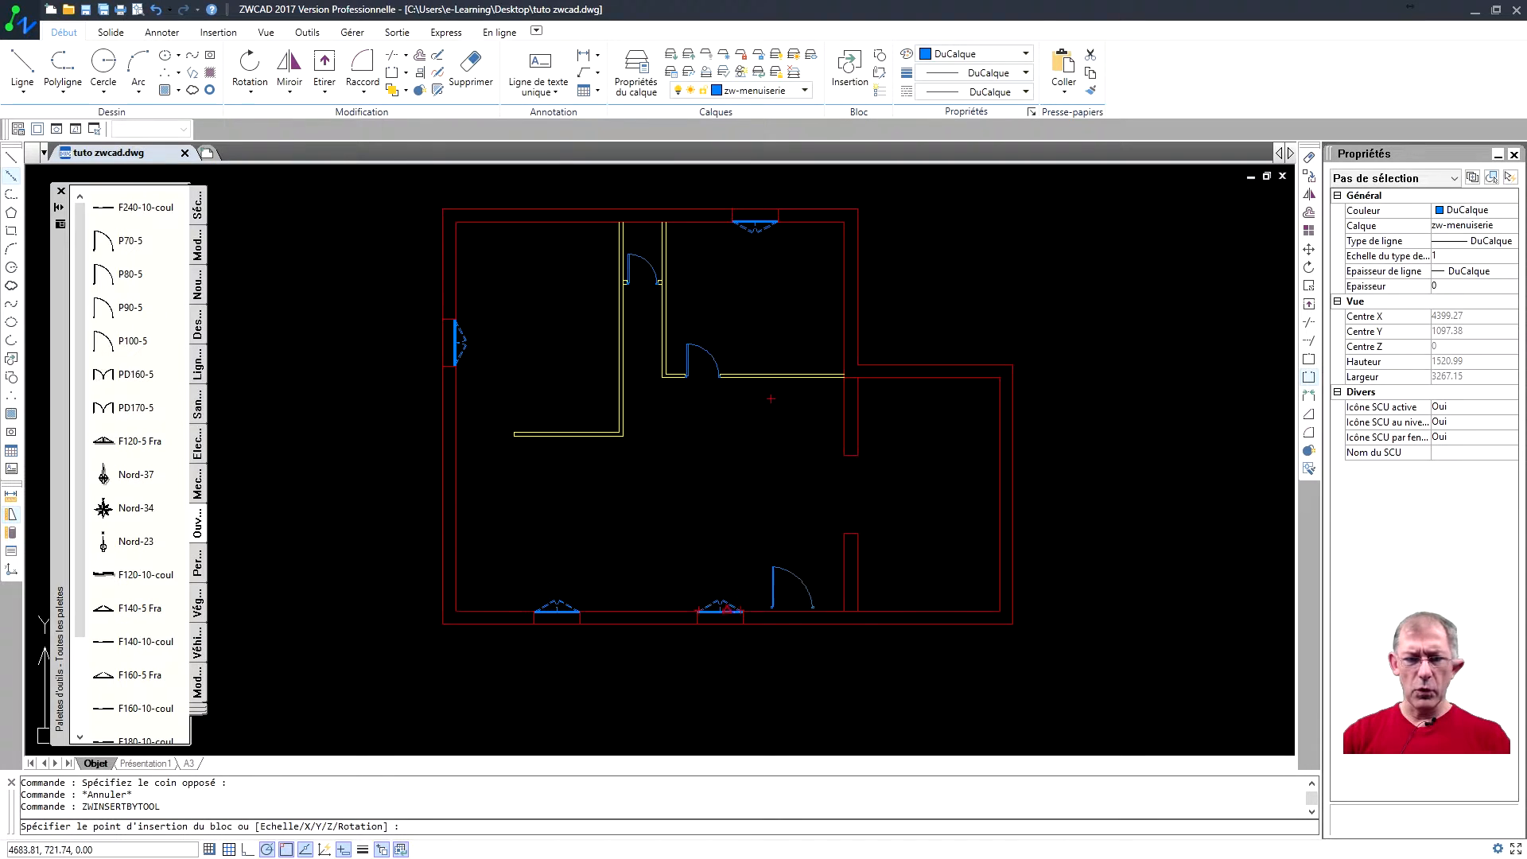
pyautogui.scroll(1, 883, 604)
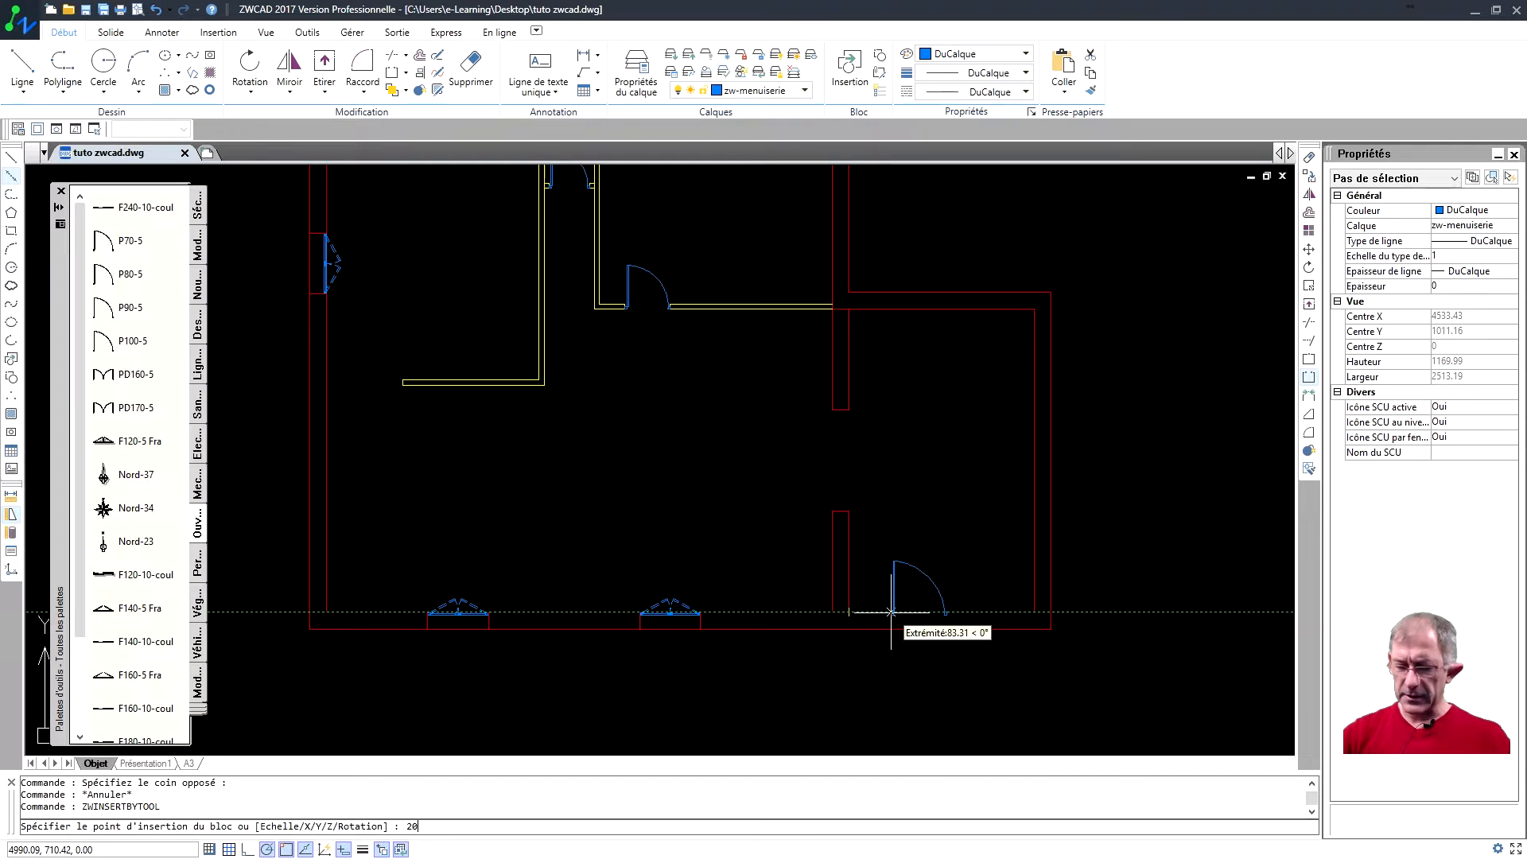
pyautogui.write('20')
pyautogui.press('Return')
# Step: Make zw-murs current and draw a polyline across the lower wall's thickness at the new door's hinge side
pyautogui.click(804, 90)
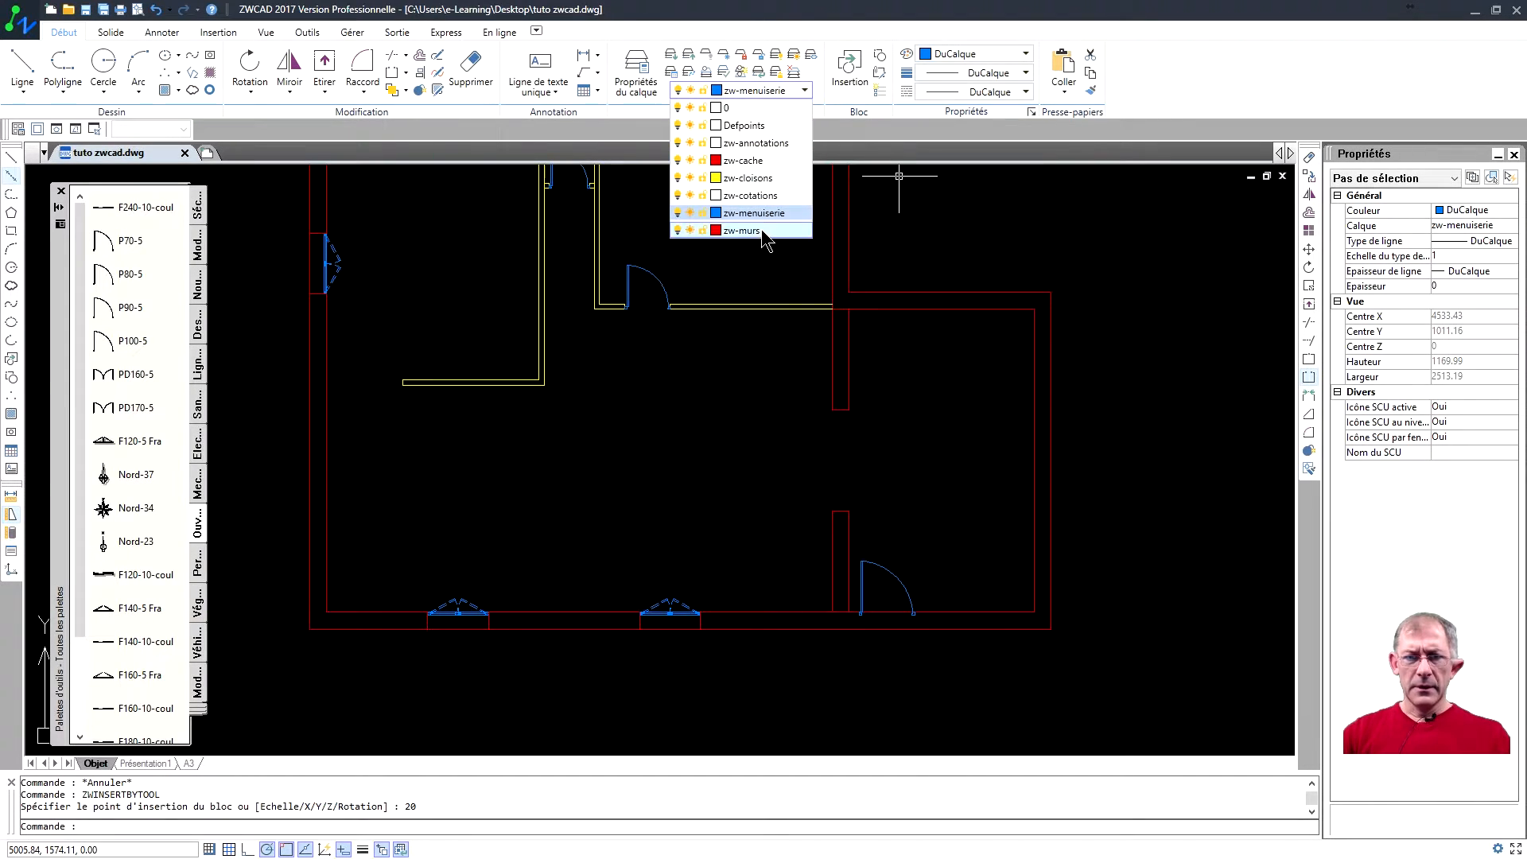
pyautogui.click(742, 231)
pyautogui.click(62, 64)
pyautogui.scroll(5, 859, 604)
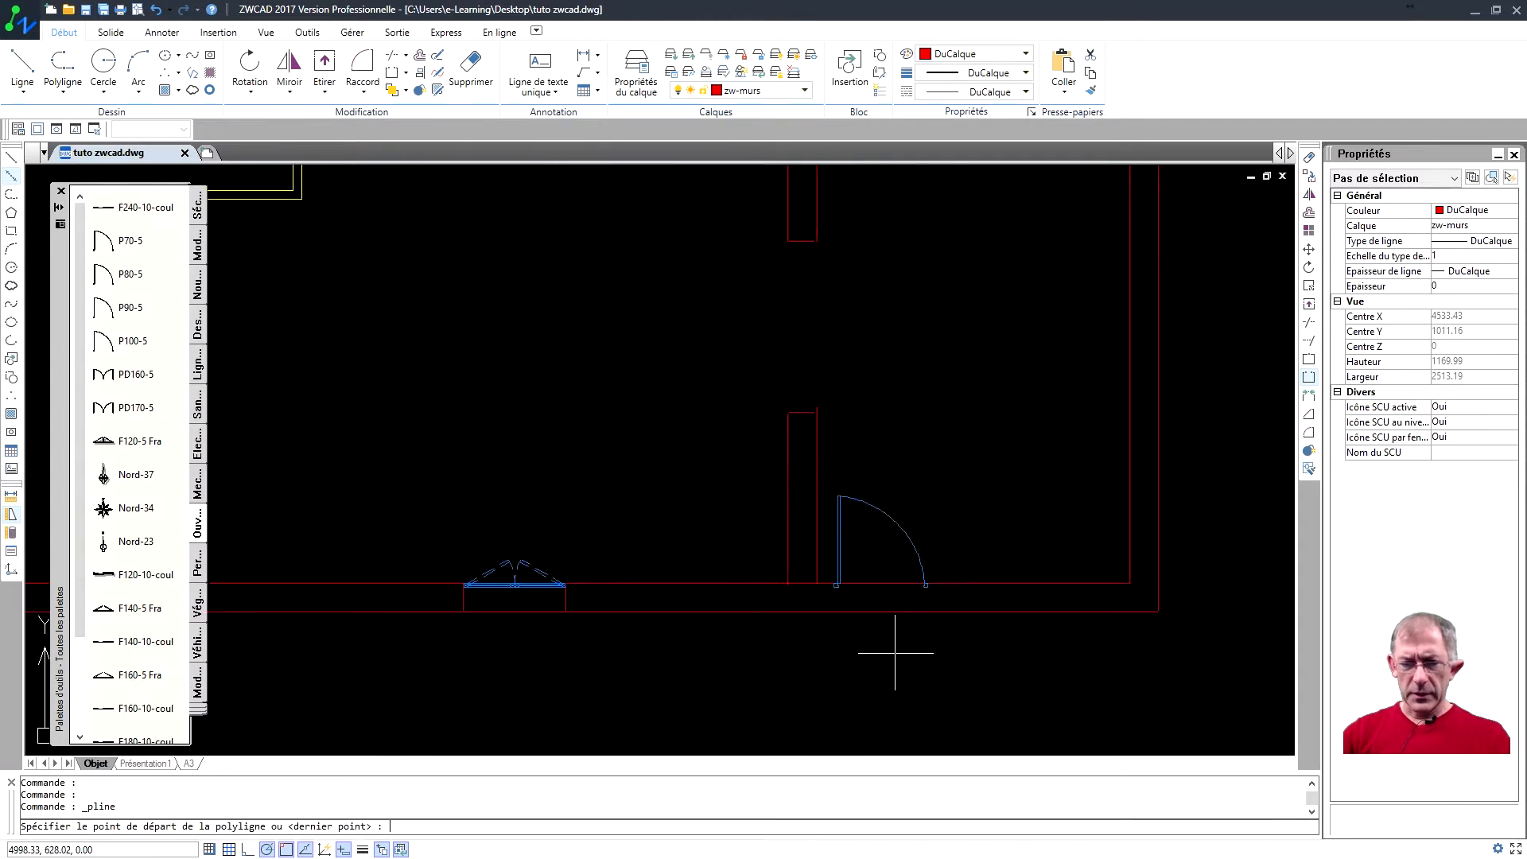
pyautogui.click(789, 538)
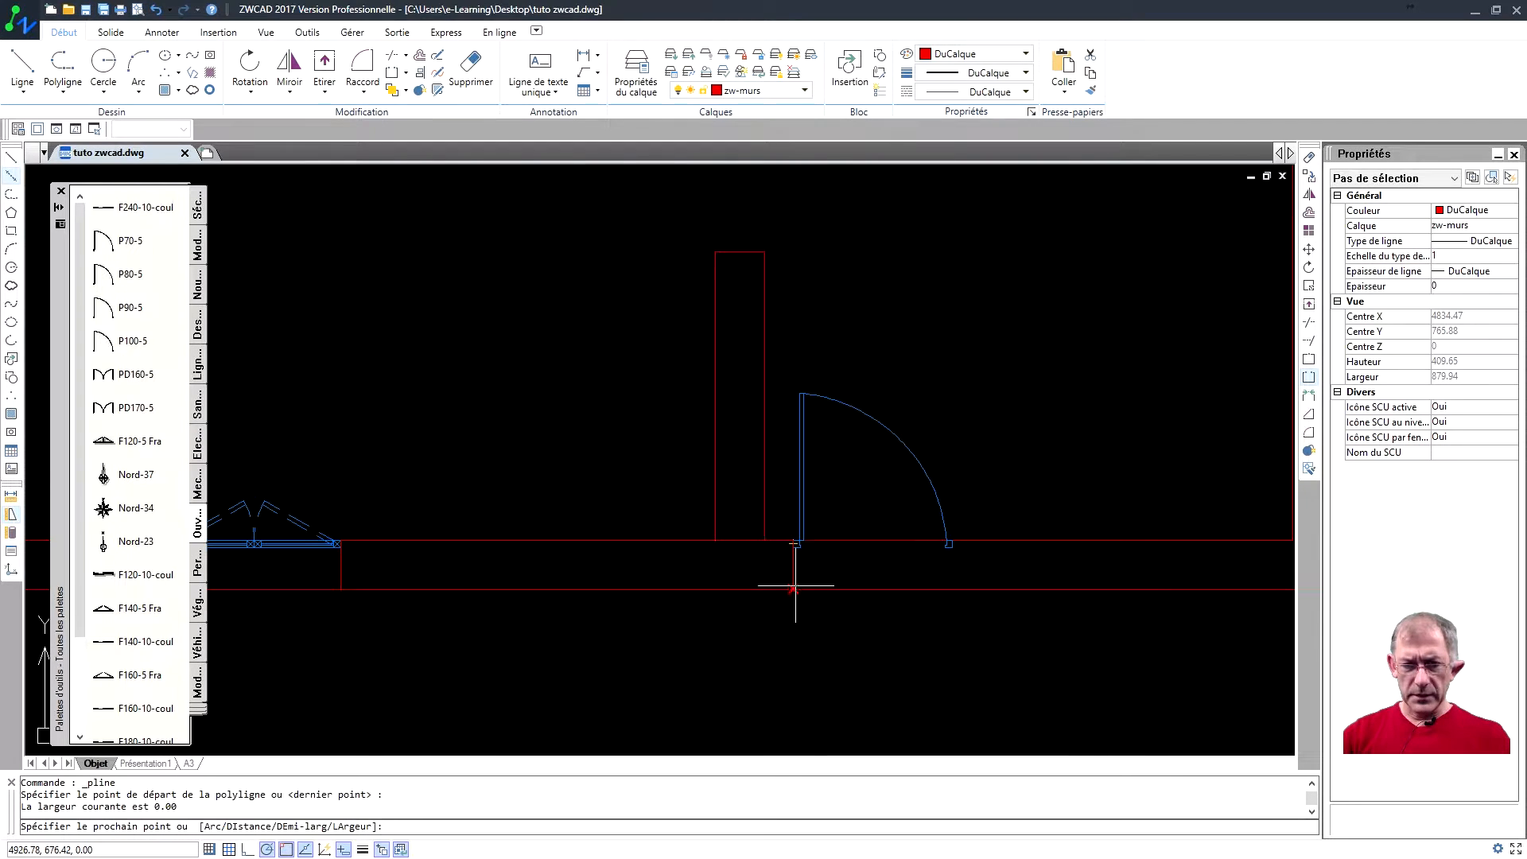
pyautogui.click(793, 588)
pyautogui.press('Return')
# Step: Repeat the polyline across the lower wall's thickness at the new door's opposite jamb
pyautogui.rightClick(1018, 490)
pyautogui.click(1034, 499)
pyautogui.click(952, 542)
pyautogui.click(952, 589)
pyautogui.press('Return')
pyautogui.scroll(-5, 1003, 468)
pyautogui.scroll(-2, 920, 465)
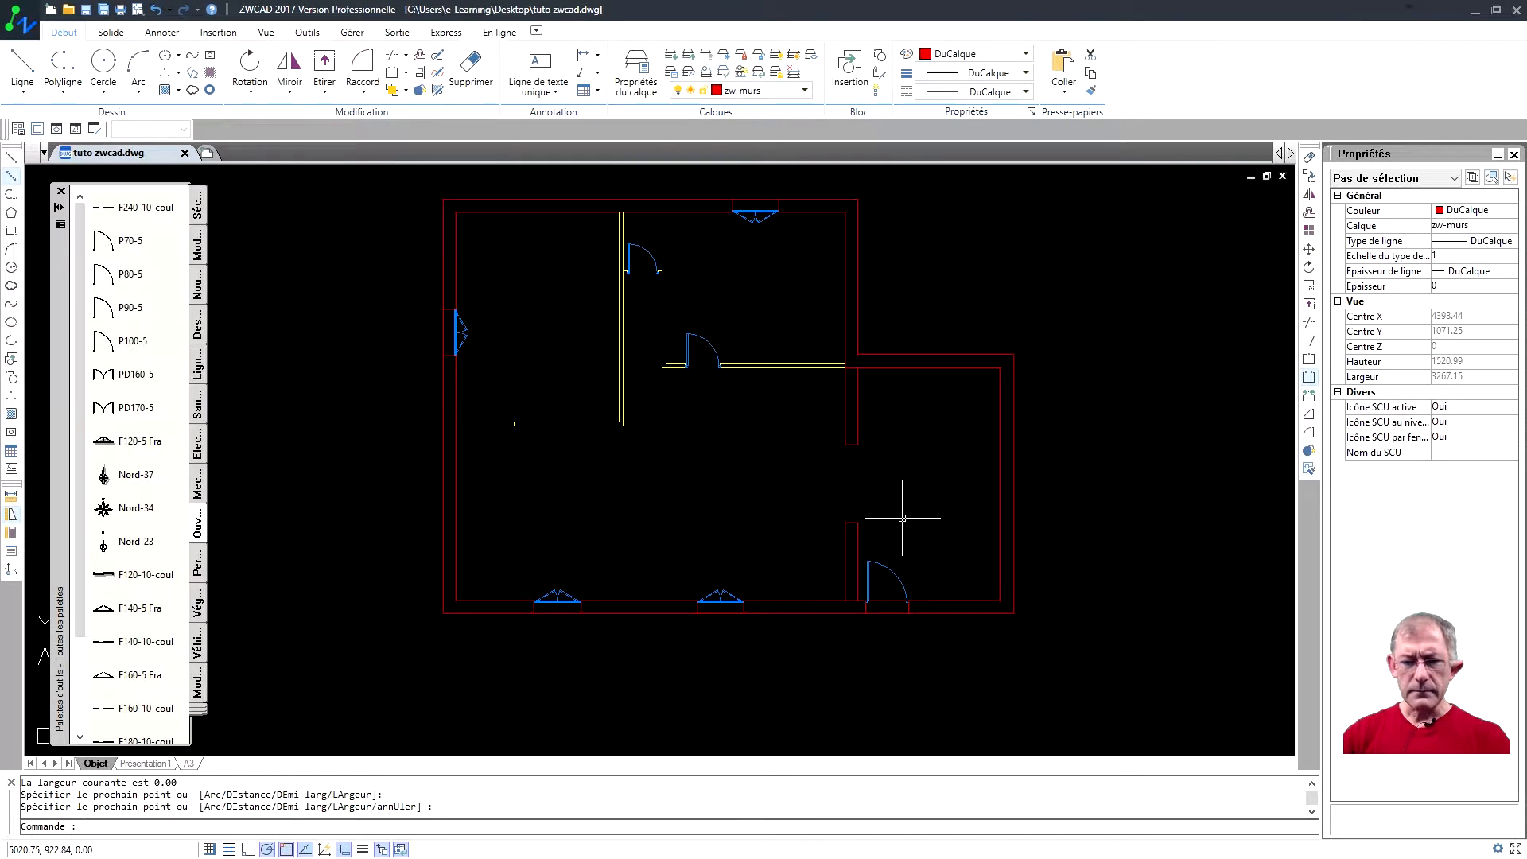
pyautogui.moveTo(837, 480); pyautogui.dragTo(888, 520, button='middle')
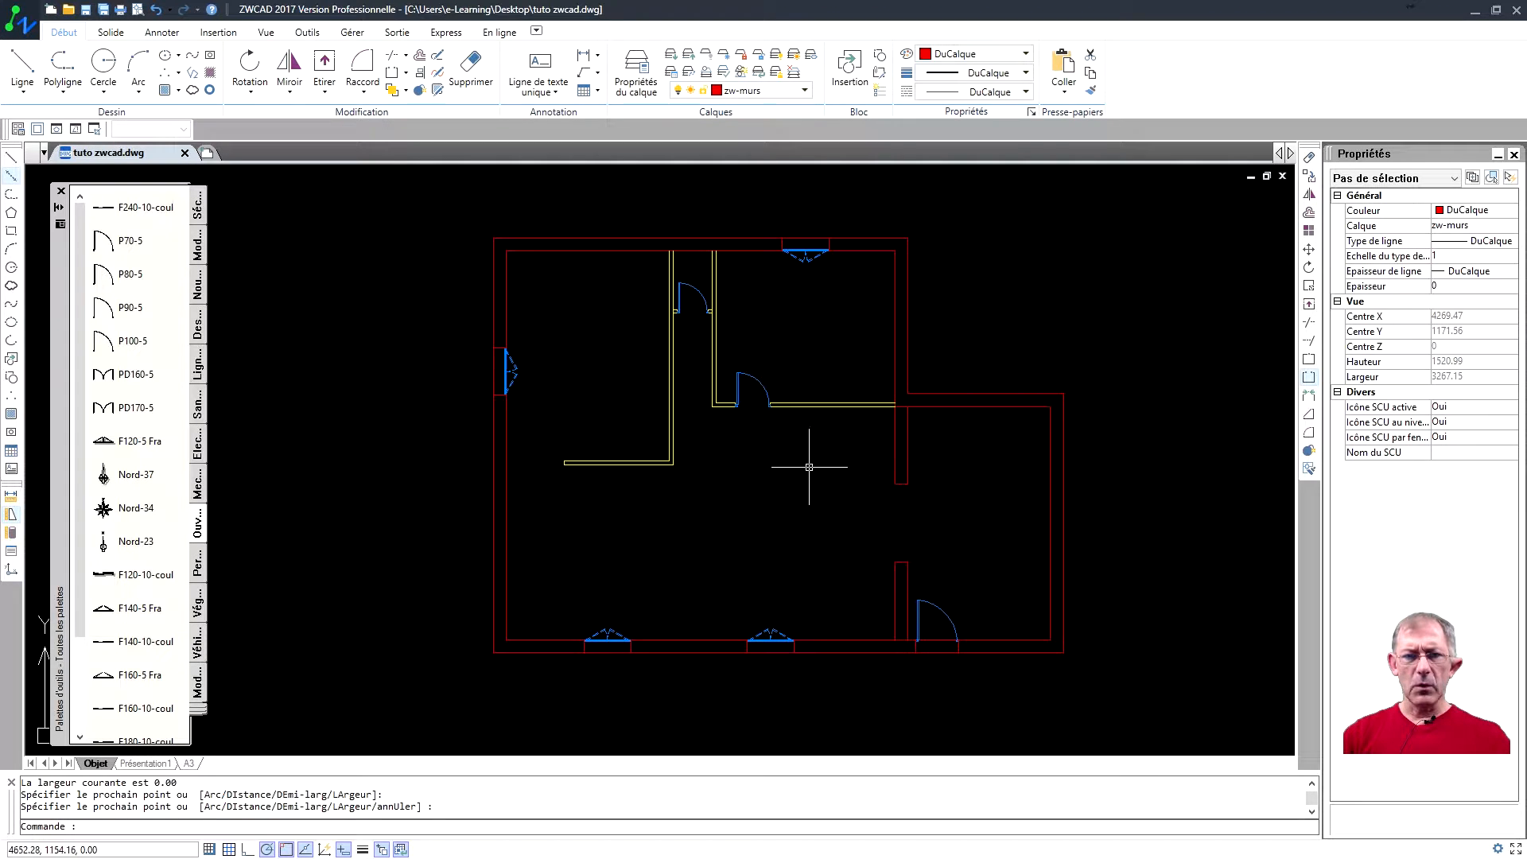
pyautogui.moveTo(617, 362); pyautogui.dragTo(636, 372, button='middle')
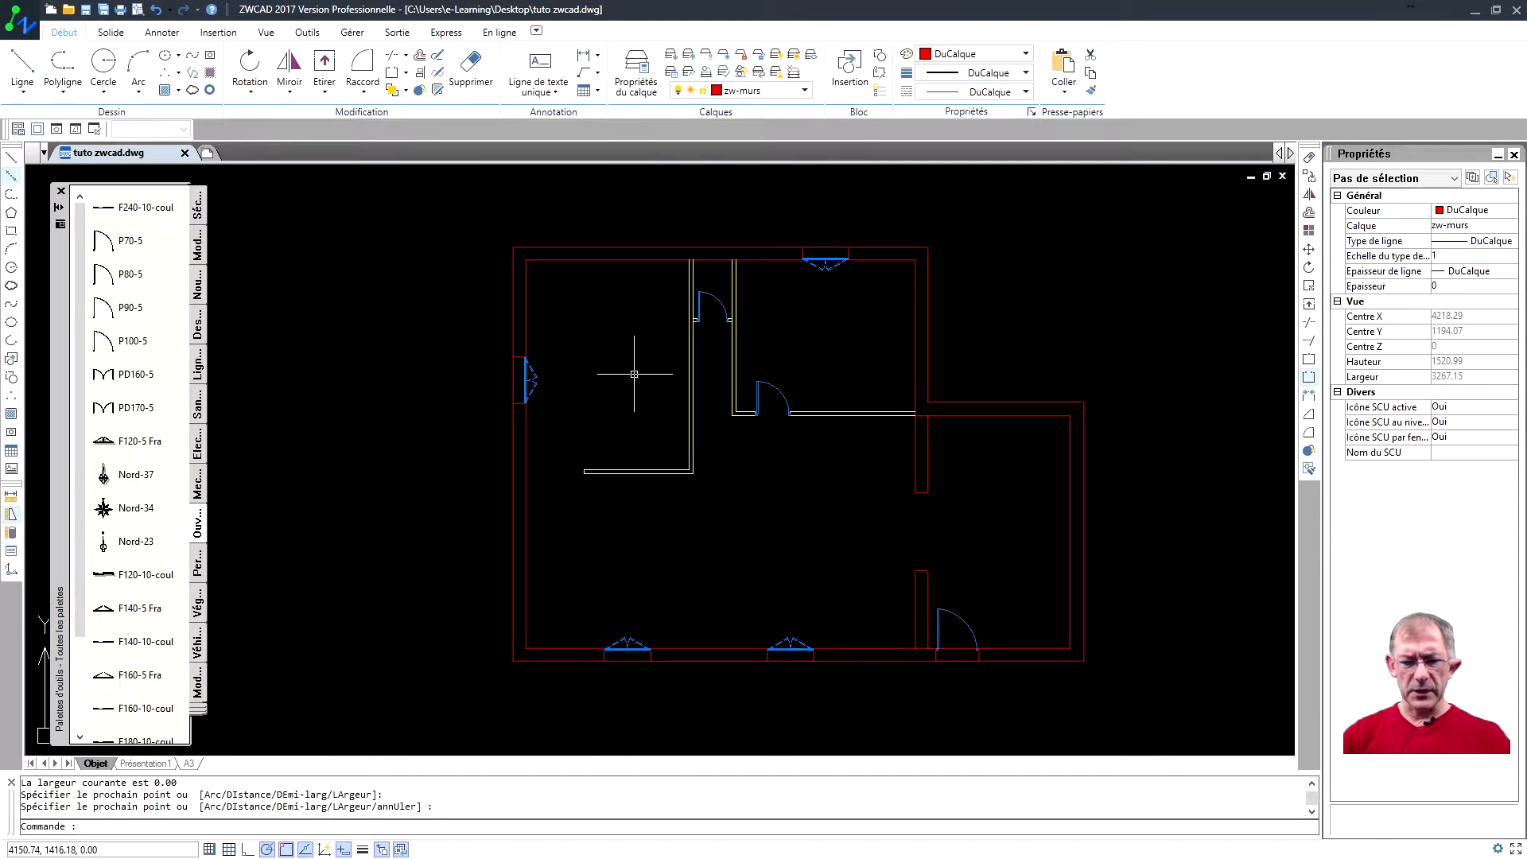
# Step: Make zw-cache current and draw a polyline across the right inner wall's opening along the main room's side
pyautogui.scroll(3, 910, 512)
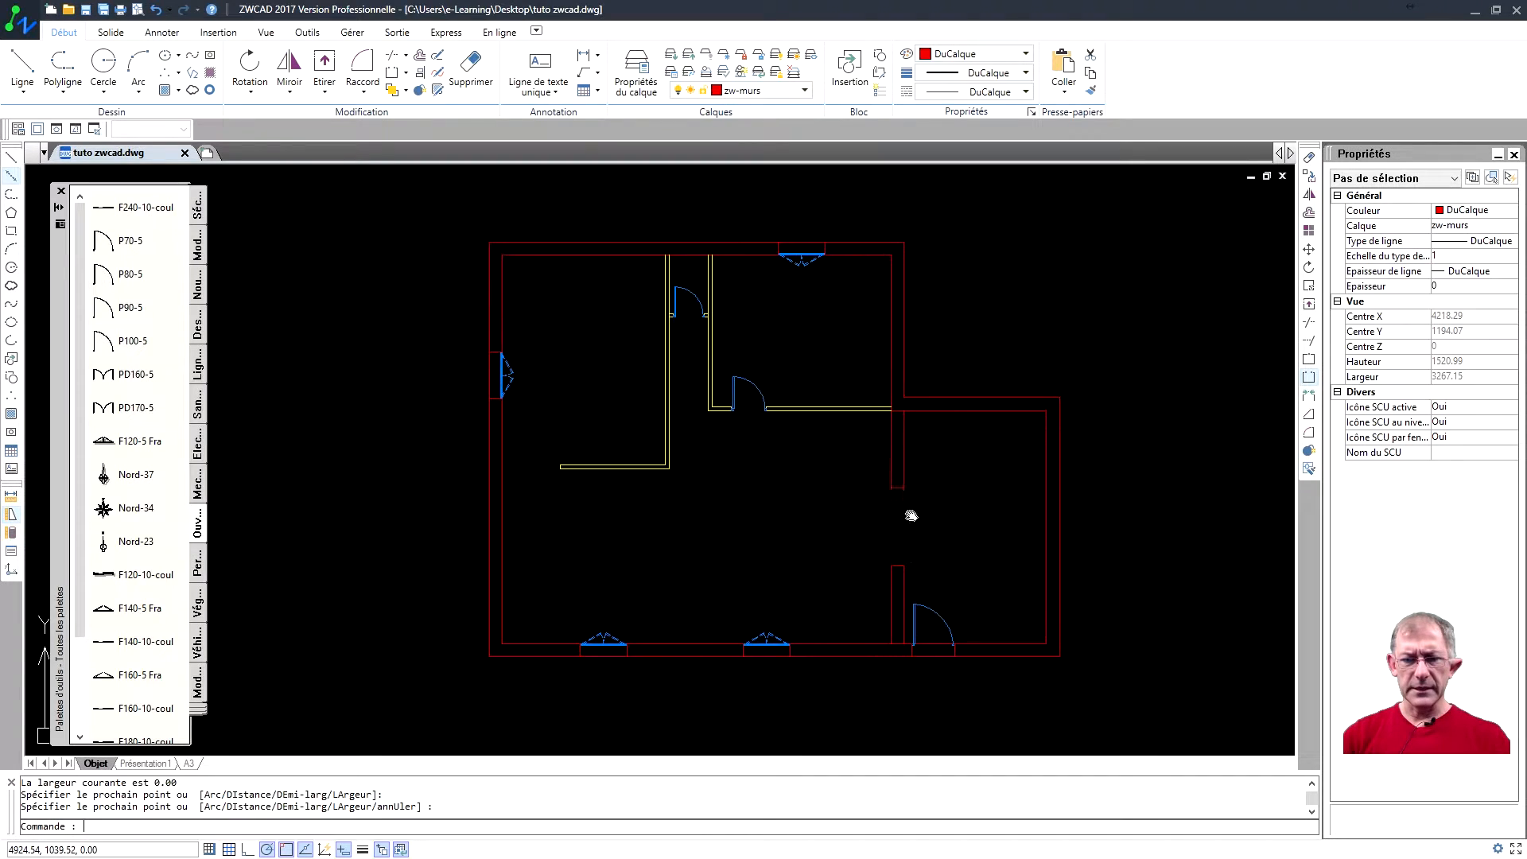
pyautogui.click(805, 90)
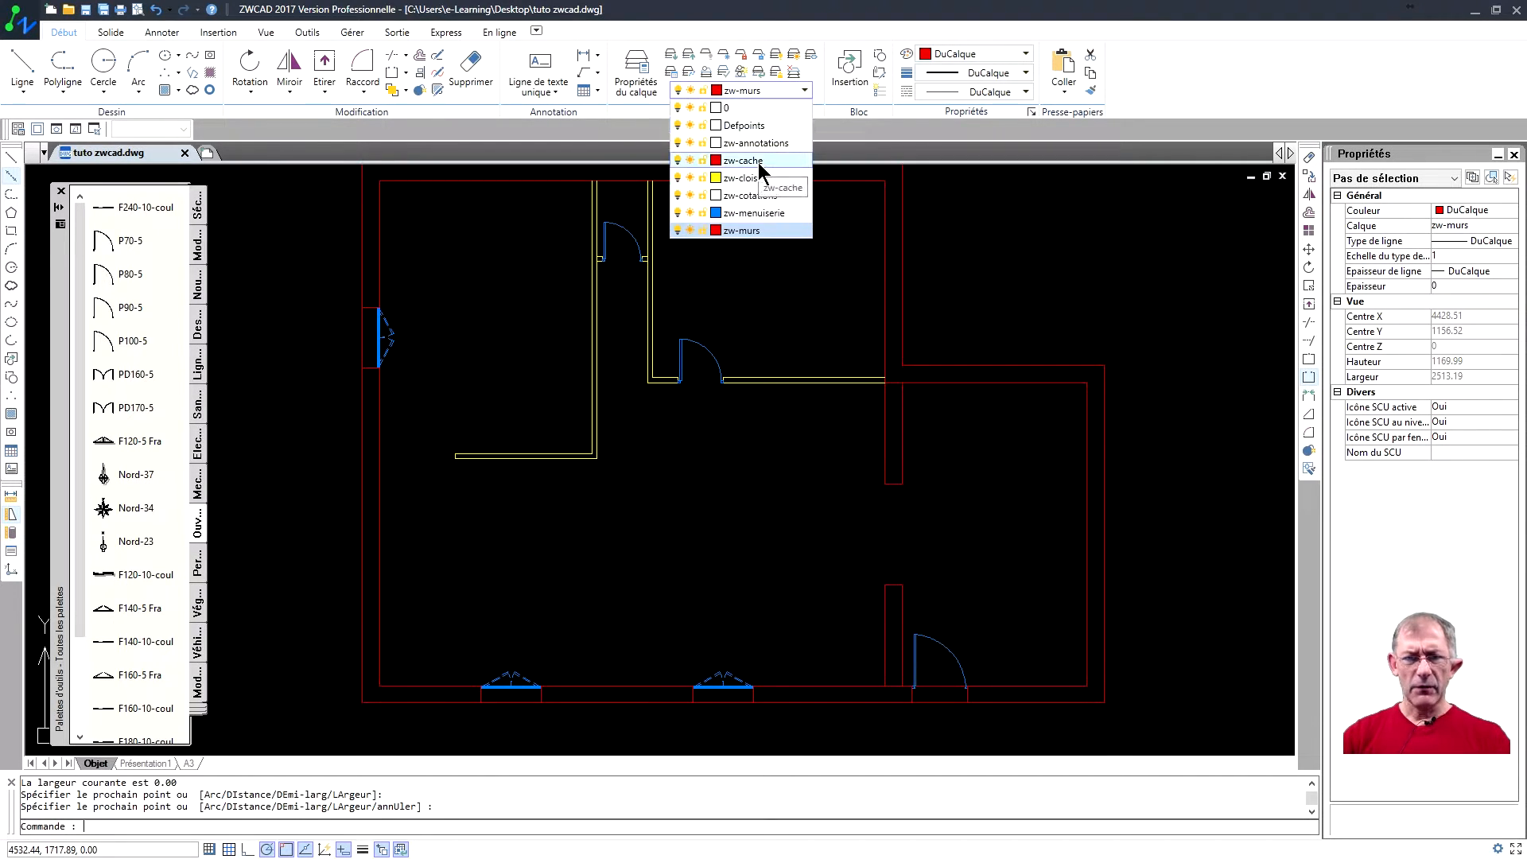
pyautogui.click(760, 163)
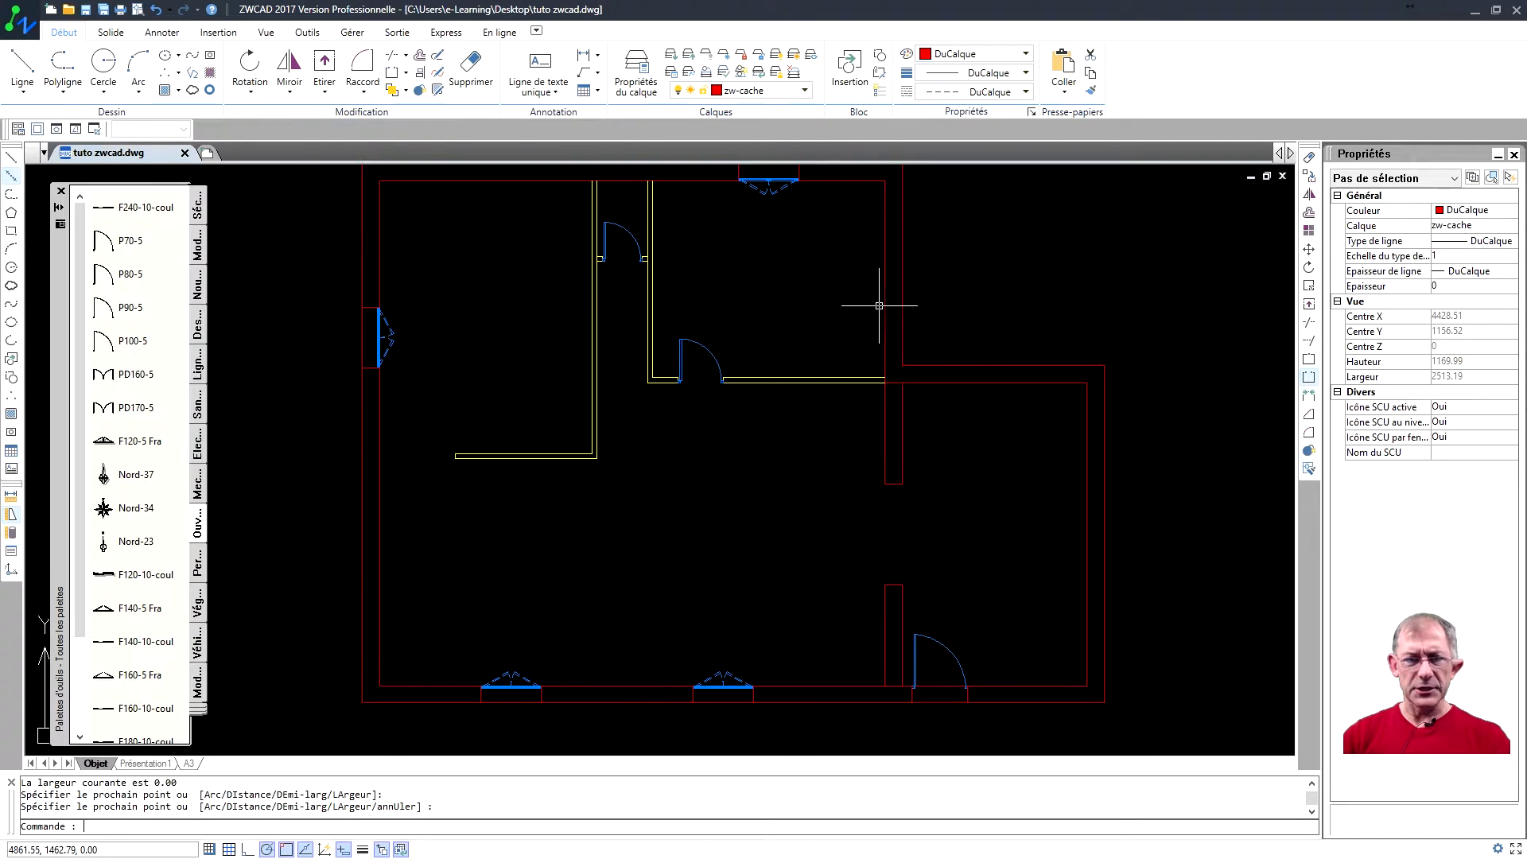
pyautogui.click(63, 64)
pyautogui.scroll(2, 867, 509)
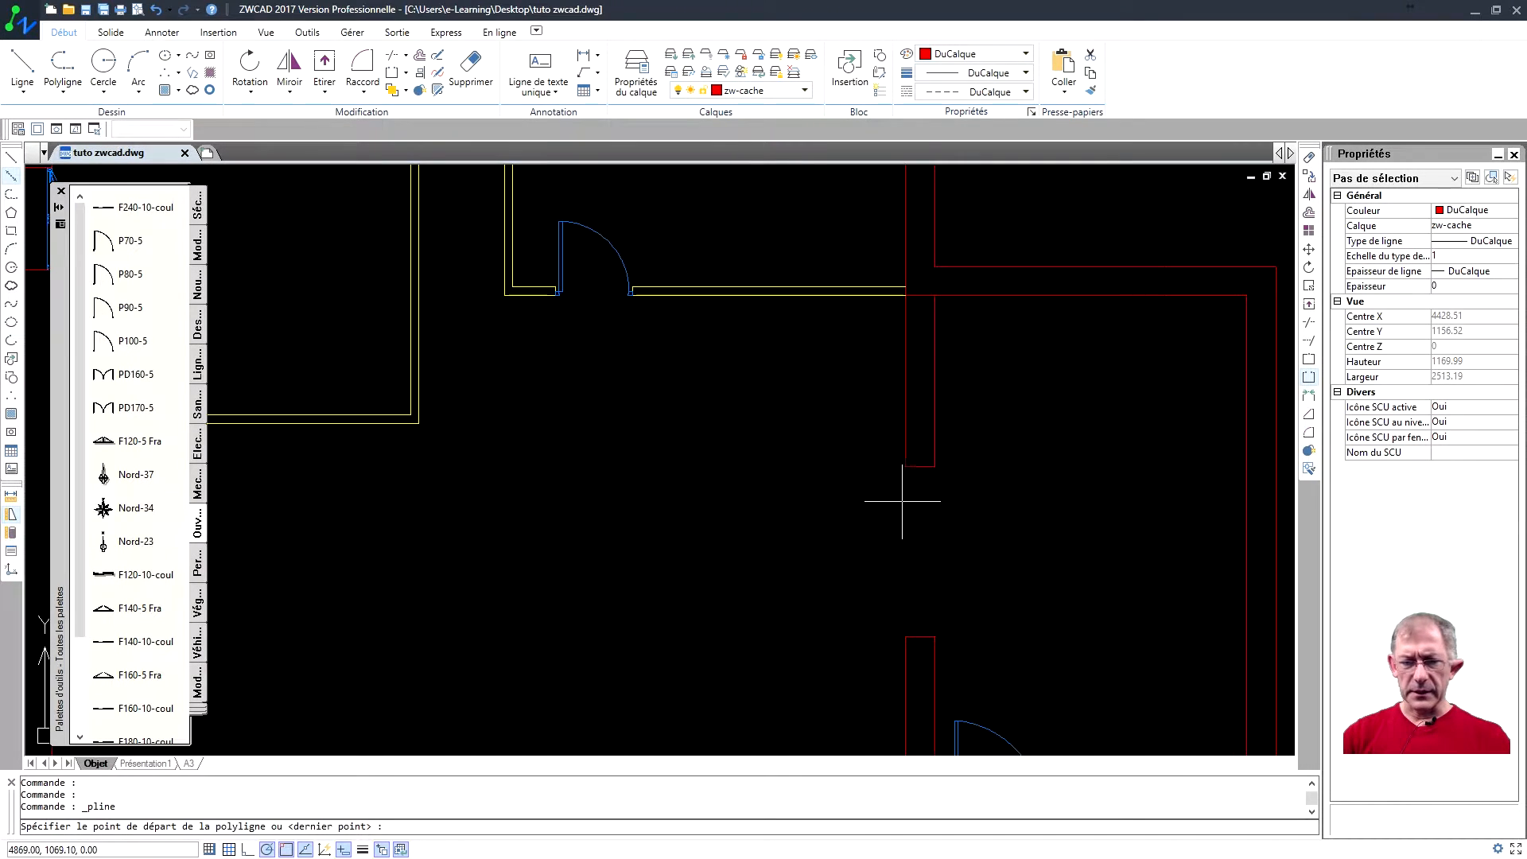
pyautogui.click(905, 465)
pyautogui.click(905, 636)
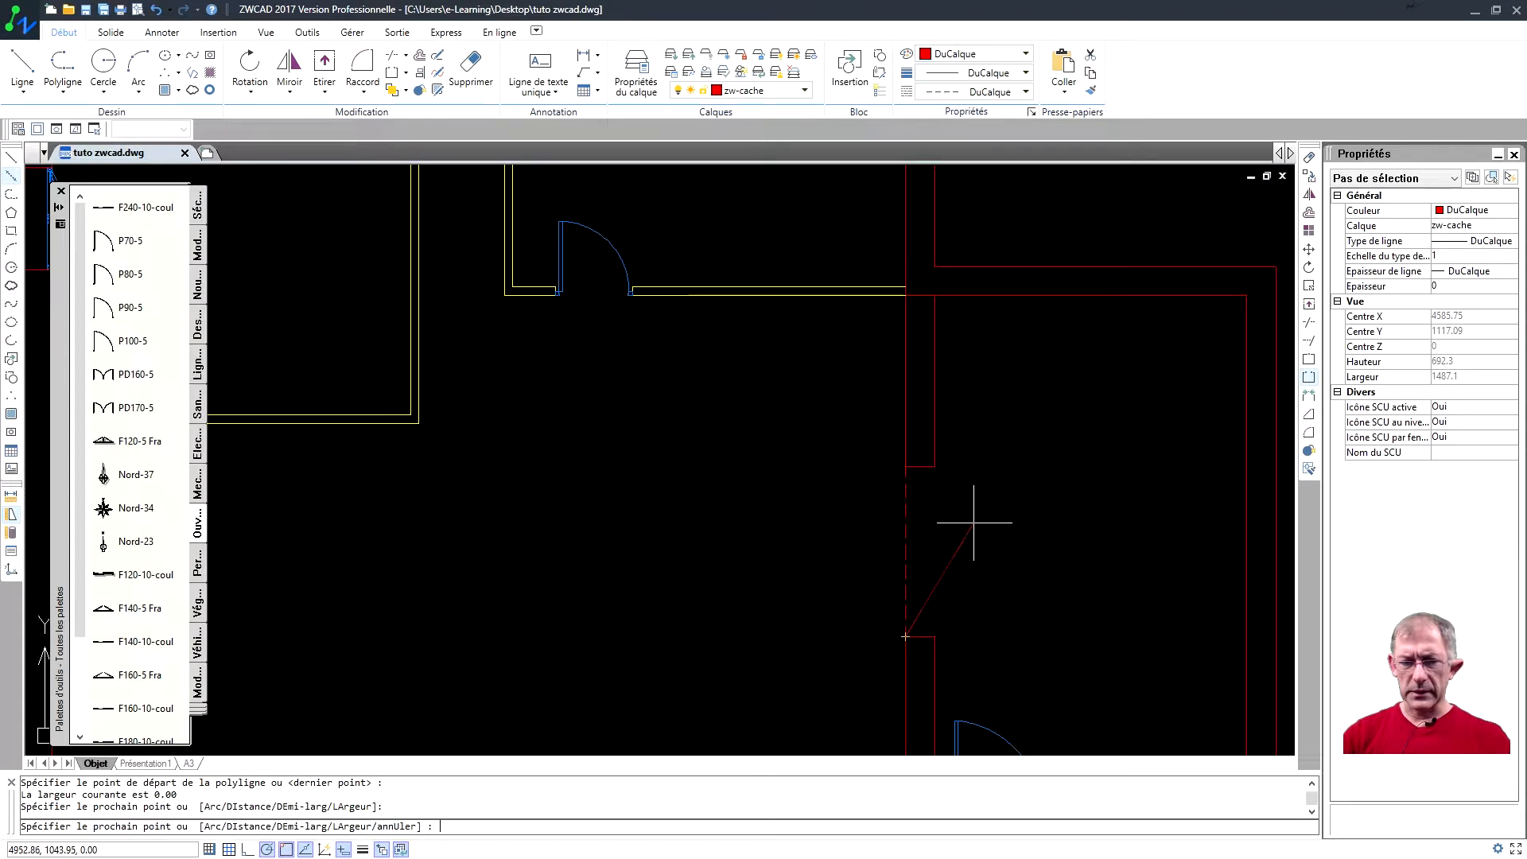
pyautogui.press('Return')
# Step: Repeat the polyline across the same wall opening along the side facing the small right-hand room
pyautogui.rightClick(1031, 529)
pyautogui.click(1061, 191)
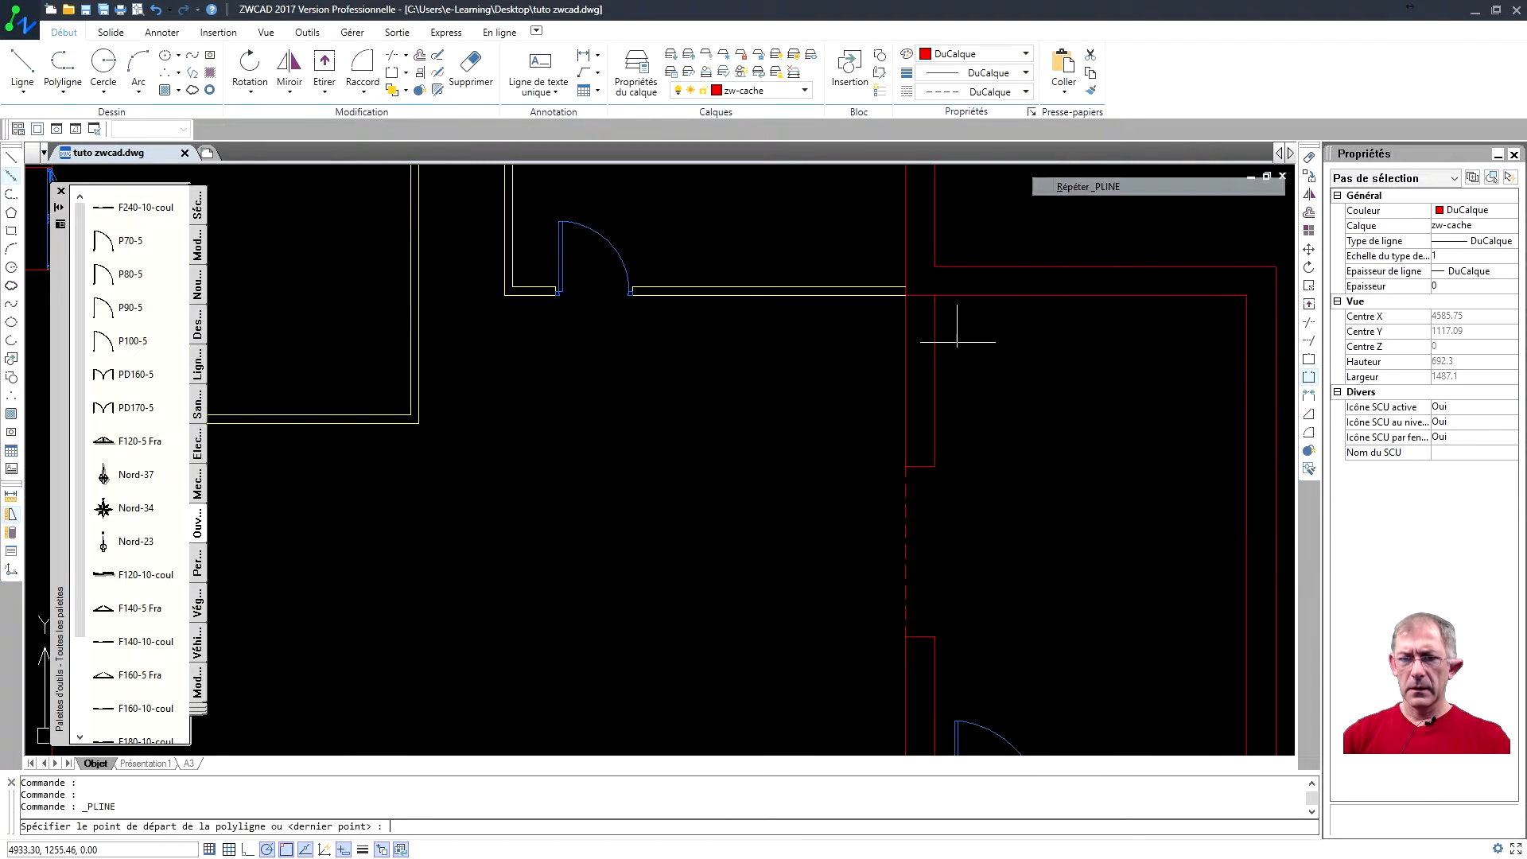
pyautogui.click(934, 465)
pyautogui.click(934, 637)
pyautogui.press('Return')
pyautogui.scroll(-3, 1023, 518)
pyautogui.moveTo(996, 518)
pyautogui.mouseDown(button='middle')
pyautogui.moveTo(947, 476)
pyautogui.moveTo(1009, 518)
pyautogui.mouseUp(button='middle')
pyautogui.scroll(-1, 869, 501)
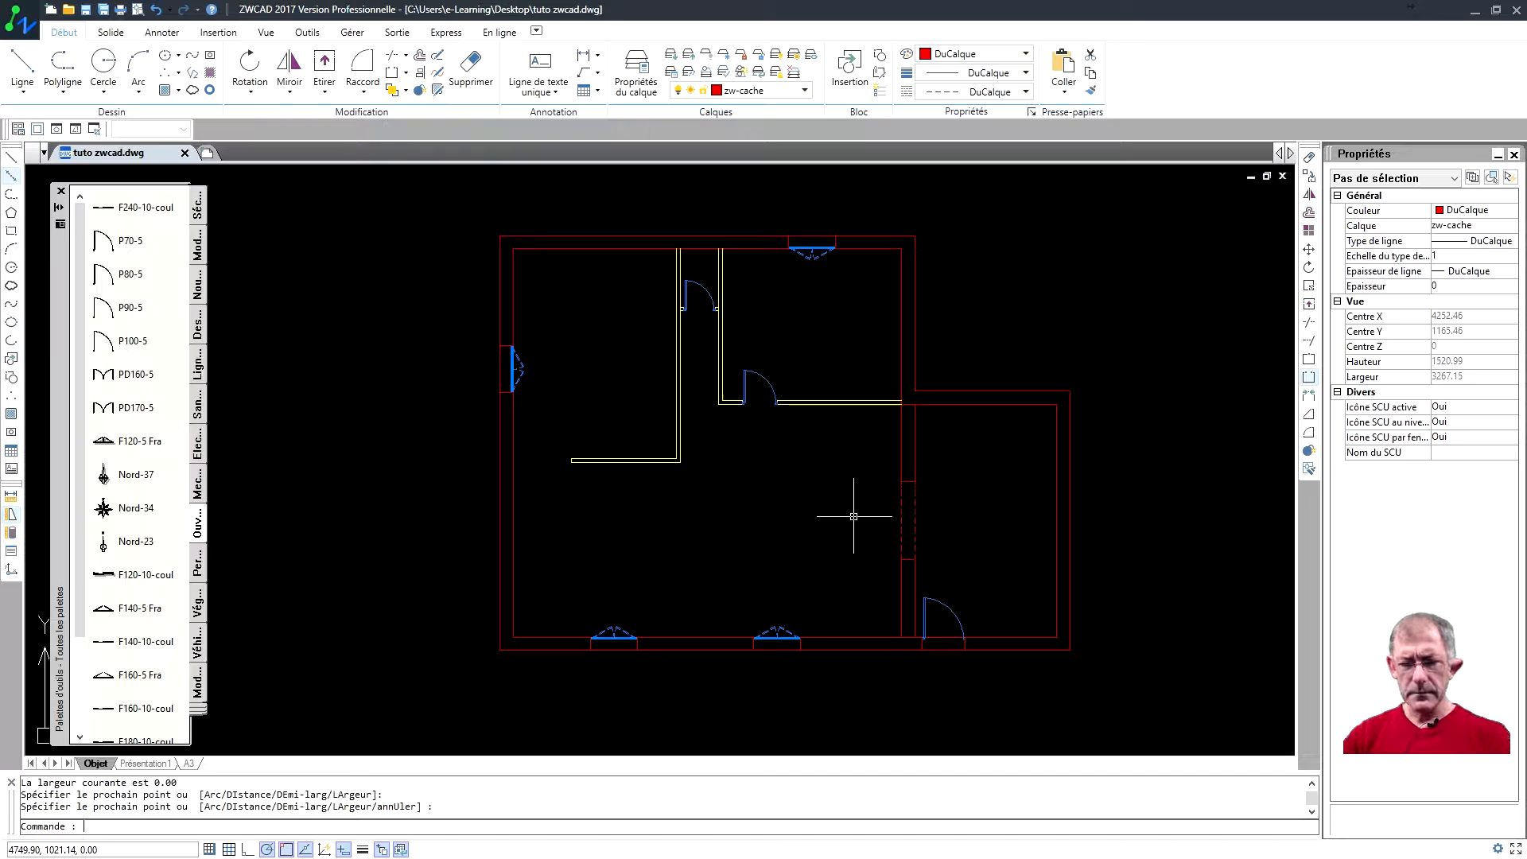
pyautogui.moveTo(825, 568); pyautogui.dragTo(804, 560, button='middle')
pyautogui.scroll(1, 808, 578)
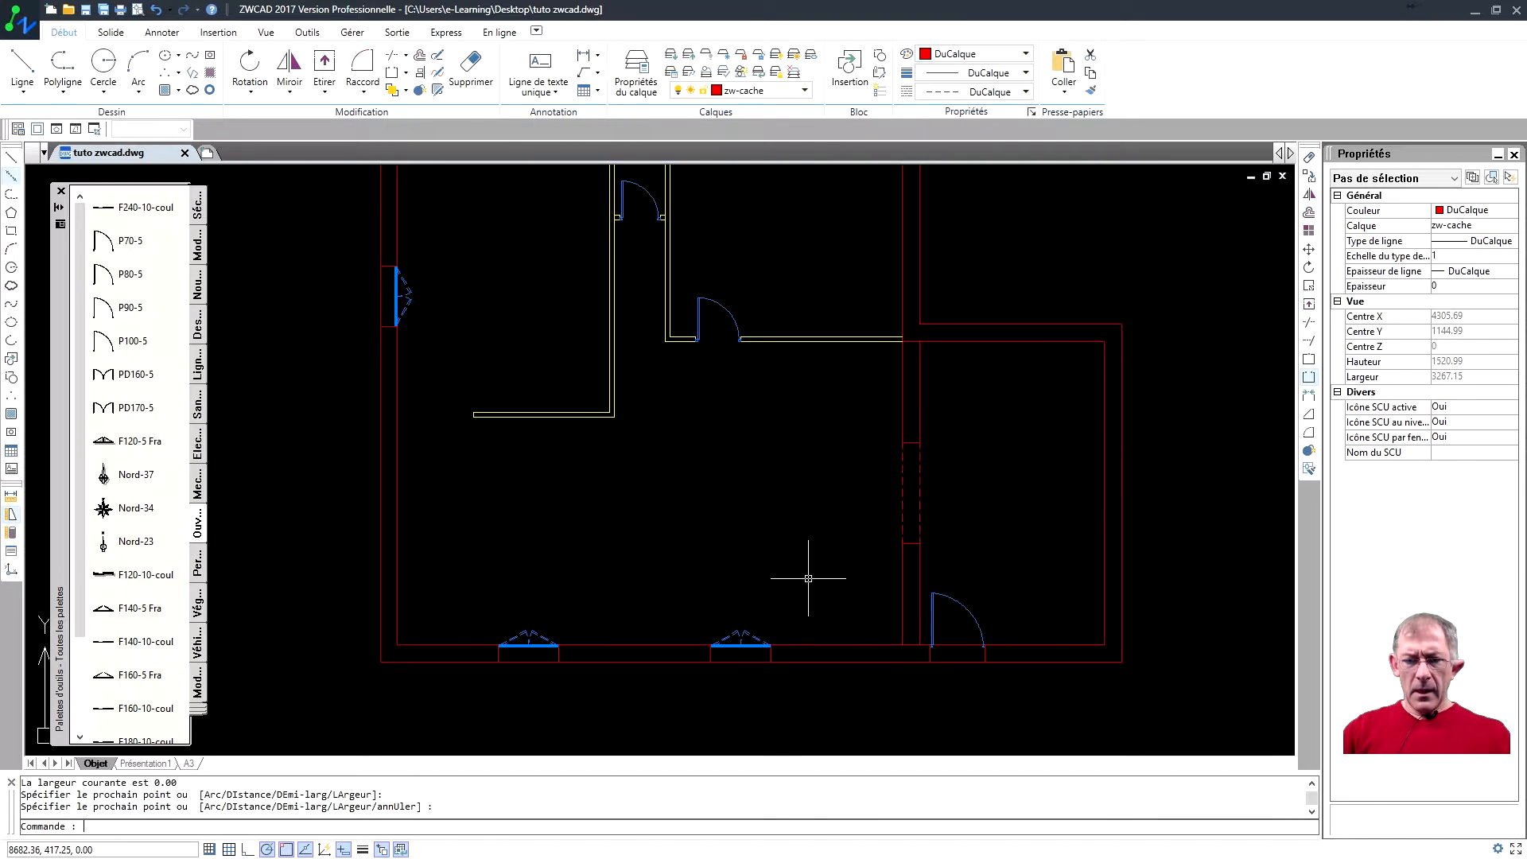
pyautogui.moveTo(817, 508); pyautogui.dragTo(853, 557, button='middle')
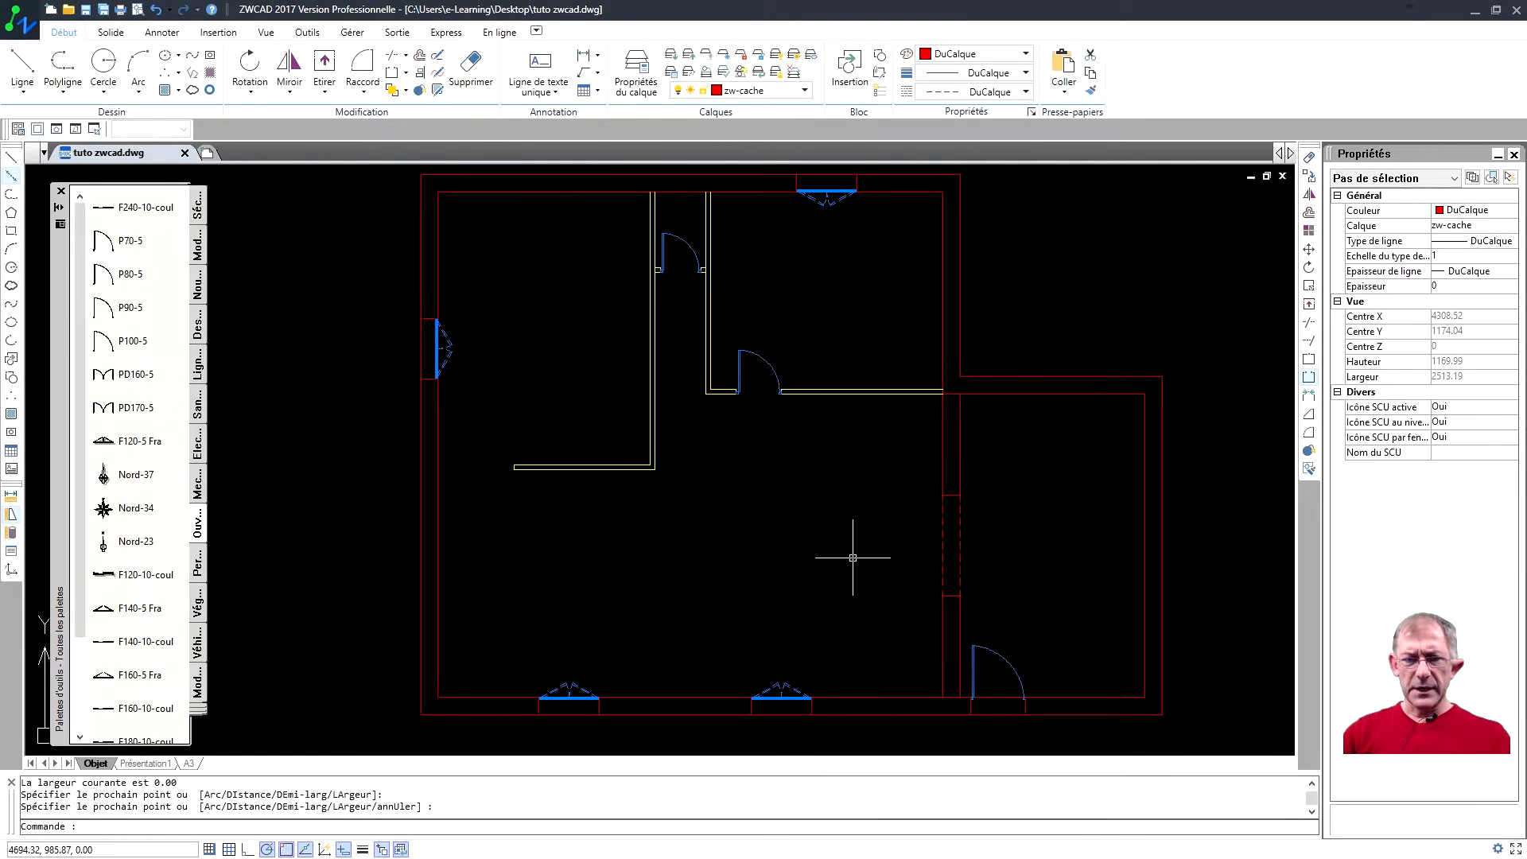
# Step: Make zw-murs the current layer again
pyautogui.click(803, 90)
pyautogui.click(752, 230)
pyautogui.moveTo(785, 307)
pyautogui.mouseDown(button='middle')
pyautogui.moveTo(750, 313)
pyautogui.moveTo(776, 293)
pyautogui.mouseUp(button='middle')
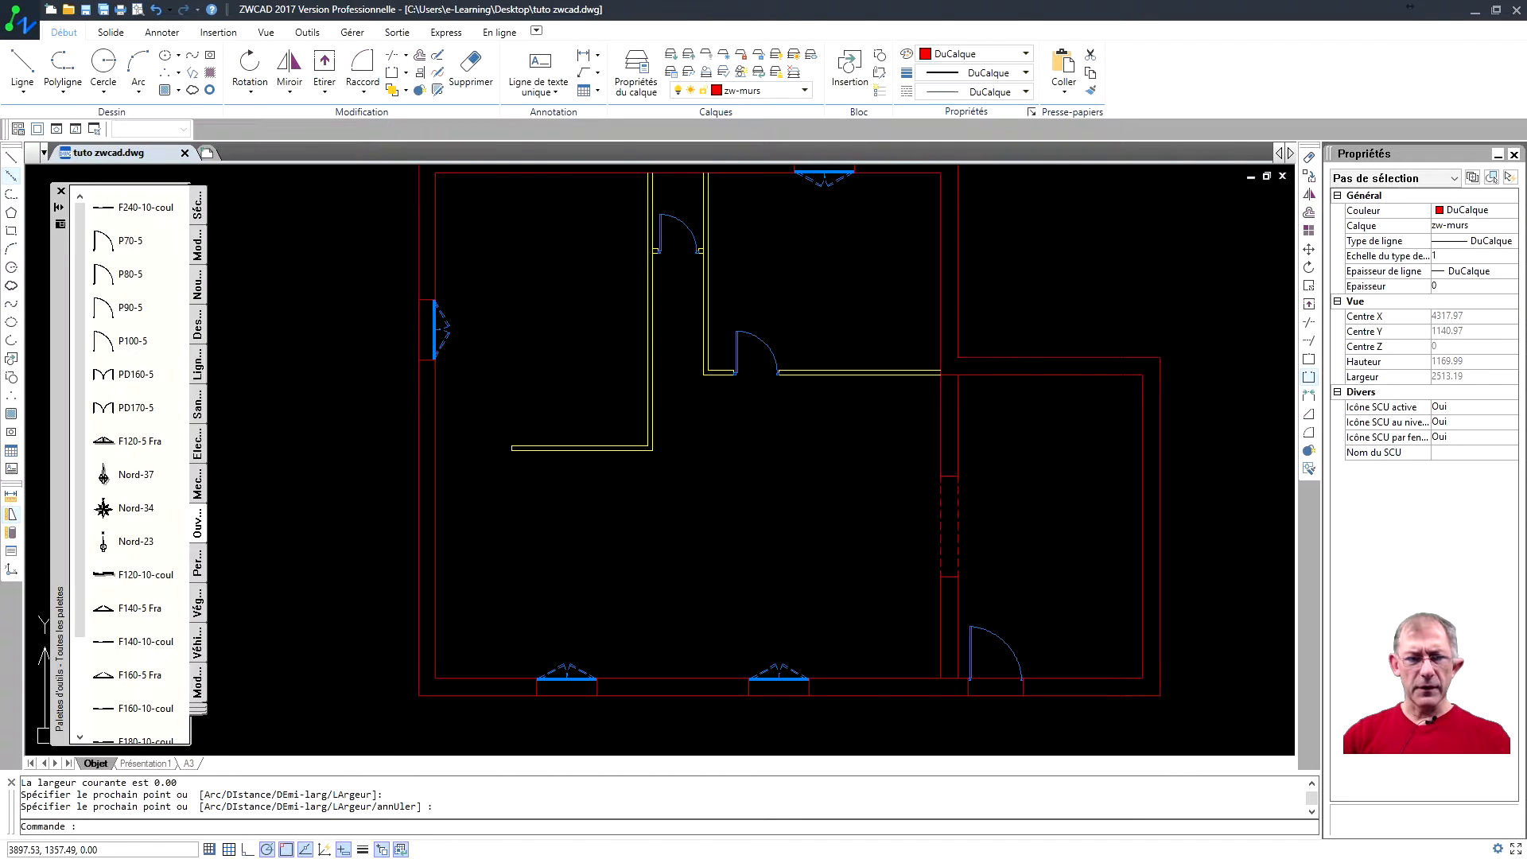
pyautogui.moveTo(889, 546); pyautogui.dragTo(839, 593, button='middle')
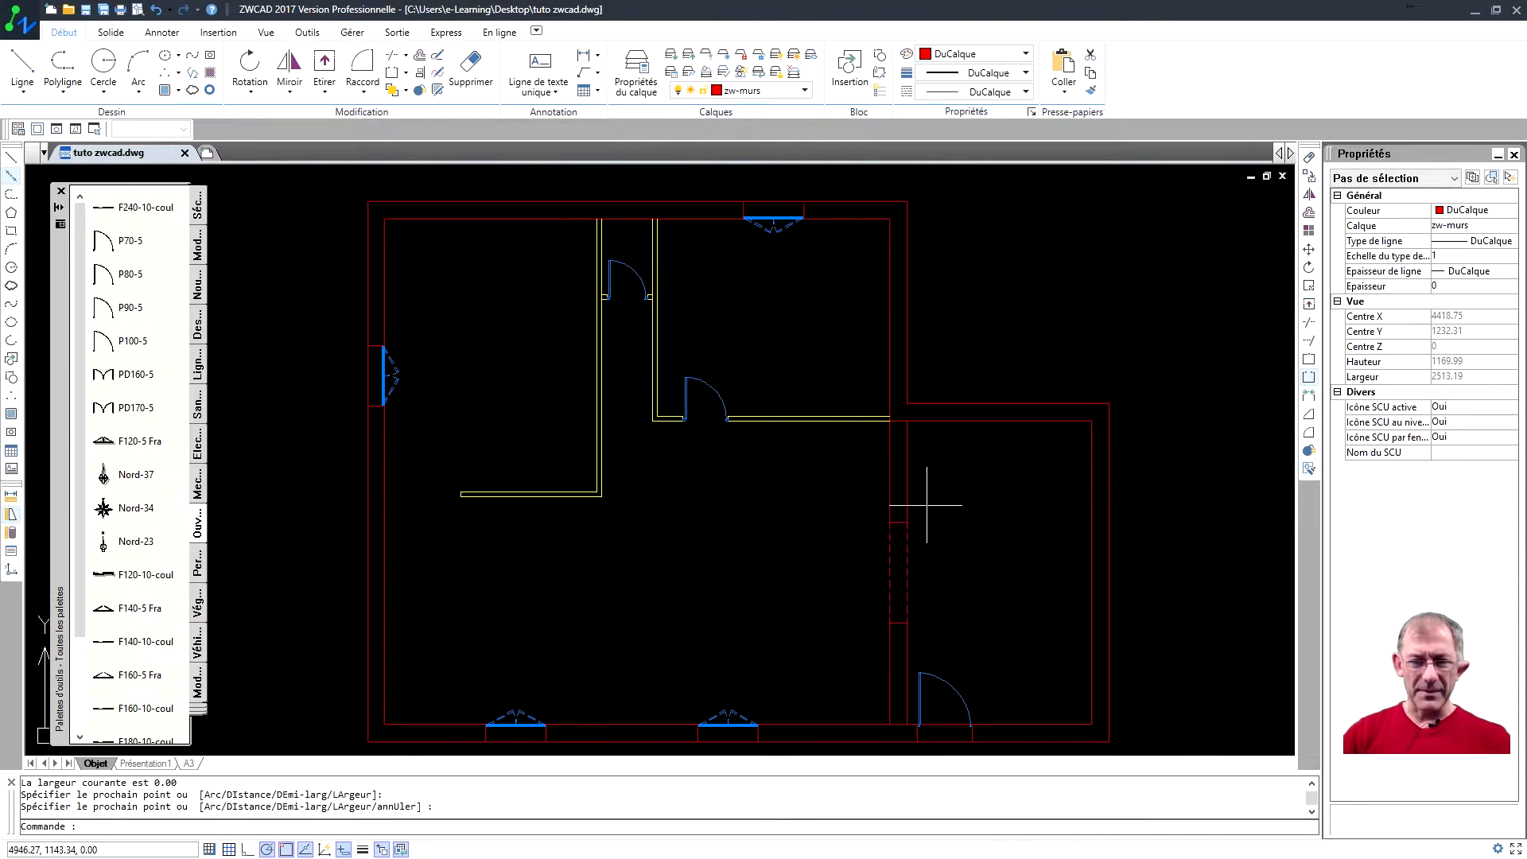
pyautogui.moveTo(793, 345)
pyautogui.mouseDown(button='middle')
pyautogui.moveTo(822, 334)
pyautogui.moveTo(822, 350)
pyautogui.mouseUp(button='middle')
pyautogui.scroll(3, 819, 350)
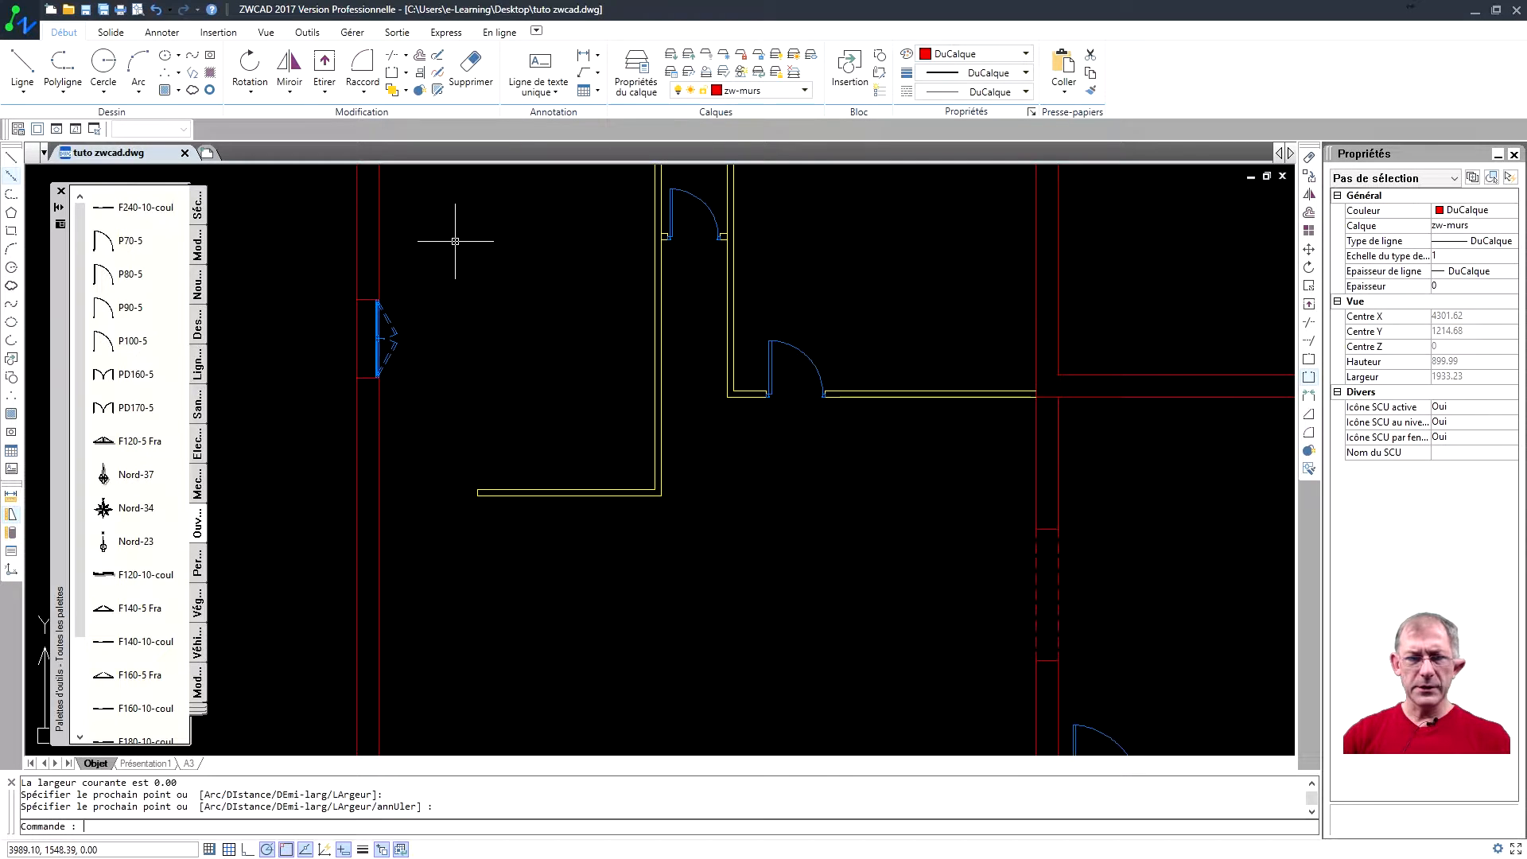
pyautogui.scroll(-3, 467, 256)
pyautogui.moveTo(467, 255); pyautogui.dragTo(532, 300, button='middle')
pyautogui.scroll(-1, 475, 274)
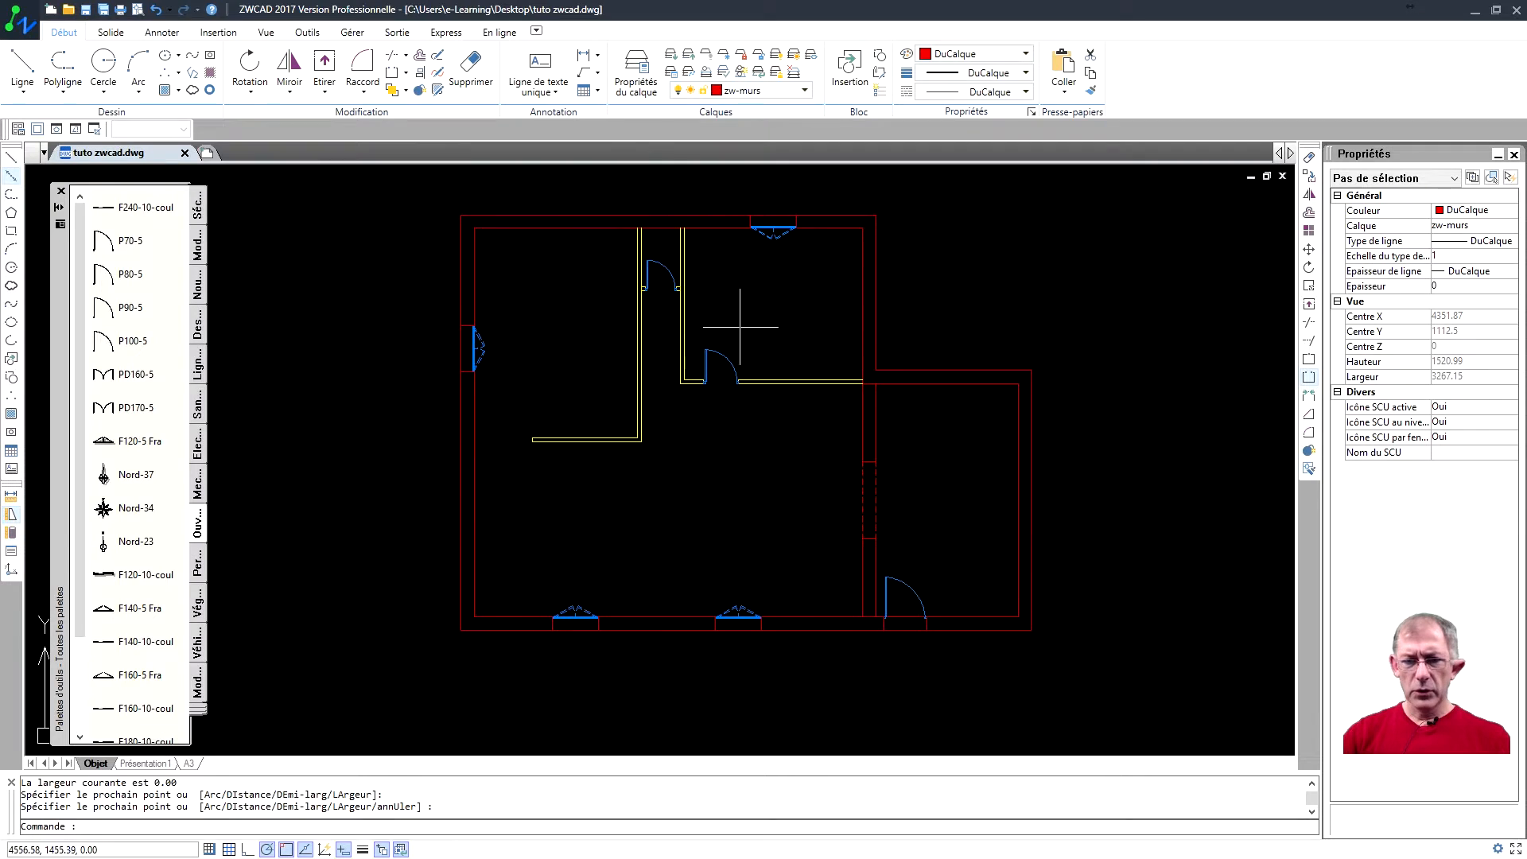
pyautogui.moveTo(787, 318); pyautogui.dragTo(778, 333, button='middle')
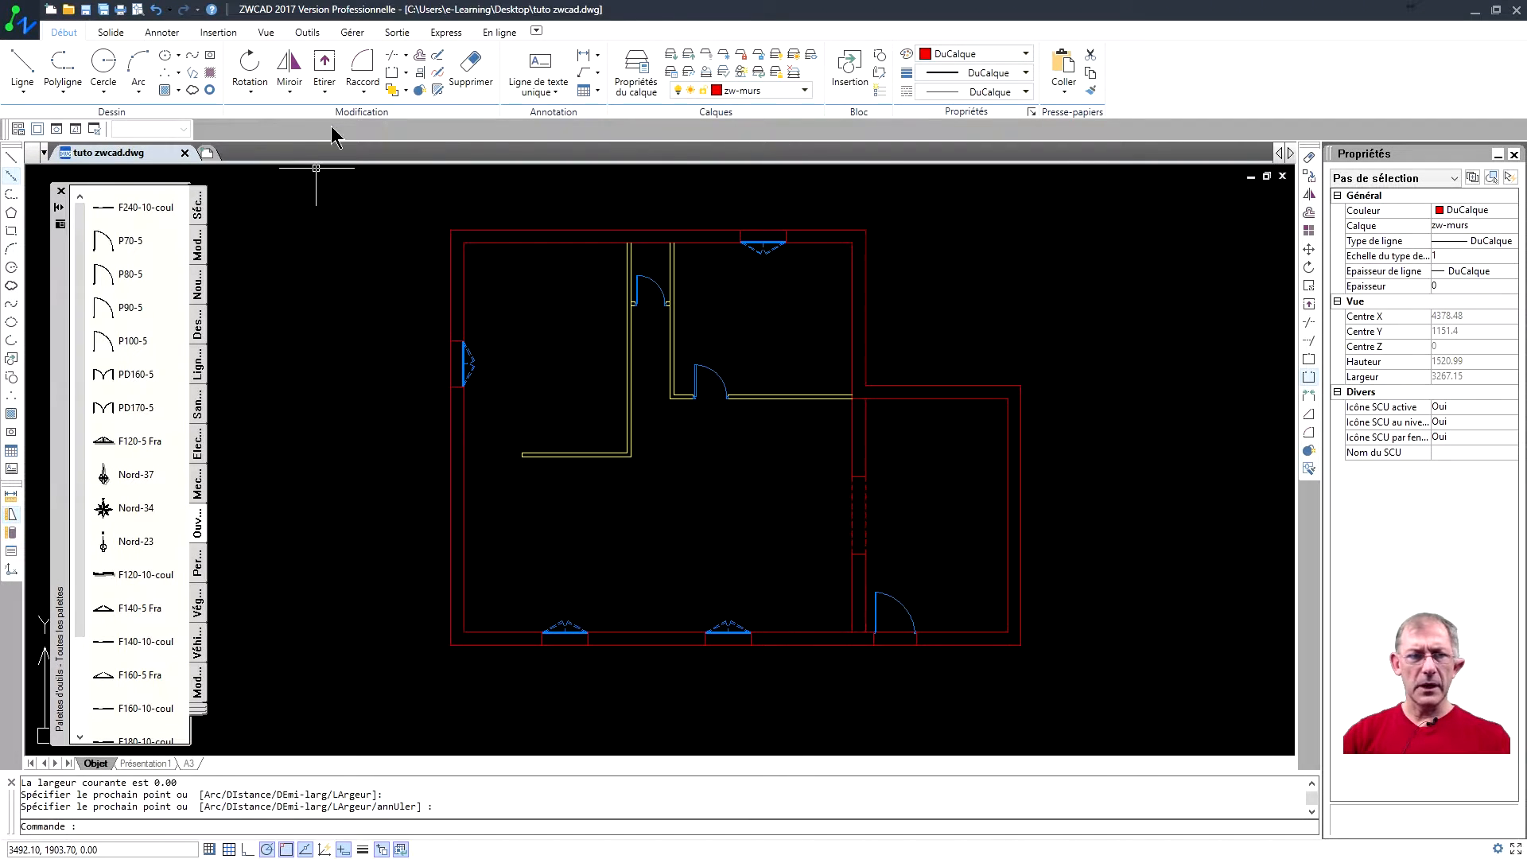
# Step: Start a hatch, browse the ANSI, ISO, other predefined and custom patterns, and choose ANSI31
pyautogui.click(169, 87)
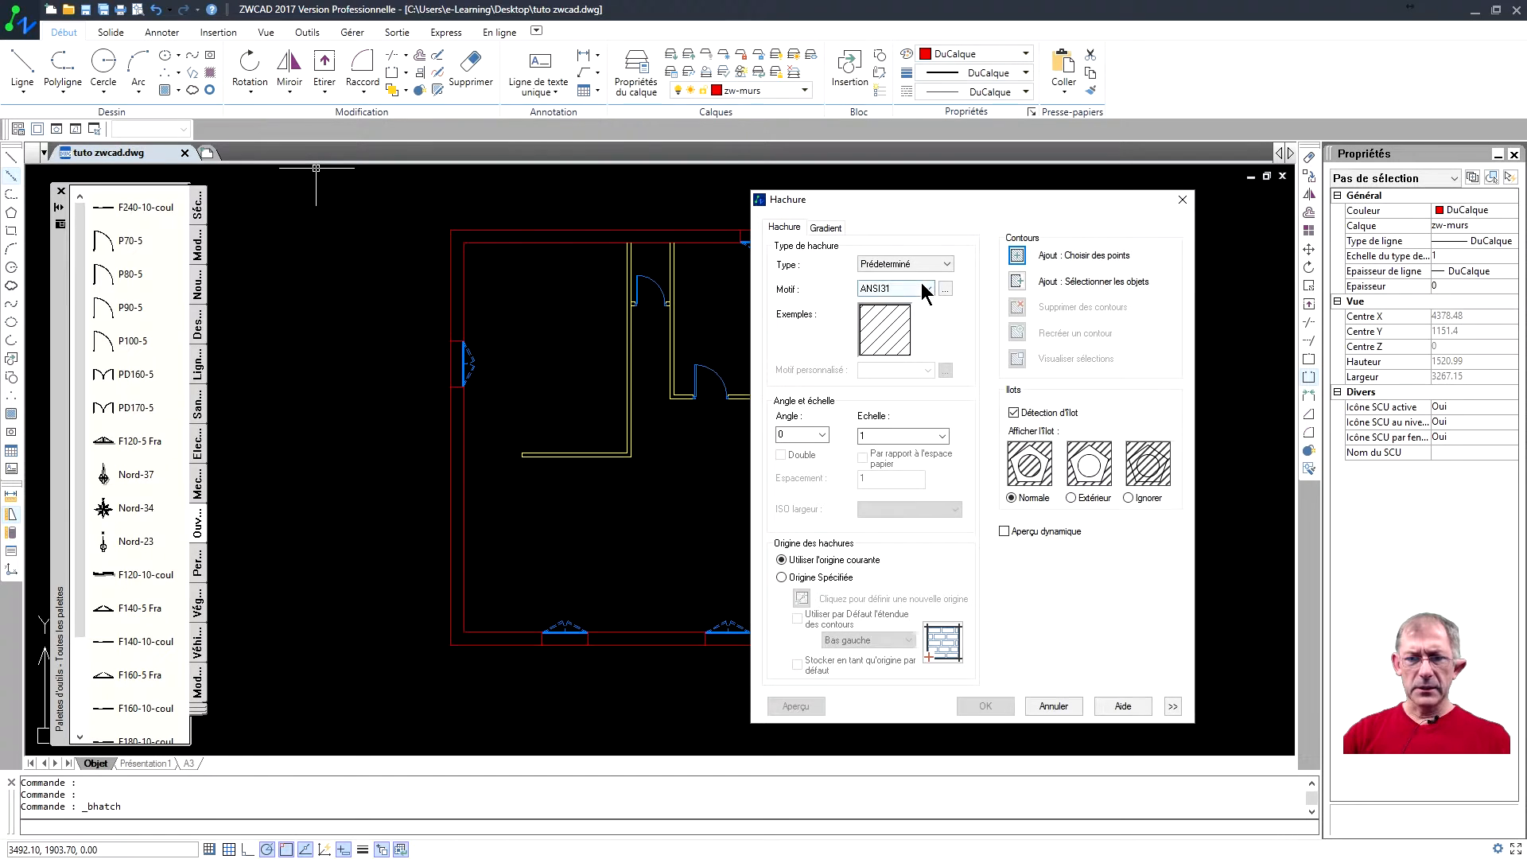
pyautogui.click(927, 289)
pyautogui.moveTo(935, 326)
pyautogui.mouseDown()
pyautogui.moveTo(935, 509)
pyautogui.moveTo(937, 355)
pyautogui.mouseUp()
pyautogui.click(949, 298)
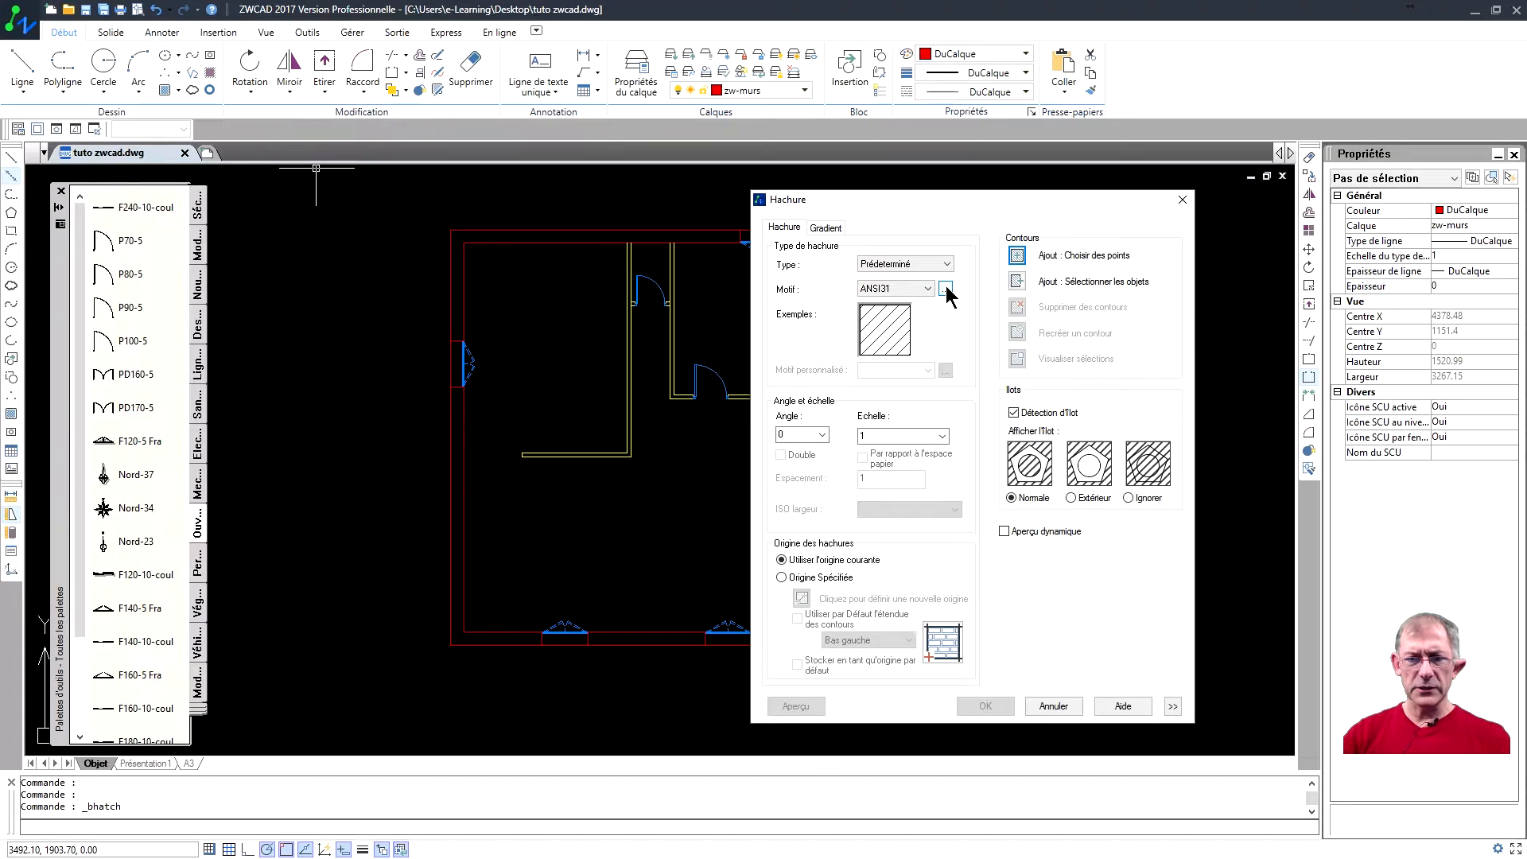
pyautogui.click(944, 289)
pyautogui.click(907, 320)
pyautogui.click(880, 322)
pyautogui.click(849, 322)
pyautogui.click(946, 322)
pyautogui.click(999, 320)
pyautogui.click(955, 323)
pyautogui.moveTo(1096, 368)
pyautogui.mouseDown()
pyautogui.moveTo(1095, 518)
pyautogui.moveTo(1098, 362)
pyautogui.mouseUp()
pyautogui.click(886, 321)
pyautogui.click(844, 321)
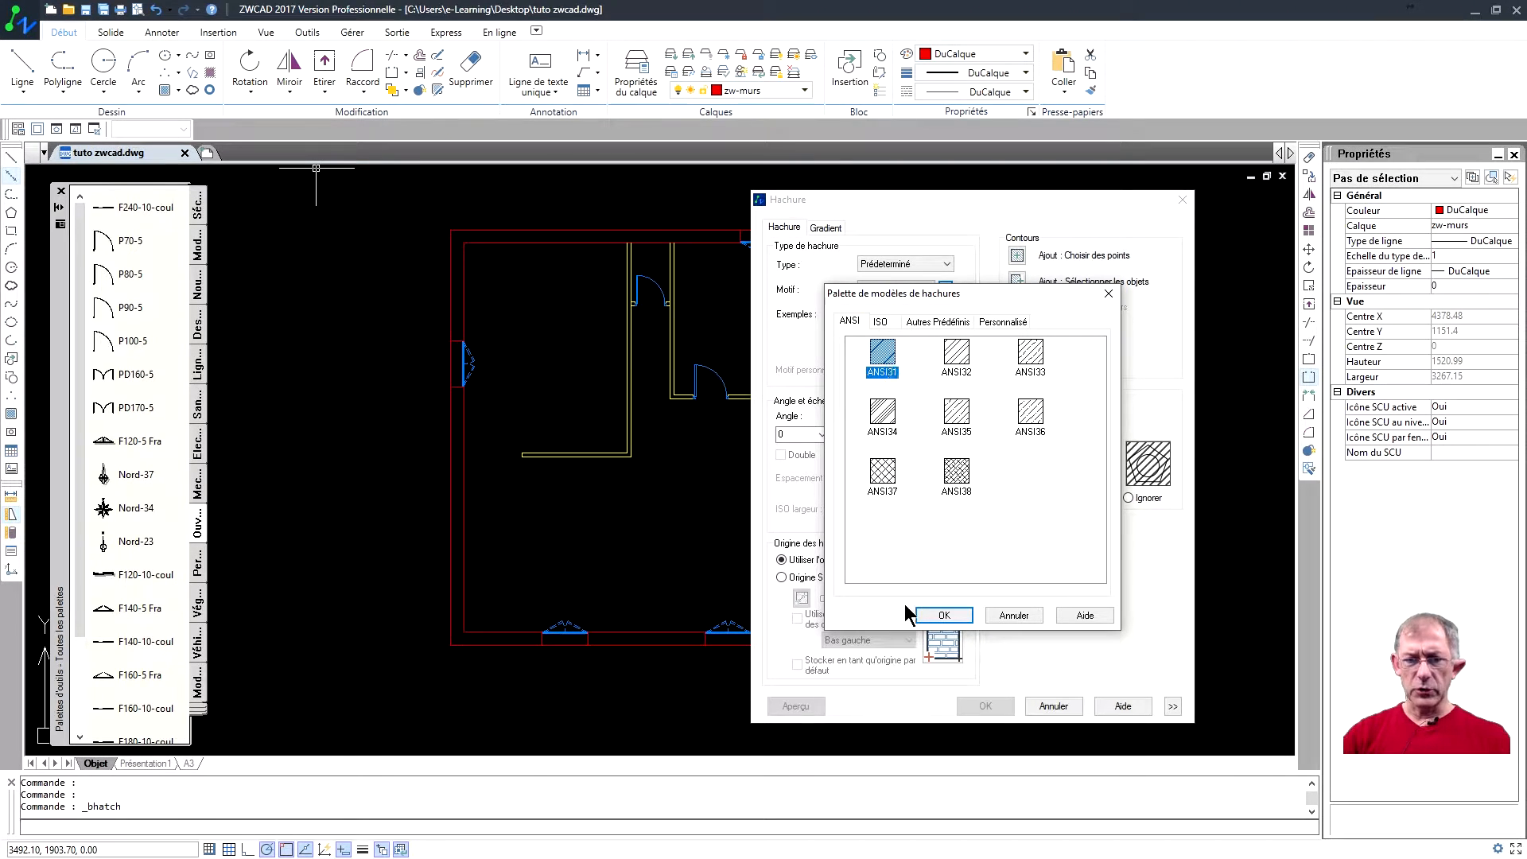
pyautogui.click(952, 614)
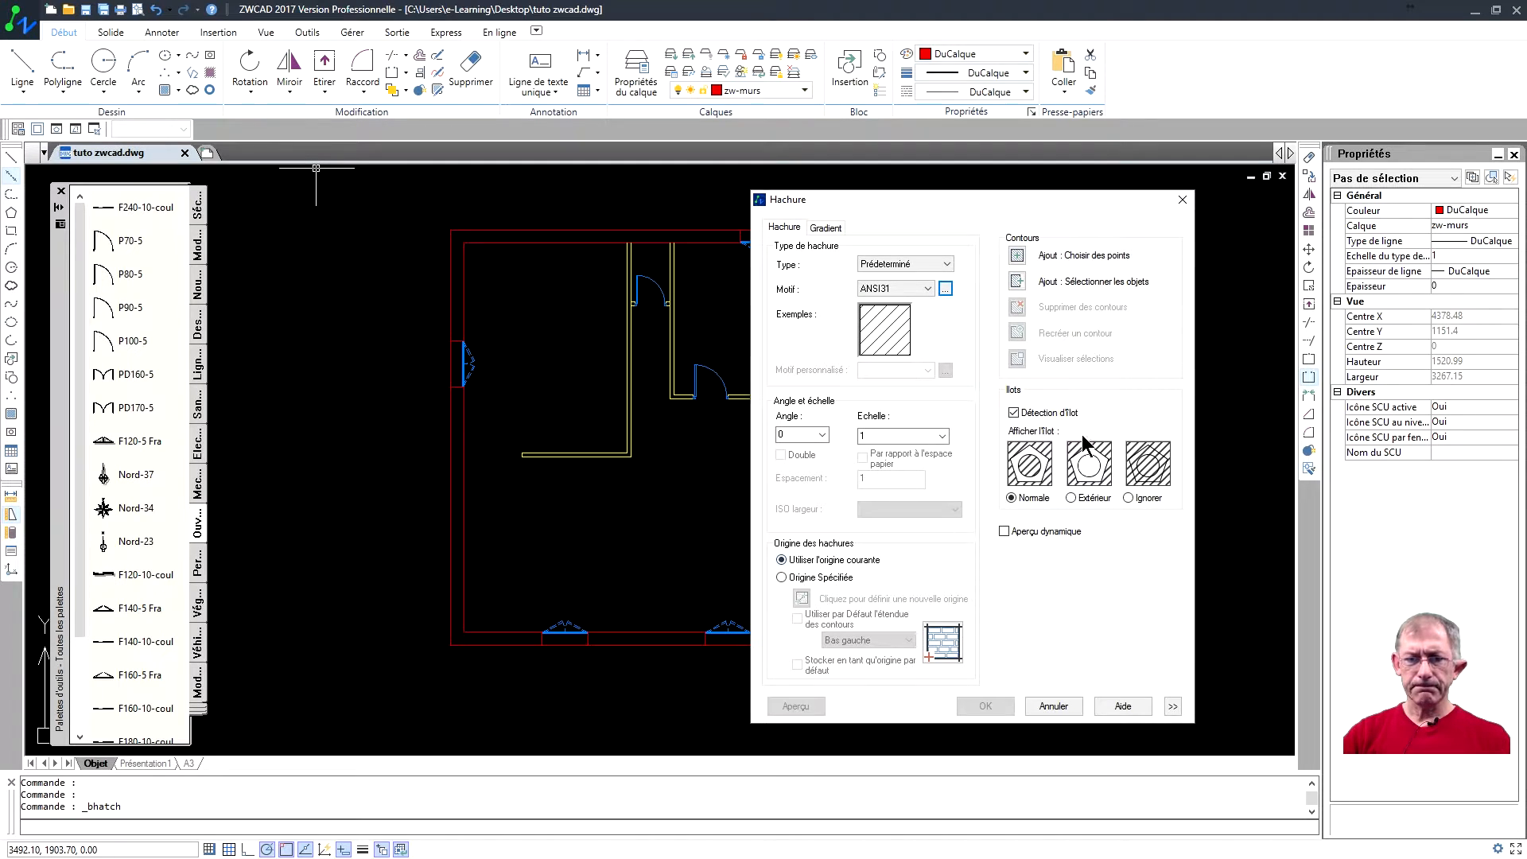
# Step: Pick points inside all the outer and inner wall sections as hatch boundaries and preview the hatch
pyautogui.click(1018, 256)
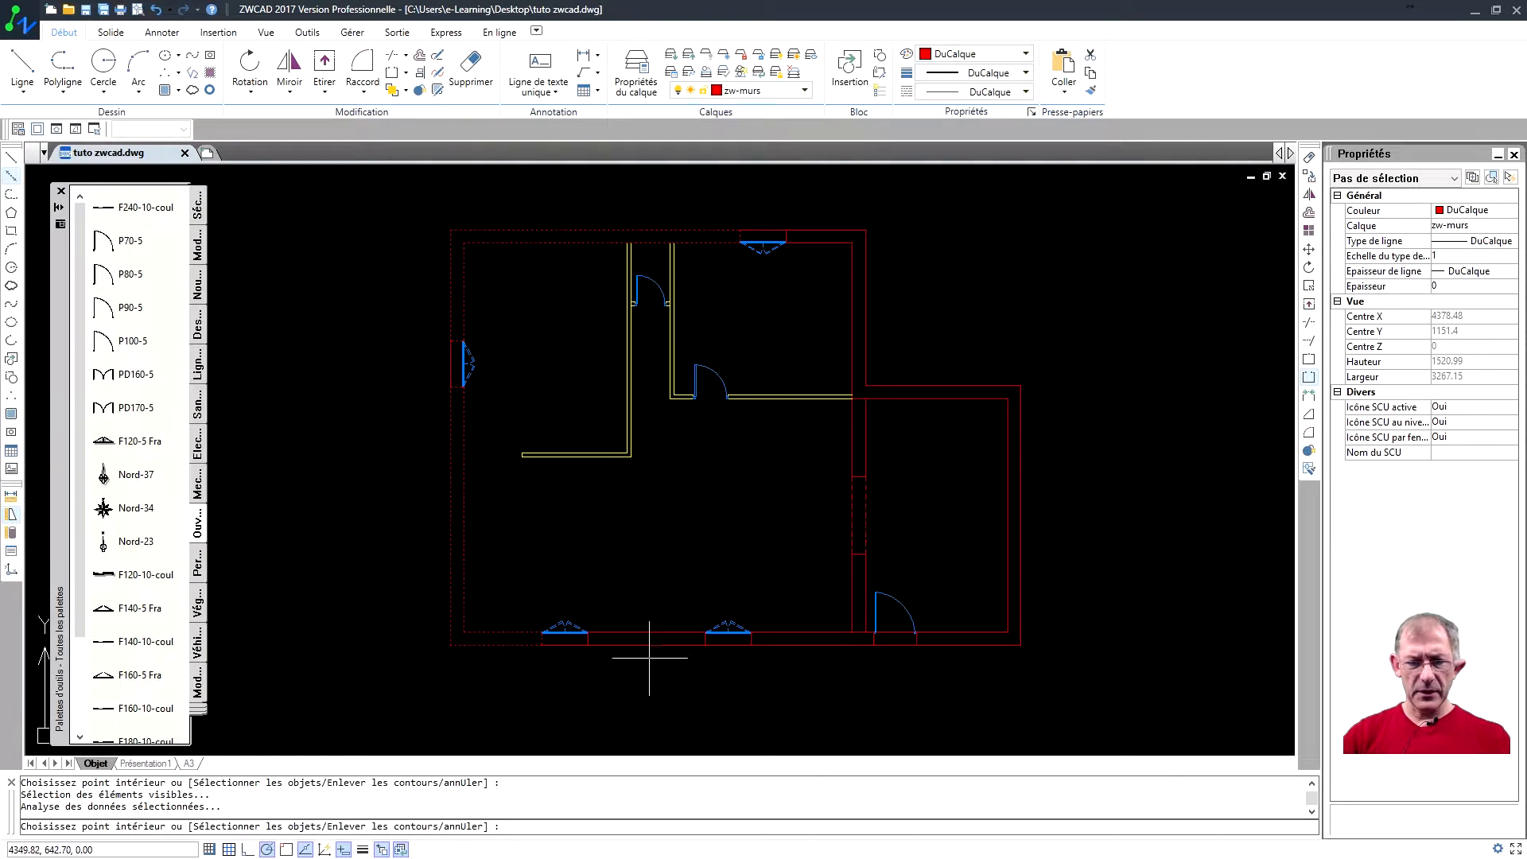
pyautogui.click(865, 592)
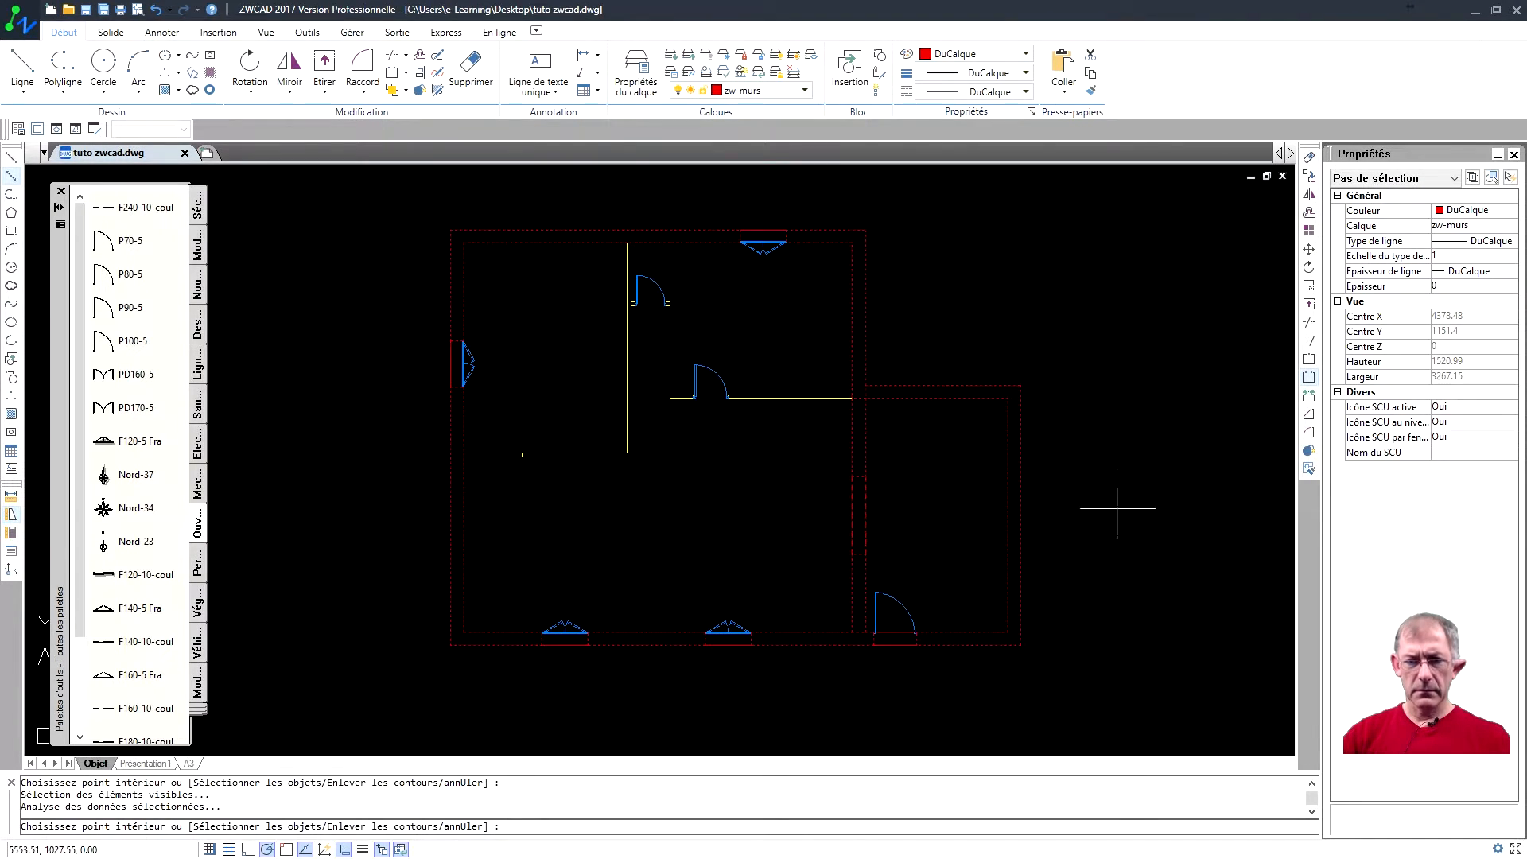
pyautogui.press('Return')
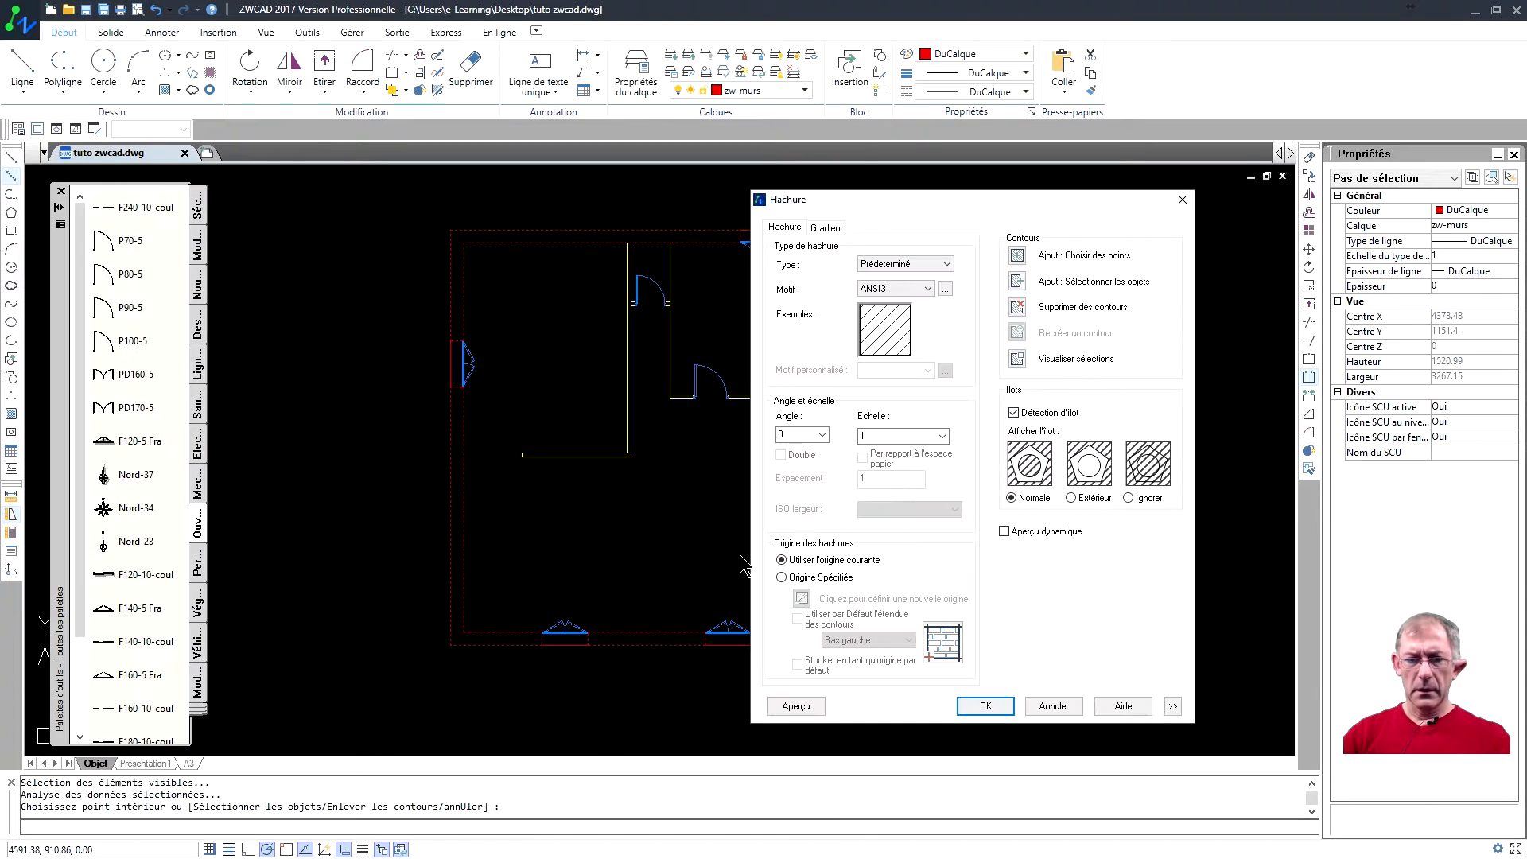
pyautogui.click(796, 706)
pyautogui.scroll(3, 818, 286)
pyautogui.scroll(-4, 811, 250)
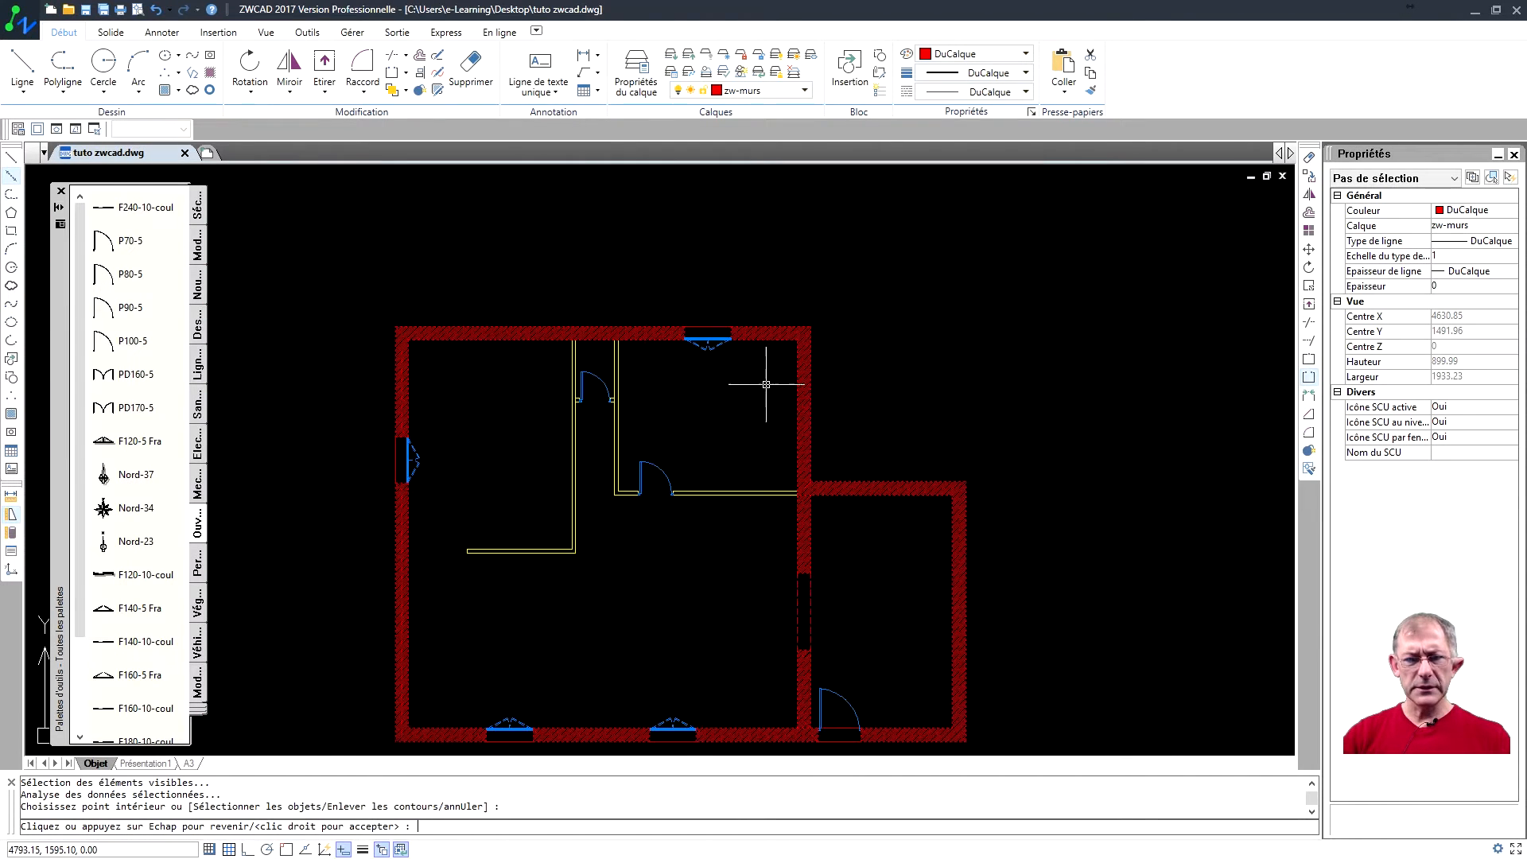
# Step: Set the wall hatch scale to 3, preview it and apply the hatch
pyautogui.press('Escape')
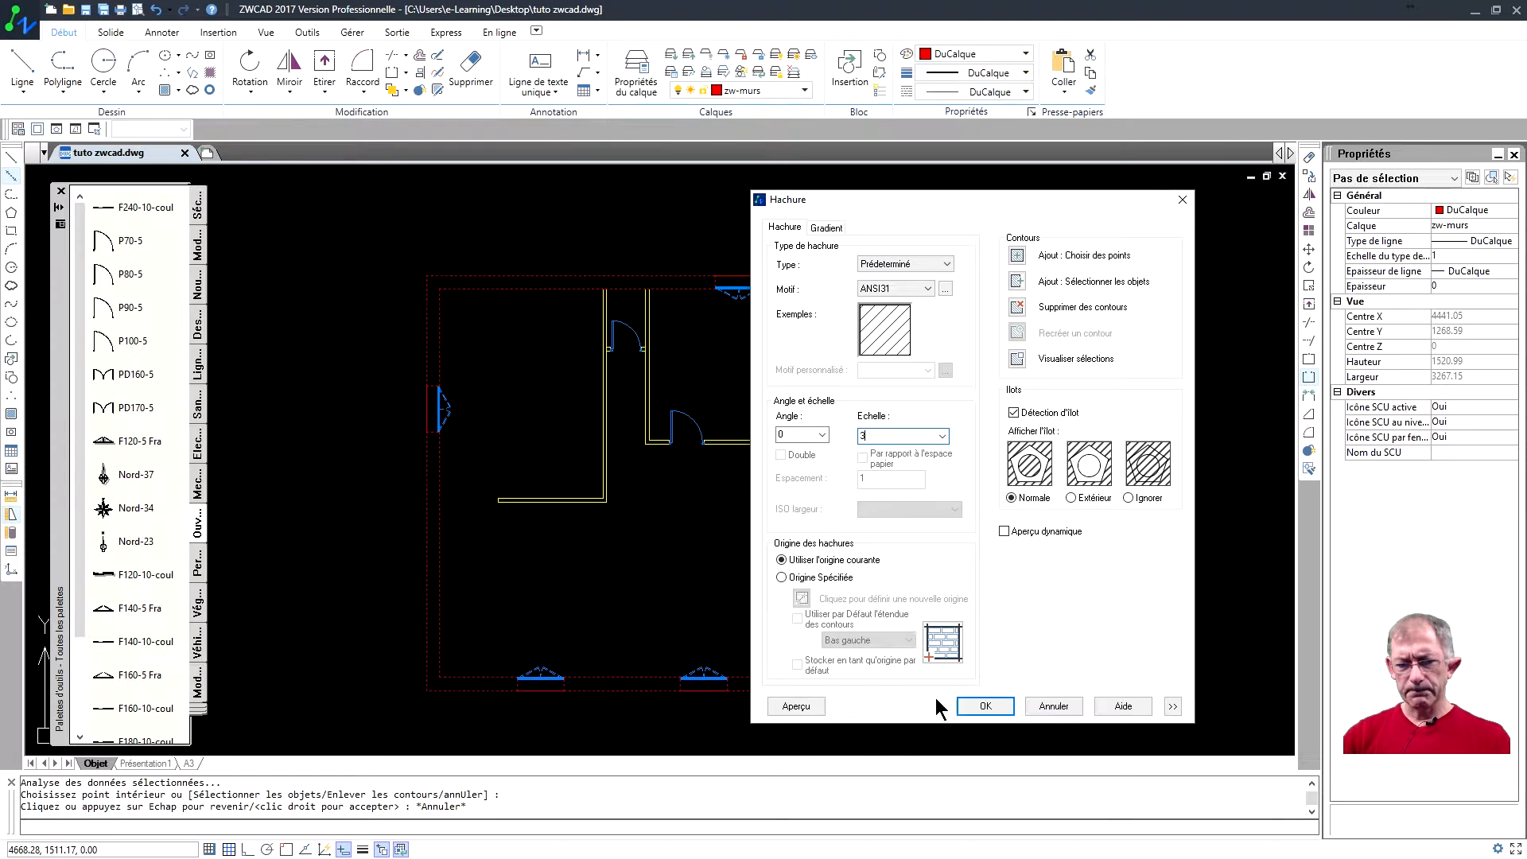
pyautogui.click(817, 707)
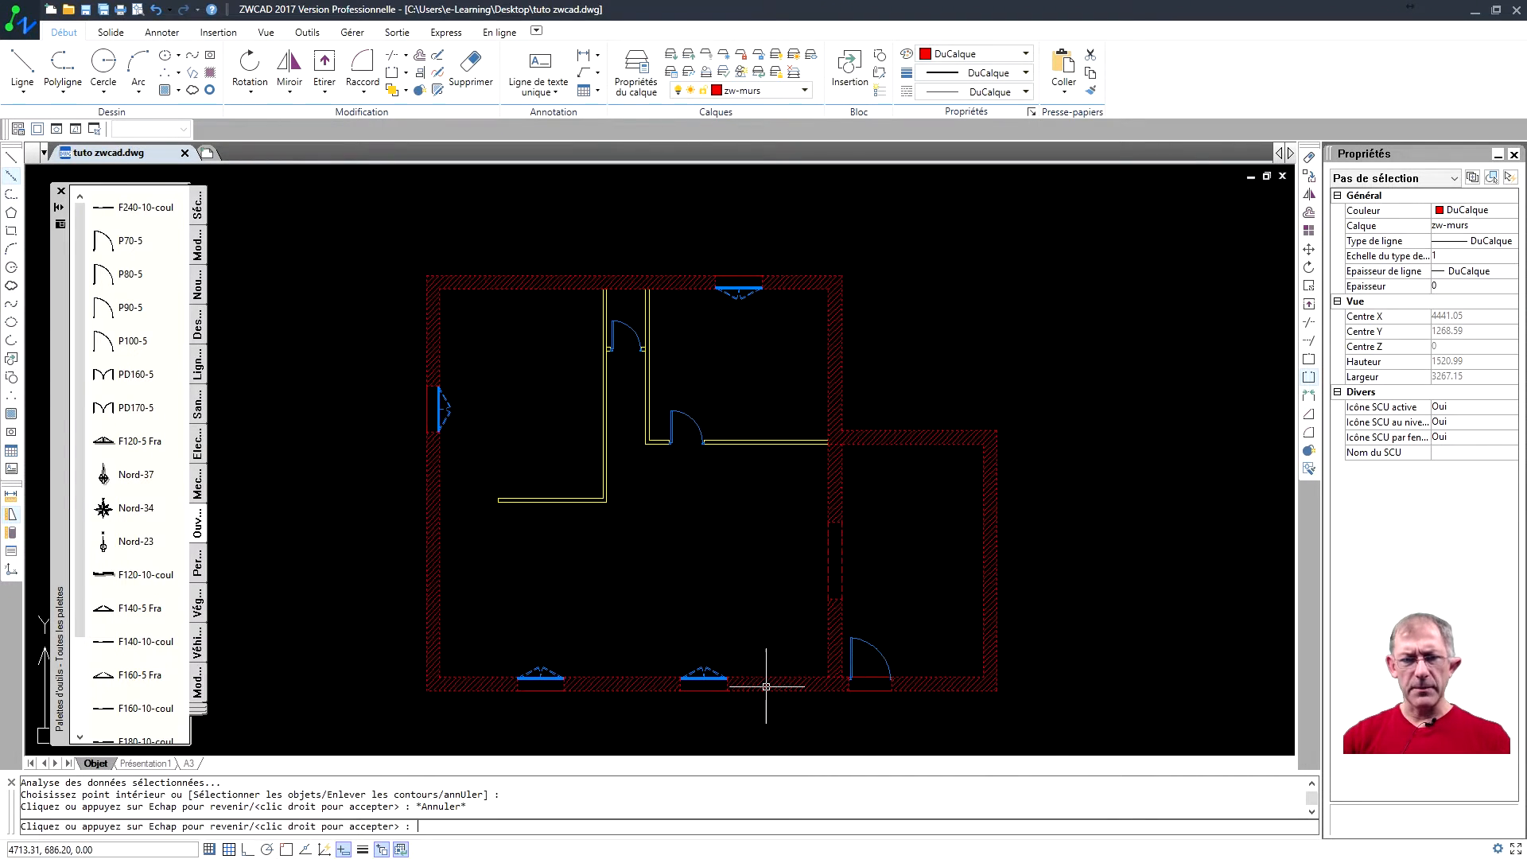
pyautogui.rightClick(761, 437)
pyautogui.moveTo(835, 420)
pyautogui.mouseDown(button='middle')
pyautogui.moveTo(853, 405)
pyautogui.moveTo(849, 355)
pyautogui.moveTo(805, 375)
pyautogui.moveTo(769, 361)
pyautogui.mouseUp(button='middle')
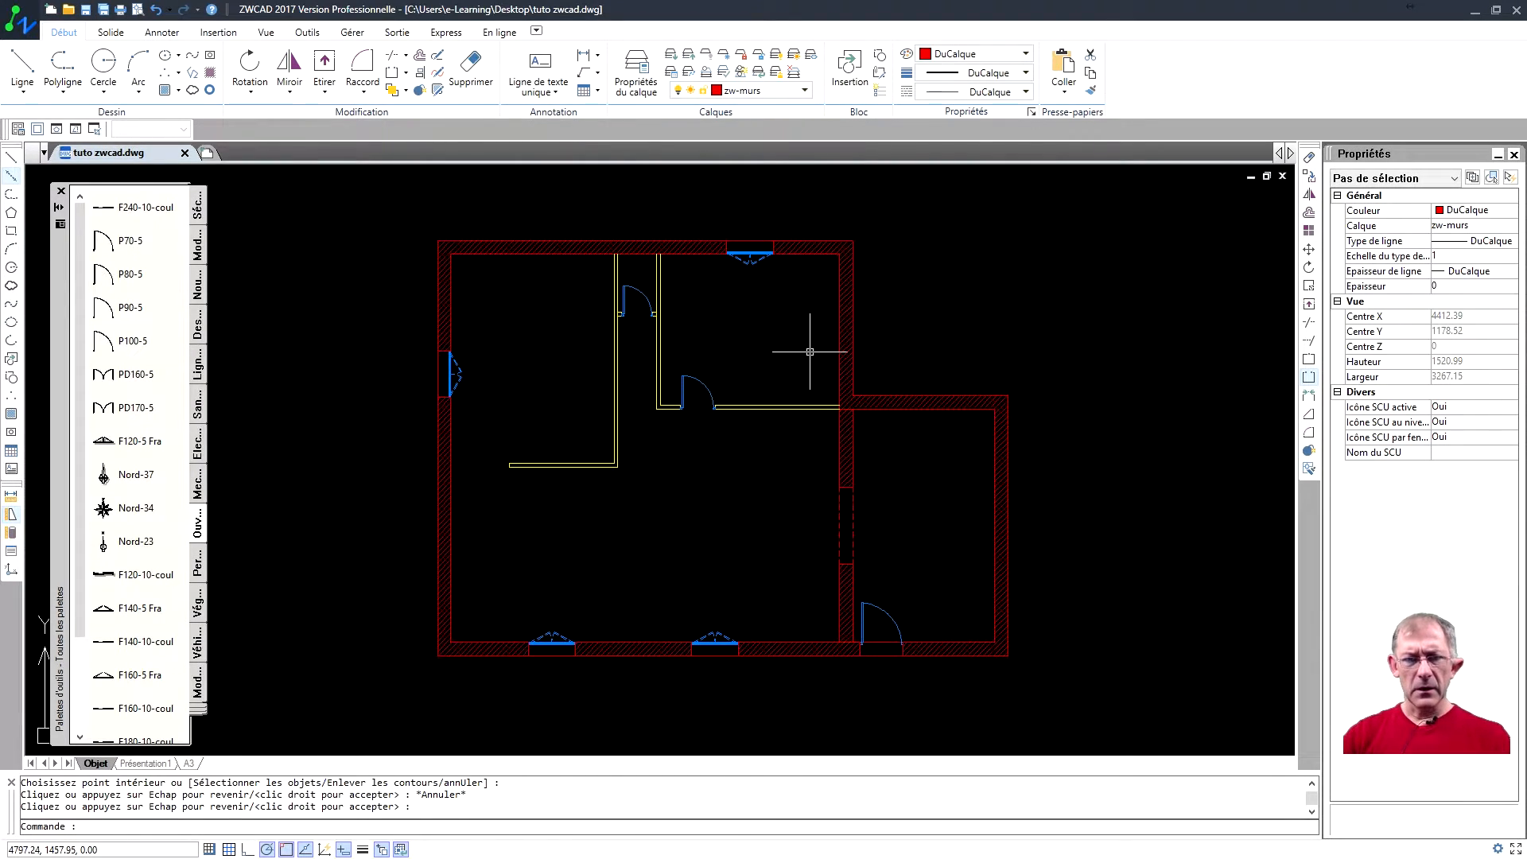
# Step: Change the wall hatch's colour to Couleur 252 and clear the selection
pyautogui.rightClick(845, 289)
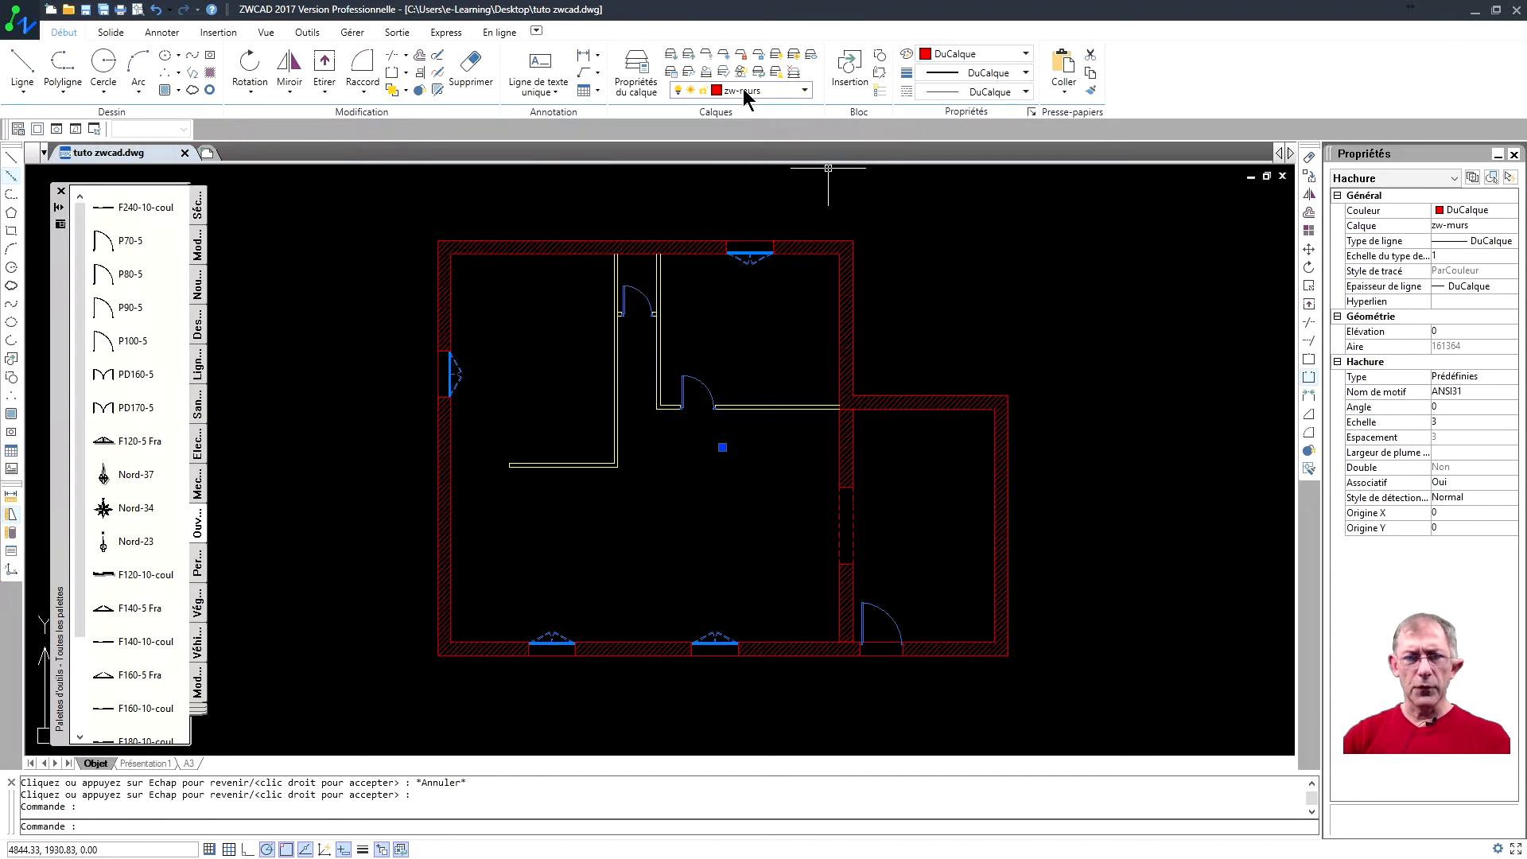
pyautogui.click(977, 54)
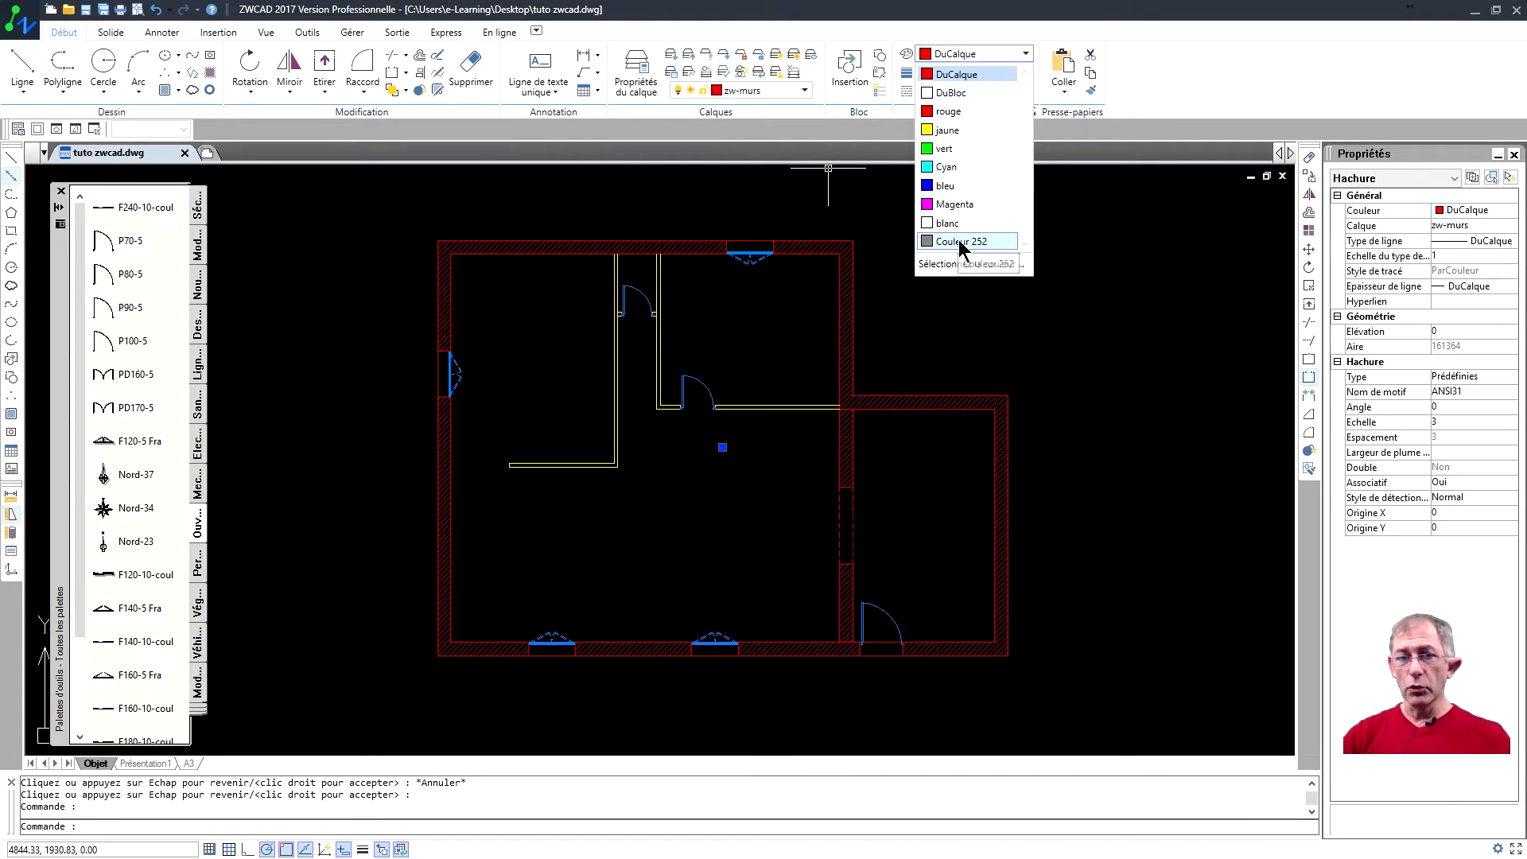
pyautogui.click(962, 242)
pyautogui.press('Escape')
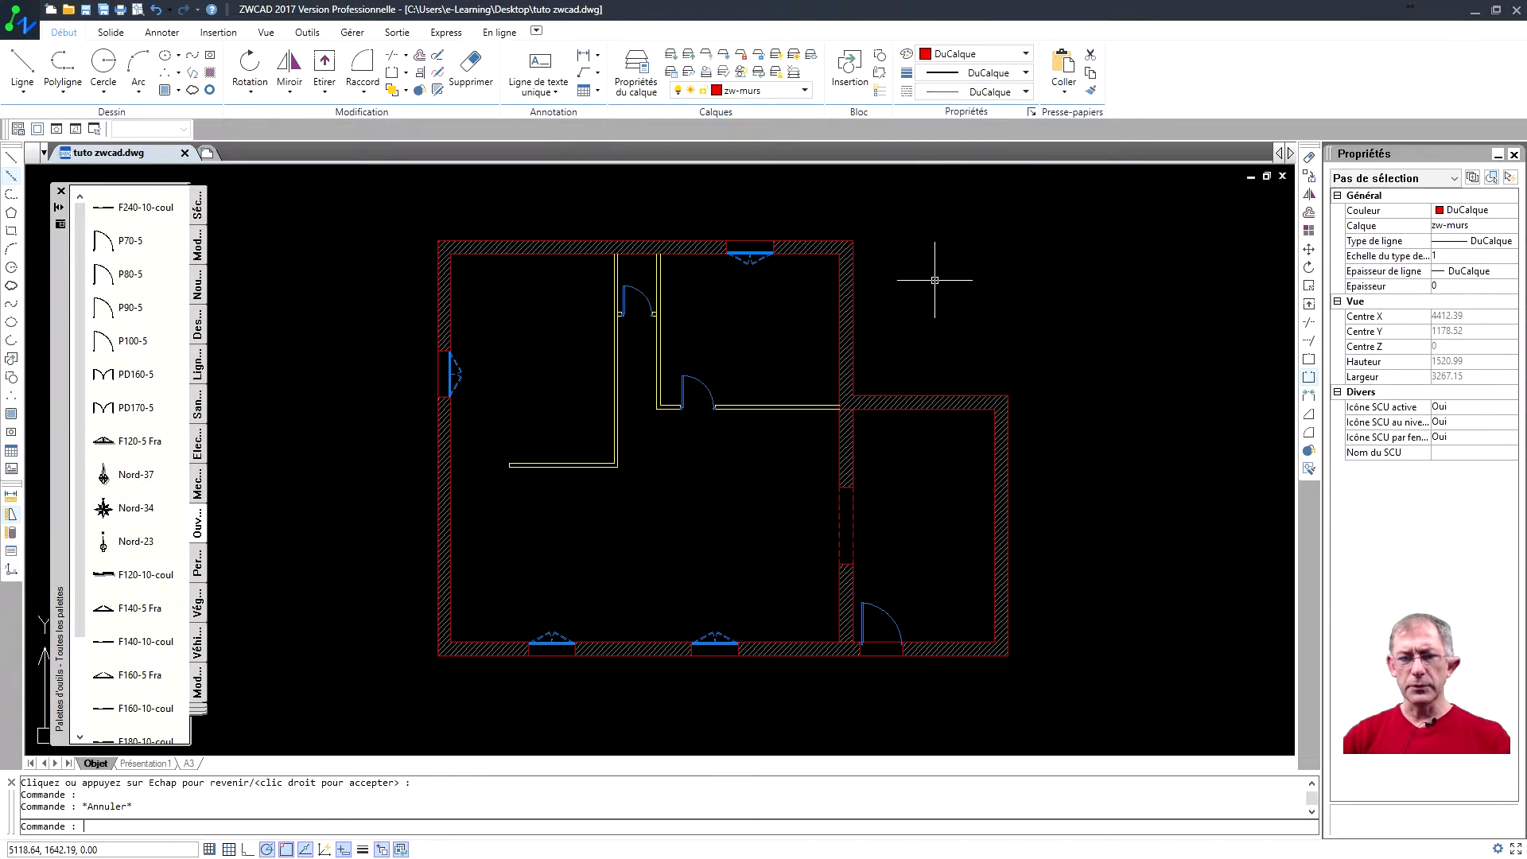
# Step: Check the layer and colour of the wall hatch and of the outer wall polyline
pyautogui.click(847, 355)
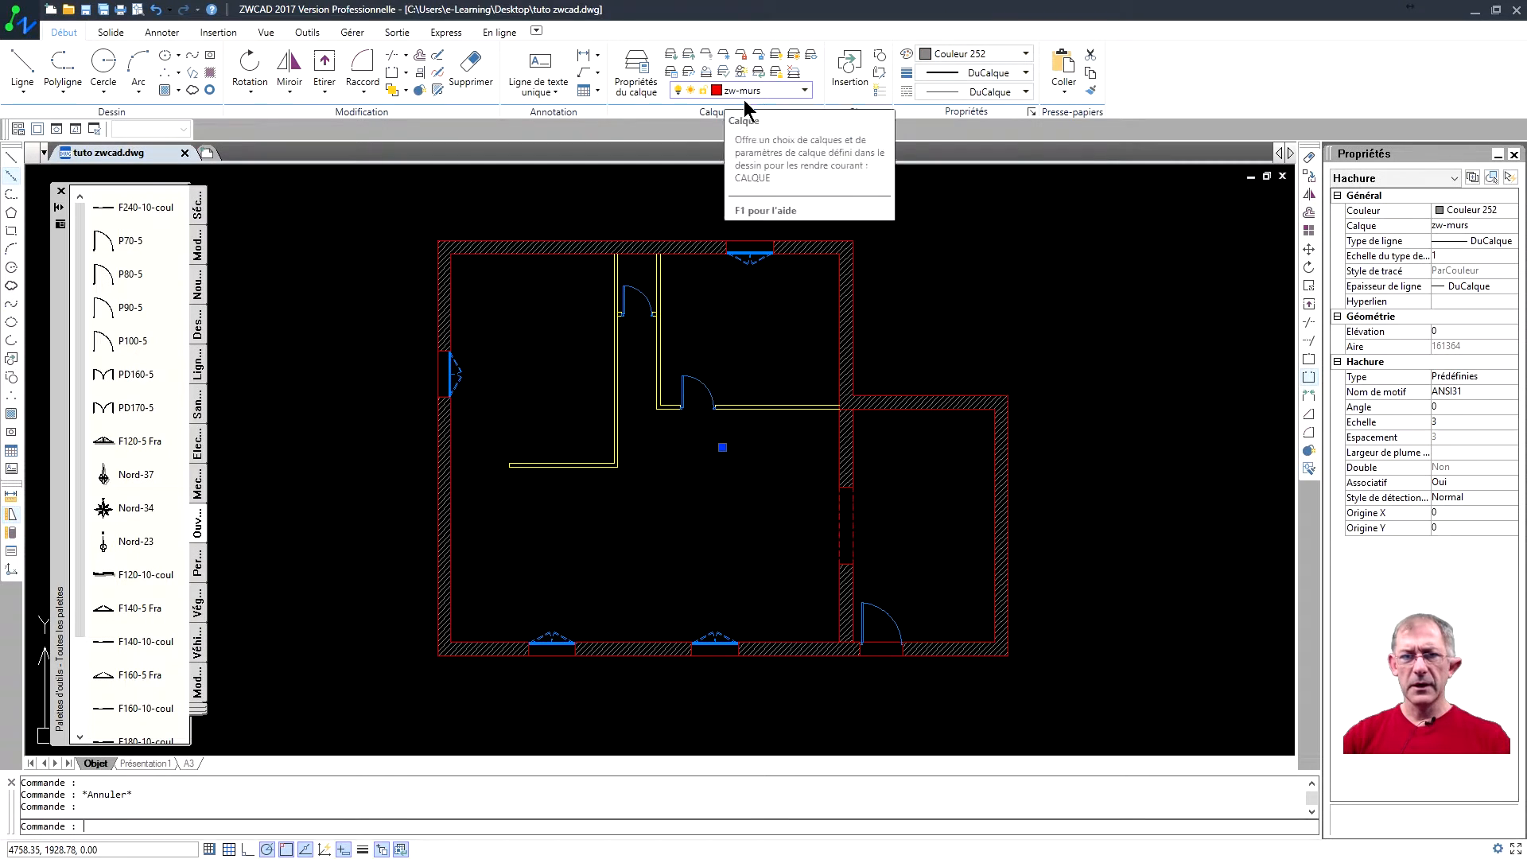
pyautogui.press('Escape')
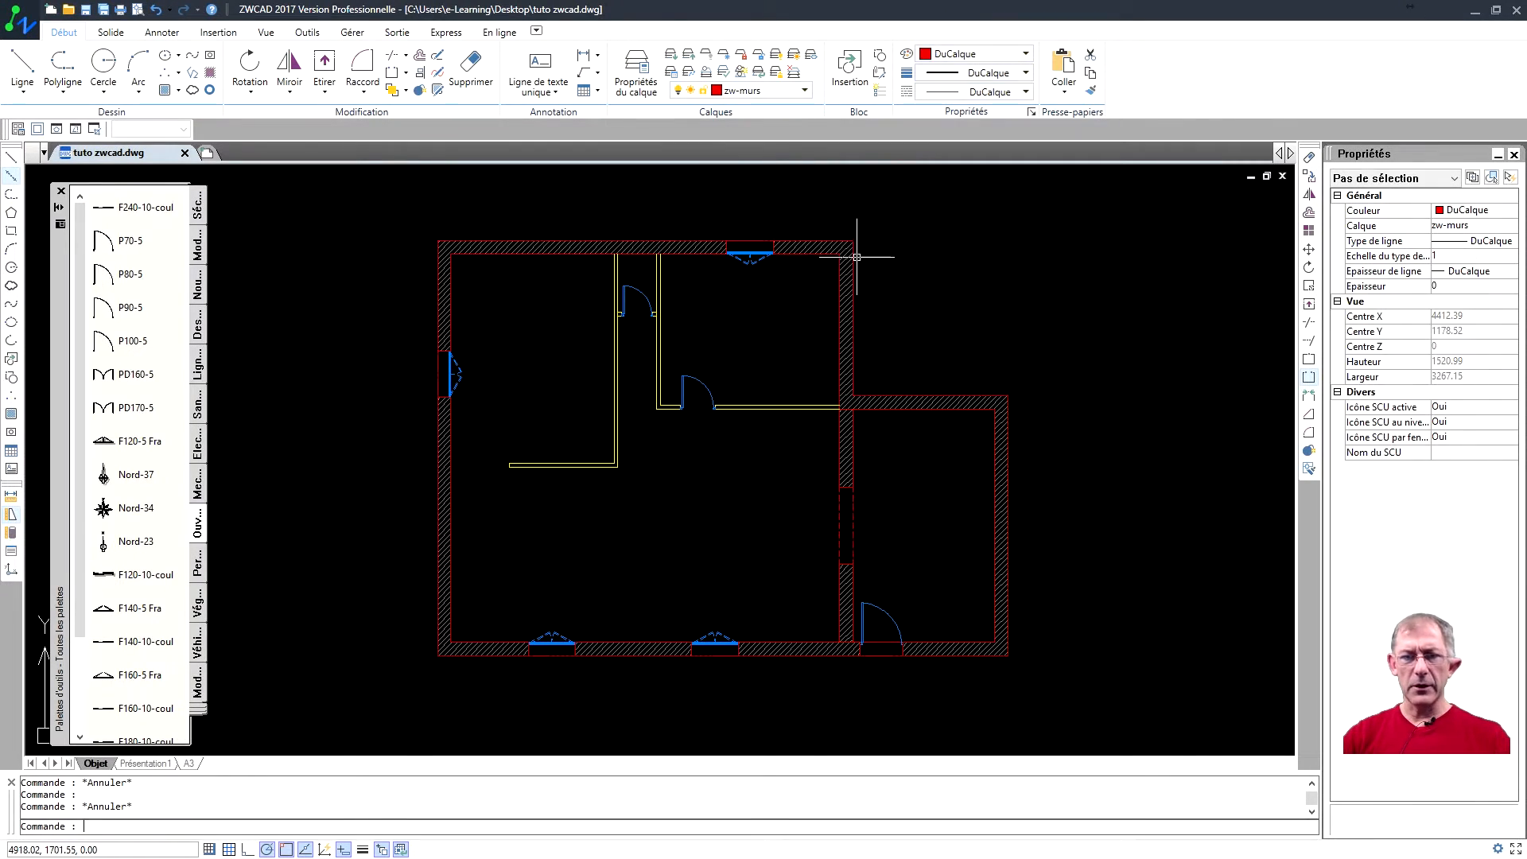
pyautogui.click(853, 263)
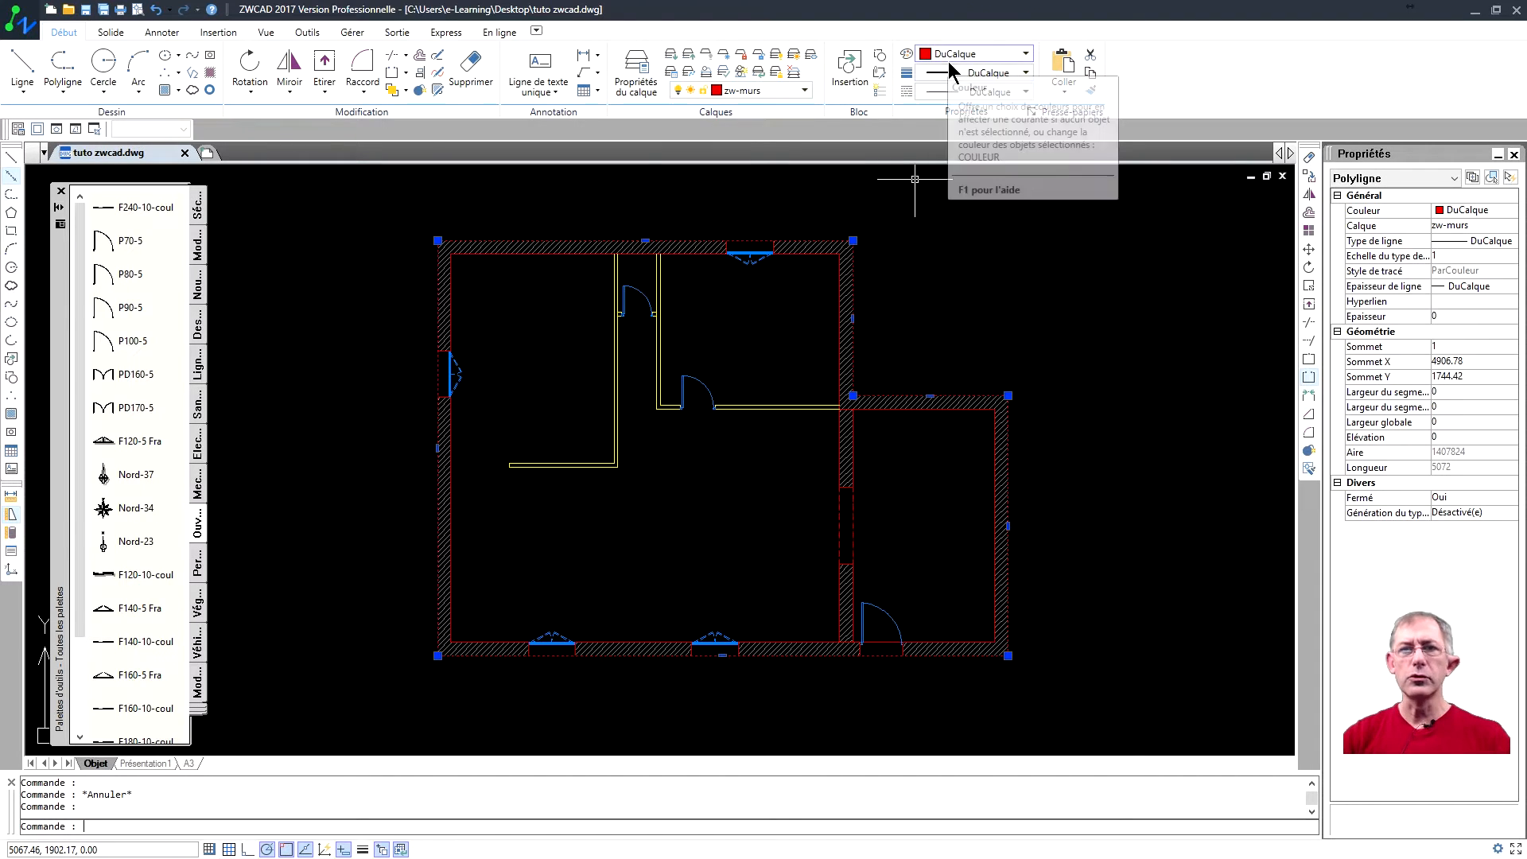
pyautogui.press('Escape')
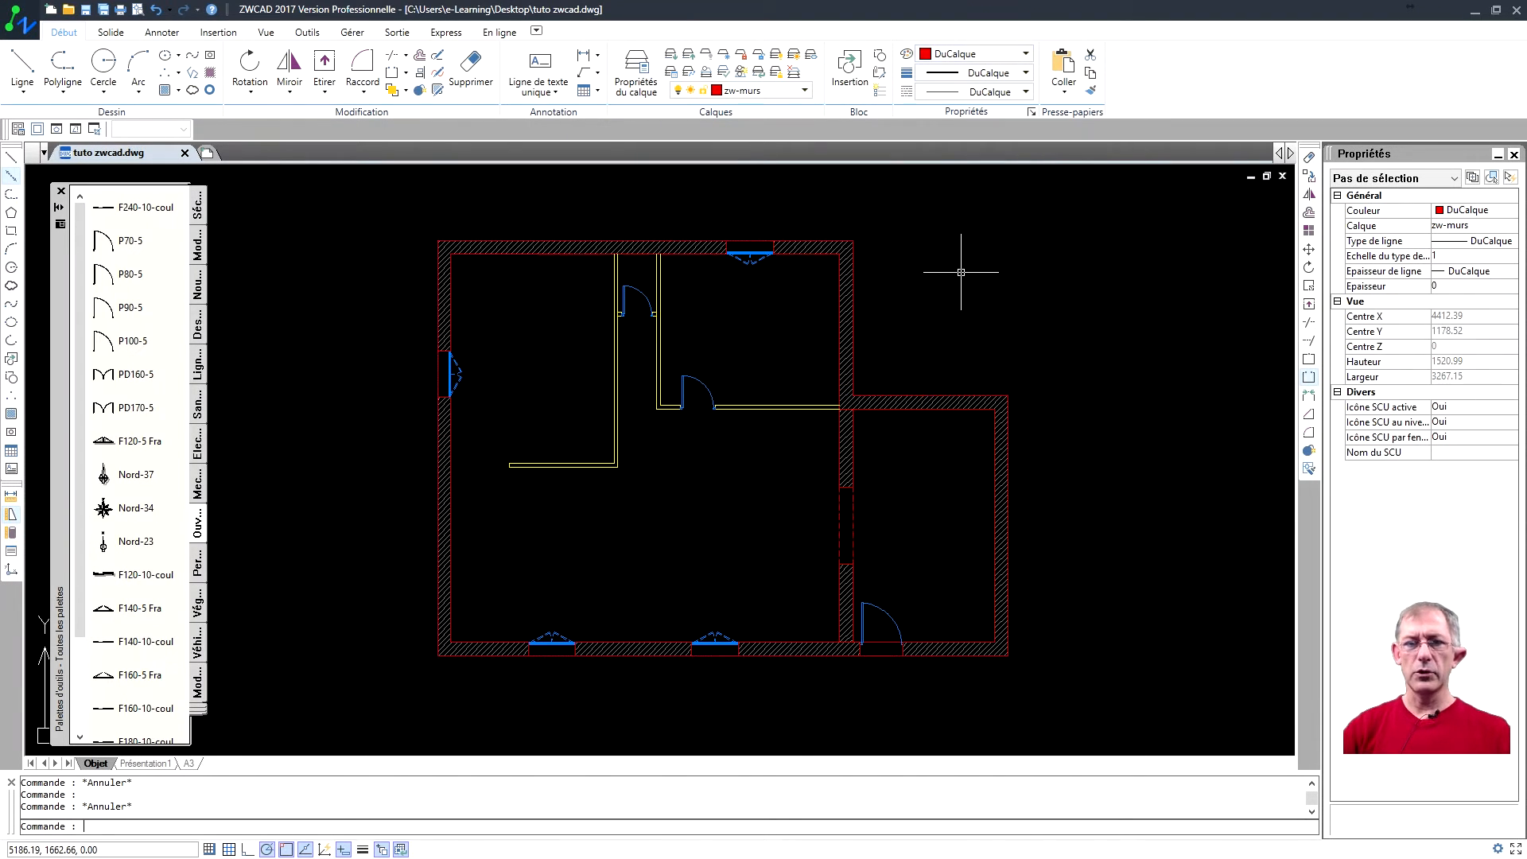
# Step: Make zw-cotations the current layer for the plan's dimensions
pyautogui.moveTo(911, 346); pyautogui.dragTo(929, 345, button='middle')
pyautogui.moveTo(772, 417)
pyautogui.mouseDown(button='middle')
pyautogui.moveTo(778, 404)
pyautogui.moveTo(778, 443)
pyautogui.moveTo(794, 439)
pyautogui.mouseUp(button='middle')
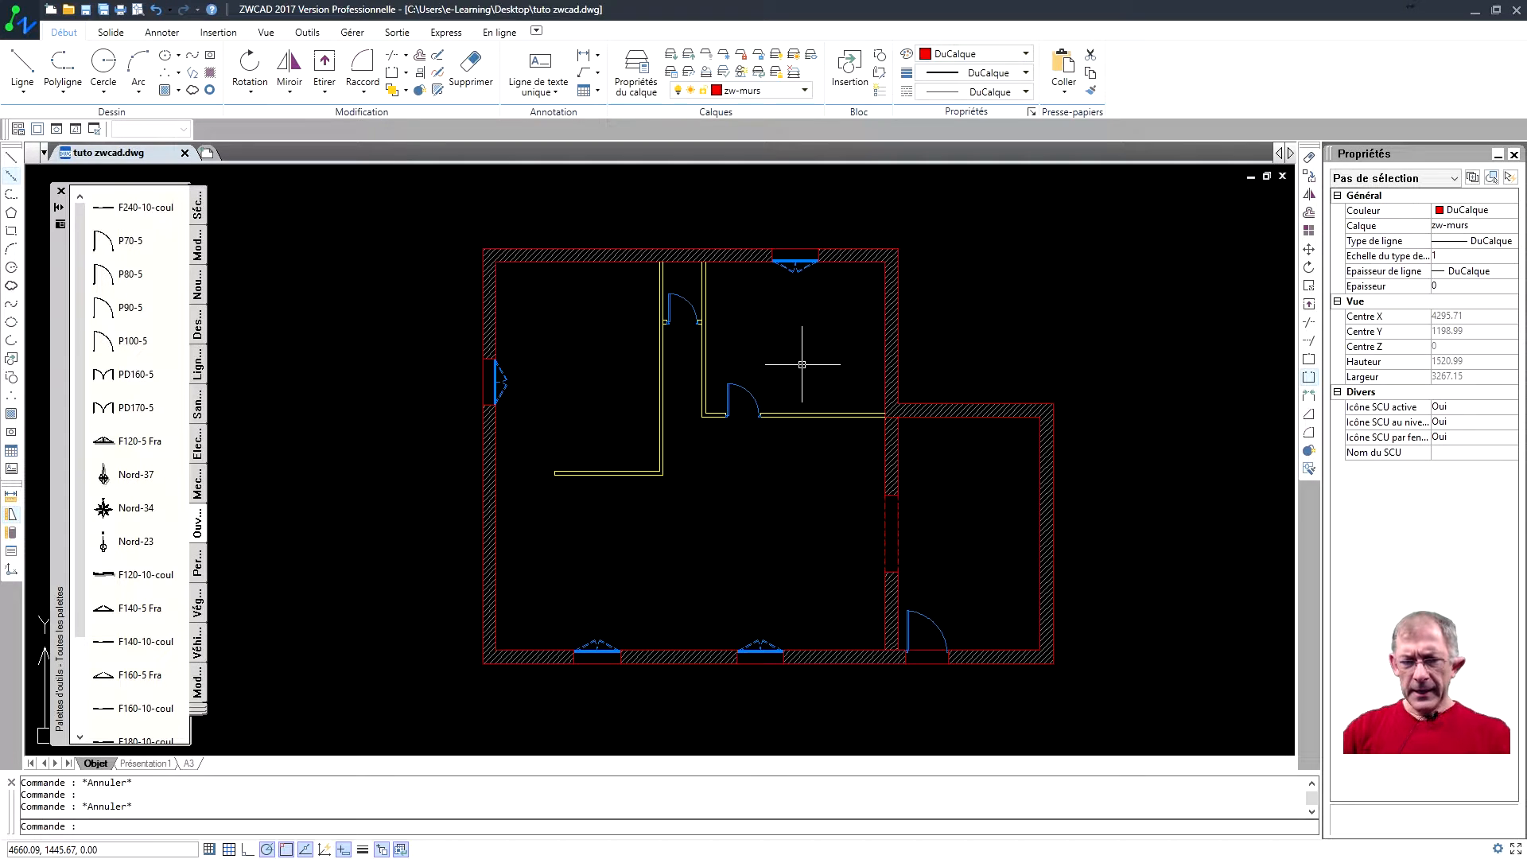
pyautogui.click(804, 90)
pyautogui.click(791, 198)
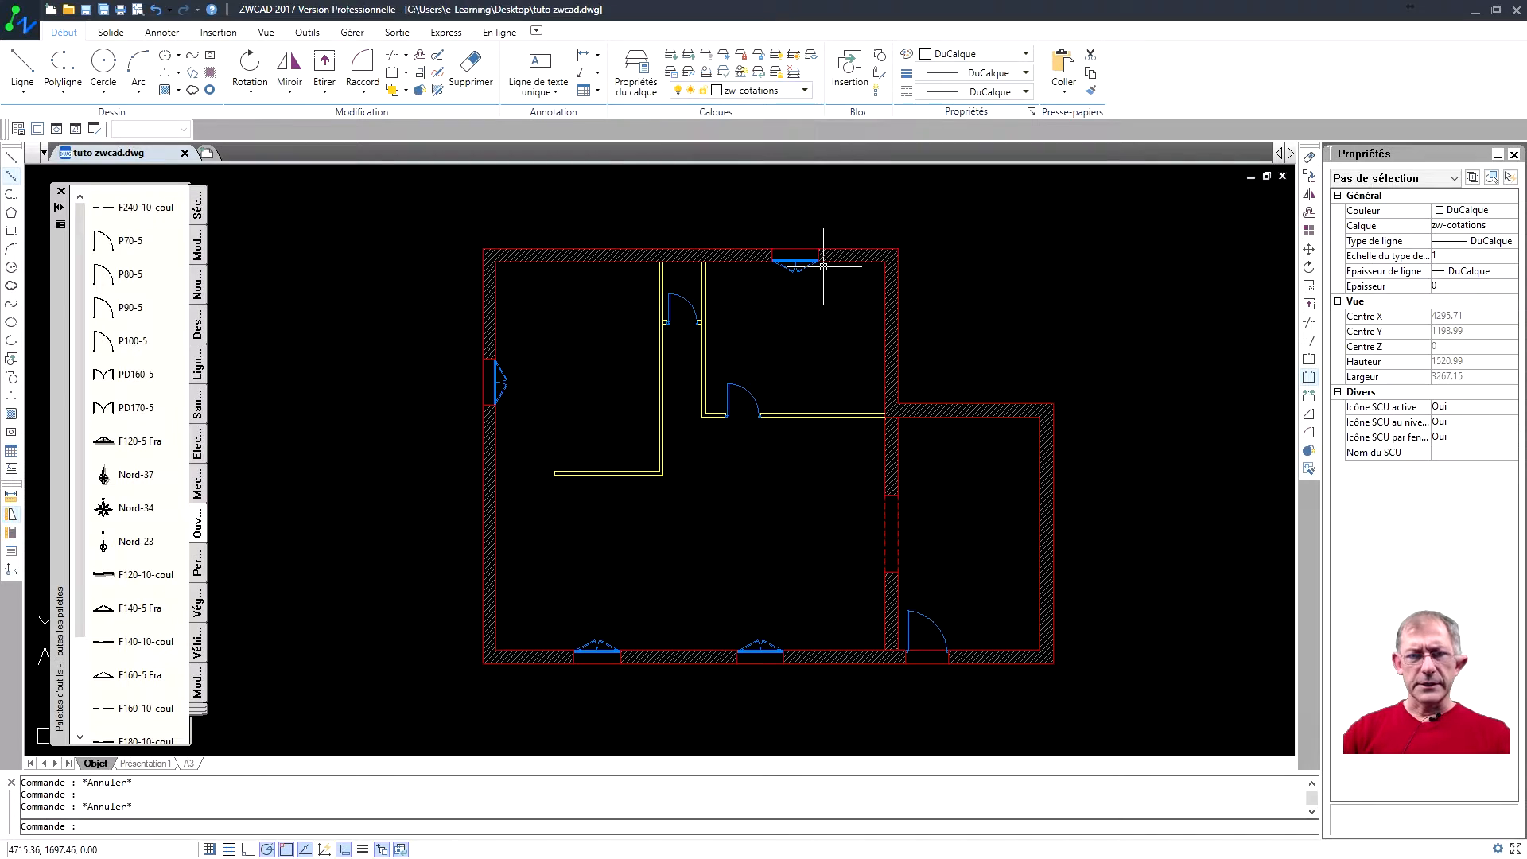
pyautogui.click(598, 54)
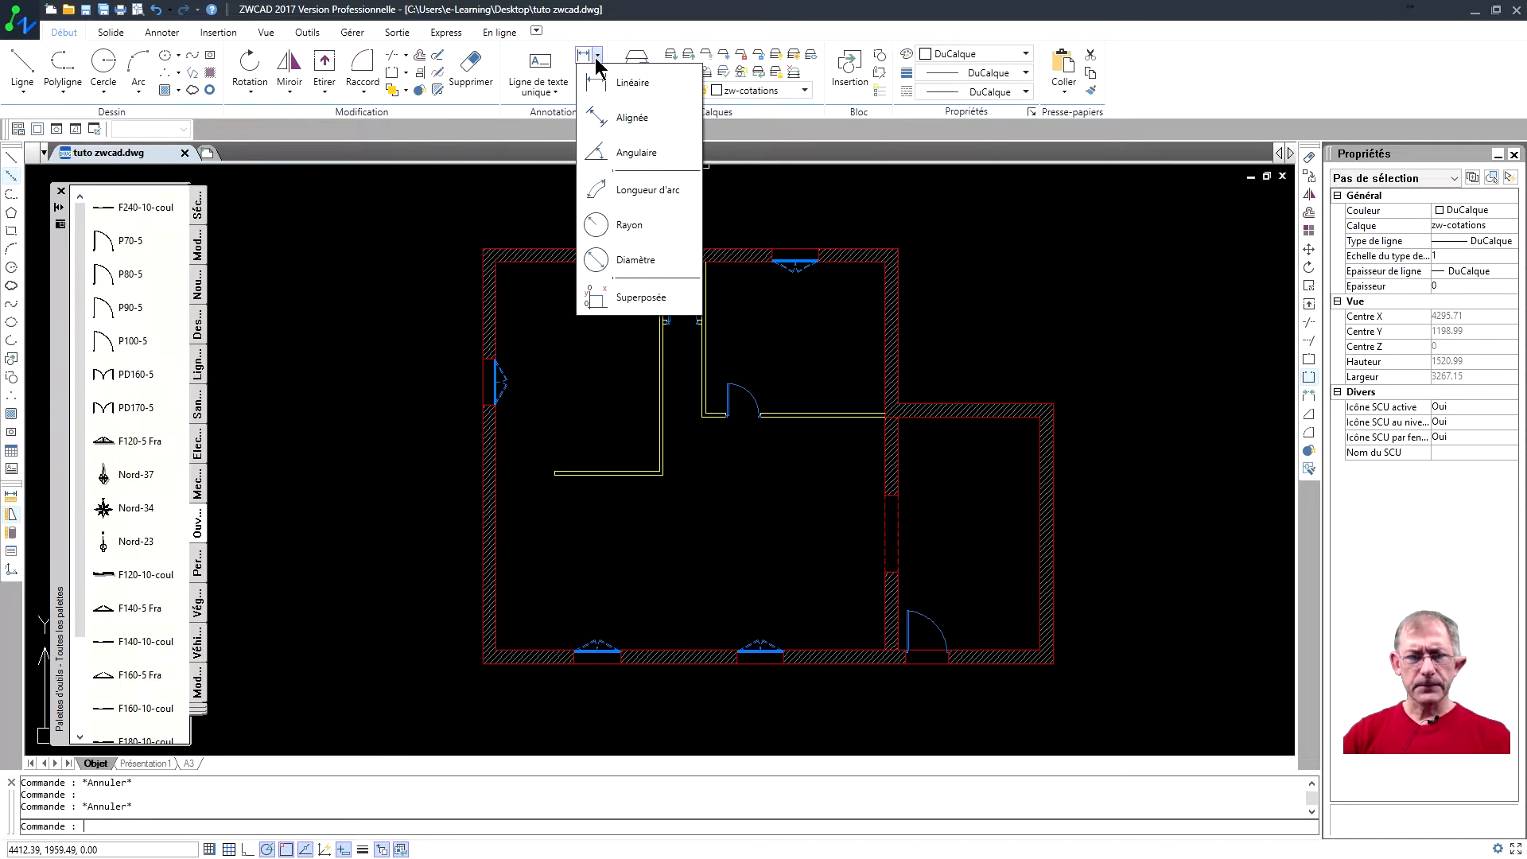
pyautogui.click(460, 239)
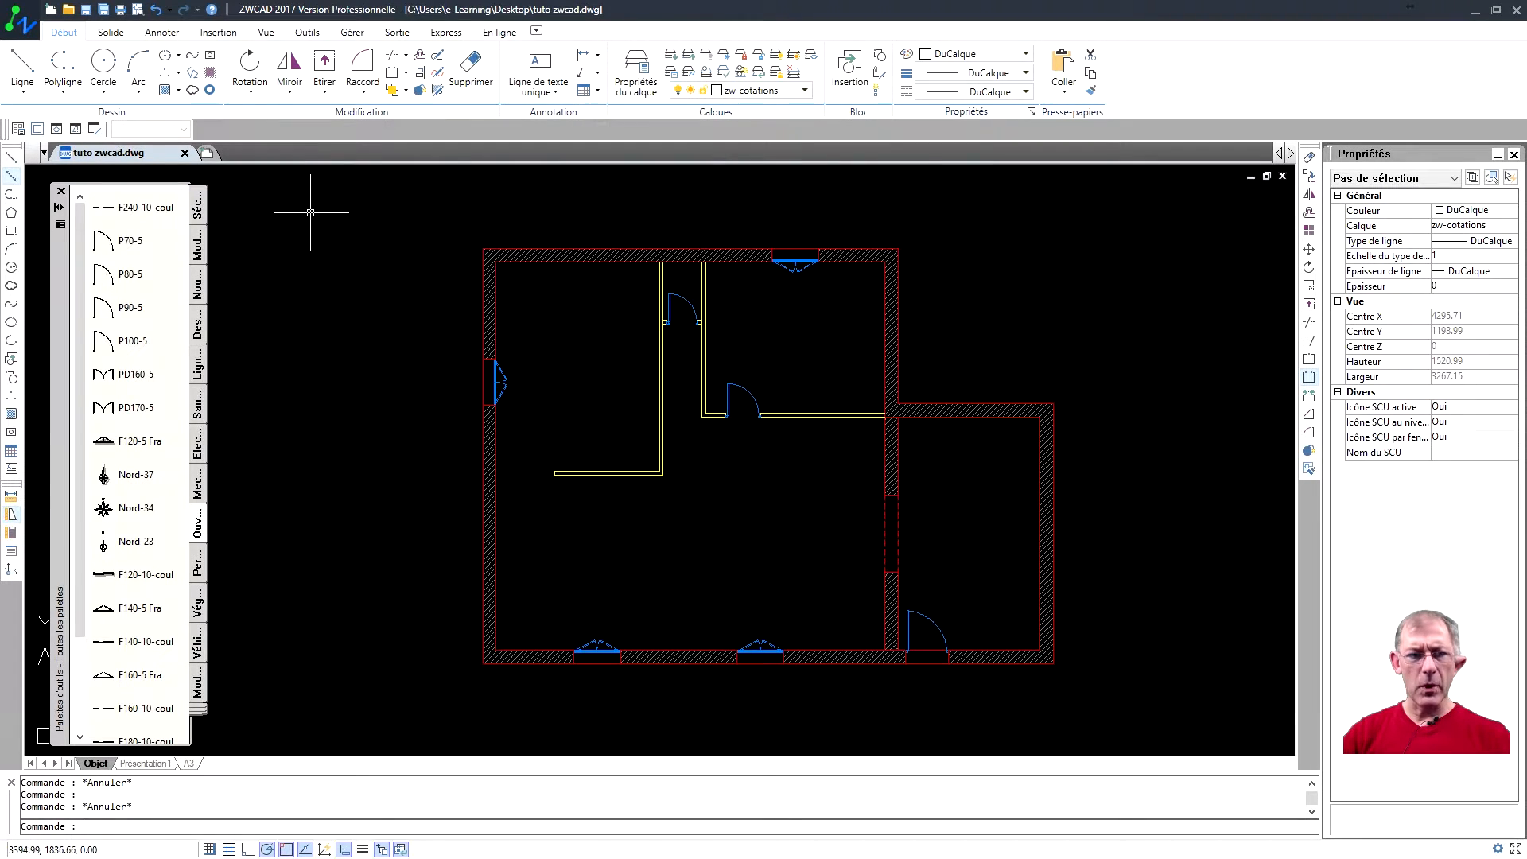
# Step: Check the drawing's length type, precision and insertion scale units
pyautogui.click(20, 20)
pyautogui.moveTo(91, 350)
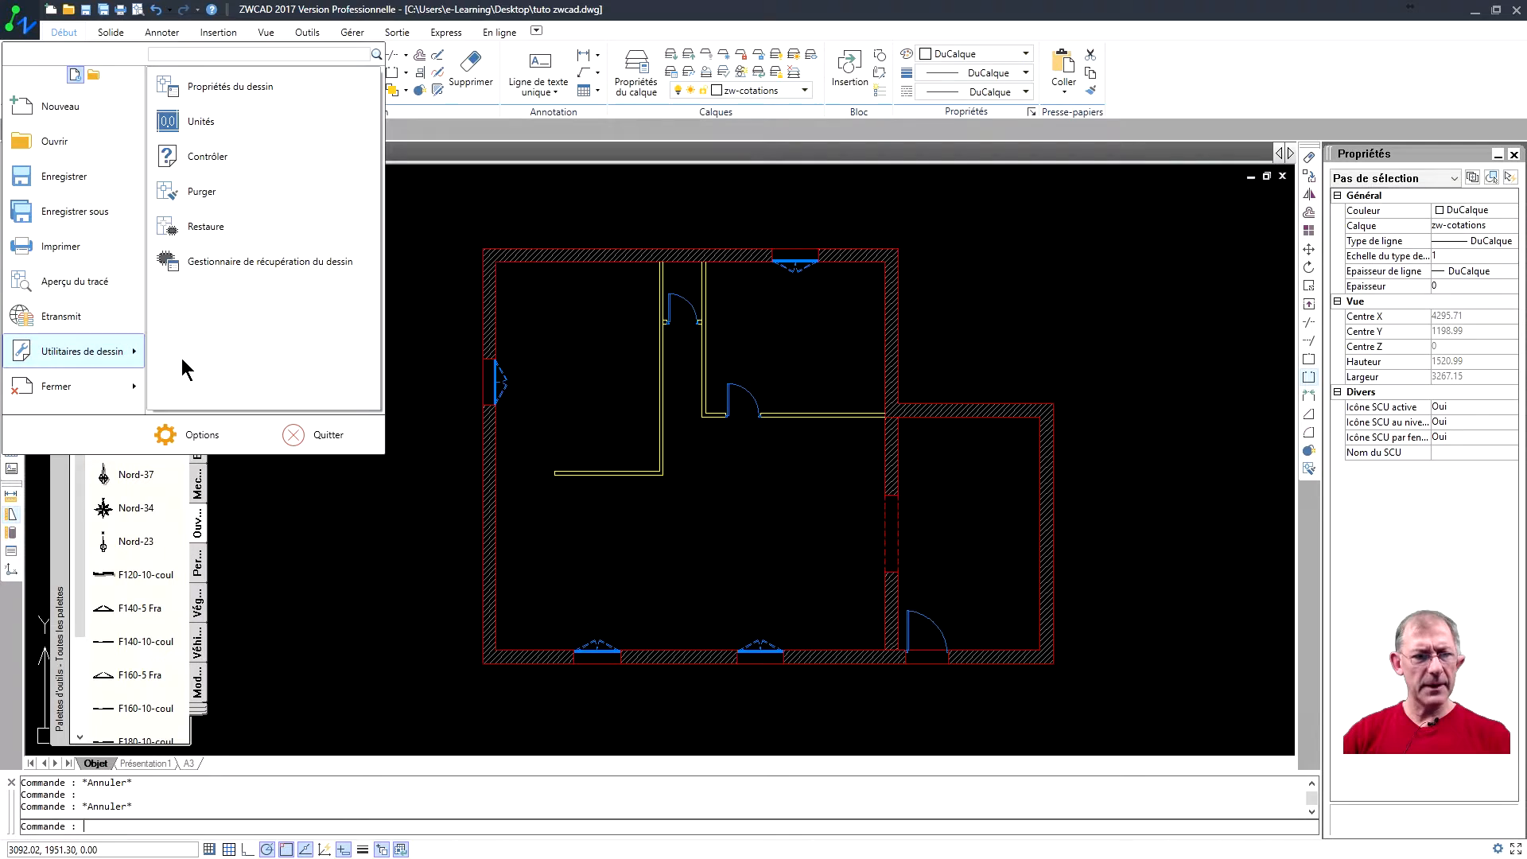
pyautogui.click(199, 125)
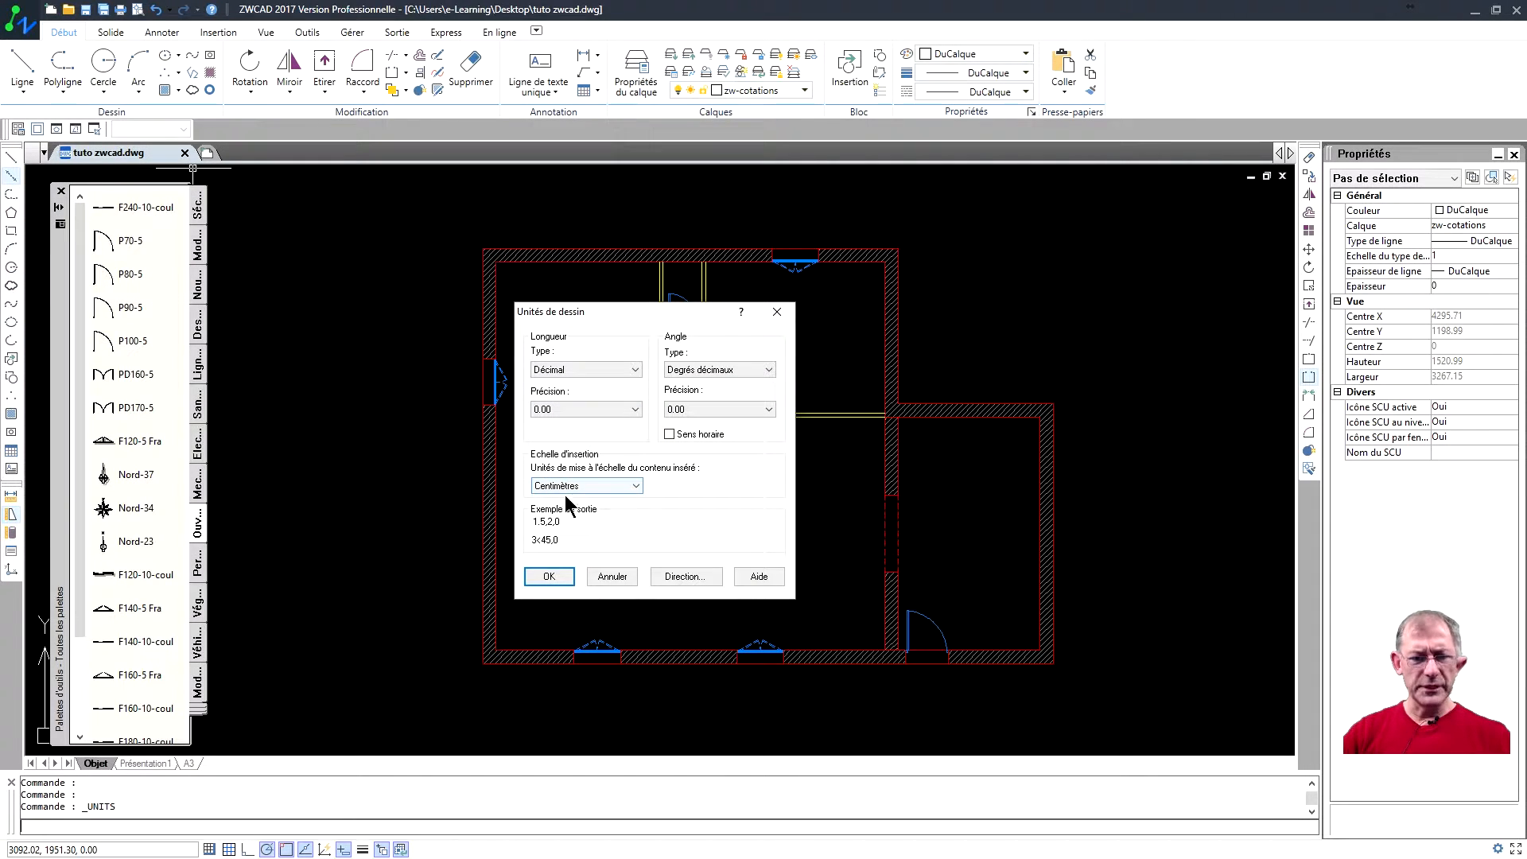
pyautogui.click(557, 574)
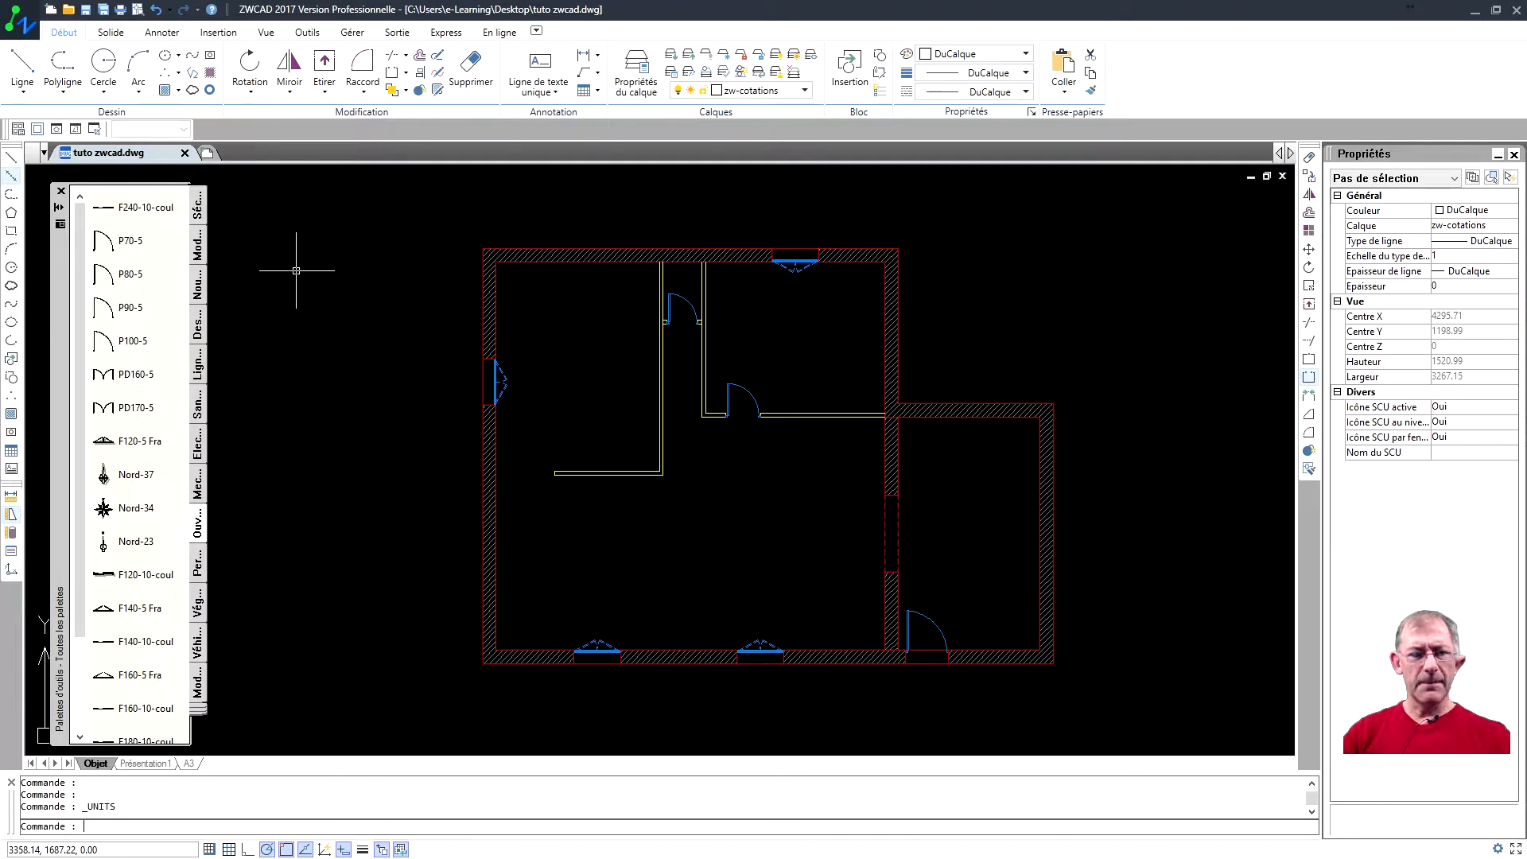
# Step: Add a horizontal linear dimension above the main building's upper outer wall, between its two outer corners
pyautogui.click(598, 55)
pyautogui.click(606, 79)
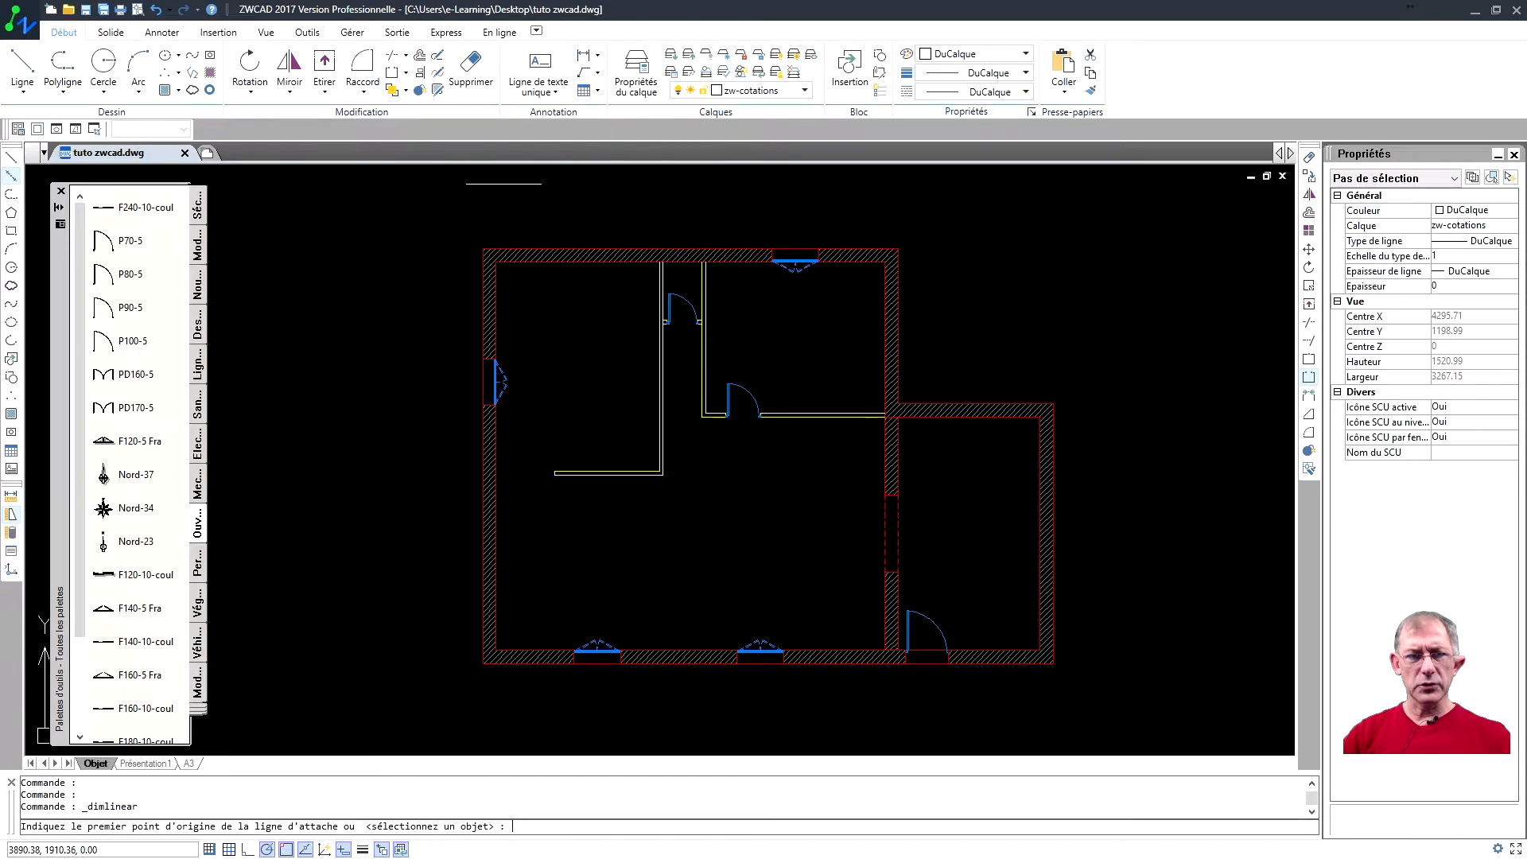
pyautogui.click(482, 249)
pyautogui.click(898, 249)
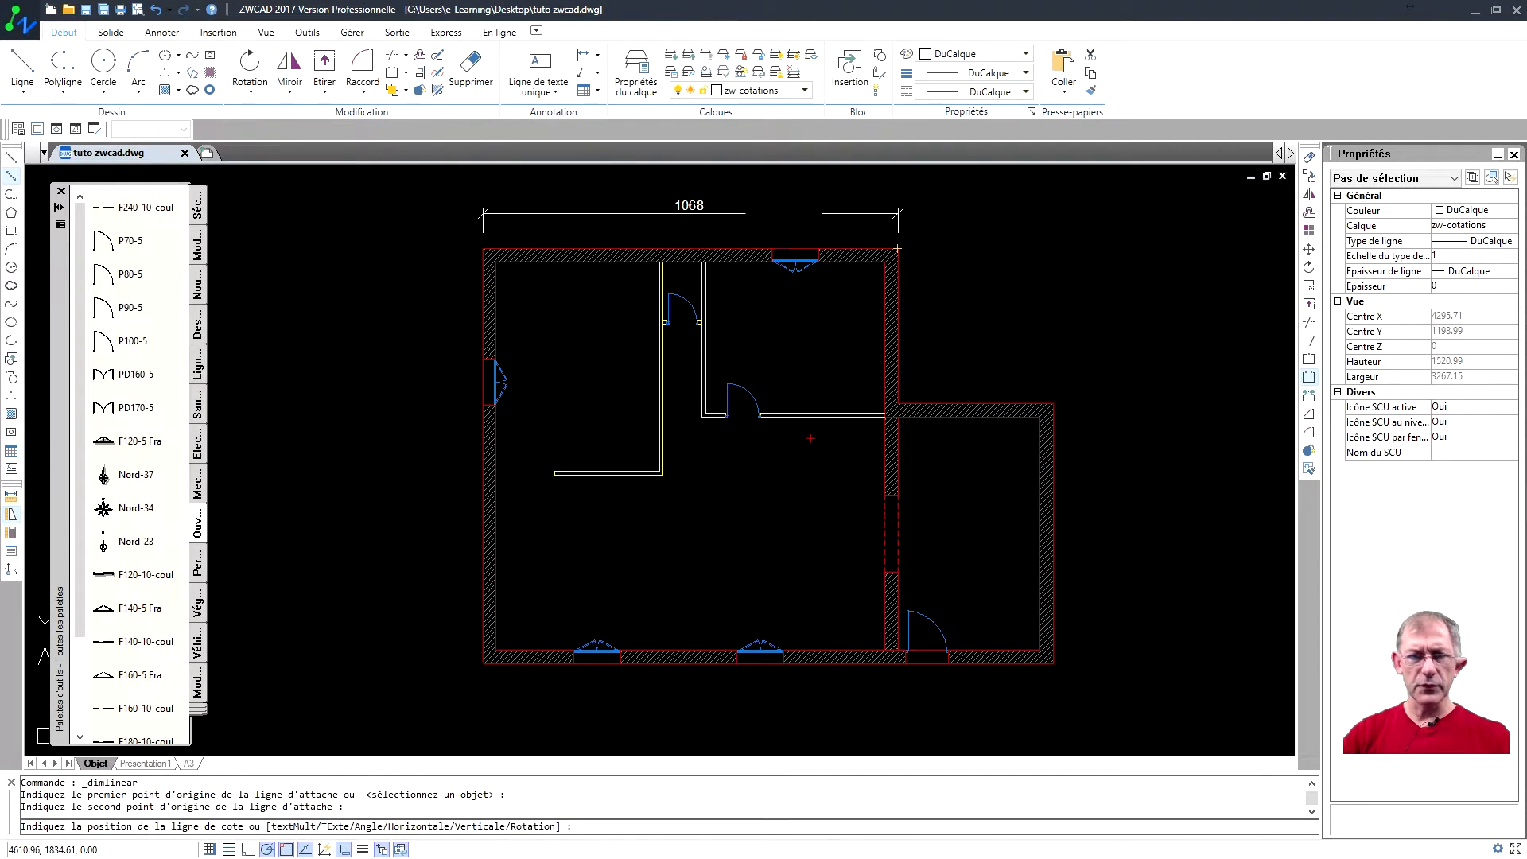
pyautogui.click(771, 220)
# Step: Add a vertical linear dimension outside the main building's left wall, from its upper to its lower outer corner
pyautogui.rightClick(434, 341)
pyautogui.click(459, 352)
pyautogui.click(482, 249)
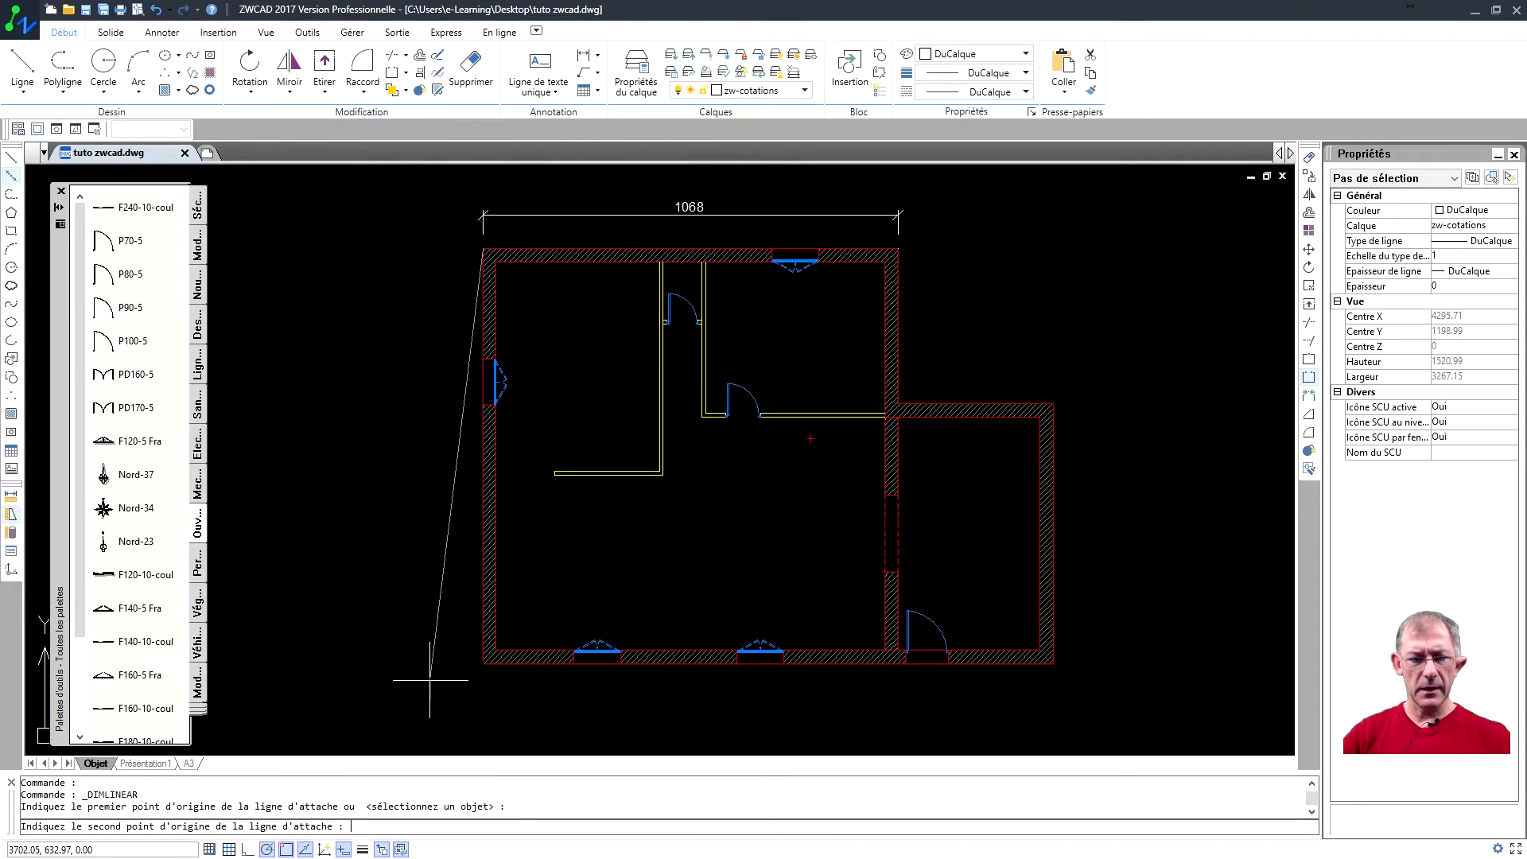
pyautogui.click(482, 663)
pyautogui.click(451, 611)
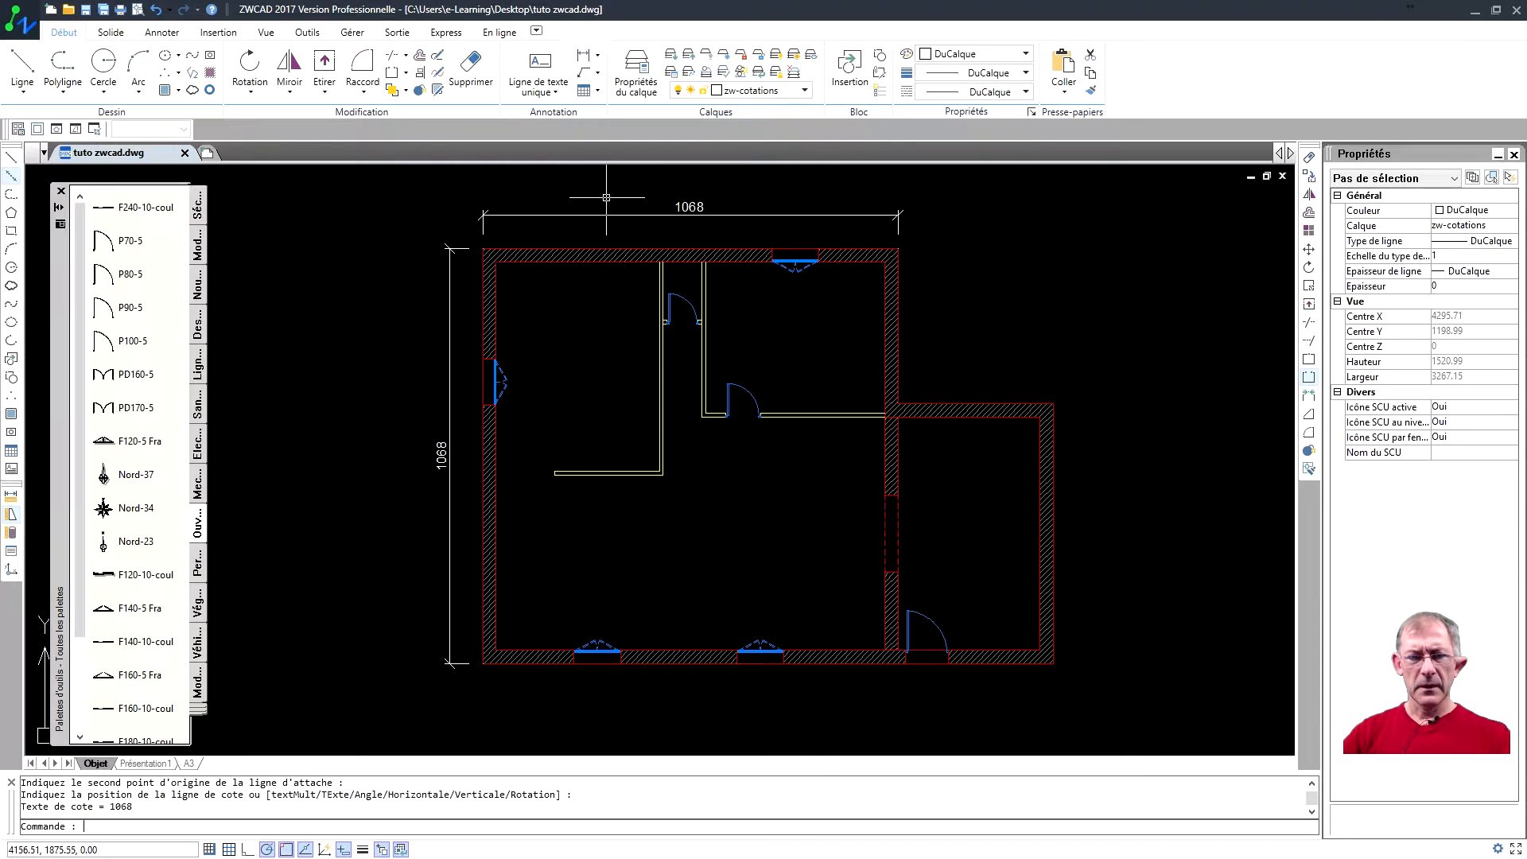
# Step: Dimension the short horizontal partition by selecting its line as the object, placing the dimension below it
pyautogui.click(583, 55)
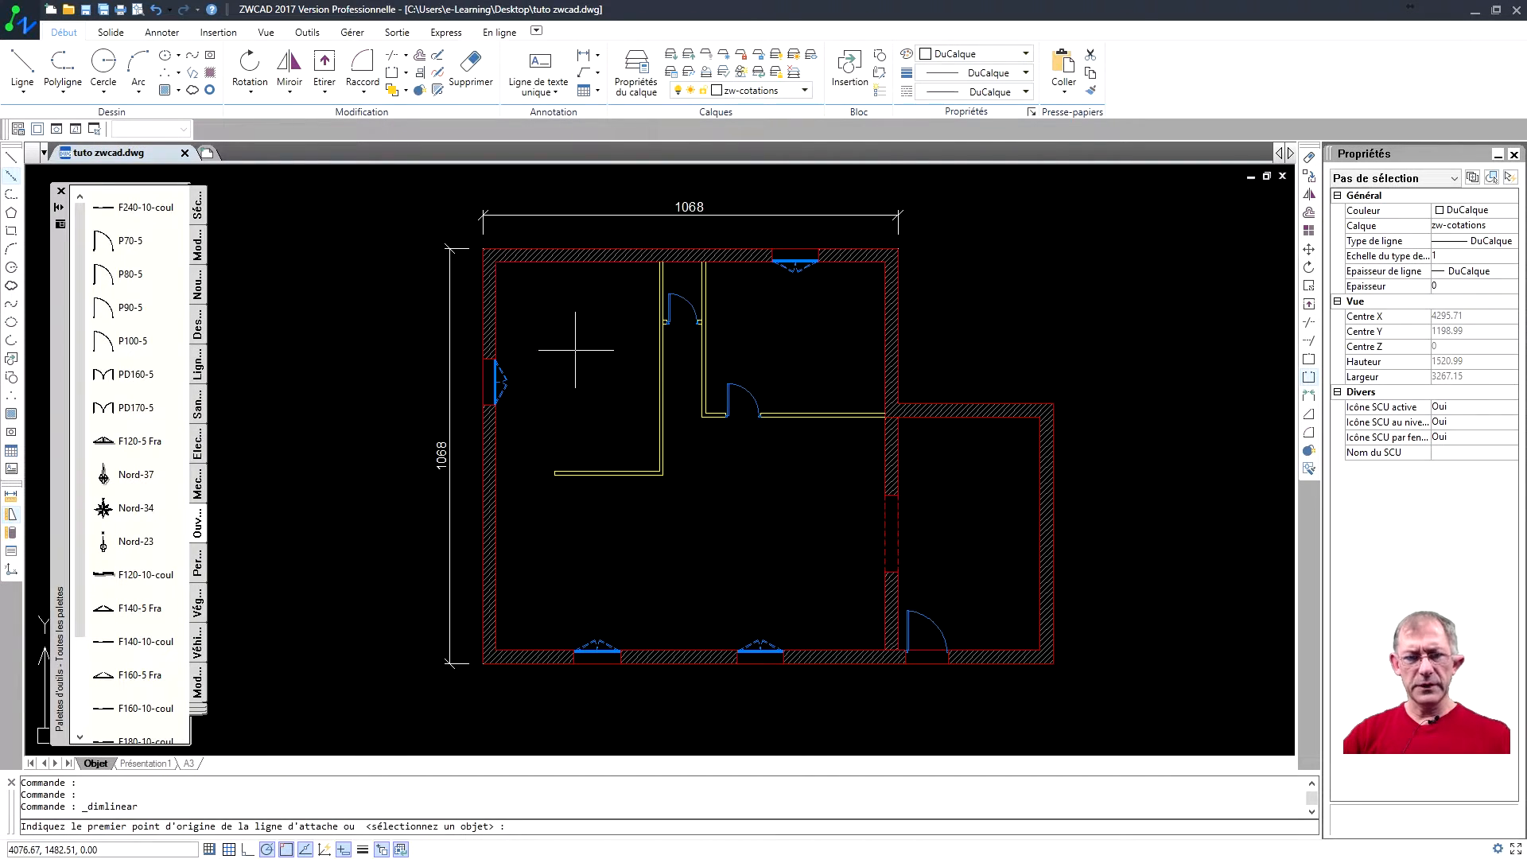
pyautogui.press('Return')
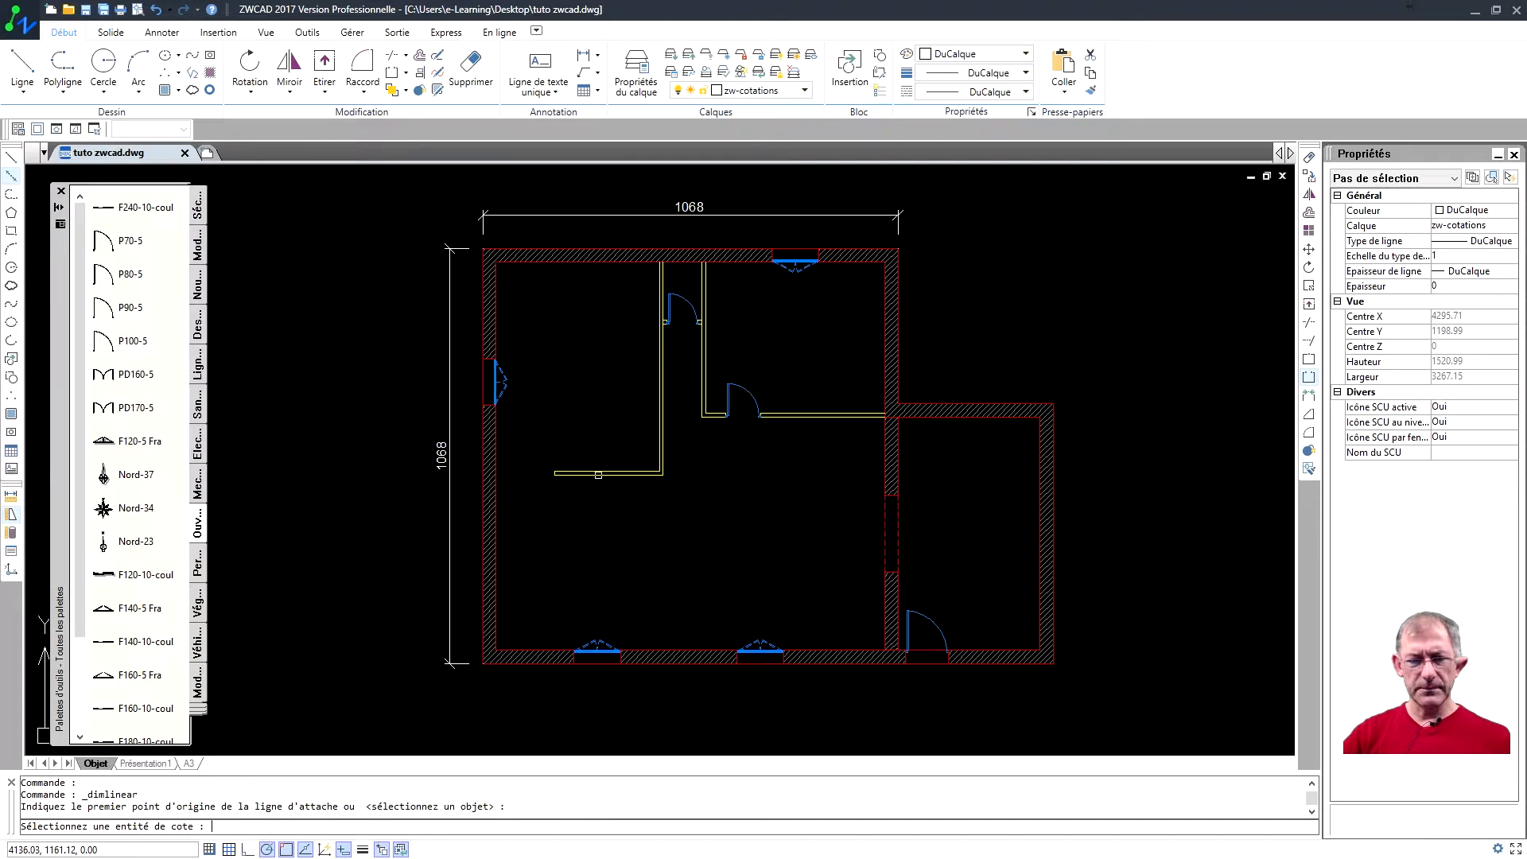
pyautogui.click(598, 475)
pyautogui.click(606, 507)
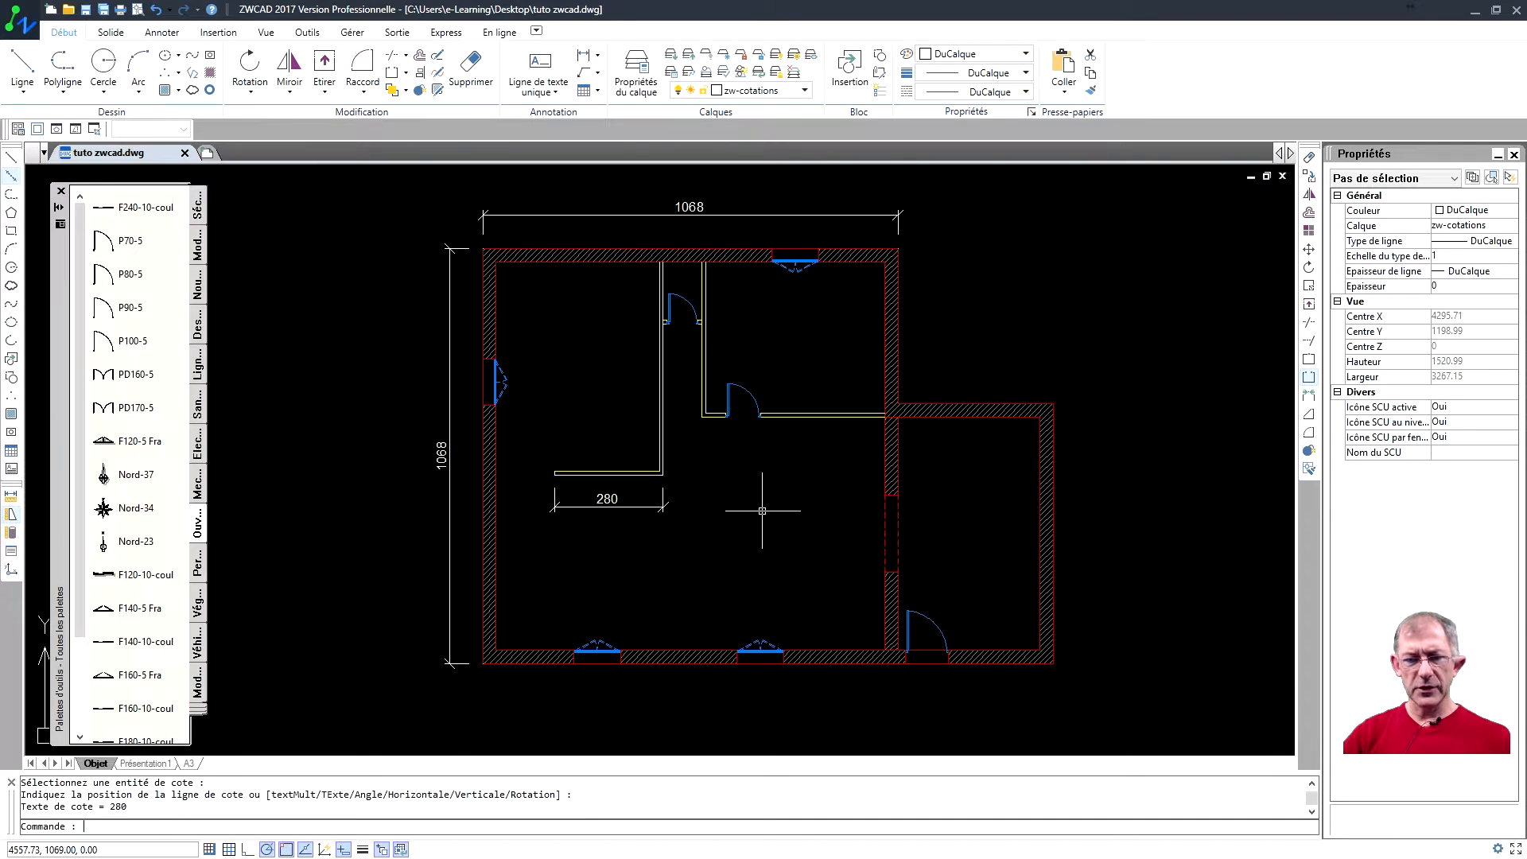
# Step: Dimension the horizontal partition between the interior door and the right wall, aligning the dimension line with the 280 dimension
pyautogui.press('Return')
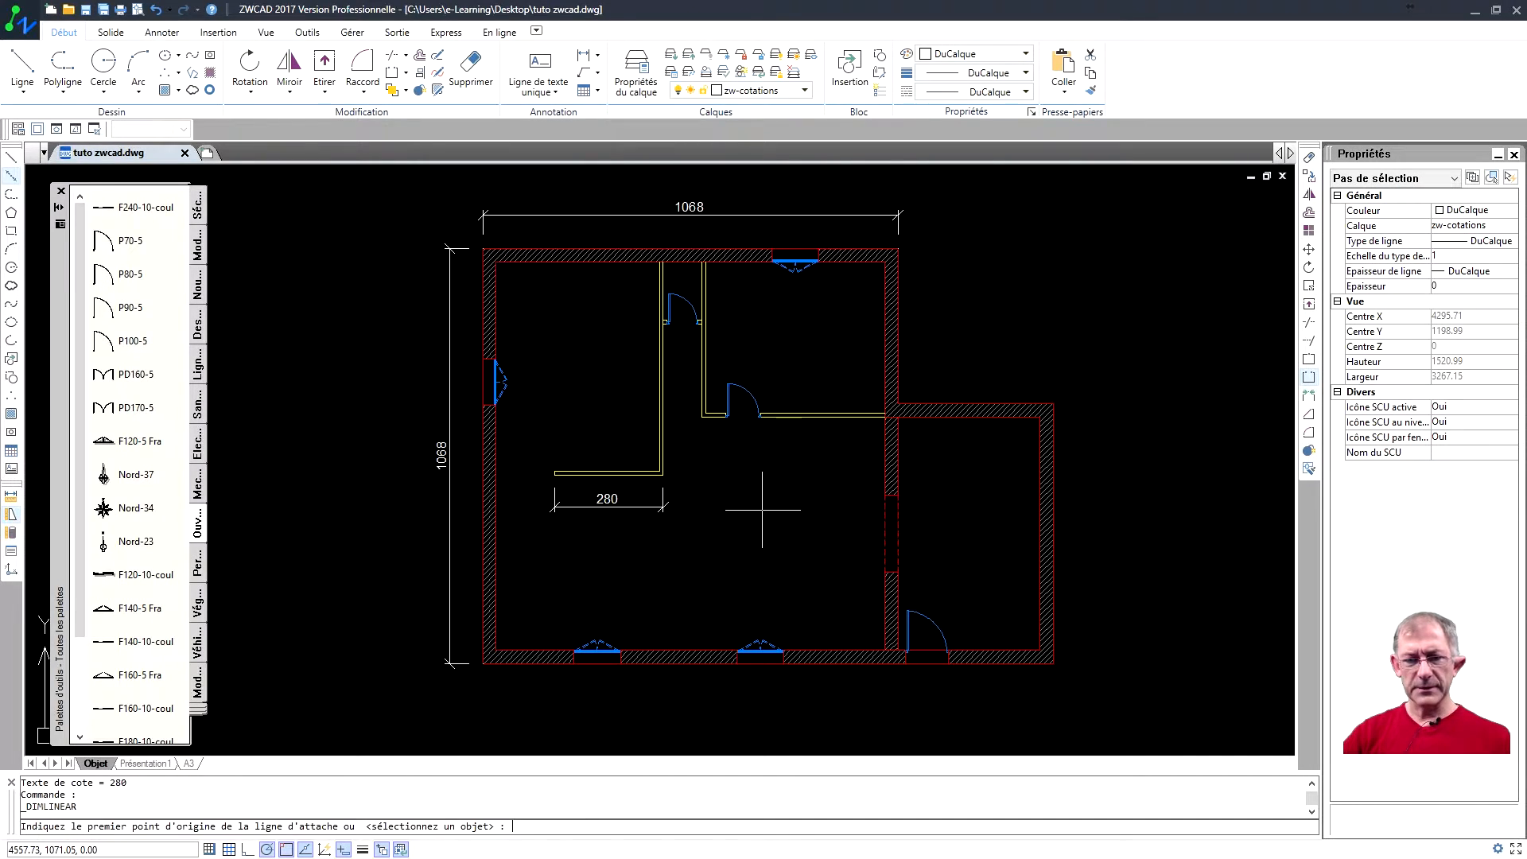
pyautogui.press('Return')
pyautogui.click(815, 417)
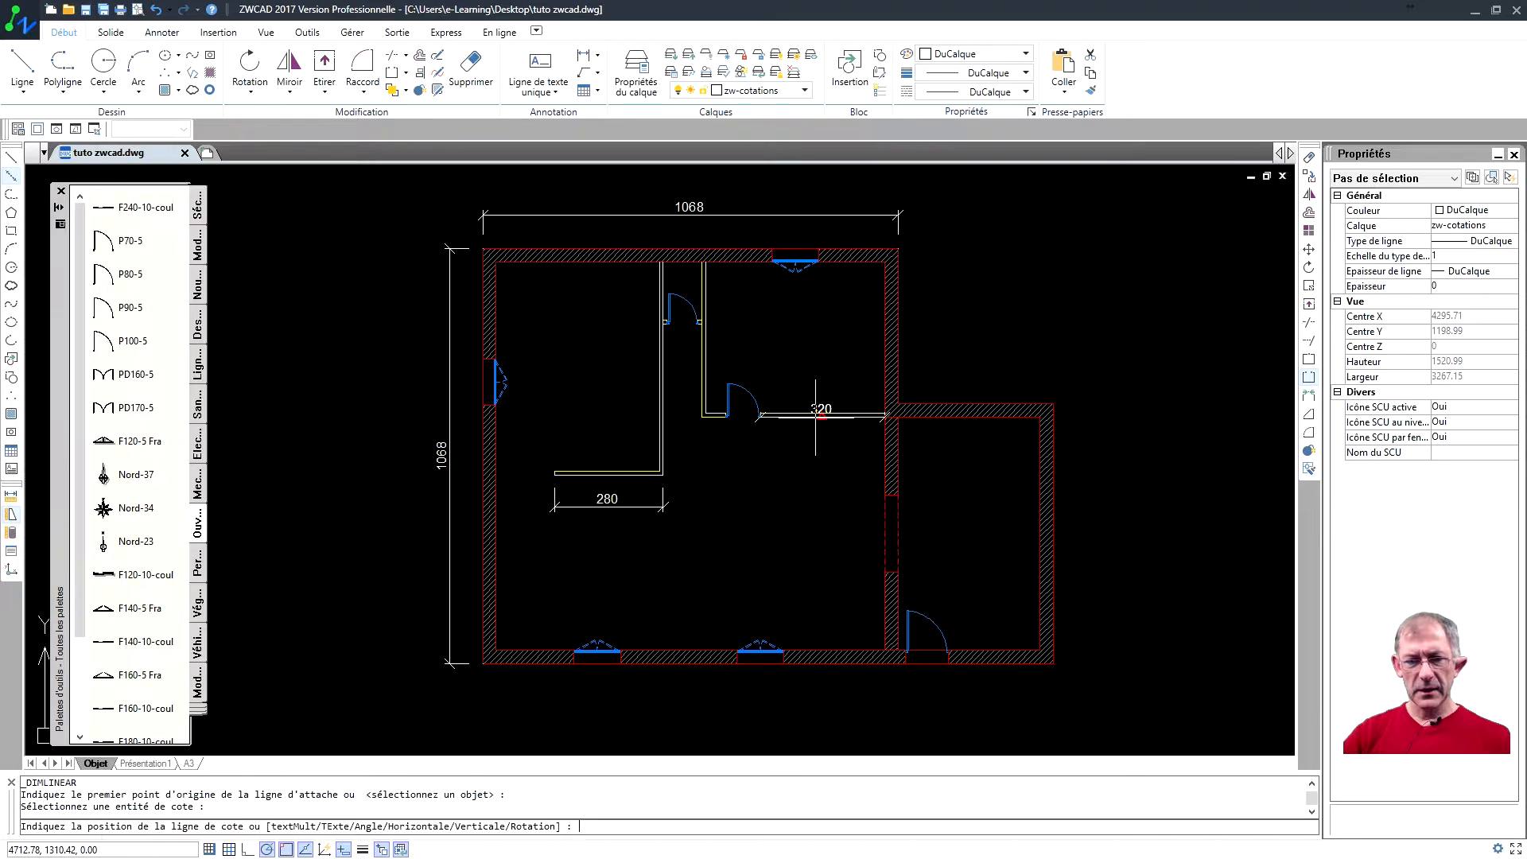
pyautogui.click(660, 505)
# Step: Add a vertical linear dimension outside the annex's right wall, between its upper and lower outer corners
pyautogui.press('Return')
pyautogui.click(1054, 405)
pyautogui.click(1054, 662)
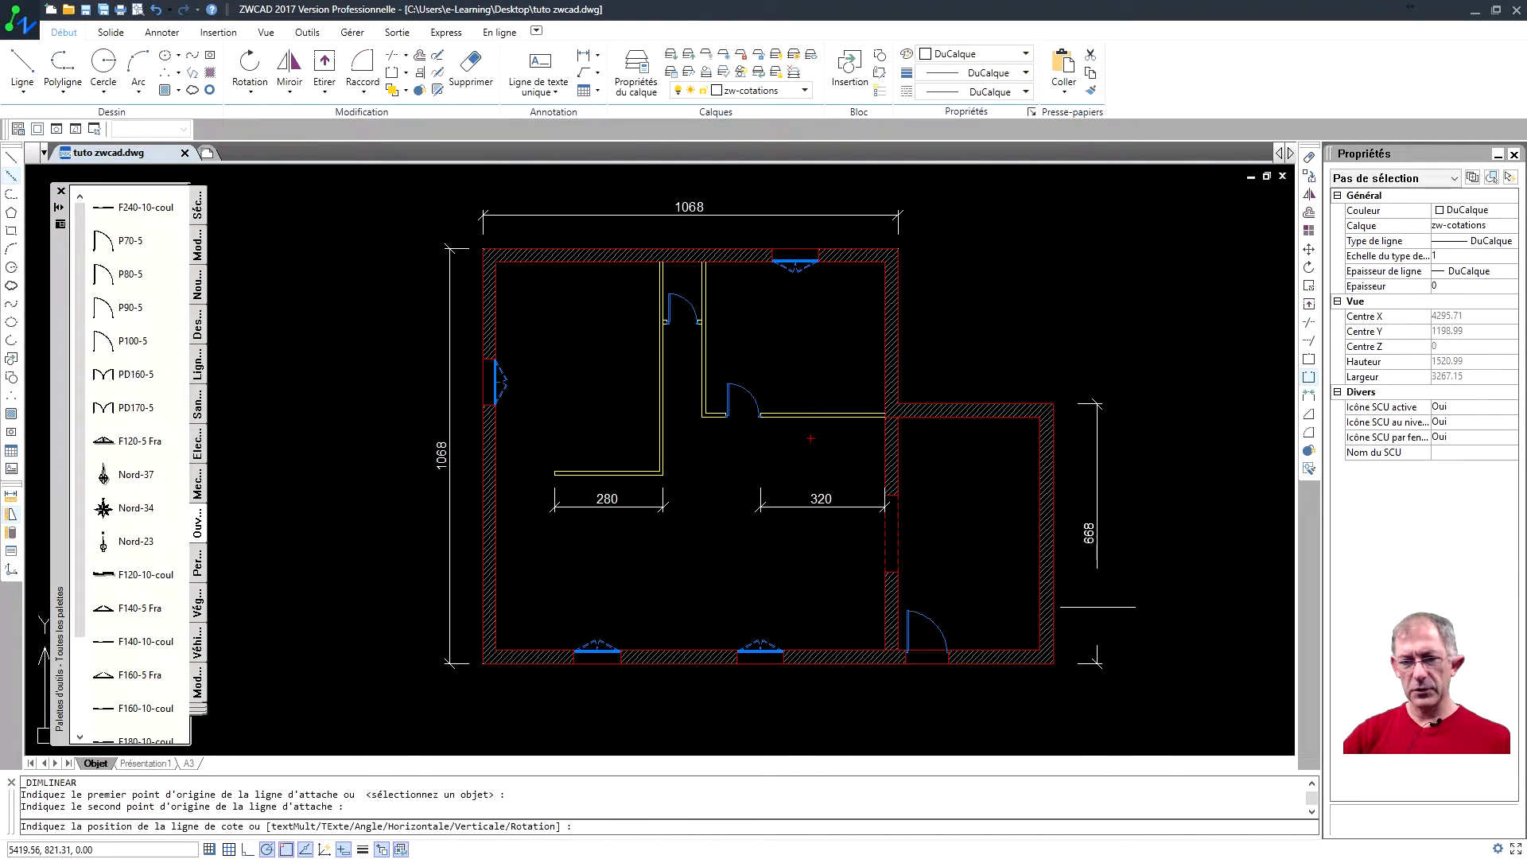
pyautogui.click(1098, 607)
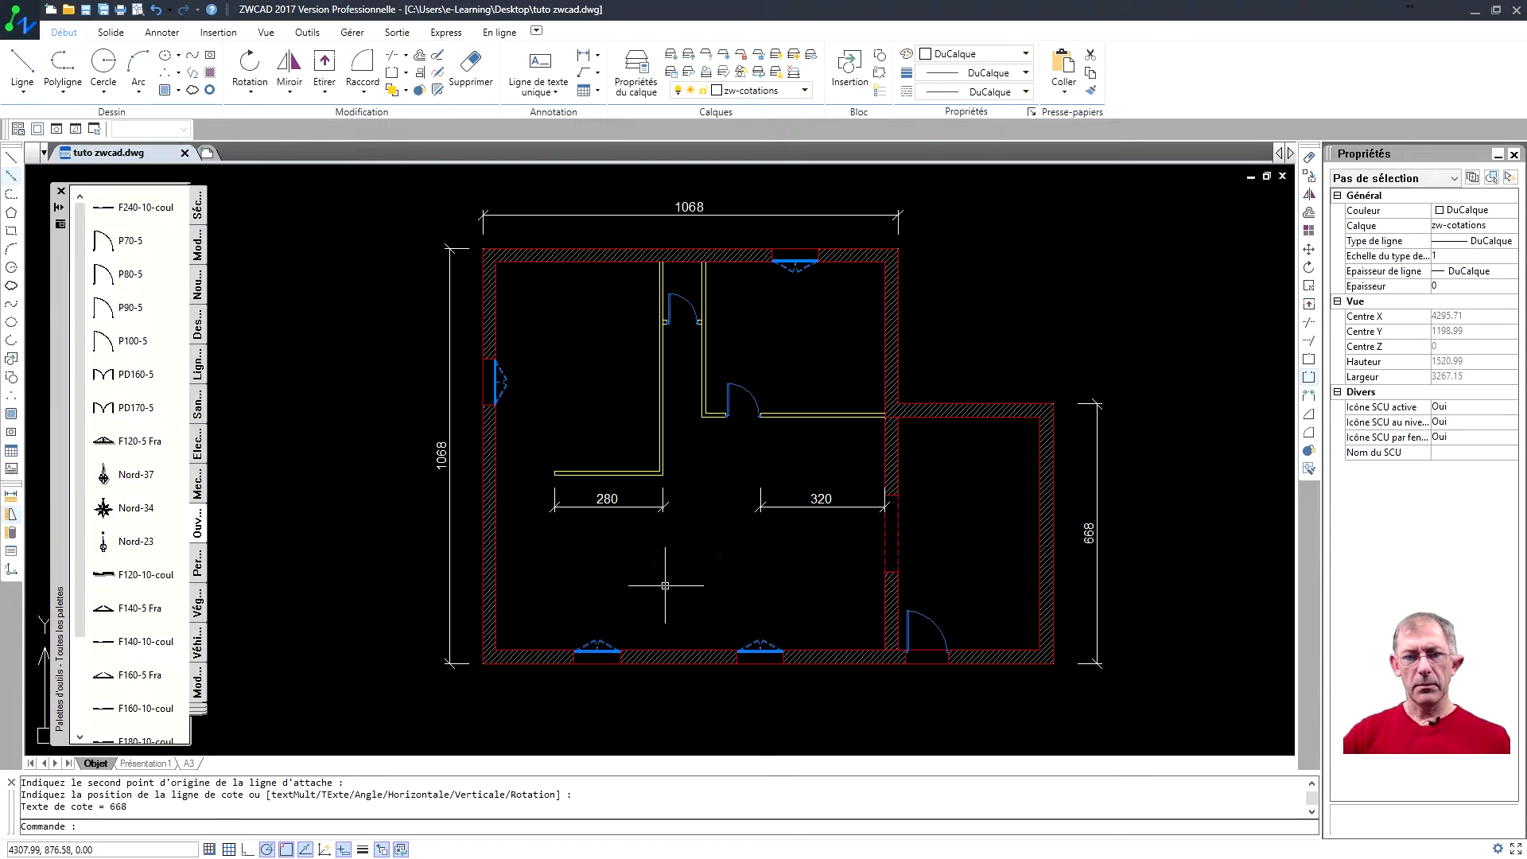
# Step: Dimension the long vertical partition by selecting its left line, placing the dimension on its left side
pyautogui.moveTo(569, 576); pyautogui.dragTo(537, 567, button='middle')
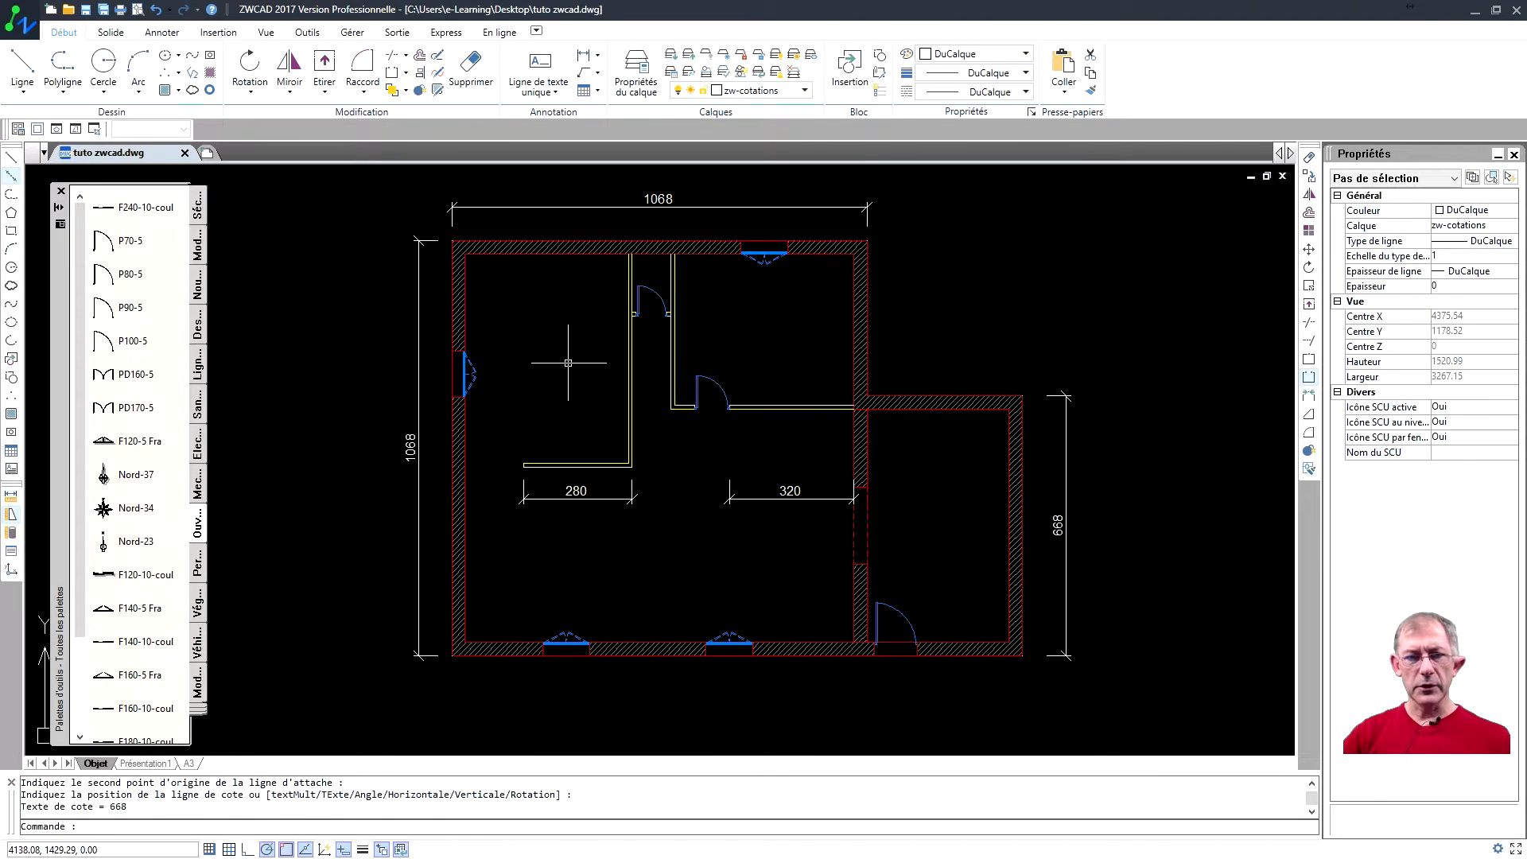
pyautogui.press('Return')
pyautogui.press('Return')
pyautogui.click(625, 336)
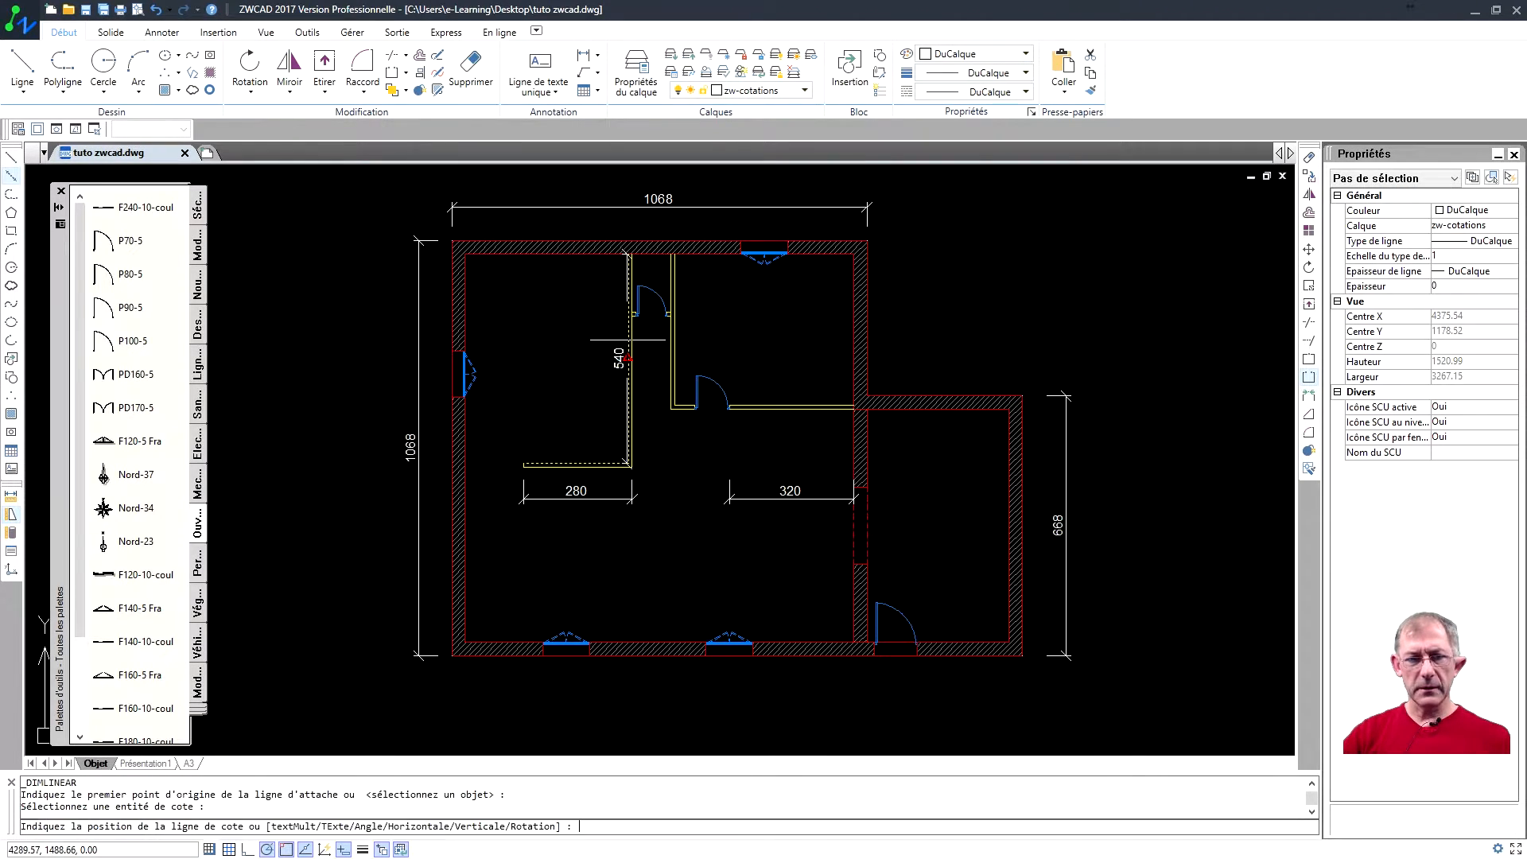
pyautogui.click(592, 362)
# Step: Dimension the shorter vertical partition by selecting its line, placing the dimension inside the upper-right room near the outer wall
pyautogui.press('Return')
pyautogui.press('Return')
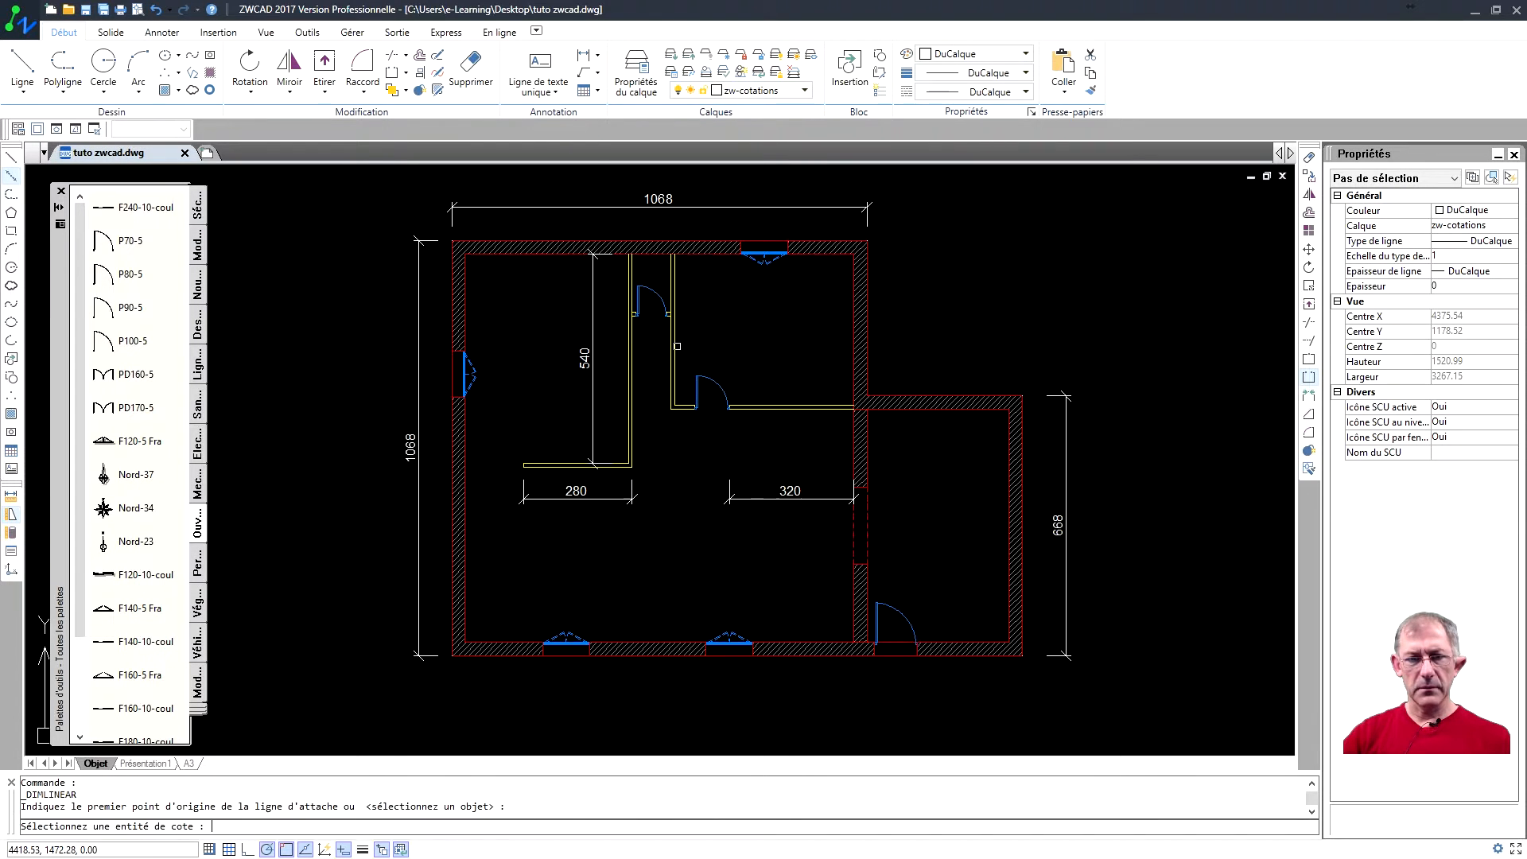
pyautogui.click(673, 302)
pyautogui.click(821, 327)
pyautogui.moveTo(723, 443)
pyautogui.mouseDown(button='middle')
pyautogui.moveTo(695, 433)
pyautogui.moveTo(735, 462)
pyautogui.moveTo(717, 443)
pyautogui.mouseUp(button='middle')
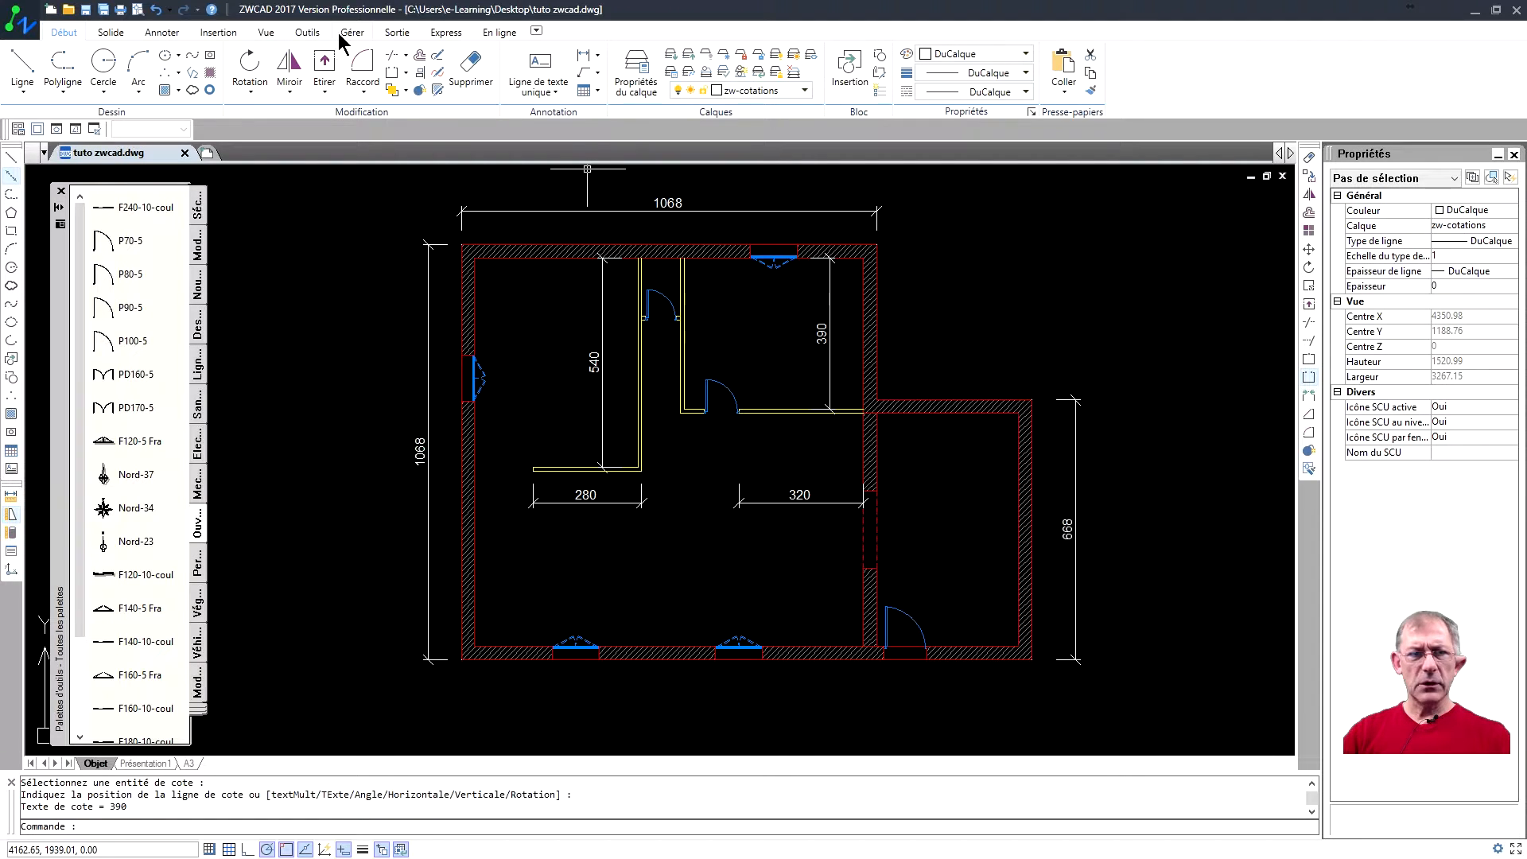
# Step: Open the ISO-25 dimension style for modification and review its line, symbol and arrow, and text settings
pyautogui.click(308, 32)
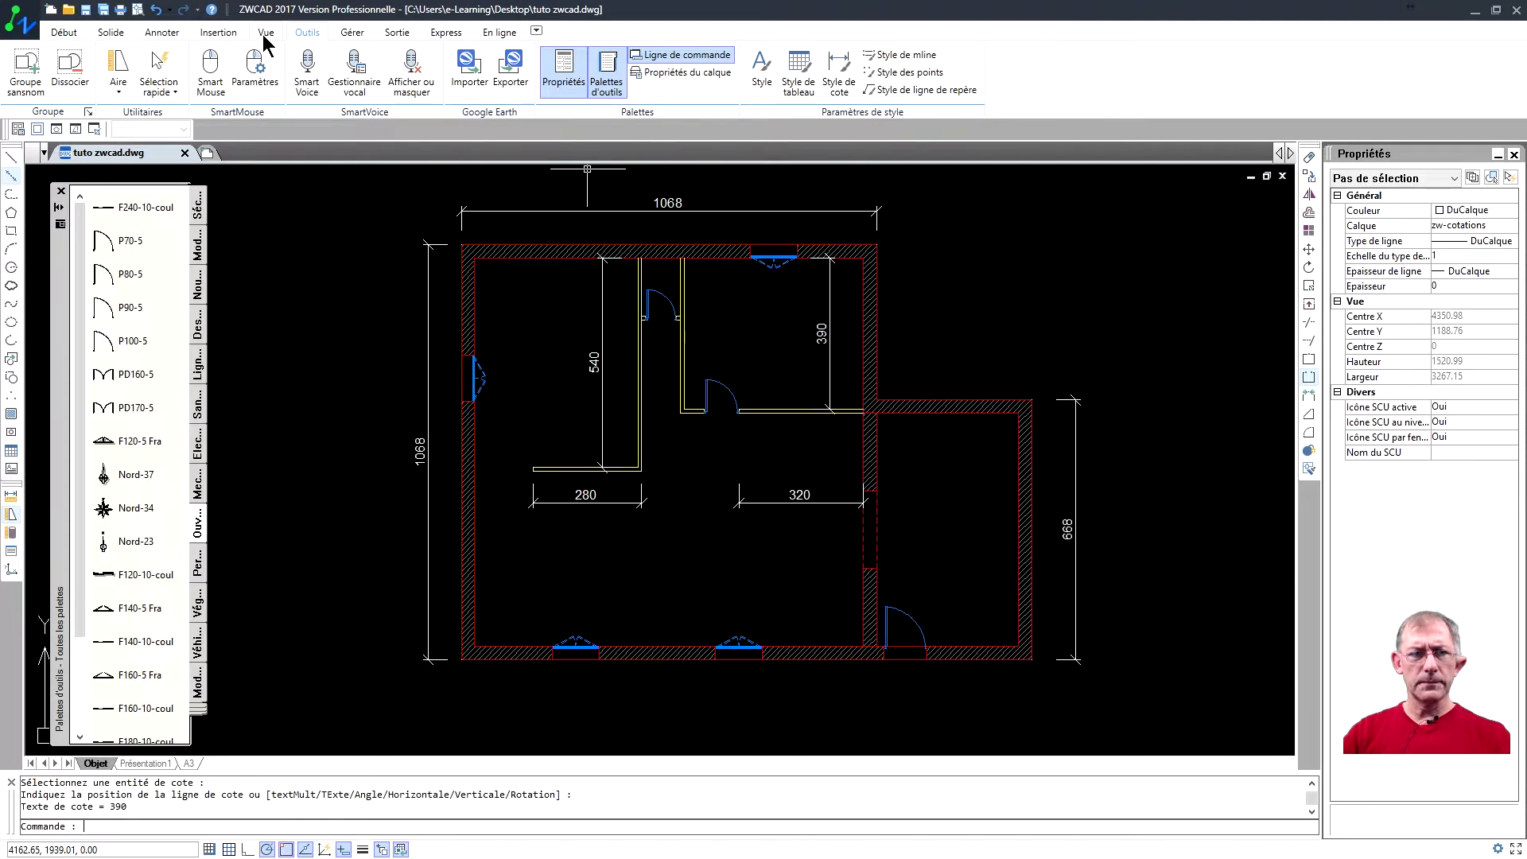
pyautogui.click(163, 34)
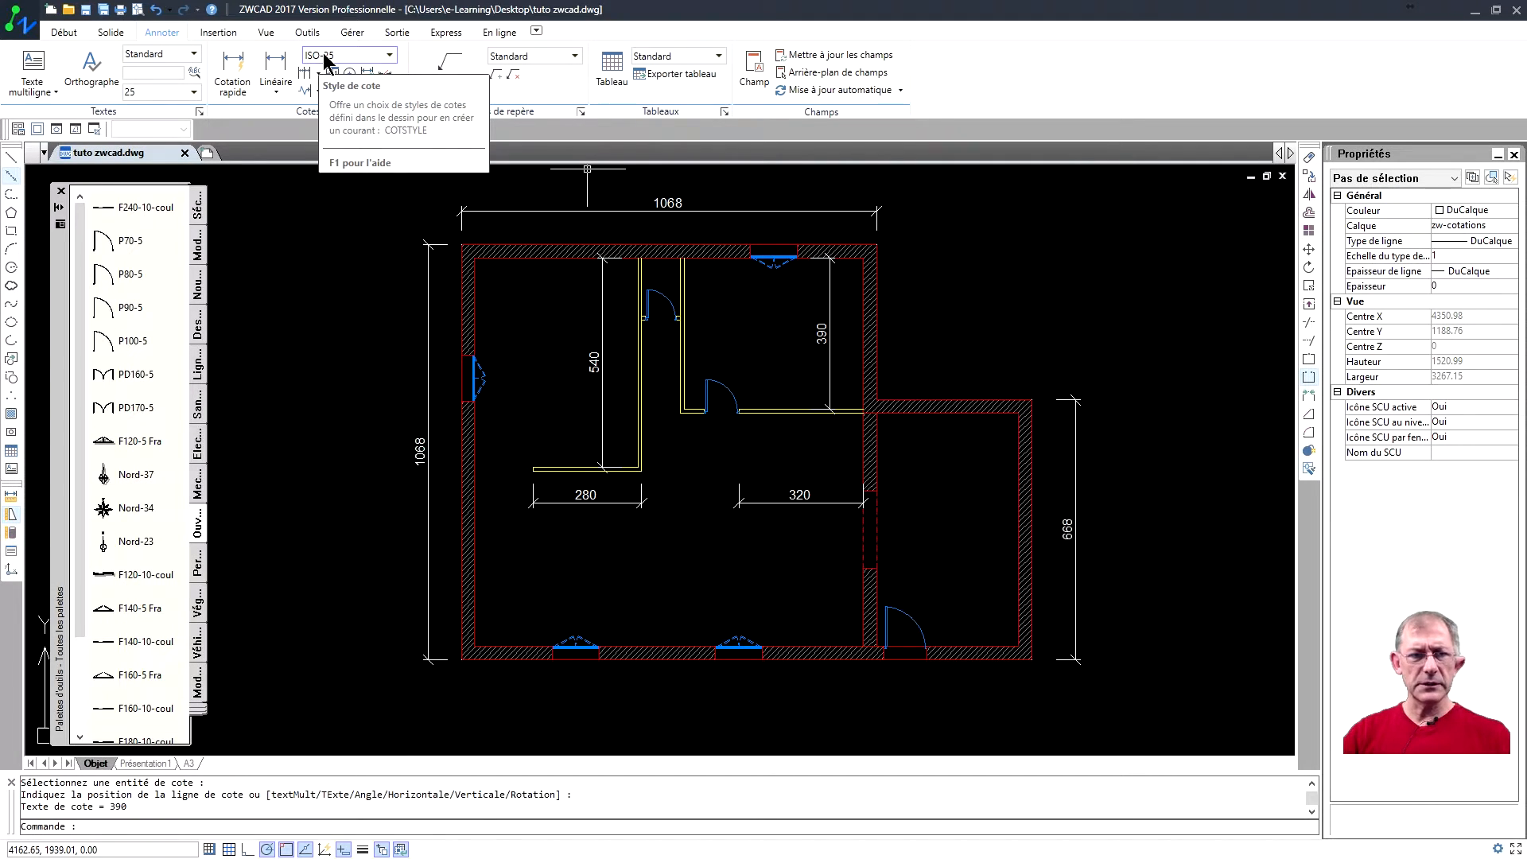
pyautogui.click(401, 112)
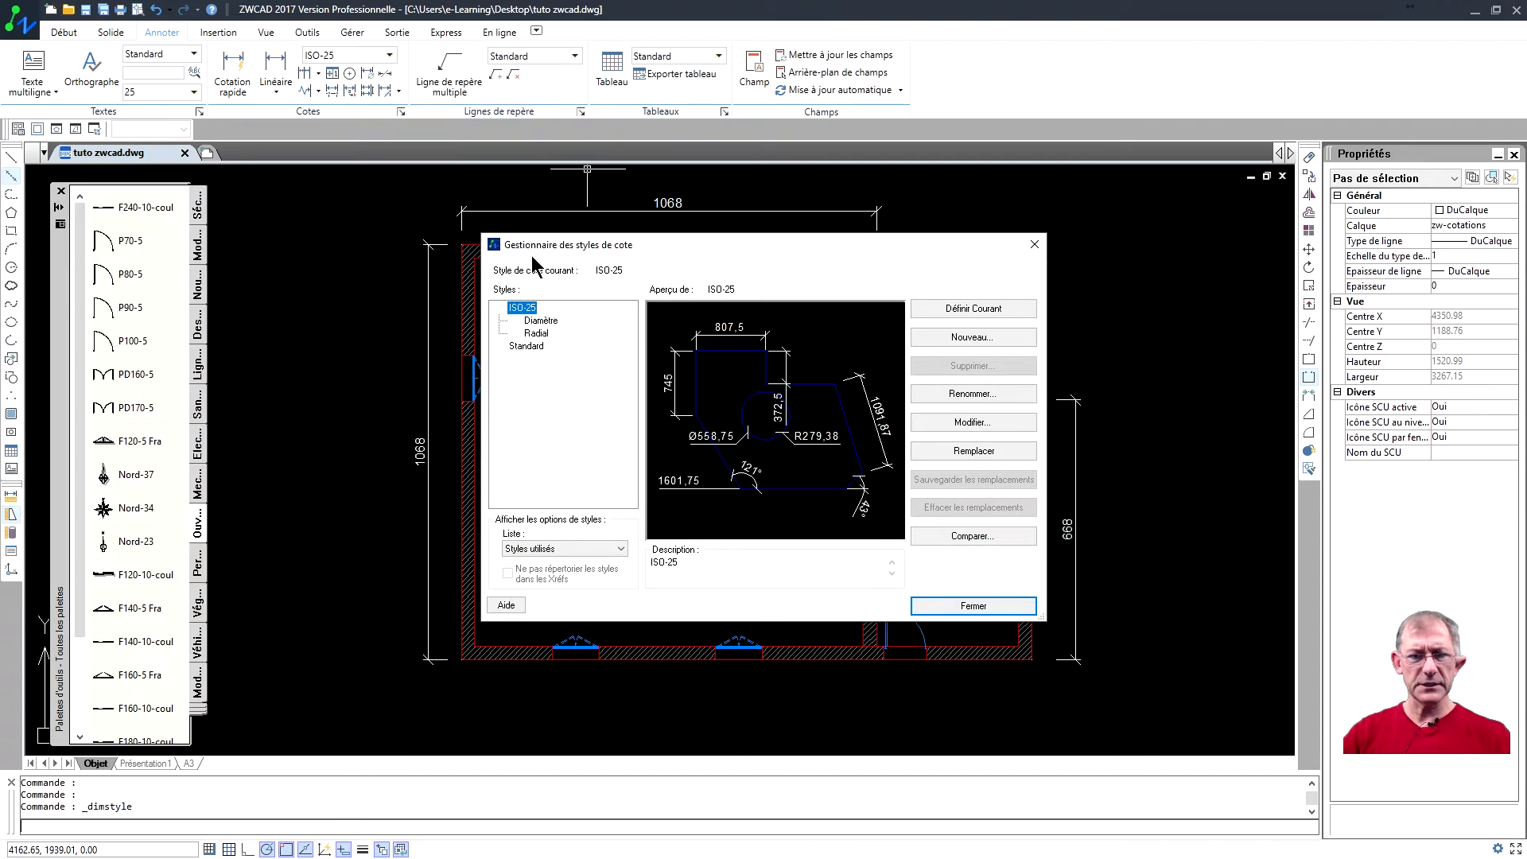
pyautogui.click(969, 418)
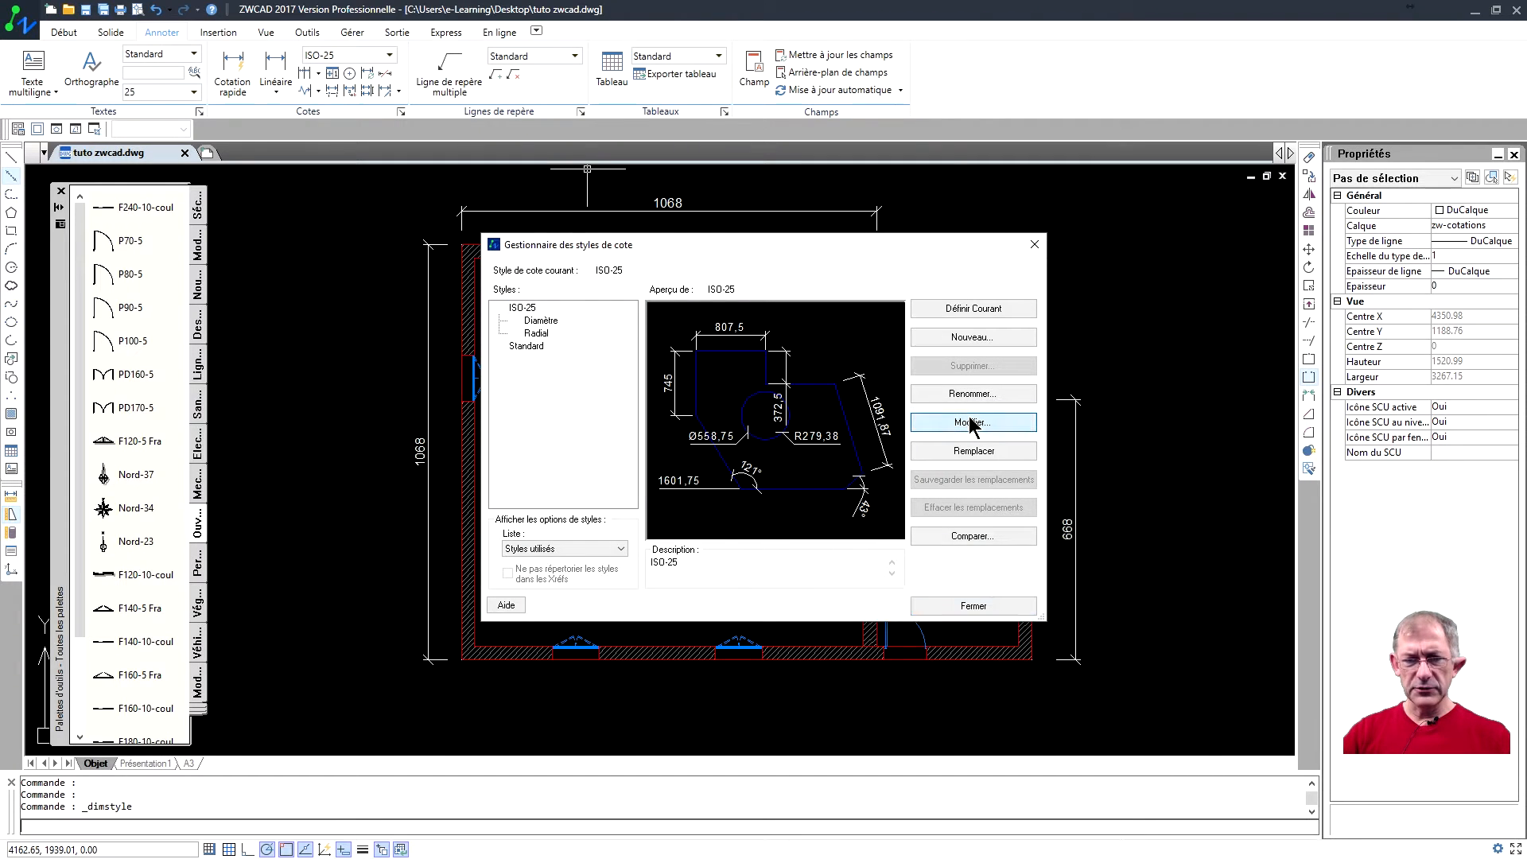
pyautogui.click(560, 262)
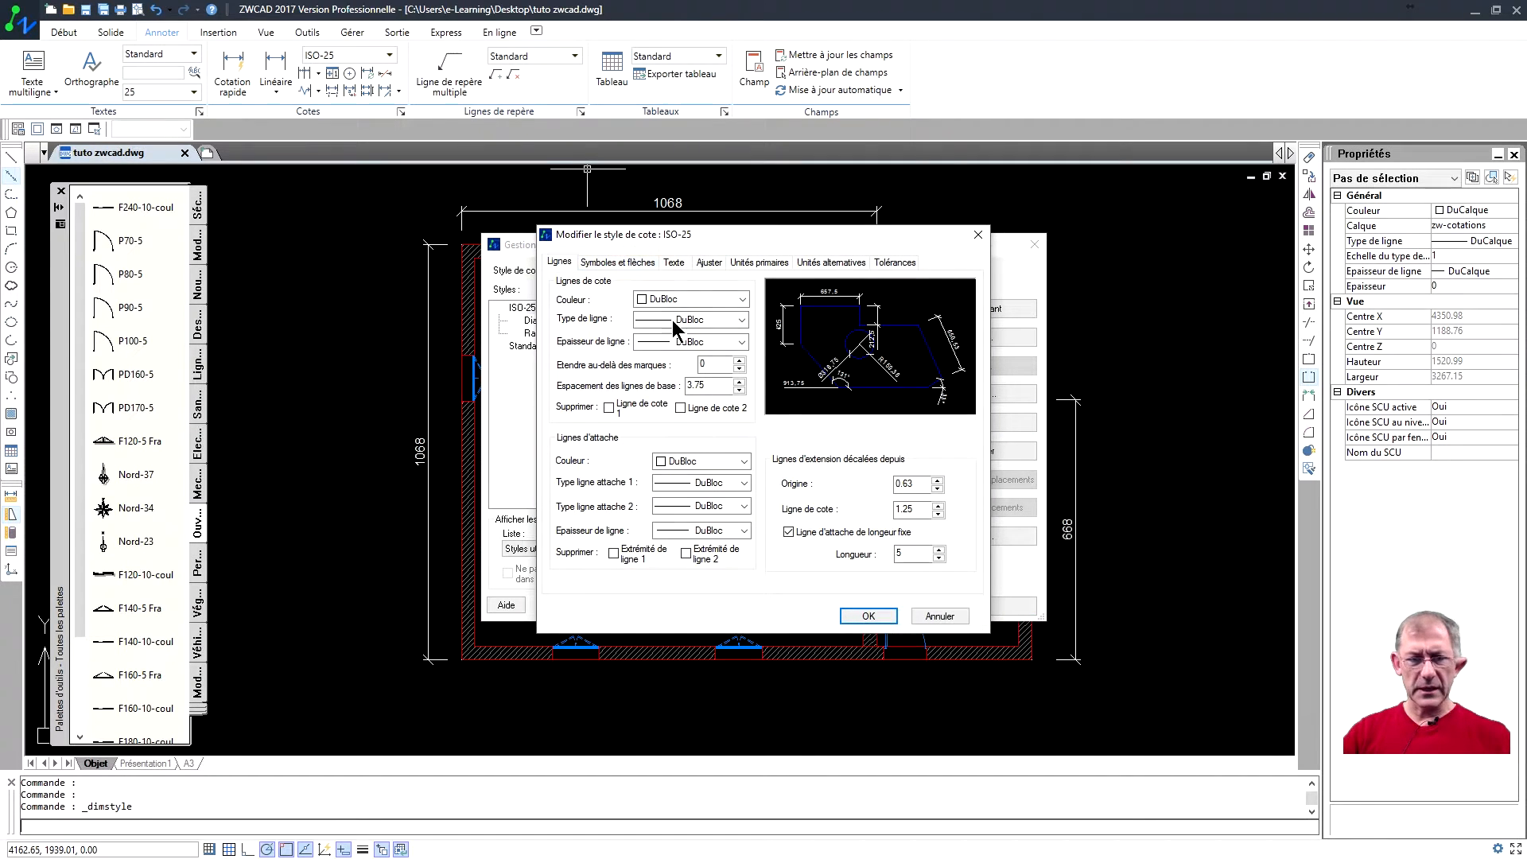
pyautogui.click(625, 263)
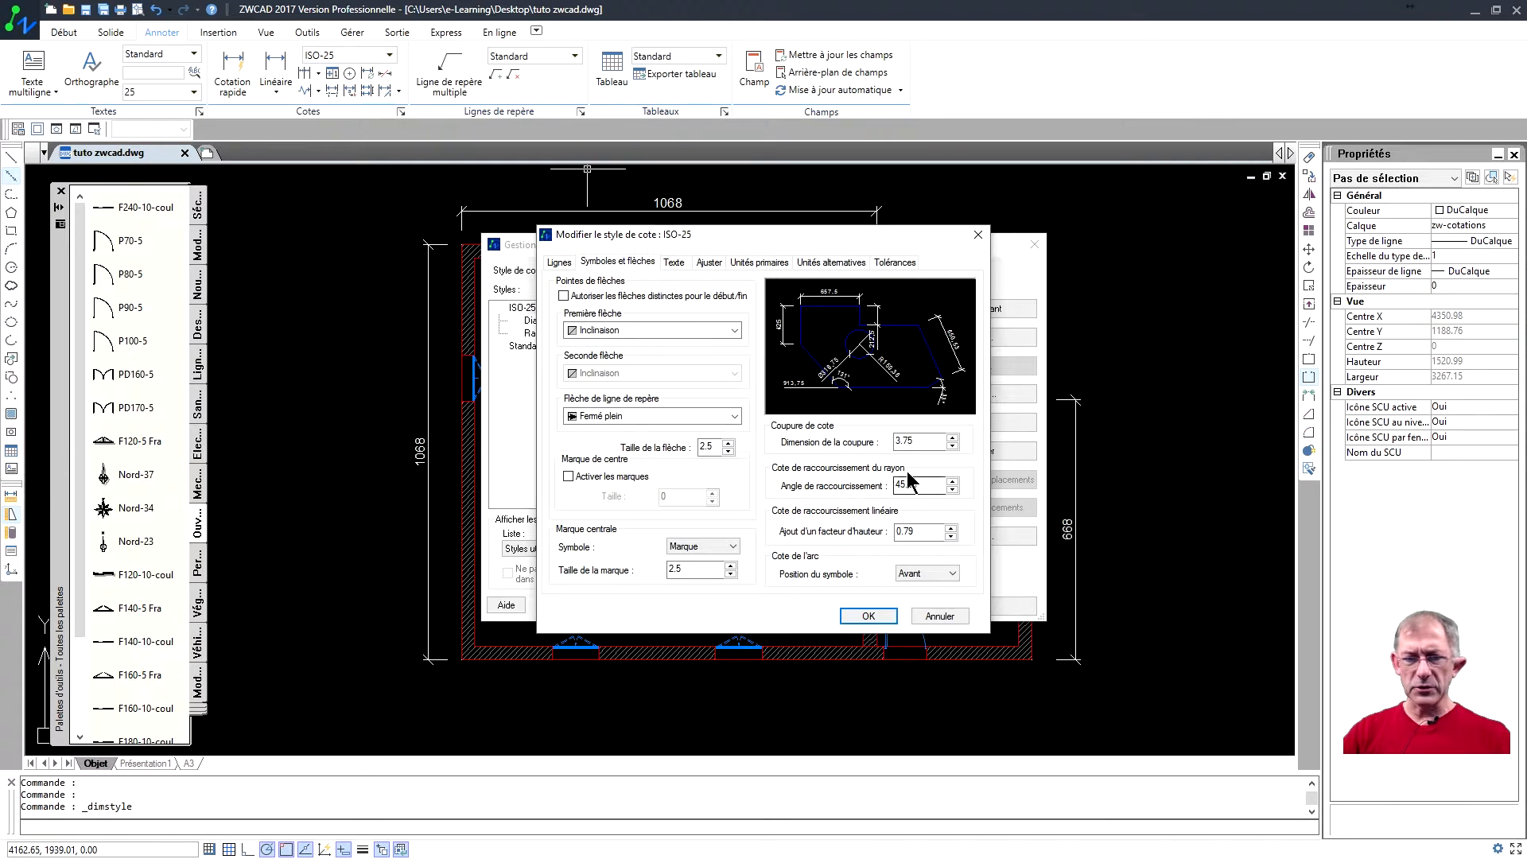
pyautogui.click(683, 259)
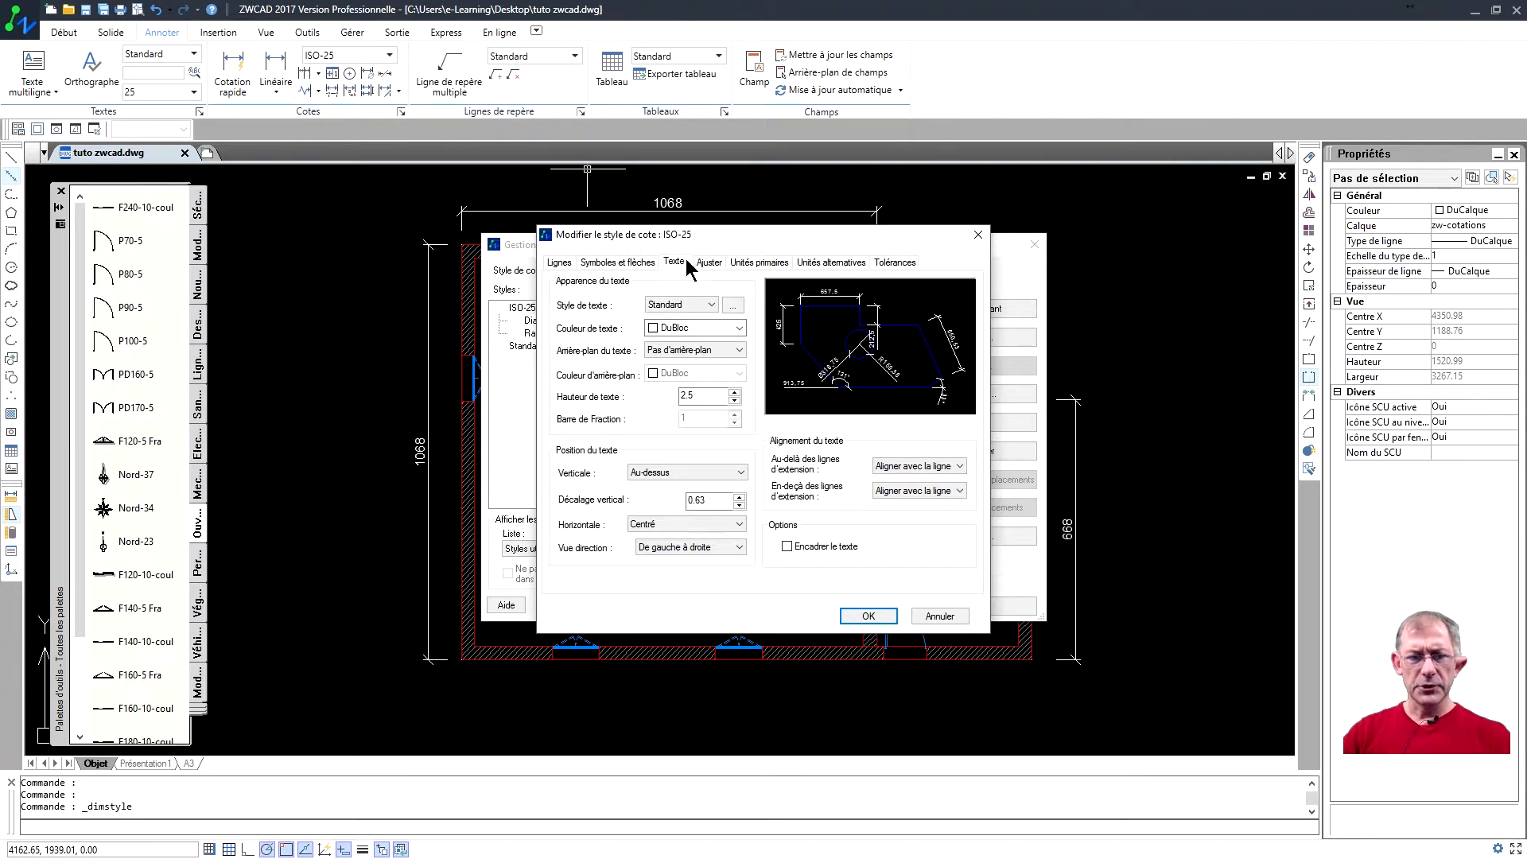
# Step: Reduce the general scale of the ISO-25 dimension style, apply the change and close the style manager
pyautogui.click(709, 262)
pyautogui.moveTo(708, 566); pyautogui.dragTo(663, 567)
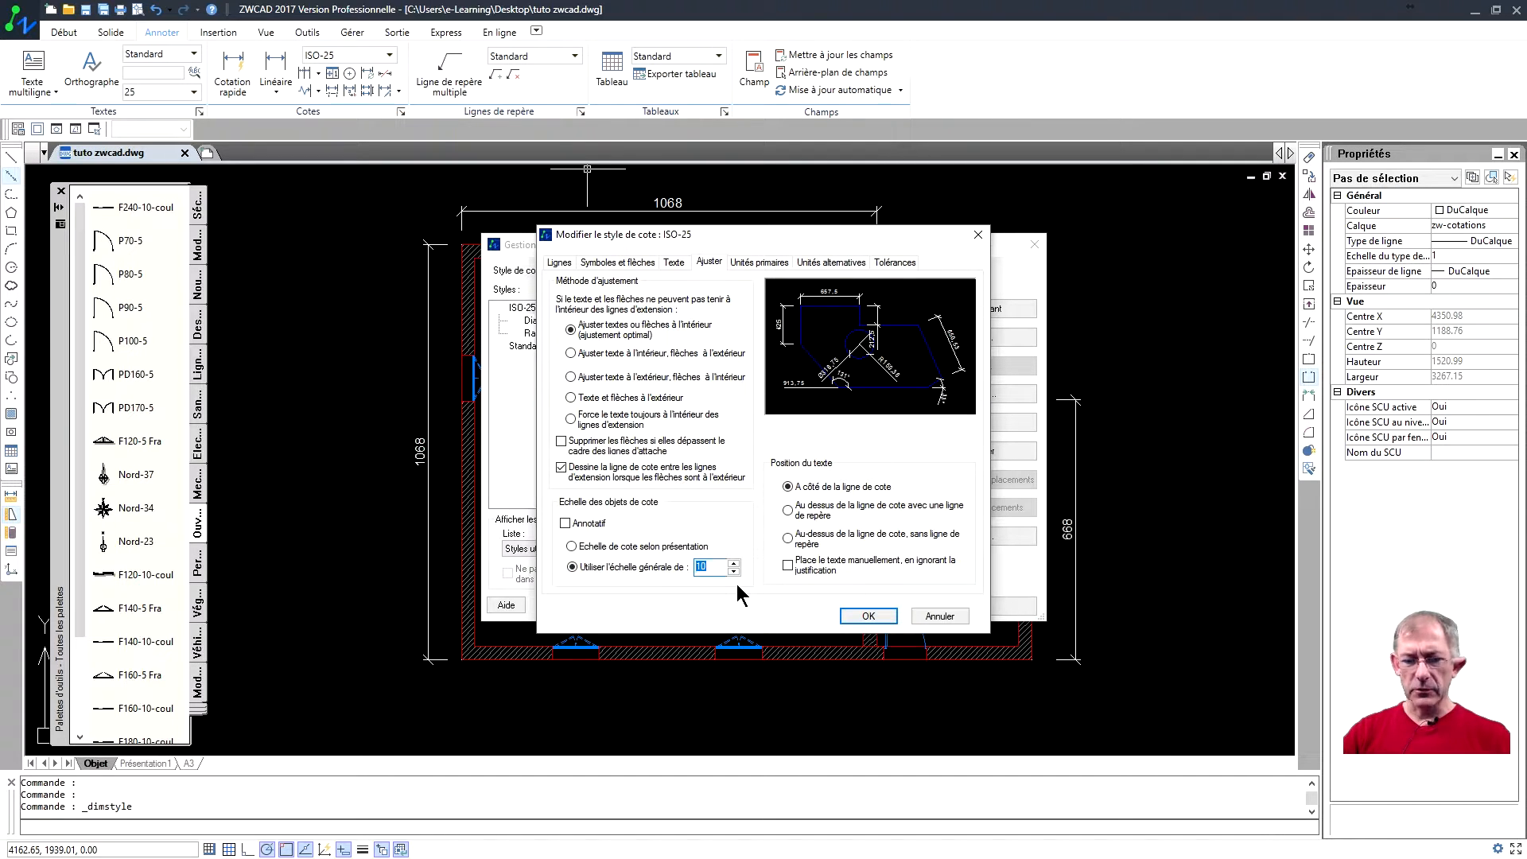
pyautogui.click(868, 616)
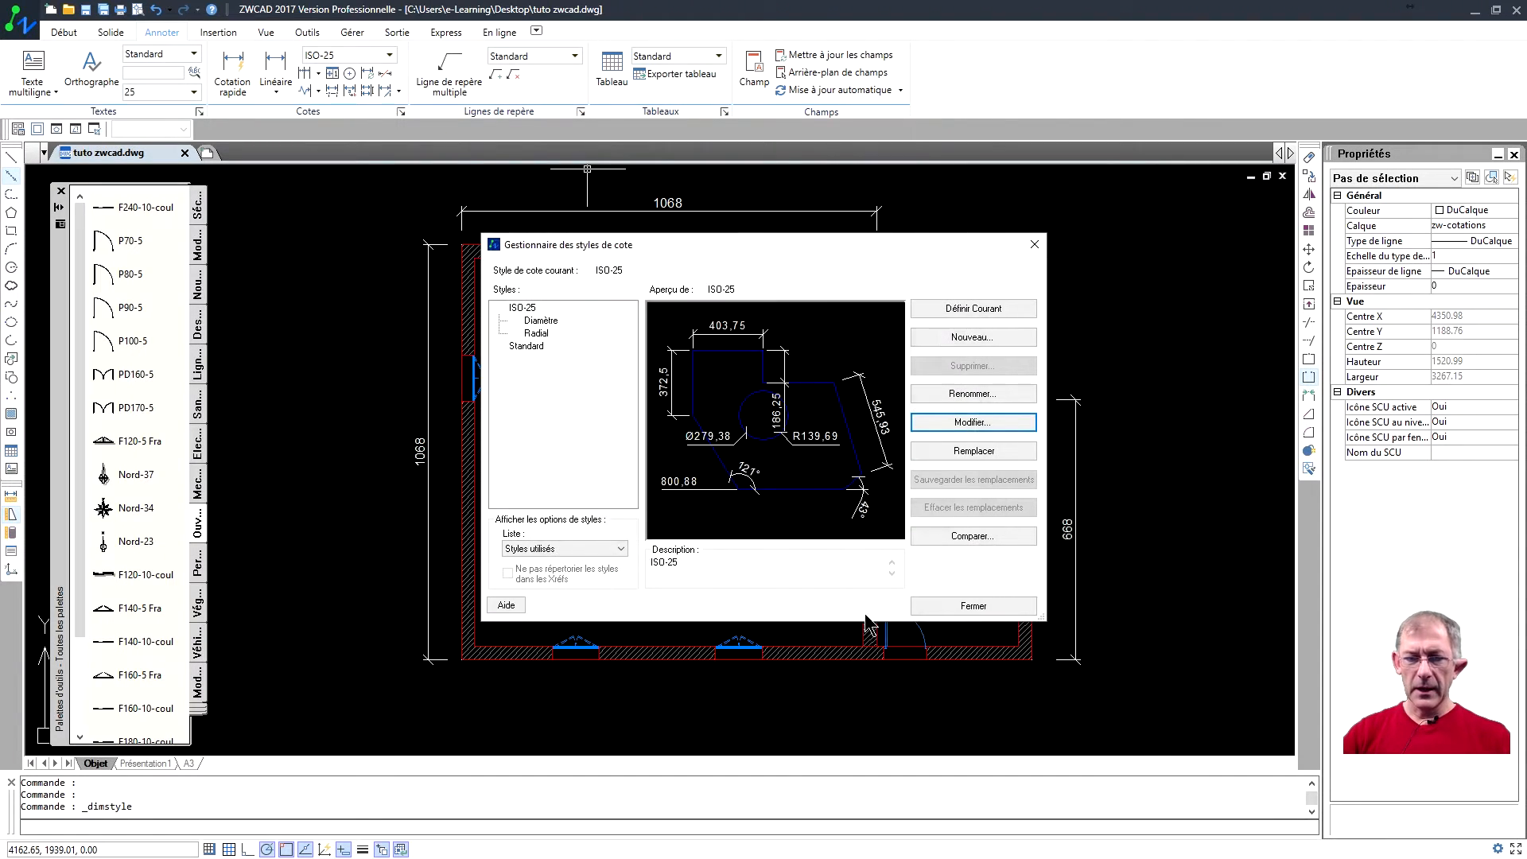
pyautogui.click(967, 603)
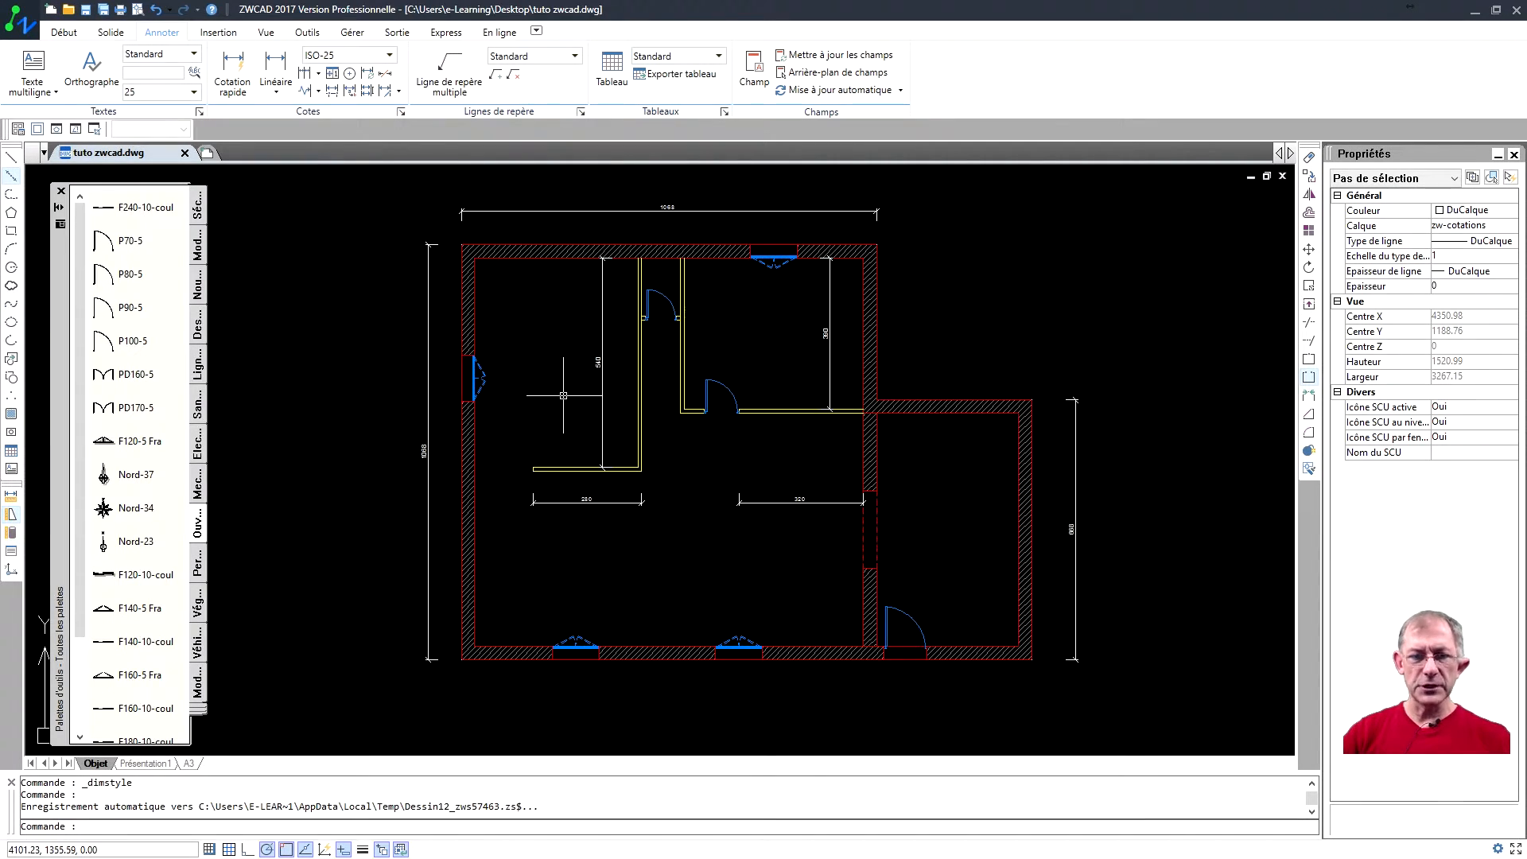
pyautogui.moveTo(560, 393); pyautogui.dragTo(574, 402, button='middle')
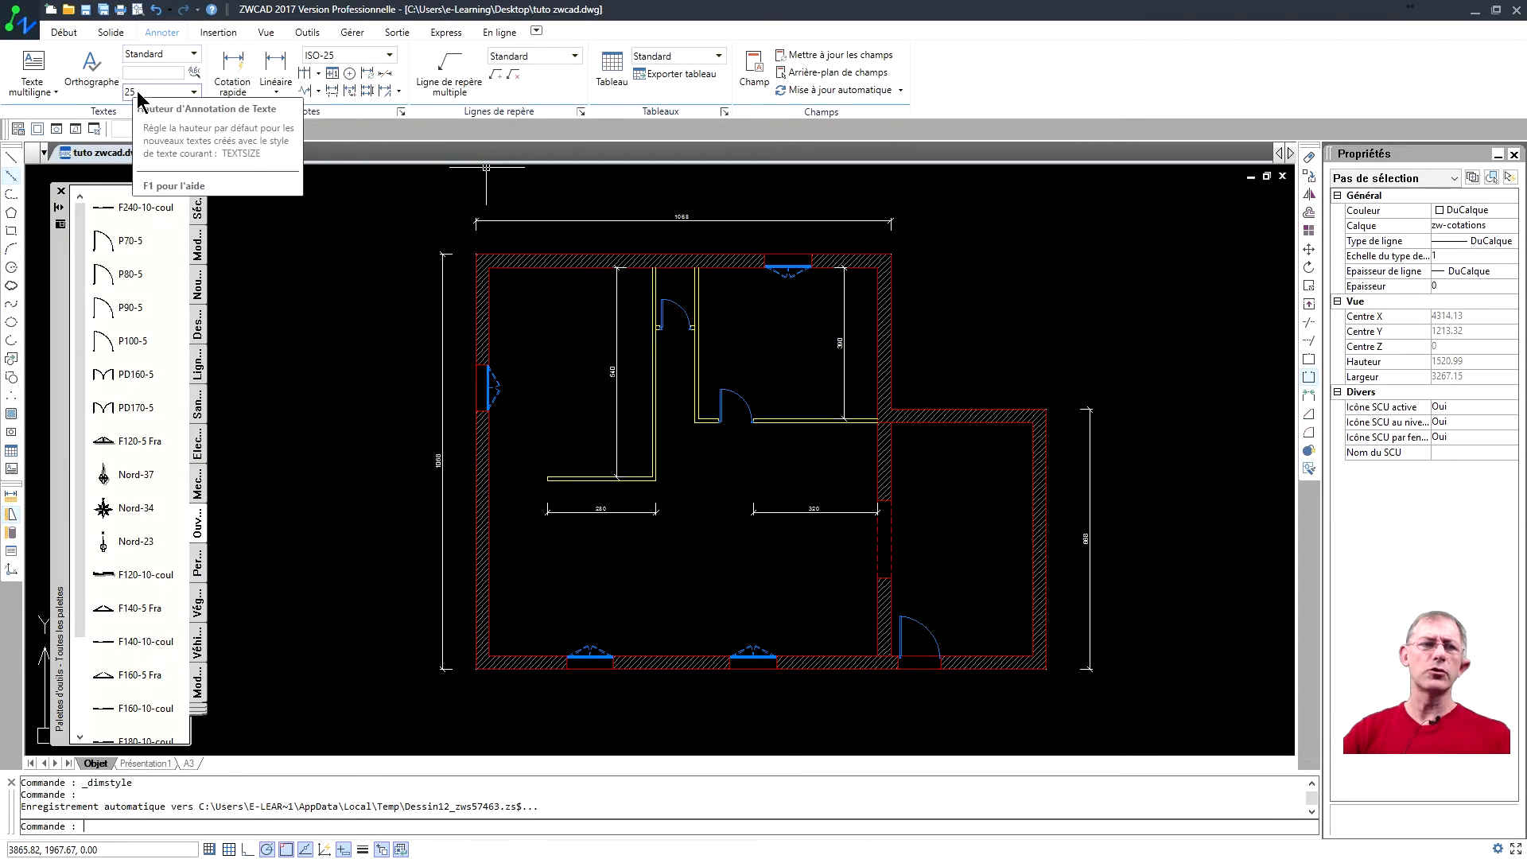
# Step: Add the multiline text "Cuisine ouverte" on two lines in the upper-left room
pyautogui.click(66, 33)
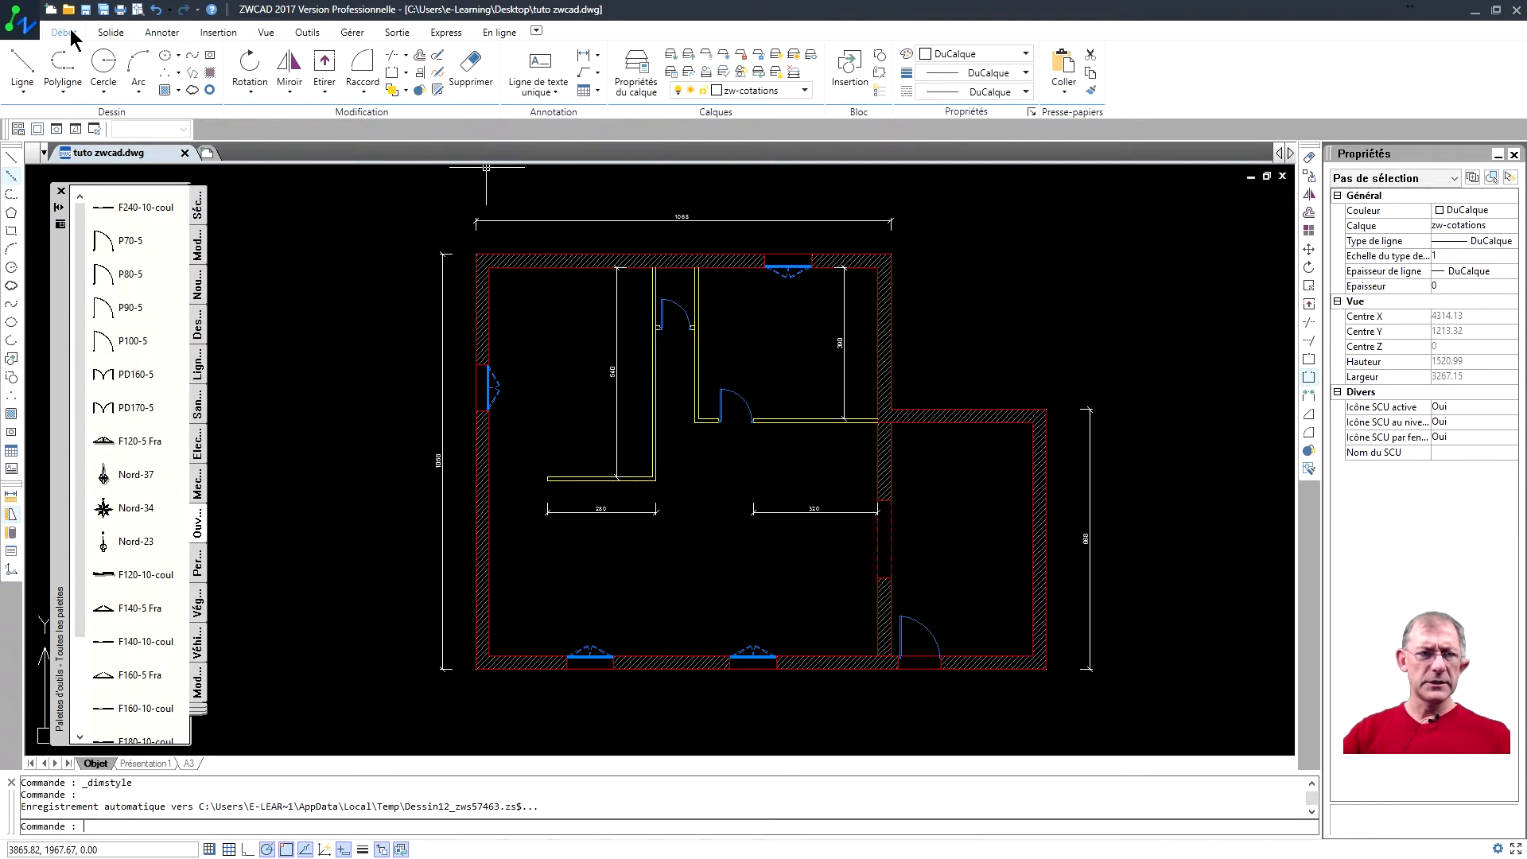
pyautogui.click(556, 91)
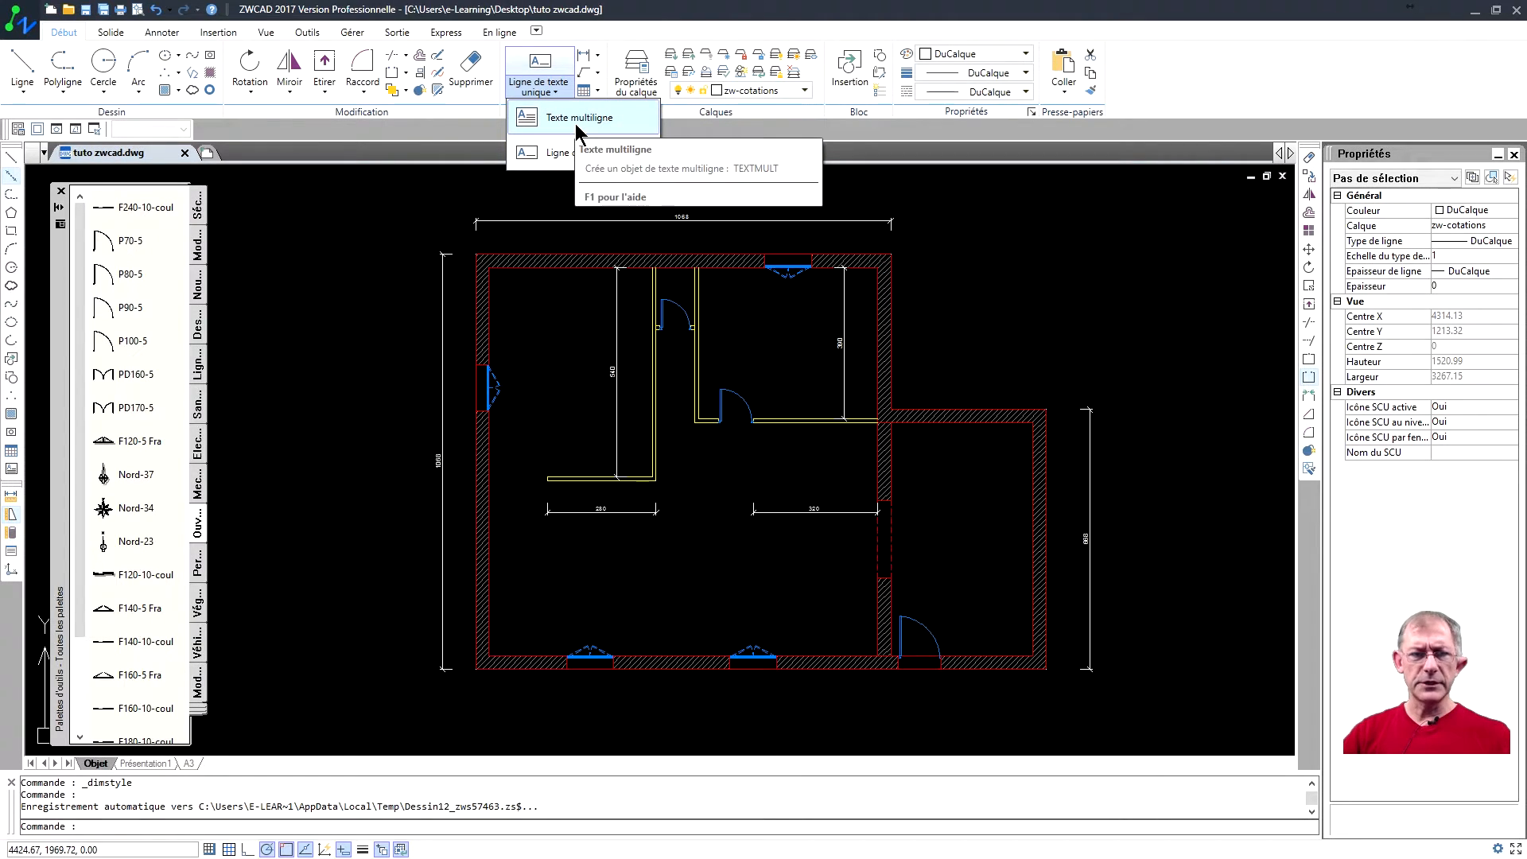
pyautogui.click(578, 119)
pyautogui.scroll(1, 555, 334)
pyautogui.click(529, 354)
pyautogui.click(659, 410)
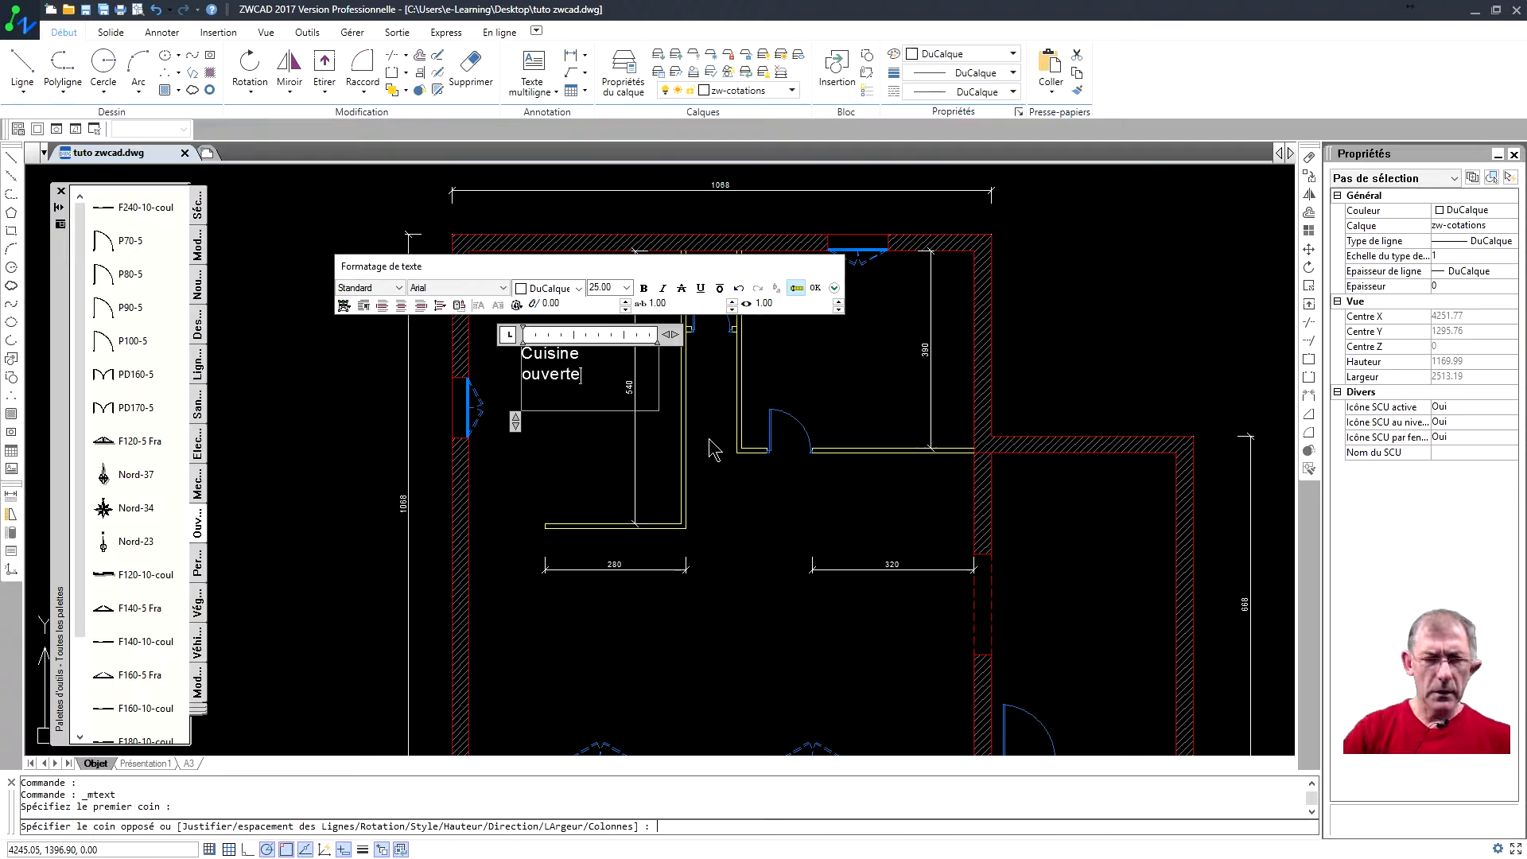
pyautogui.click(815, 288)
# Step: Edit the kitchen label and delete the word "ouverte", leaving only "Cuisine"
pyautogui.click(557, 374)
pyautogui.moveTo(576, 391); pyautogui.dragTo(526, 390)
pyautogui.click(562, 383)
pyautogui.doubleClick(577, 377)
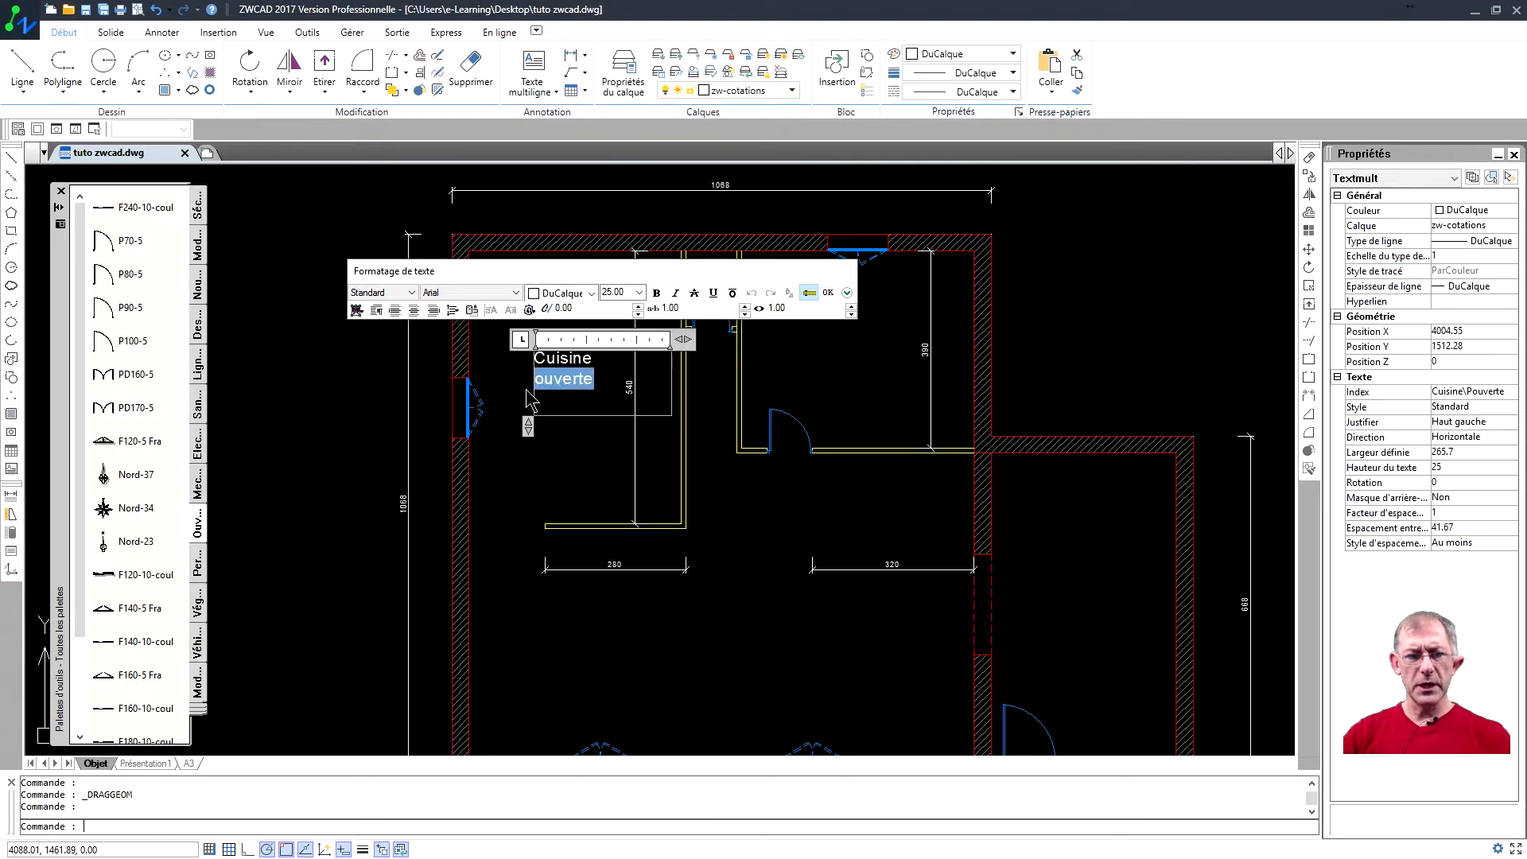
pyautogui.press('Delete')
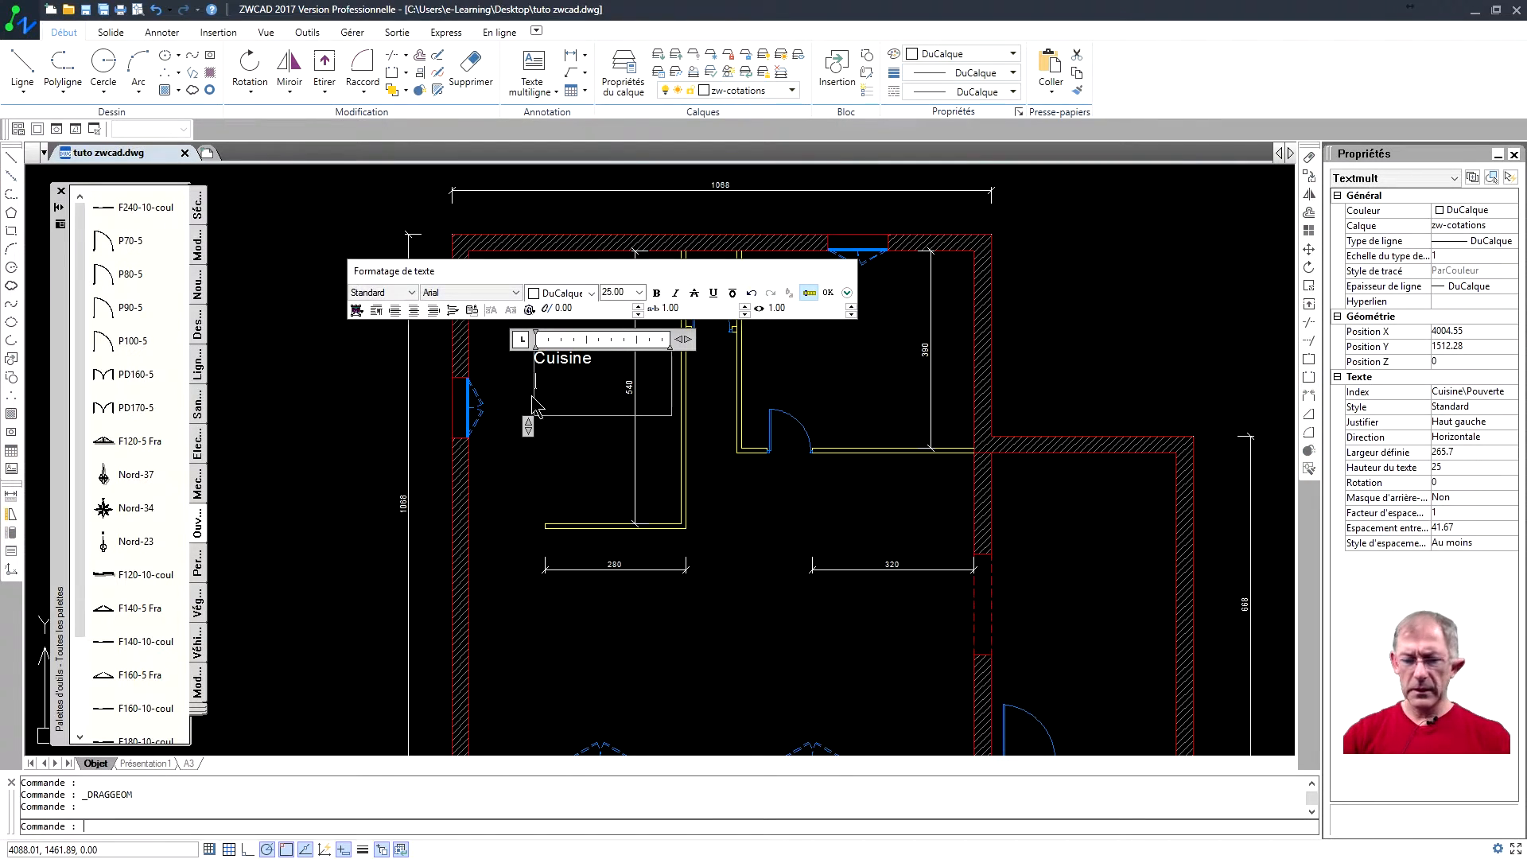
pyautogui.click(828, 292)
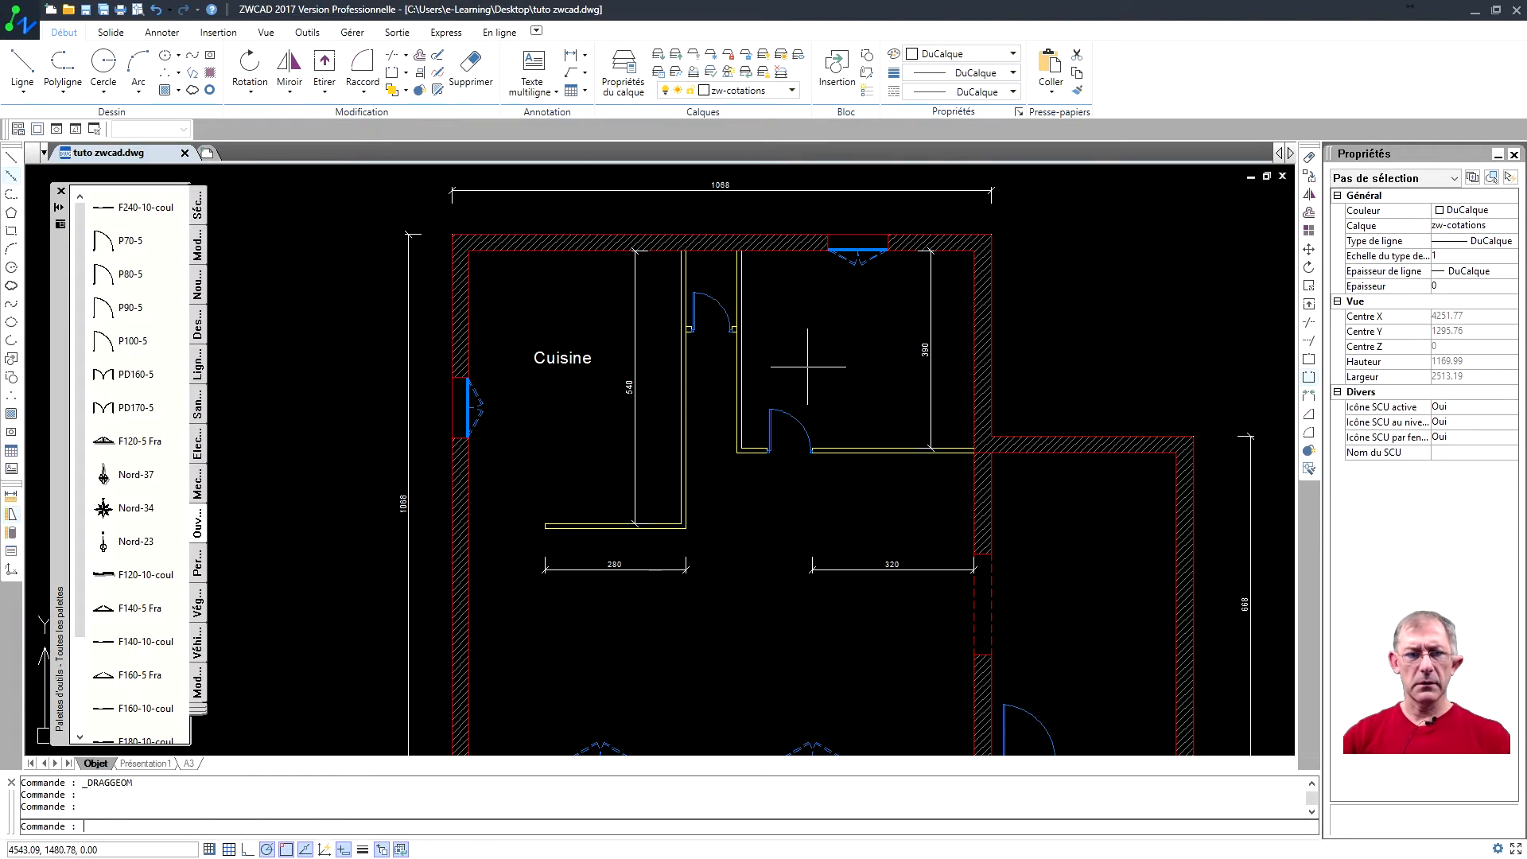
# Step: Start a single-line text of height 25 beside the inner wall near the entrance door, rotated to read vertically upward
pyautogui.moveTo(632, 427); pyautogui.dragTo(599, 434, button='middle')
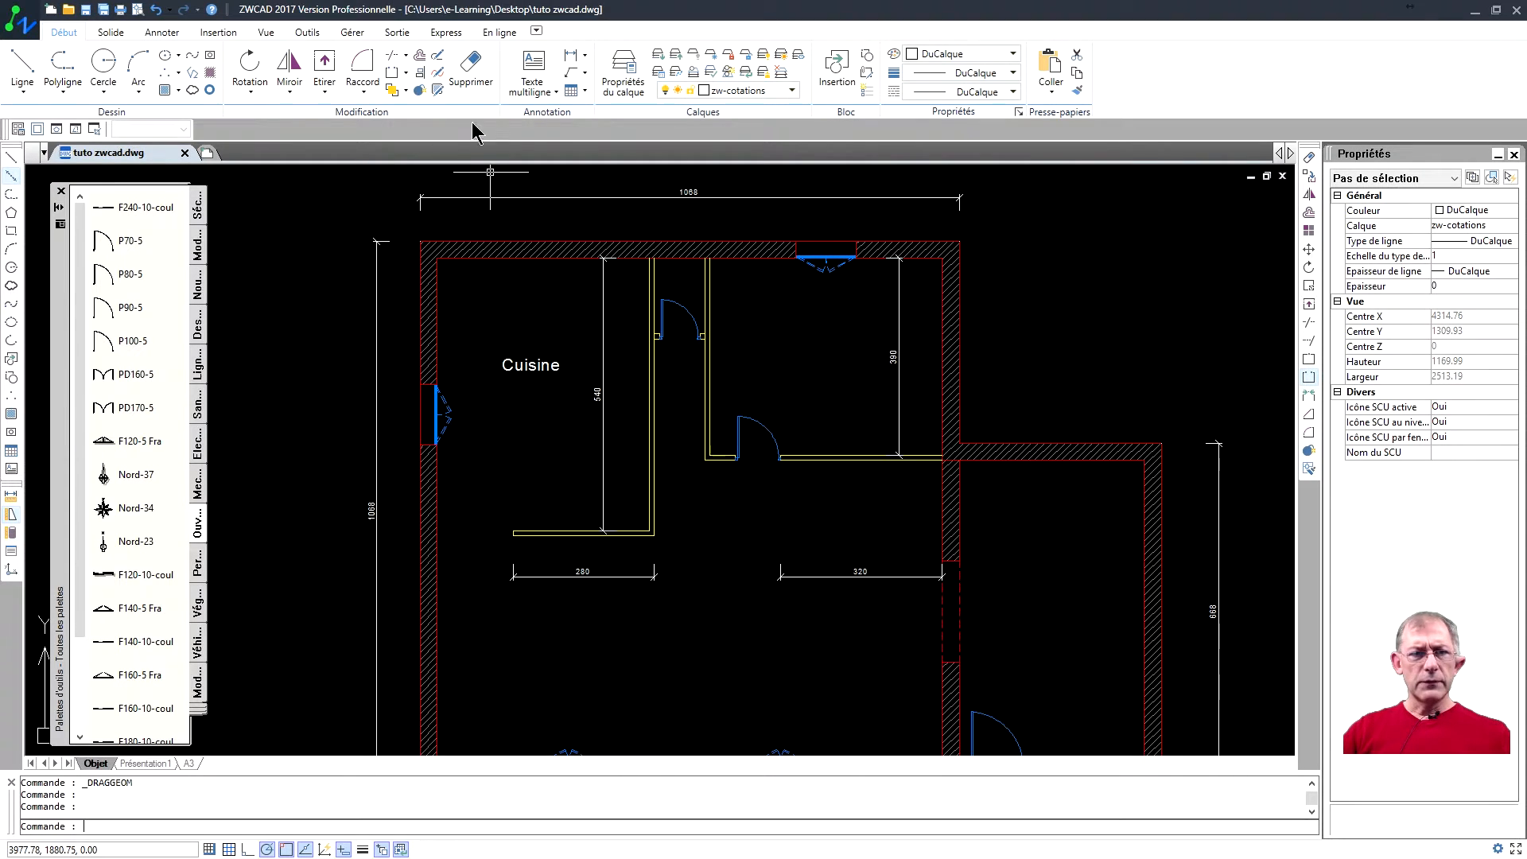
pyautogui.moveTo(639, 327); pyautogui.dragTo(599, 300, button='middle')
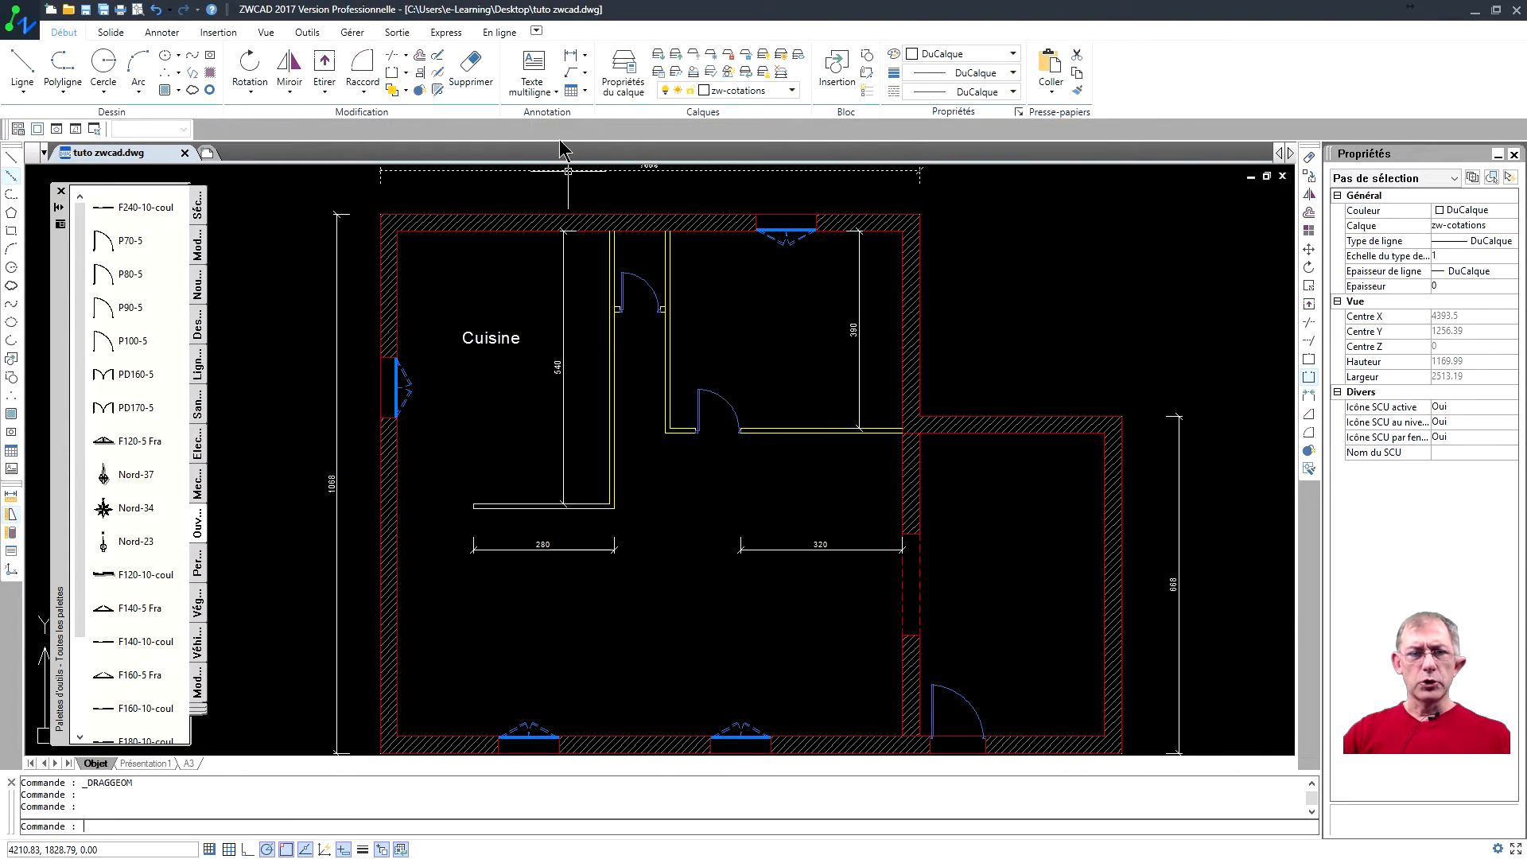
pyautogui.click(548, 89)
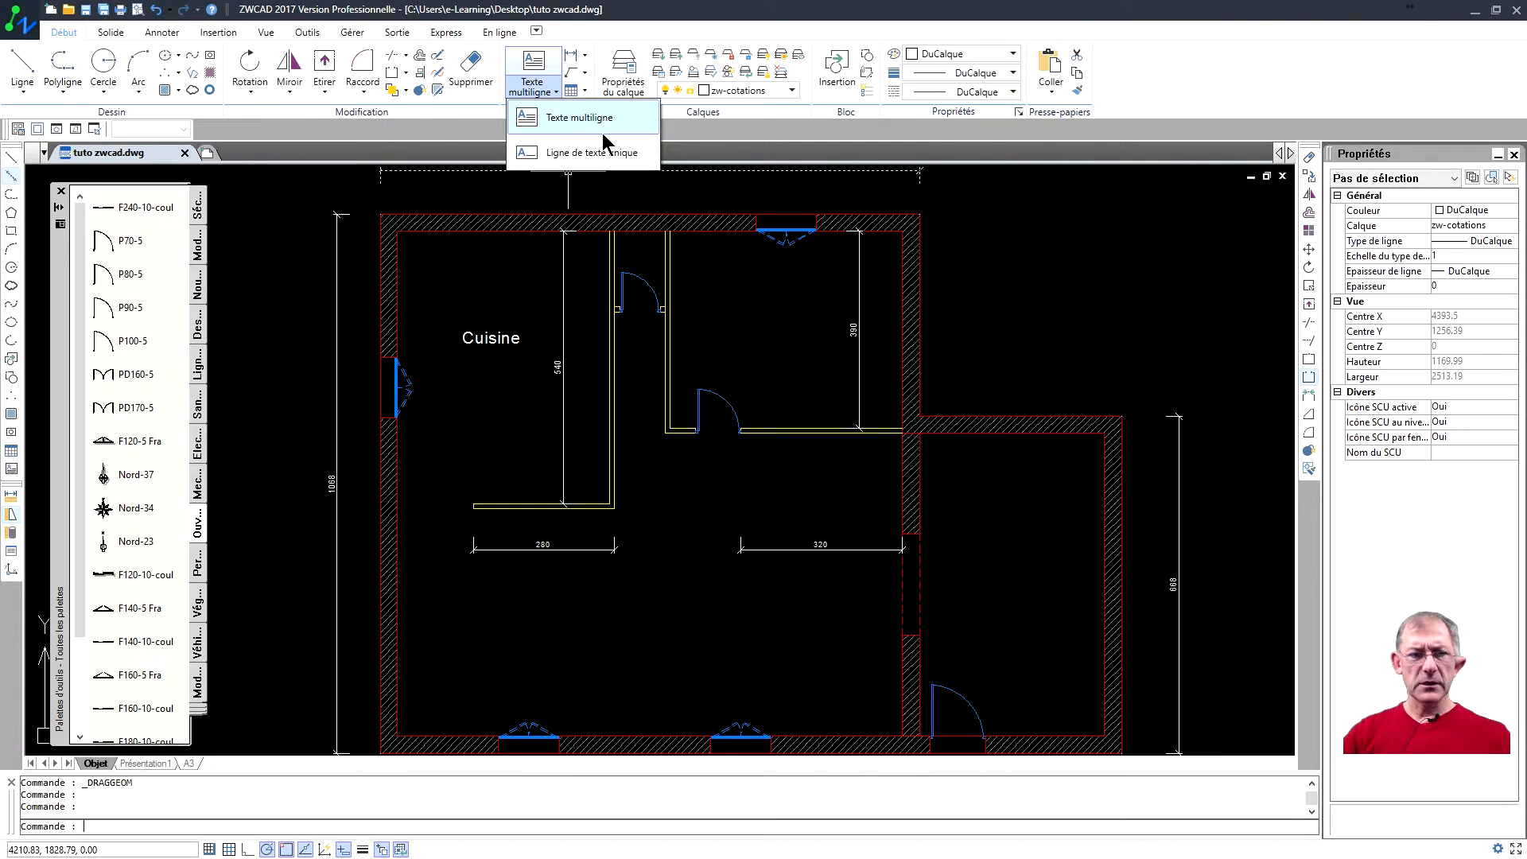
pyautogui.click(593, 152)
pyautogui.moveTo(807, 460)
pyautogui.mouseDown(button='middle')
pyautogui.moveTo(876, 457)
pyautogui.moveTo(880, 393)
pyautogui.mouseUp(button='middle')
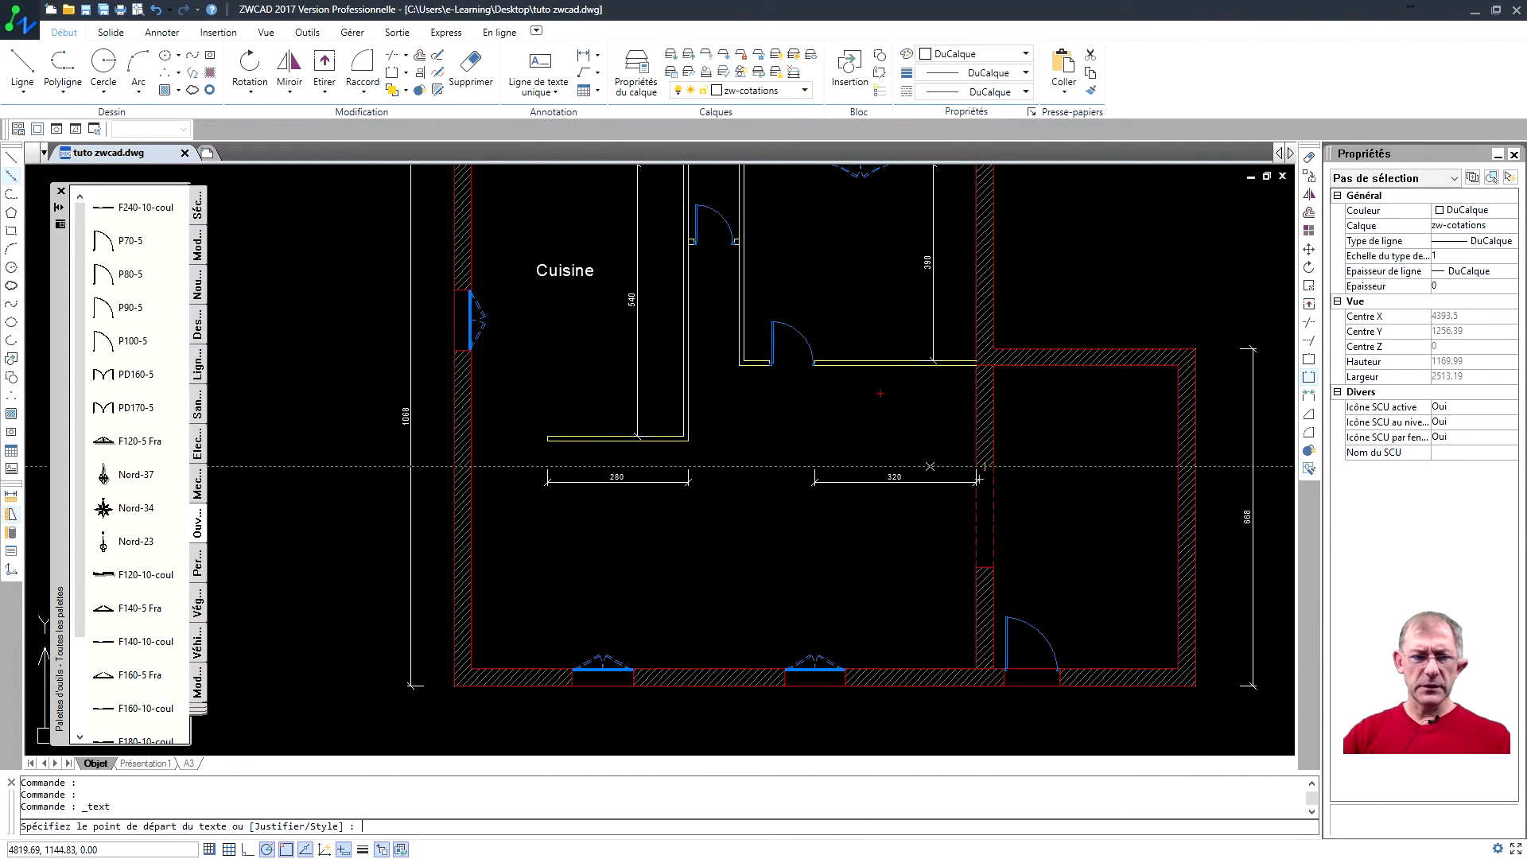
pyautogui.moveTo(743, 573); pyautogui.dragTo(655, 556, button='middle')
pyautogui.moveTo(855, 579)
pyautogui.mouseDown(button='middle')
pyautogui.moveTo(750, 522)
pyautogui.moveTo(684, 529)
pyautogui.mouseUp(button='middle')
pyautogui.scroll(2, 772, 557)
pyautogui.scroll(4, 792, 546)
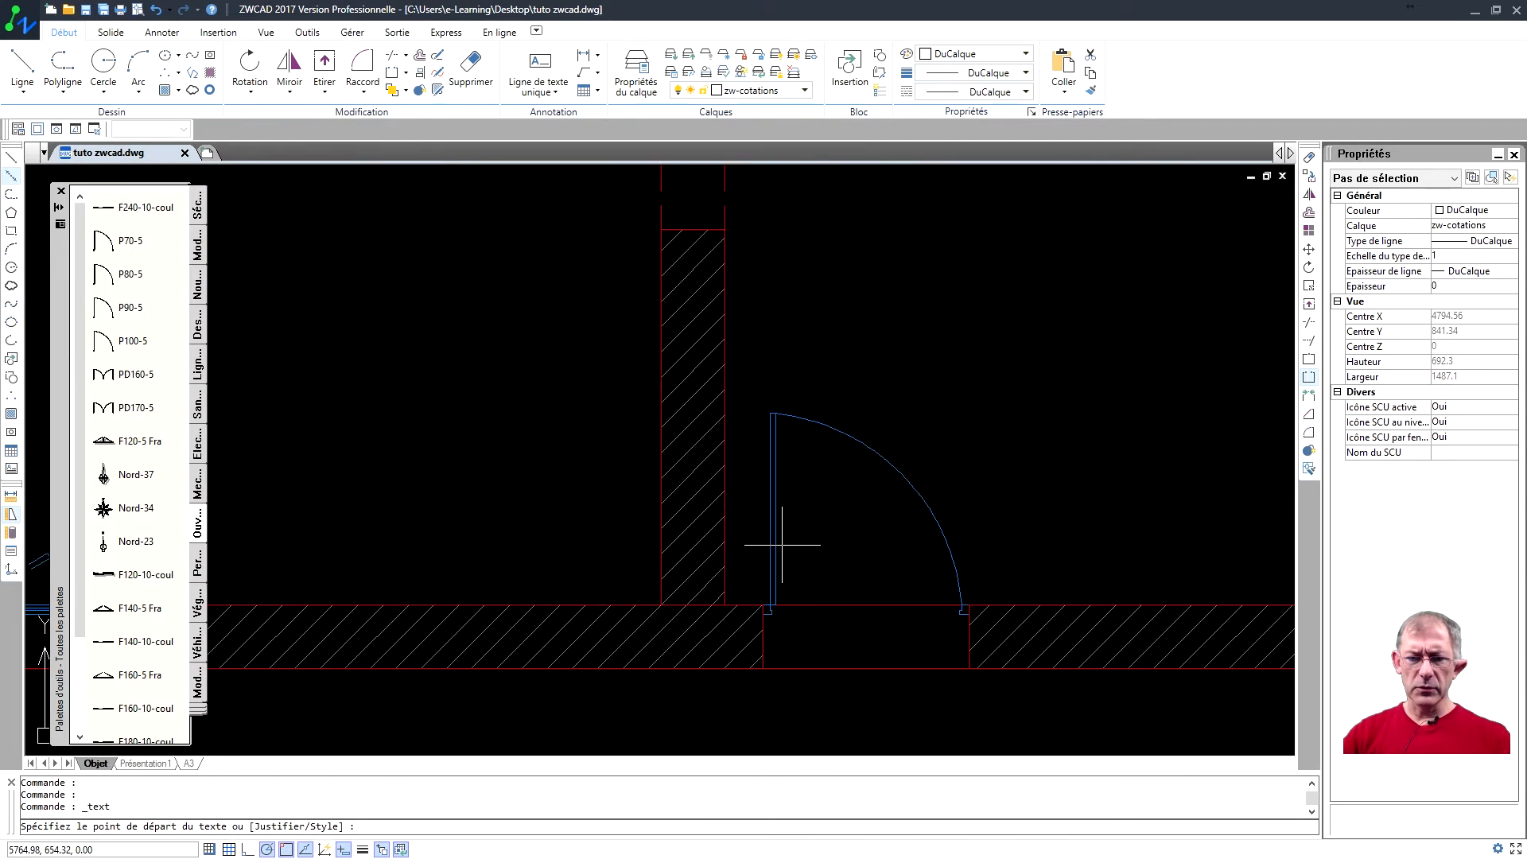
pyautogui.scroll(-9, 755, 581)
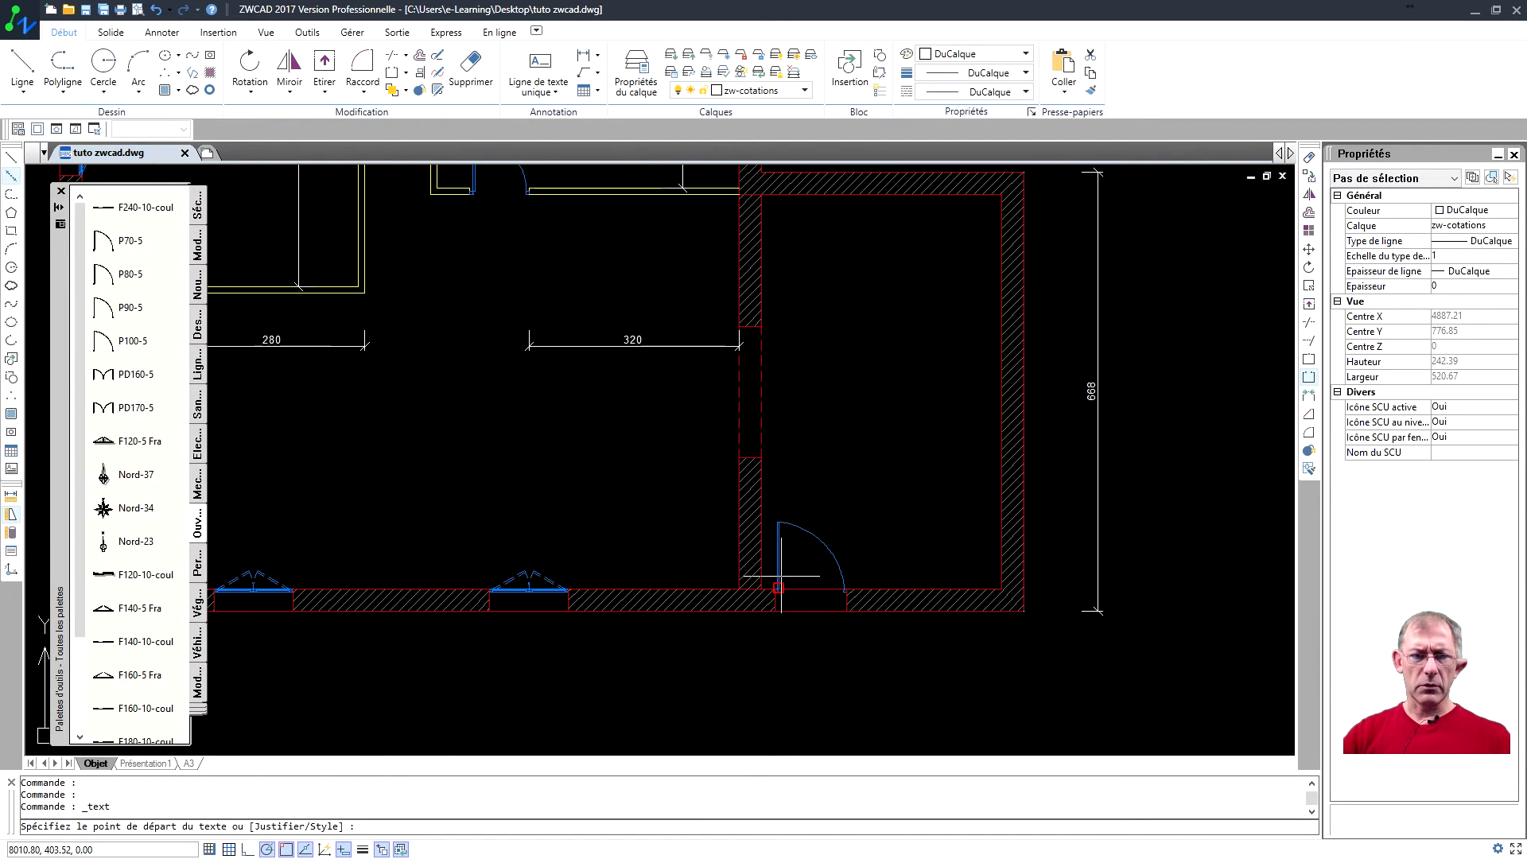
pyautogui.scroll(3, 779, 577)
pyautogui.moveTo(780, 577); pyautogui.dragTo(761, 594, button='middle')
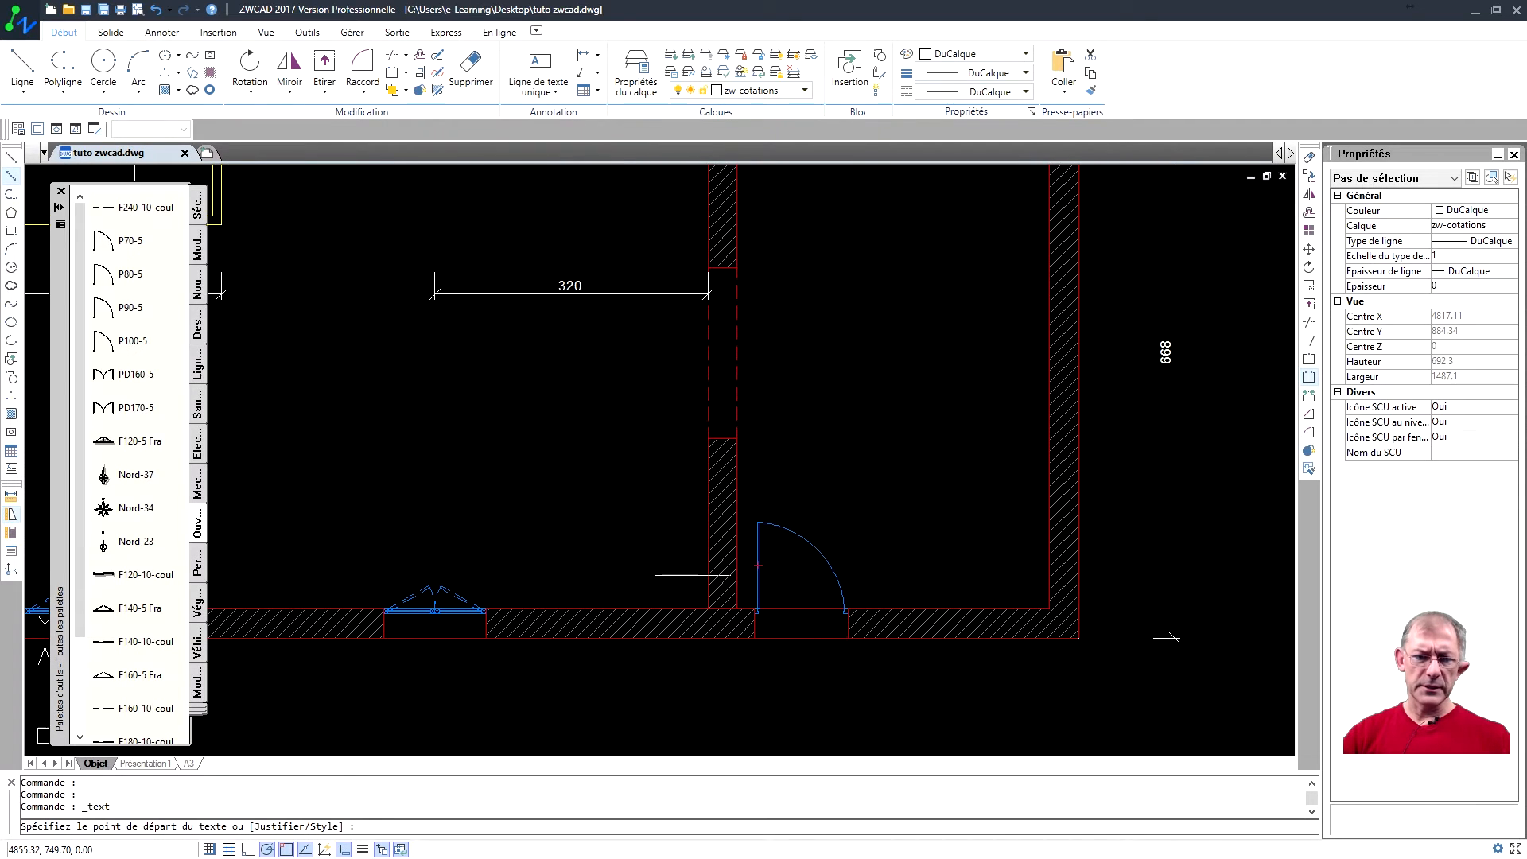
pyautogui.click(688, 575)
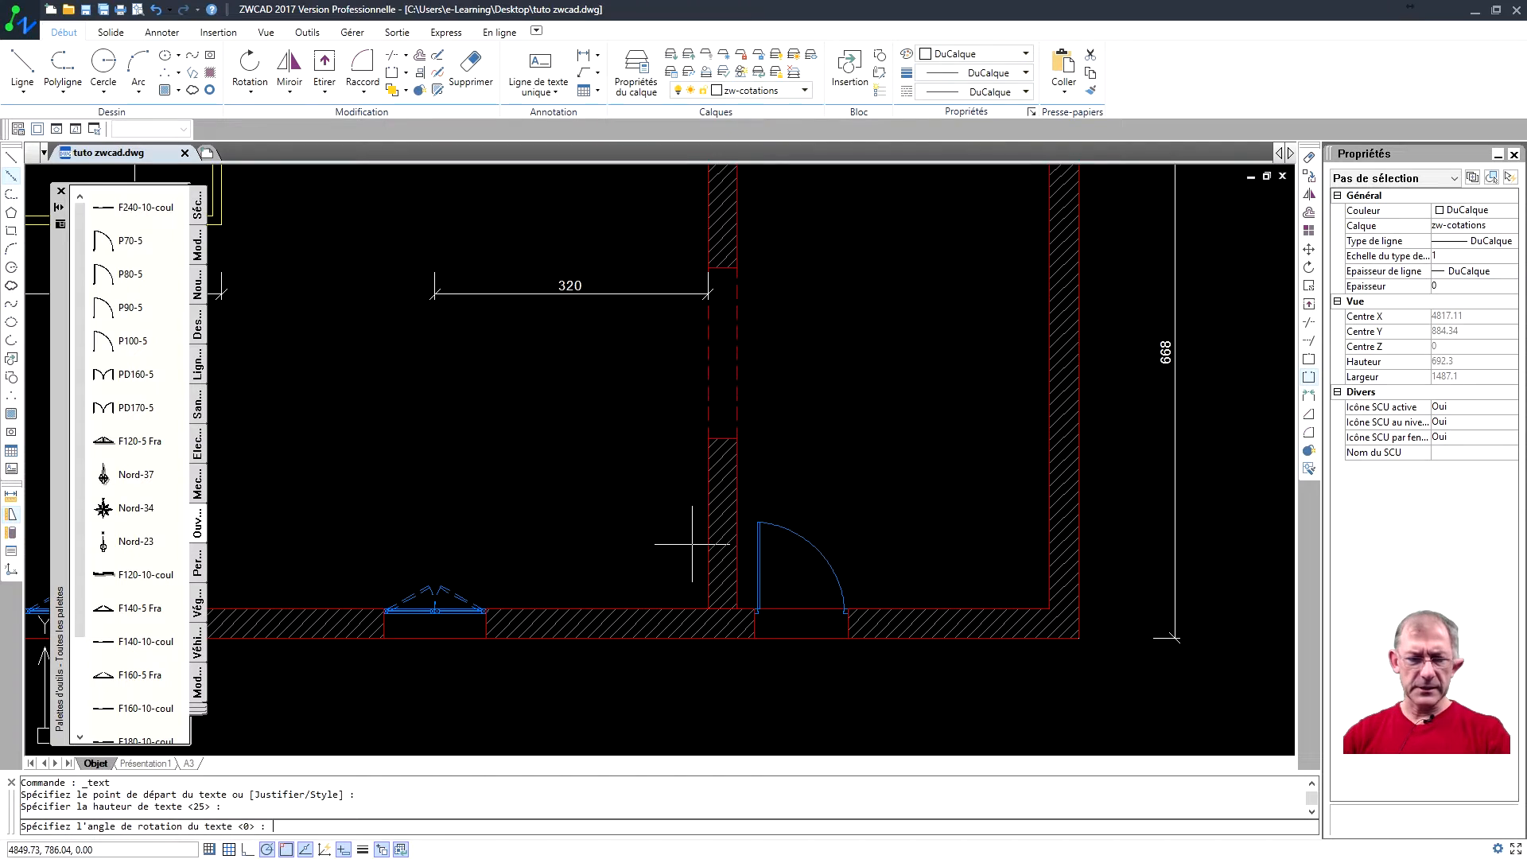
pyautogui.click(688, 453)
pyautogui.press('Return')
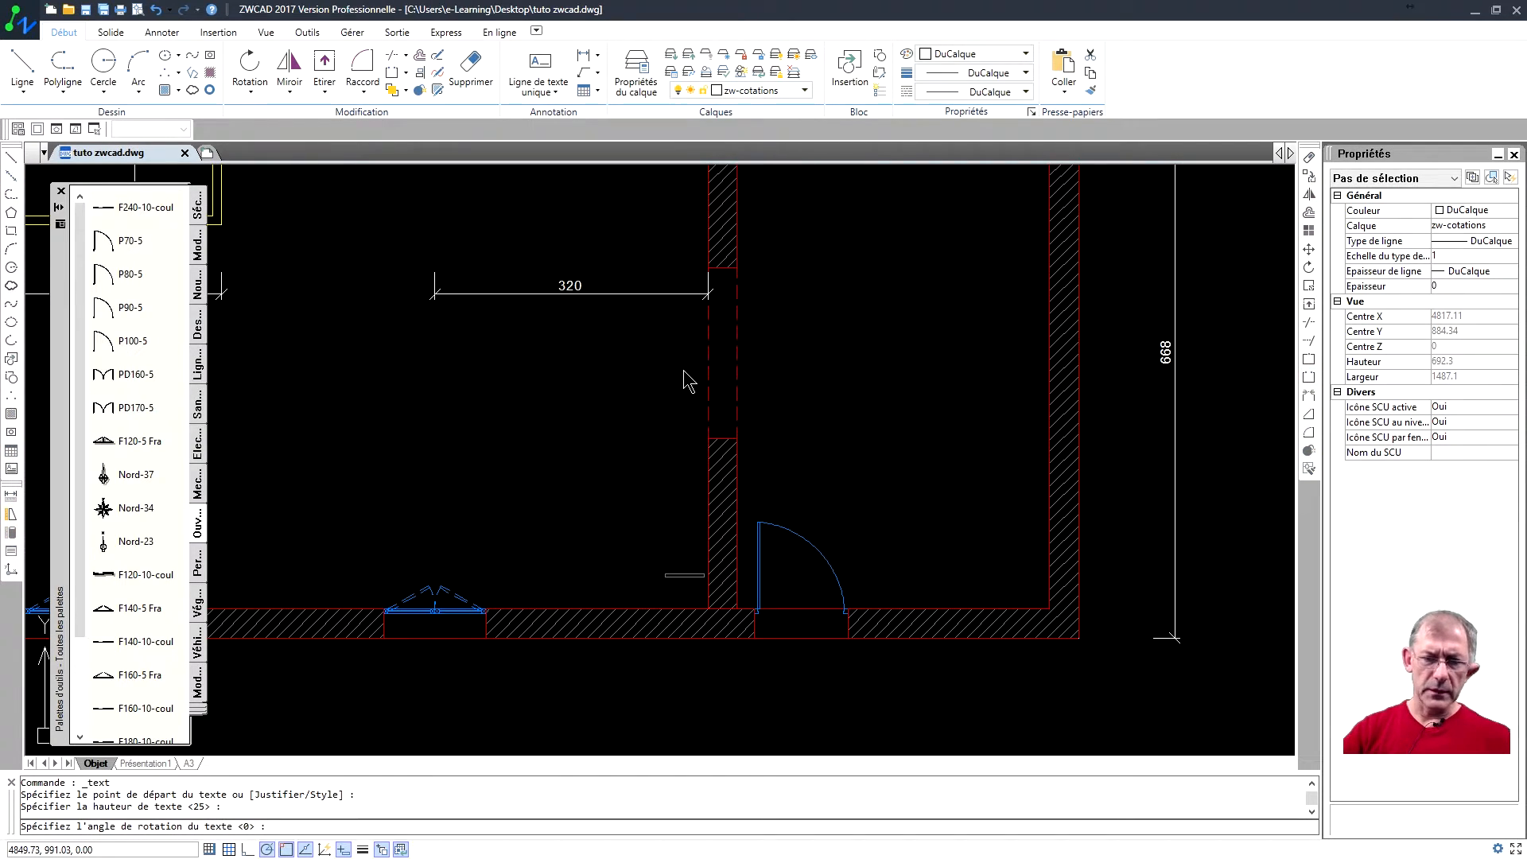
# Step: Enter "Murs a construire" as the content of the vertical text and finish the text command
pyautogui.write('Wurs')
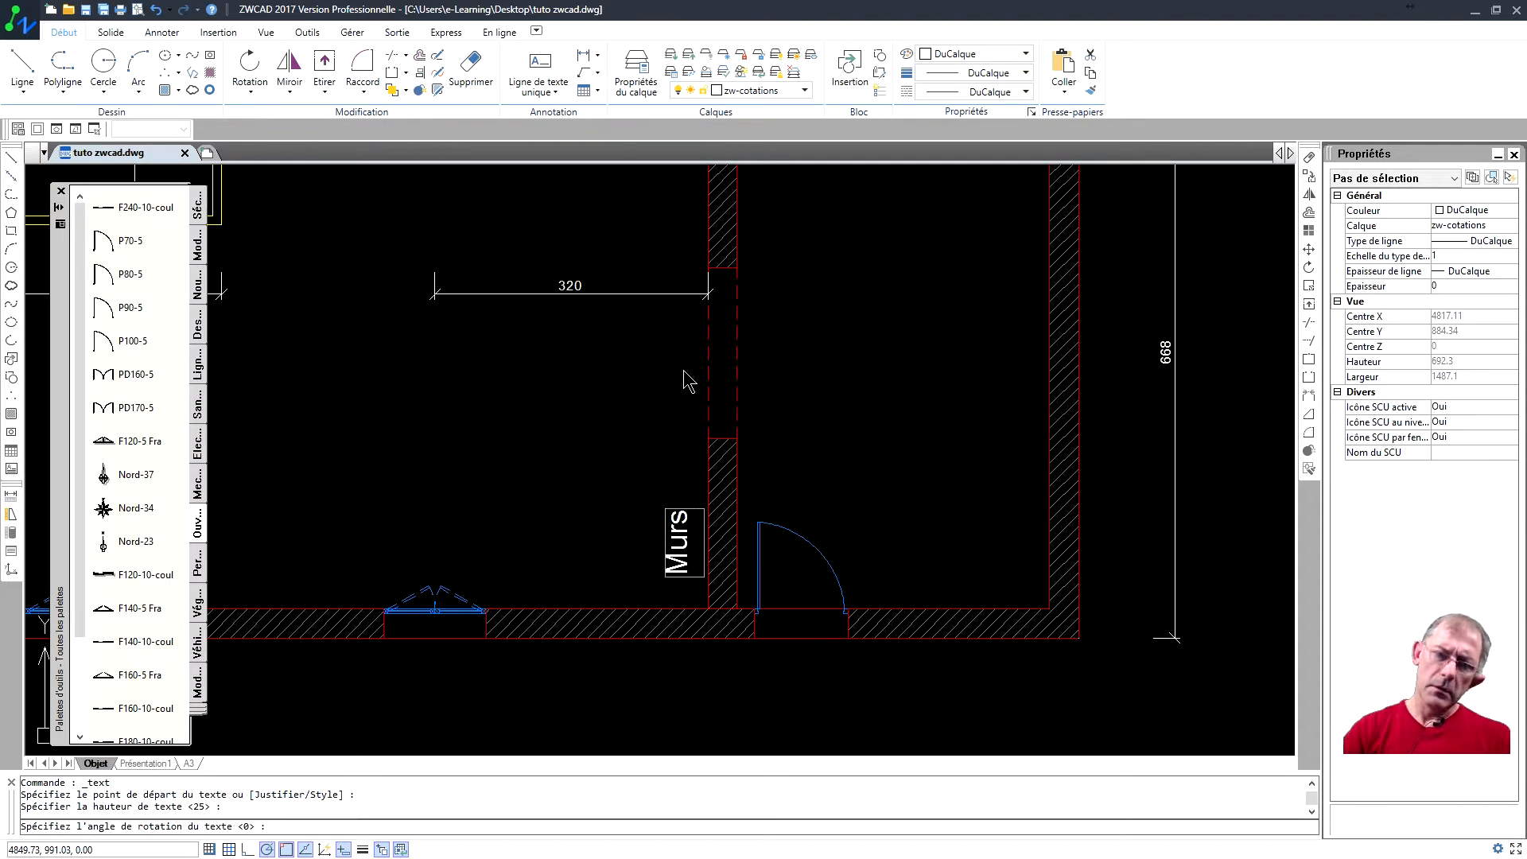
pyautogui.write(' a c')
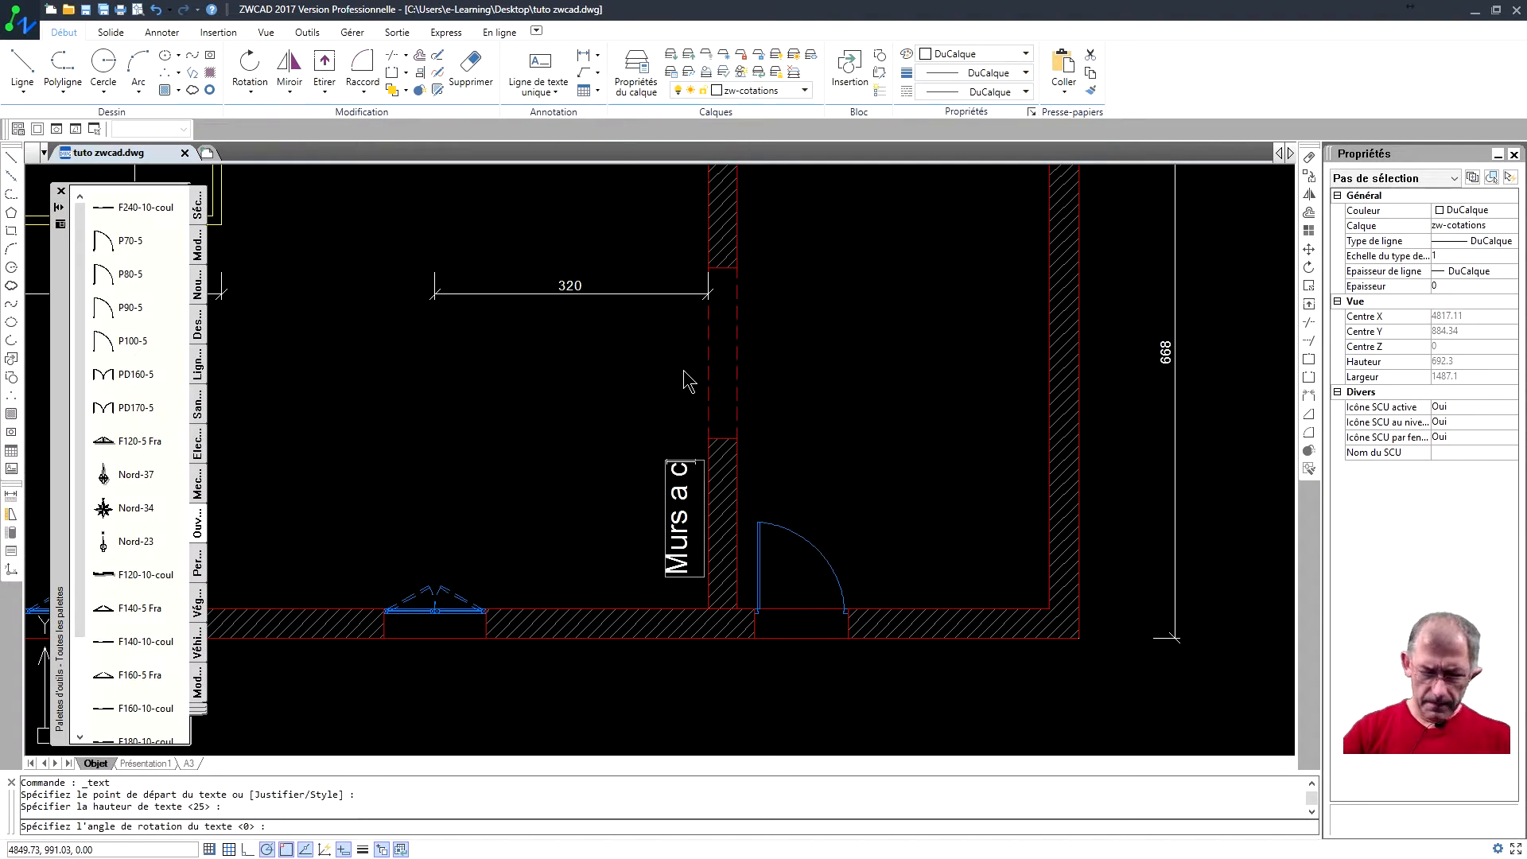
pyautogui.write('onstruc')
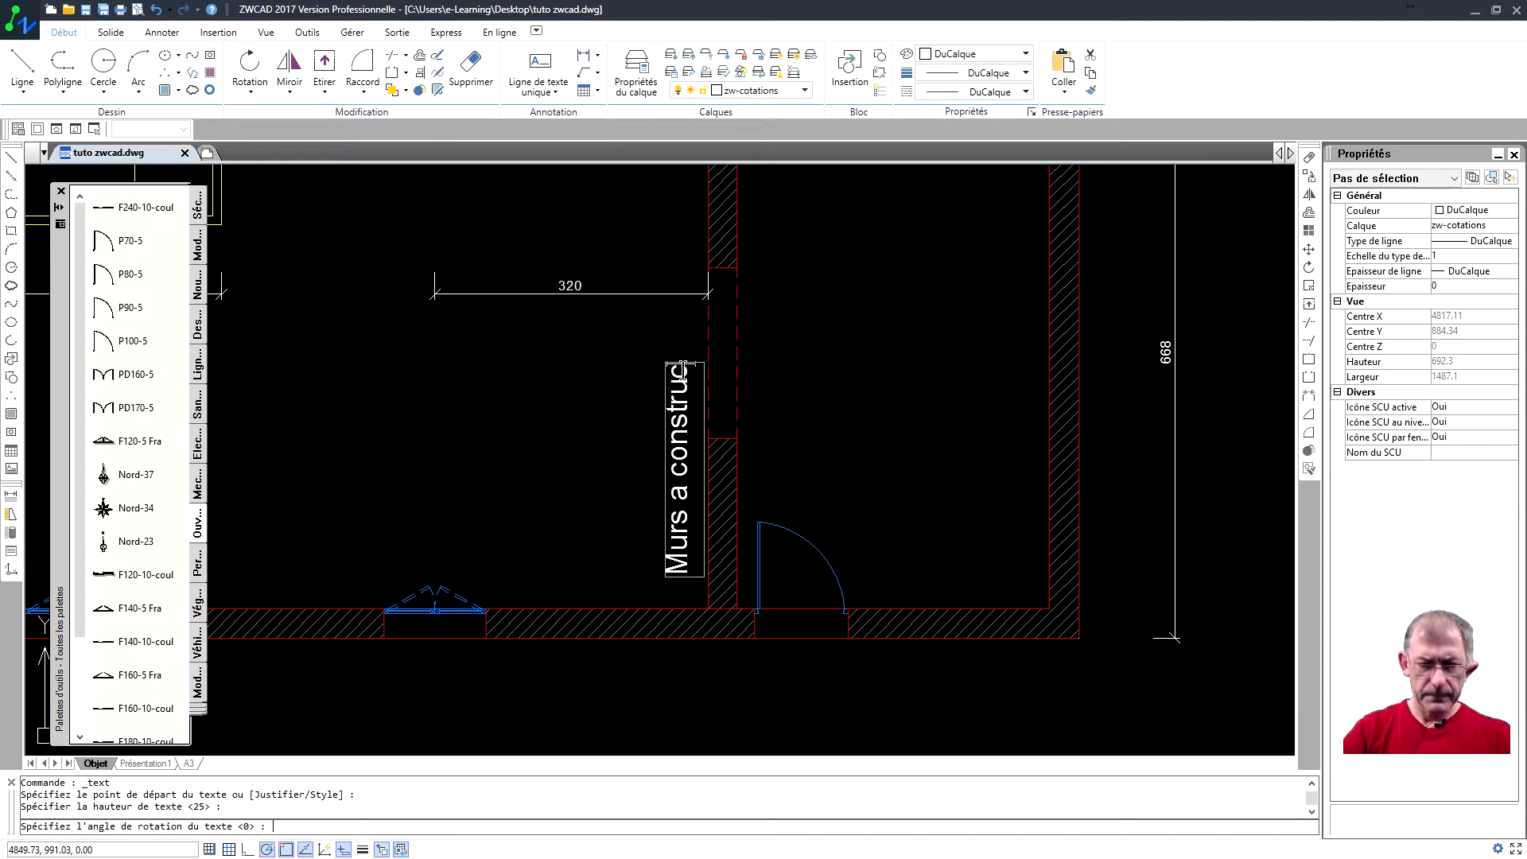
pyautogui.press('BackSpace')
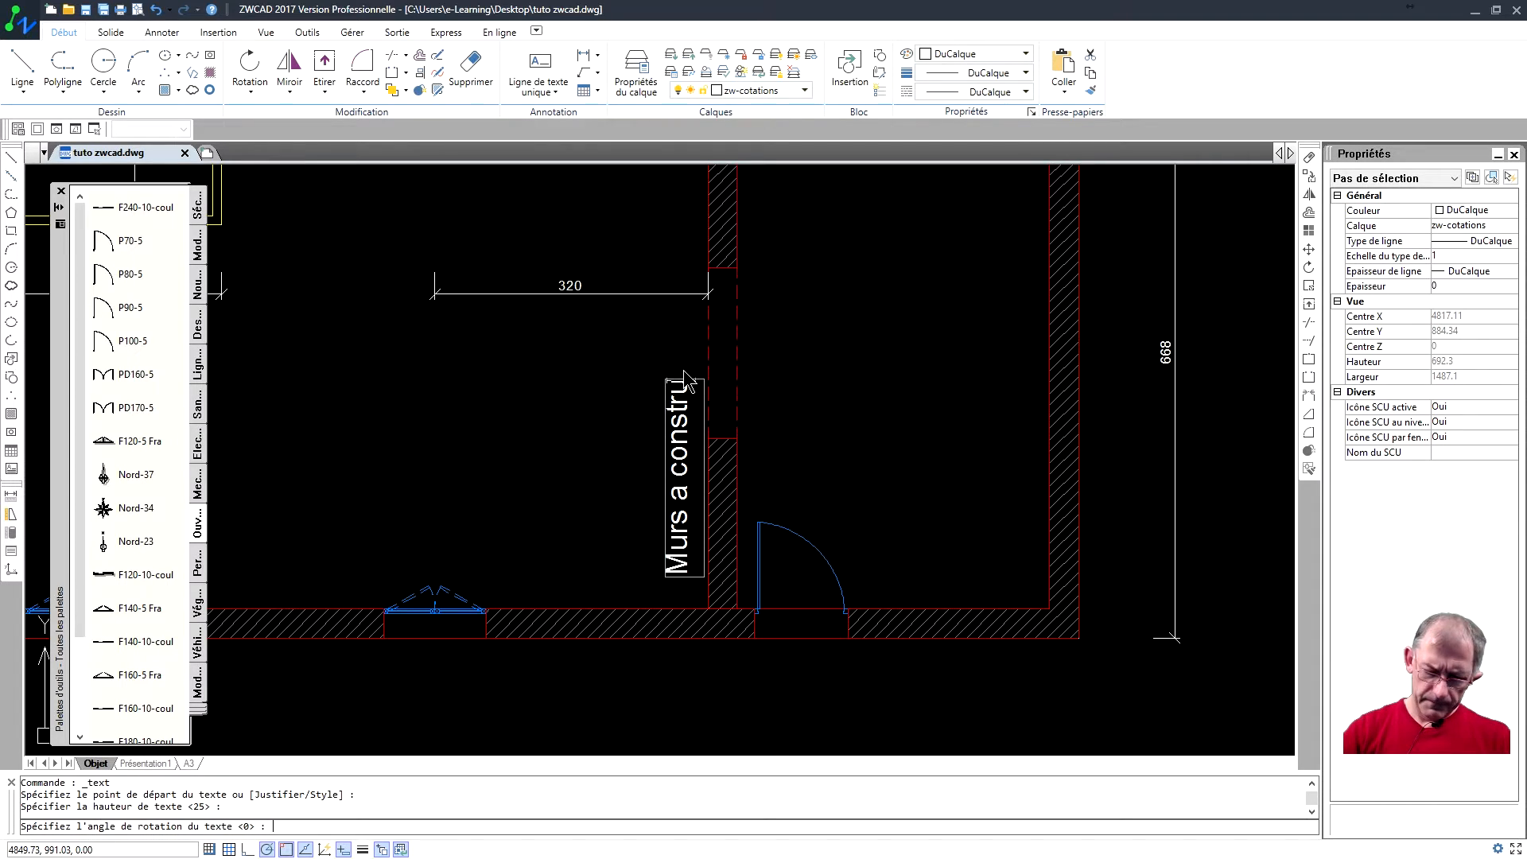
pyautogui.write('ire')
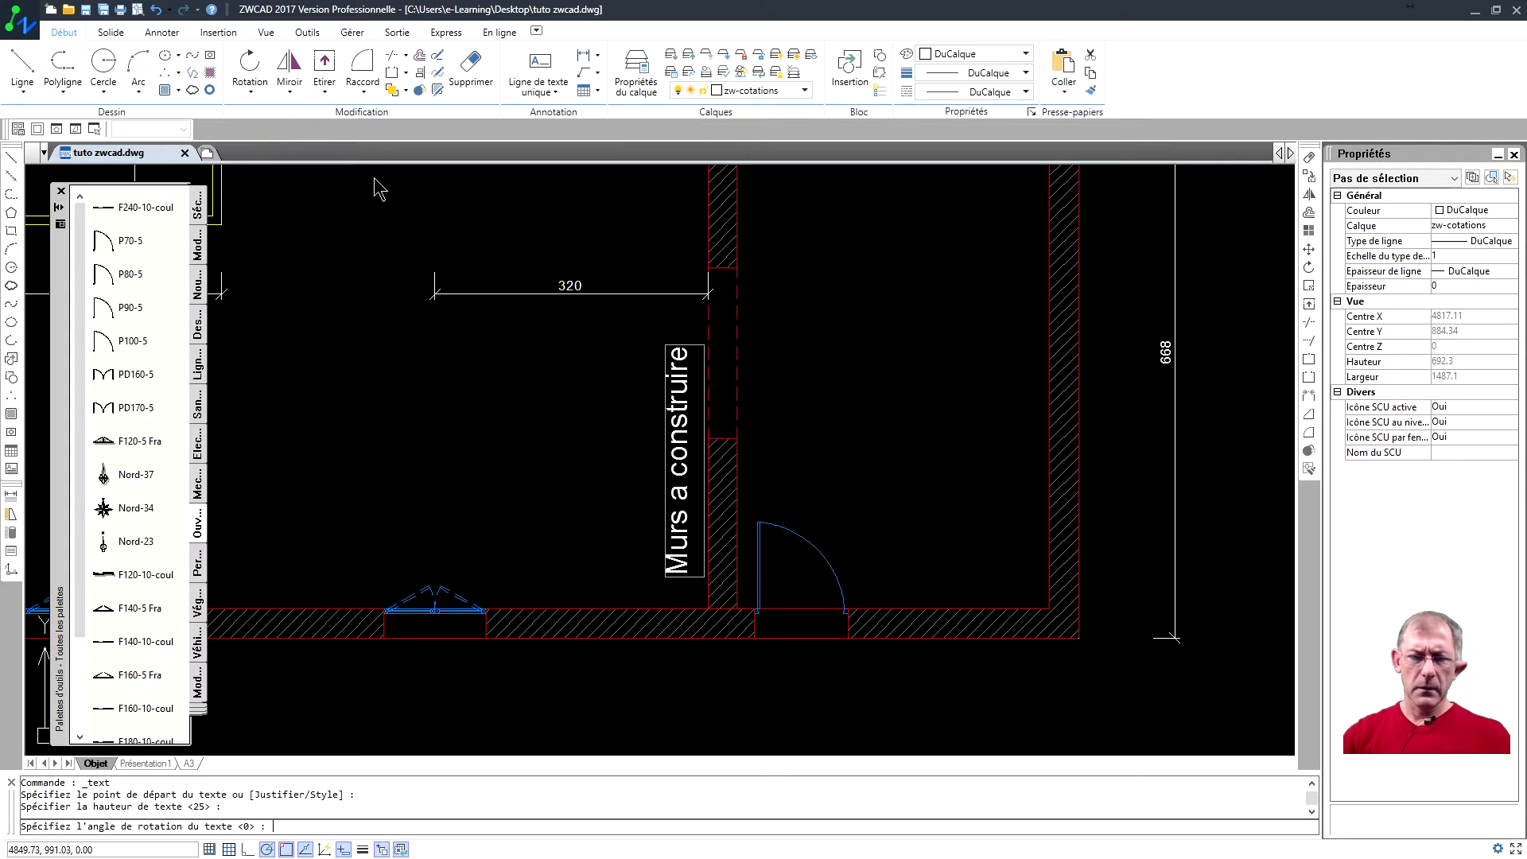
pyautogui.press('Return')
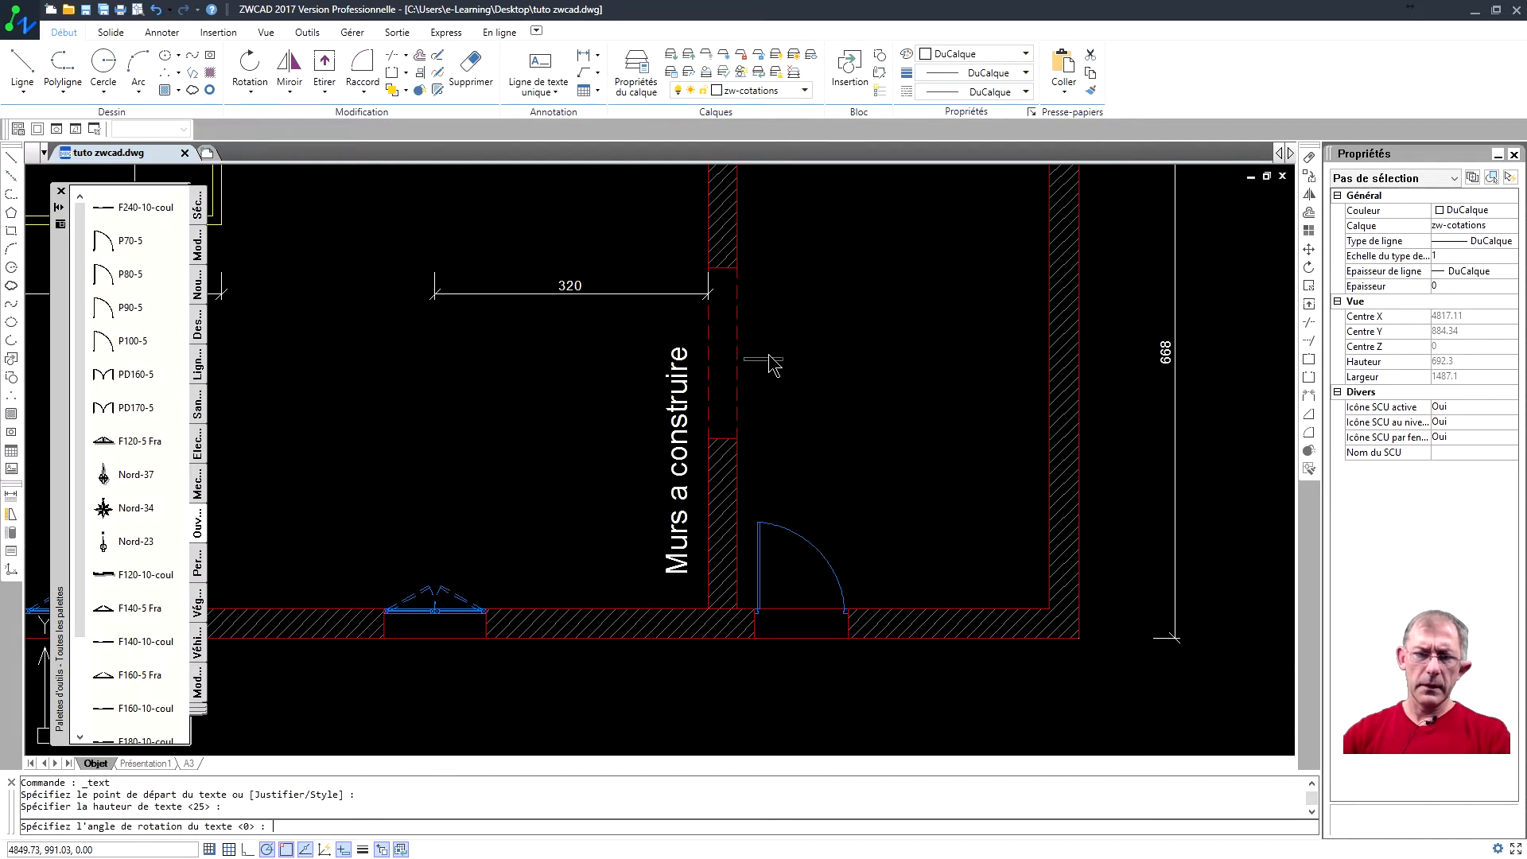
pyautogui.press('Escape')
pyautogui.click(799, 459)
# Step: Copy the "Cuisine" label into the upper-right room of the main building
pyautogui.scroll(-4, 783, 454)
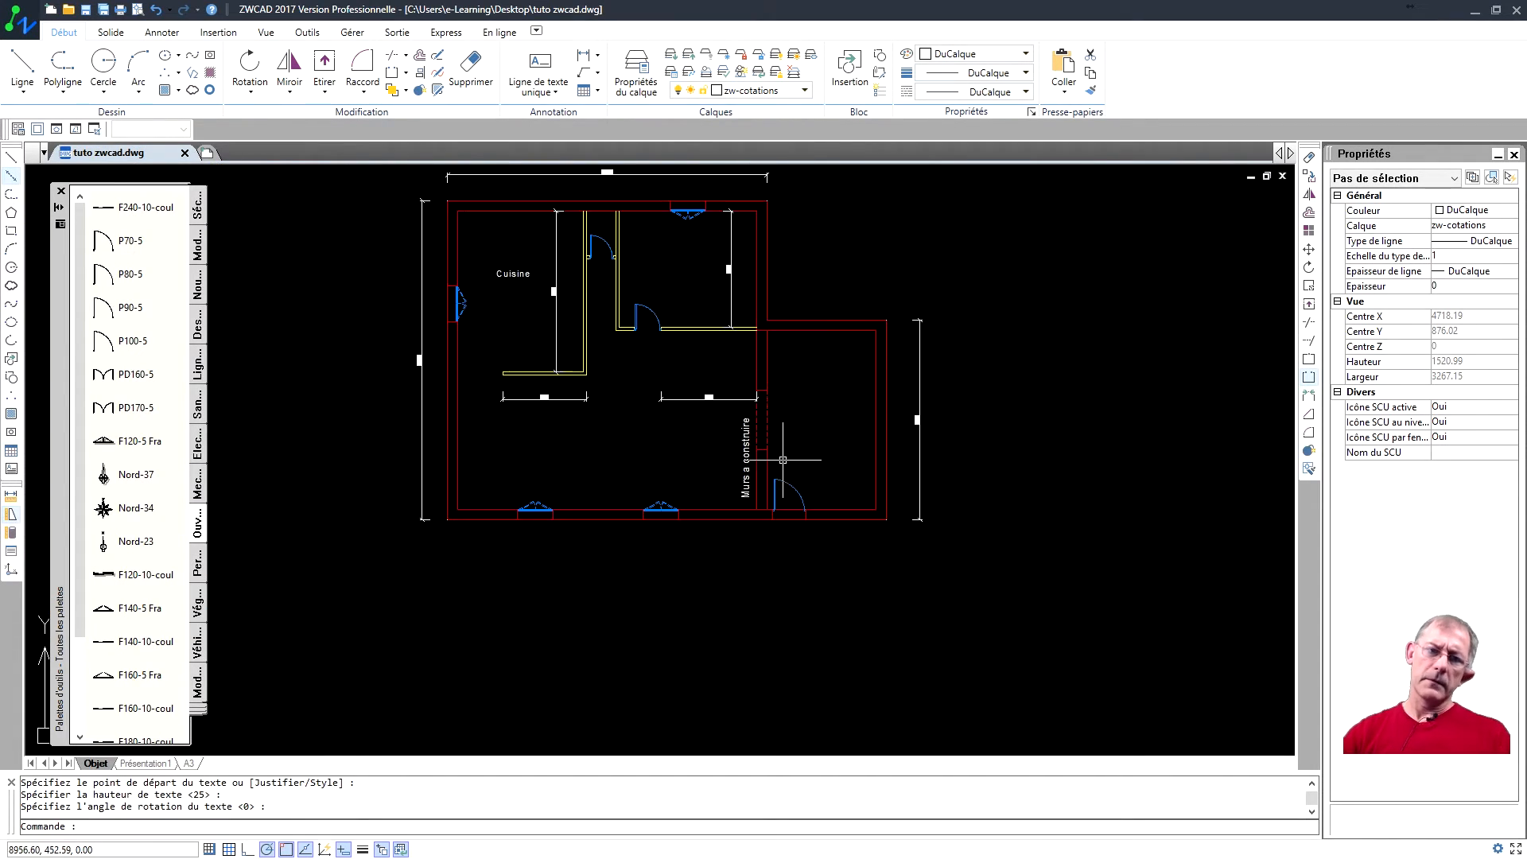
pyautogui.scroll(1, 784, 459)
pyautogui.moveTo(783, 477); pyautogui.dragTo(723, 536, button='middle')
pyautogui.scroll(1, 644, 501)
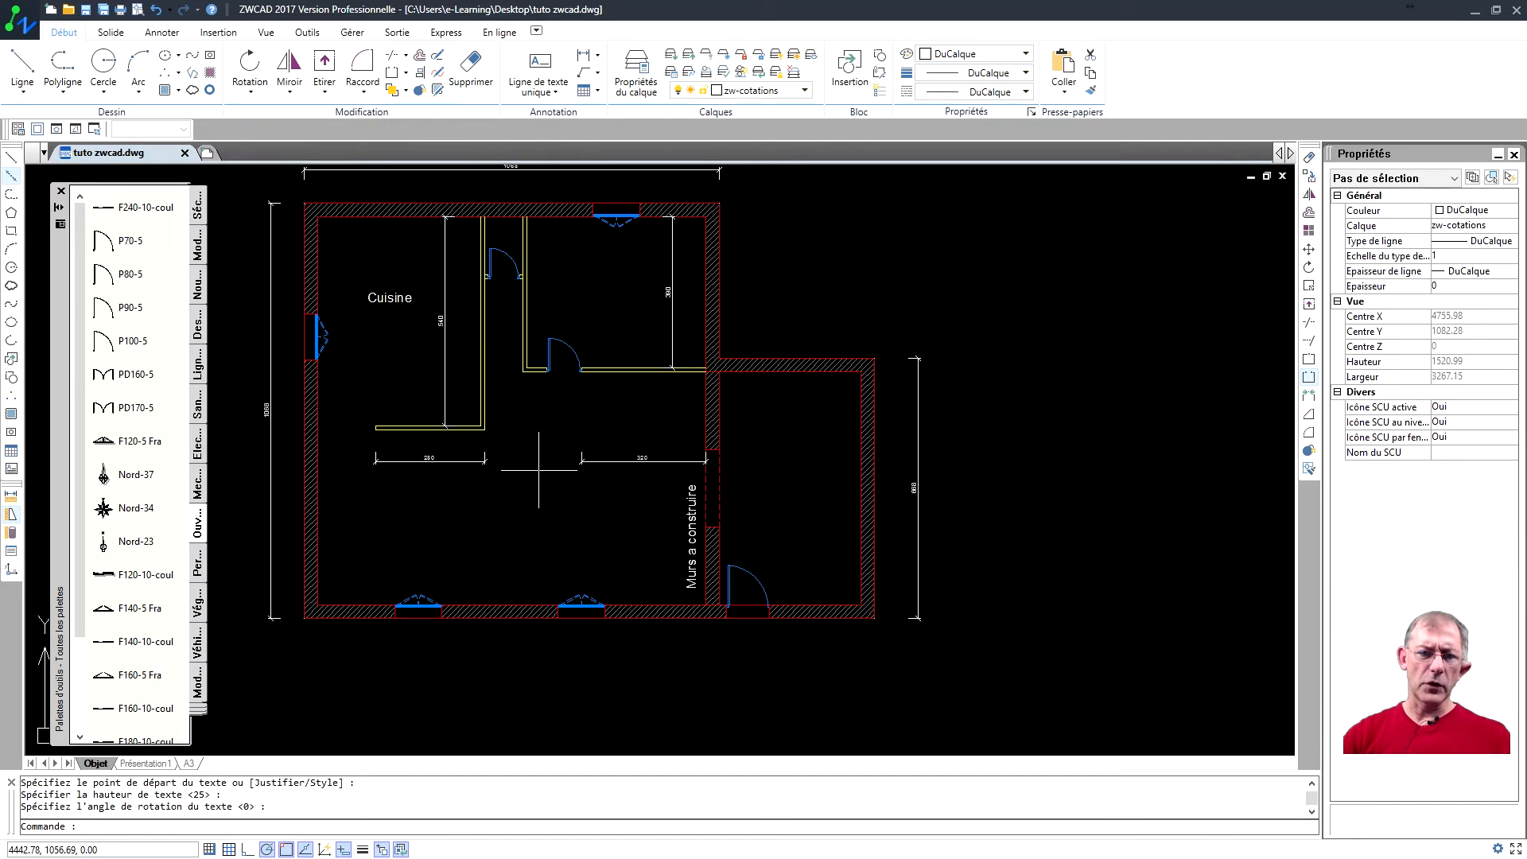
pyautogui.scroll(1, 635, 533)
pyautogui.scroll(-3, 636, 533)
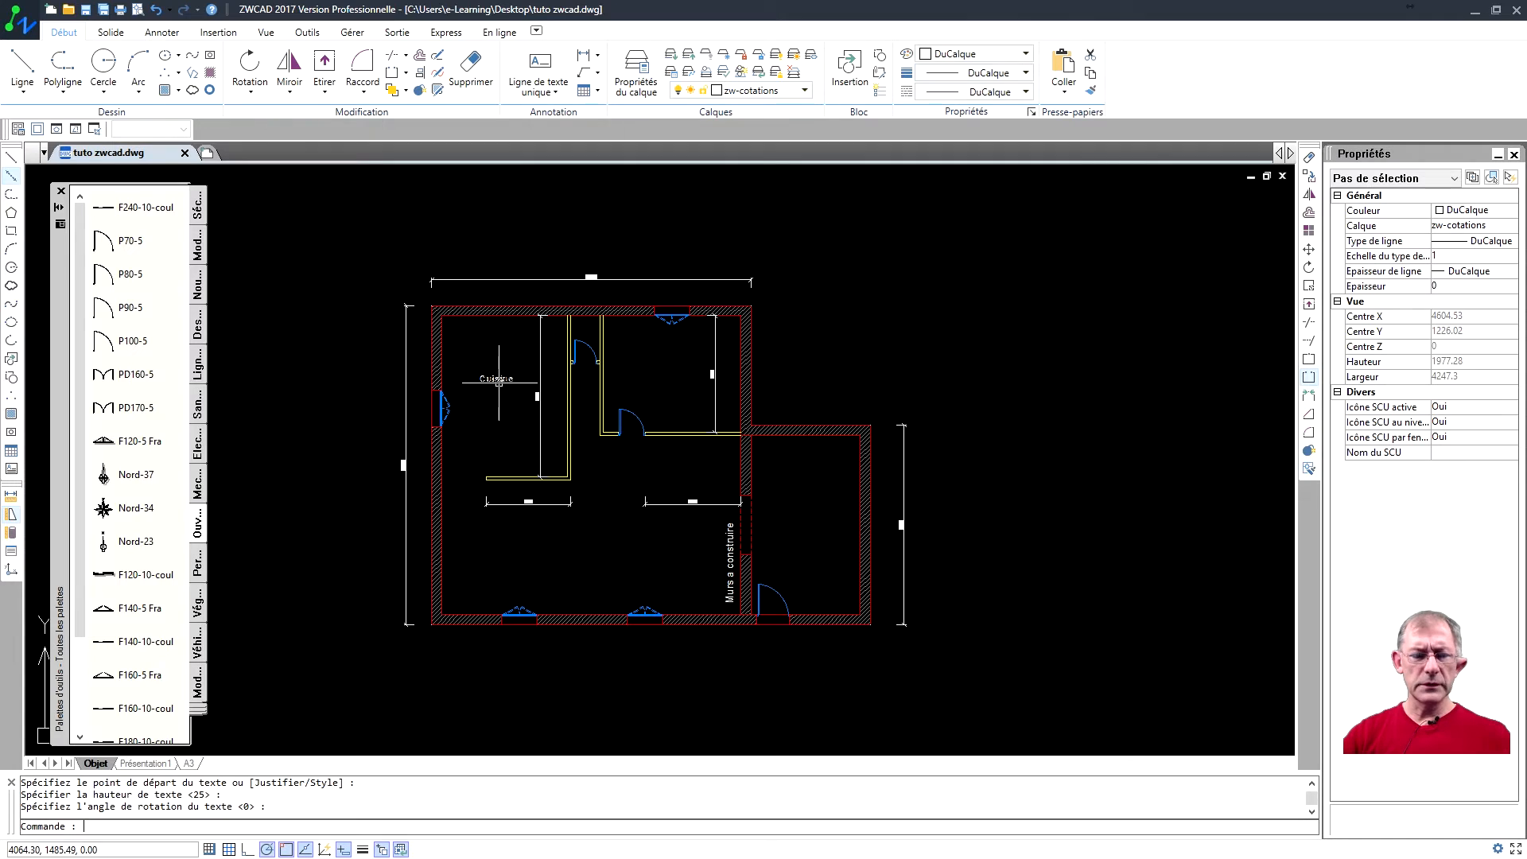
pyautogui.scroll(3, 491, 380)
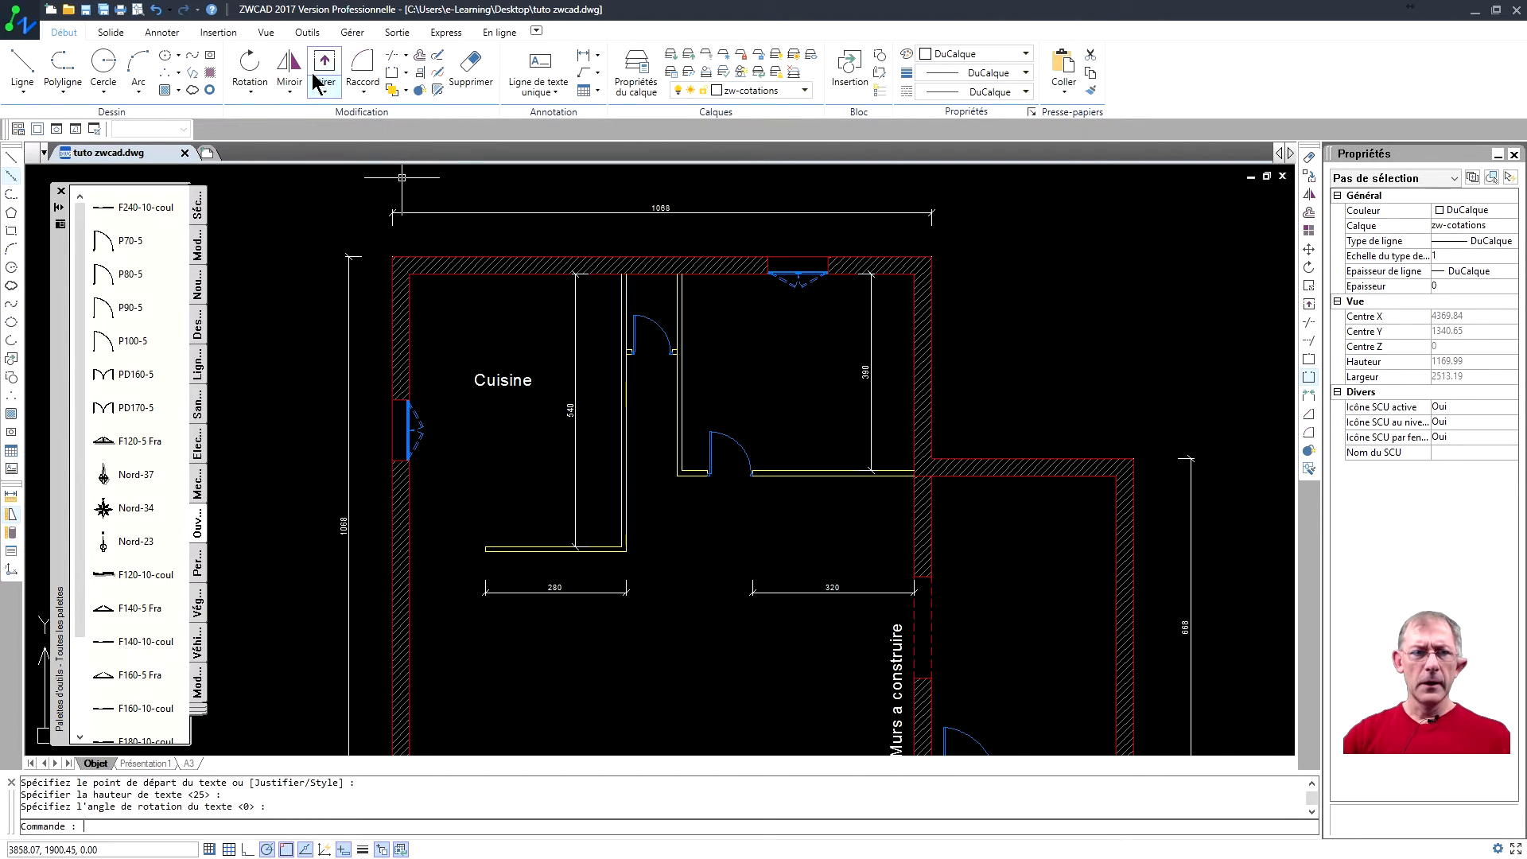
pyautogui.click(514, 382)
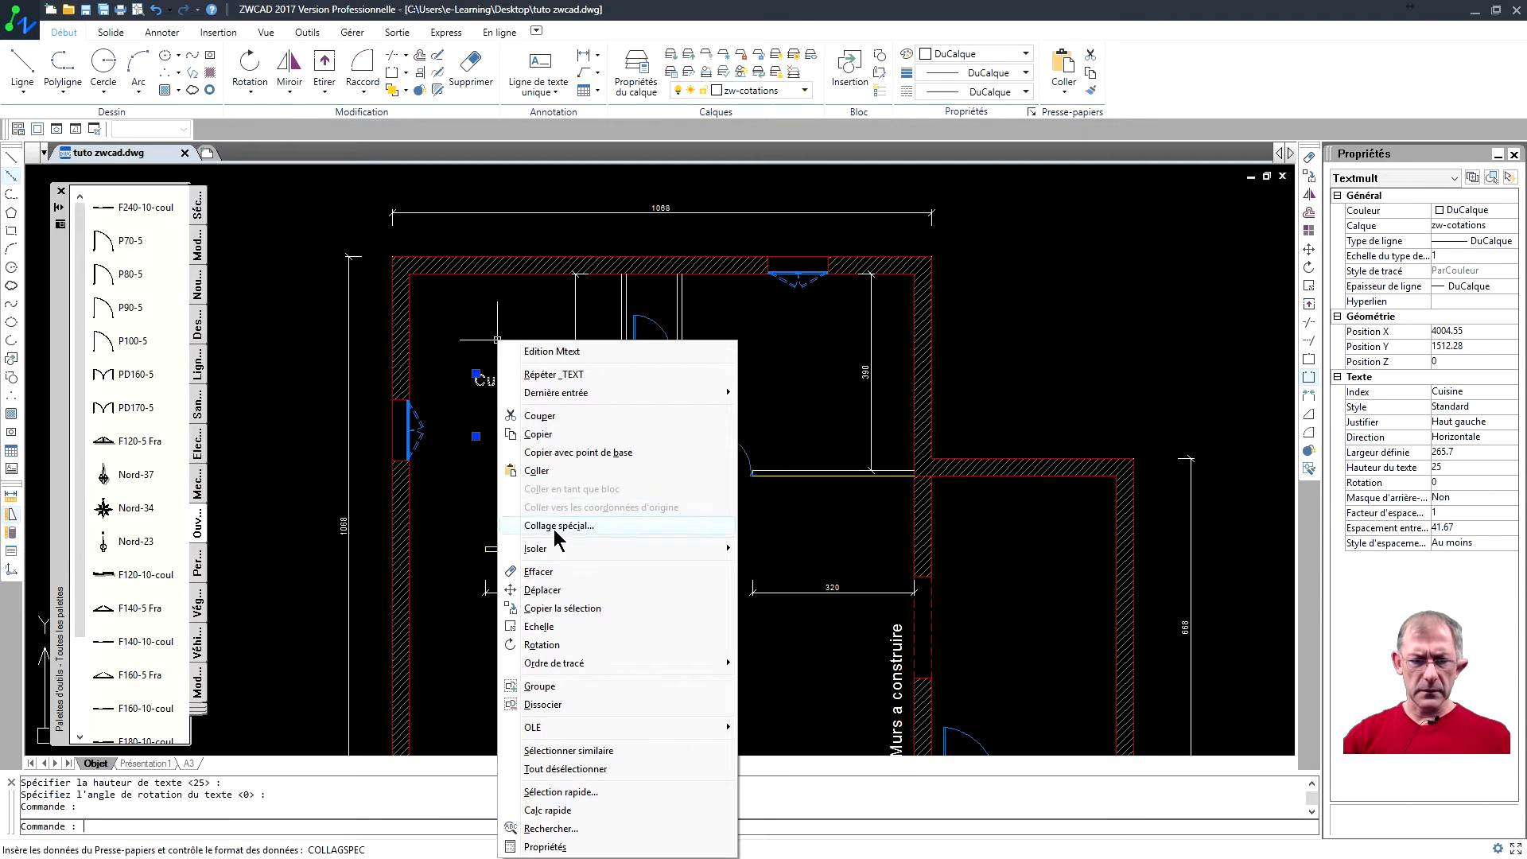
pyautogui.click(556, 609)
pyautogui.click(496, 393)
pyautogui.click(778, 374)
# Step: Copy the upper-right room's "Cuisine" label into the large lower room and into the side extension
pyautogui.scroll(-1, 695, 416)
pyautogui.scroll(1, 719, 443)
pyautogui.write('cp')
pyautogui.press('Return')
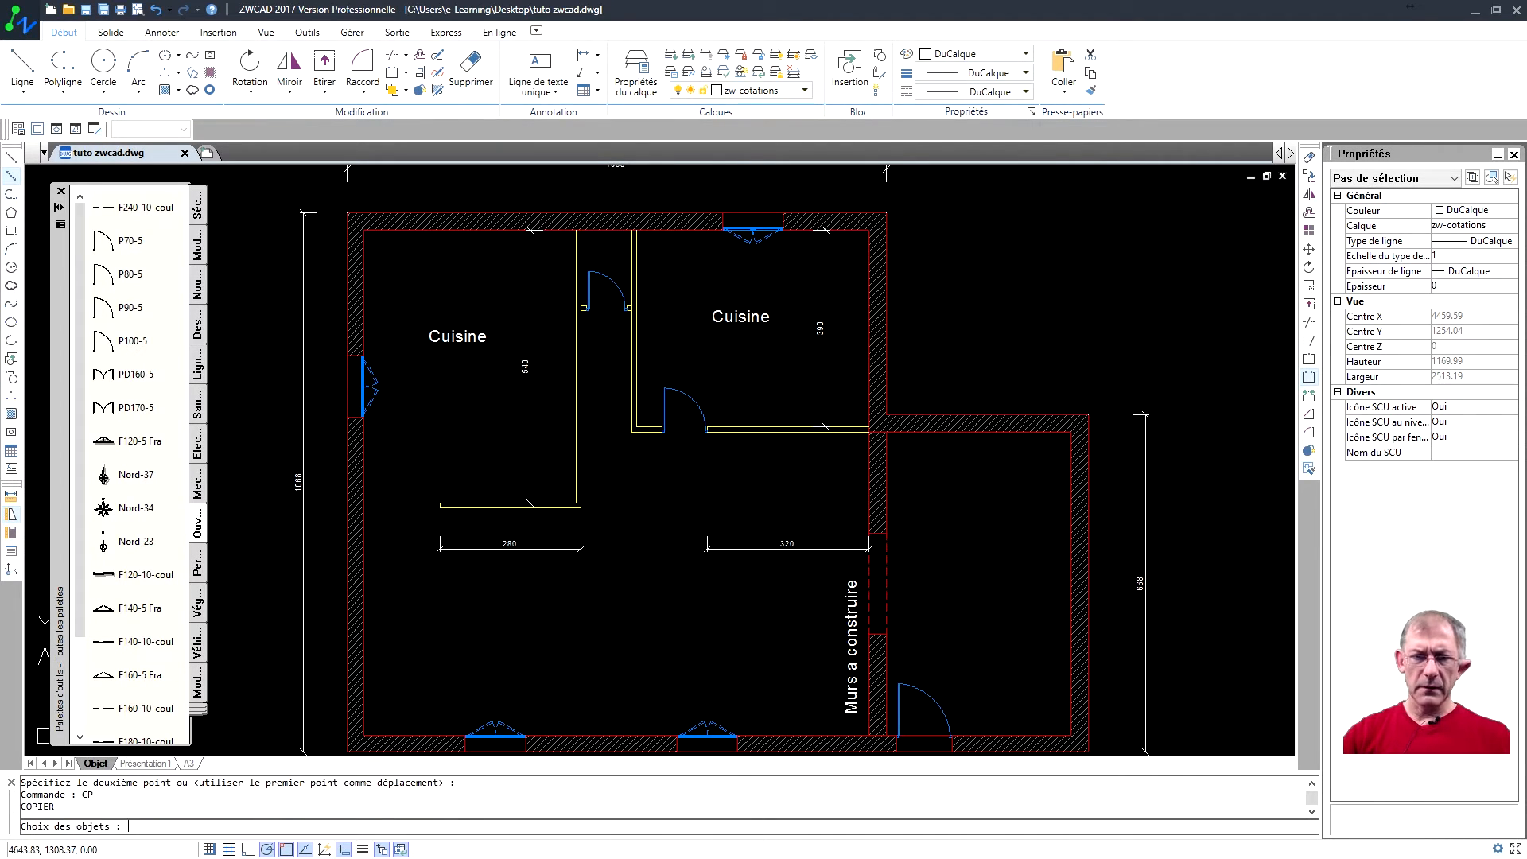
pyautogui.click(719, 321)
pyautogui.press('Return')
pyautogui.click(699, 314)
pyautogui.click(580, 595)
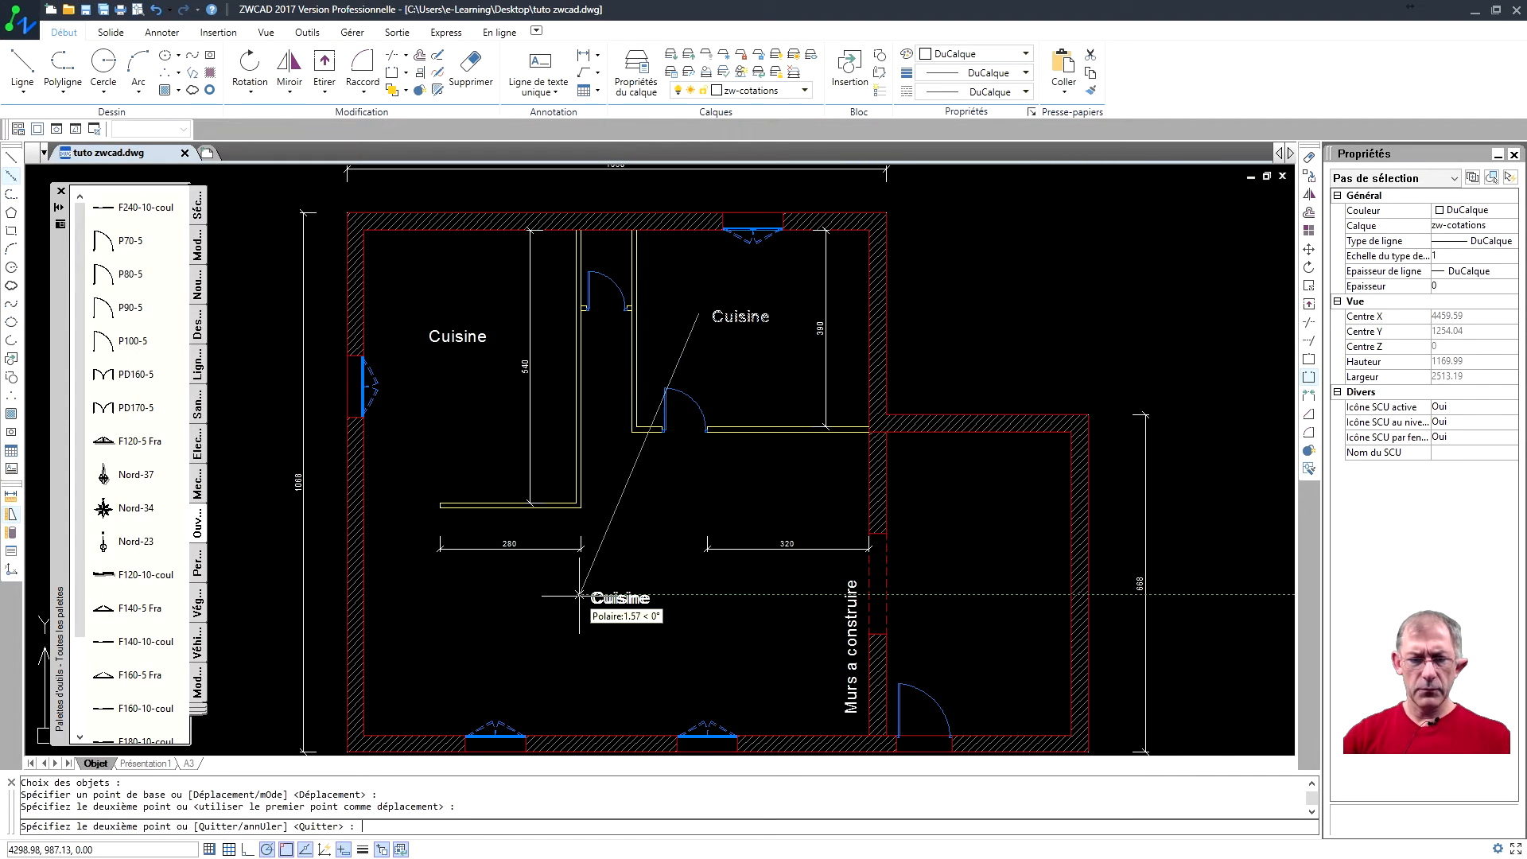
pyautogui.click(948, 561)
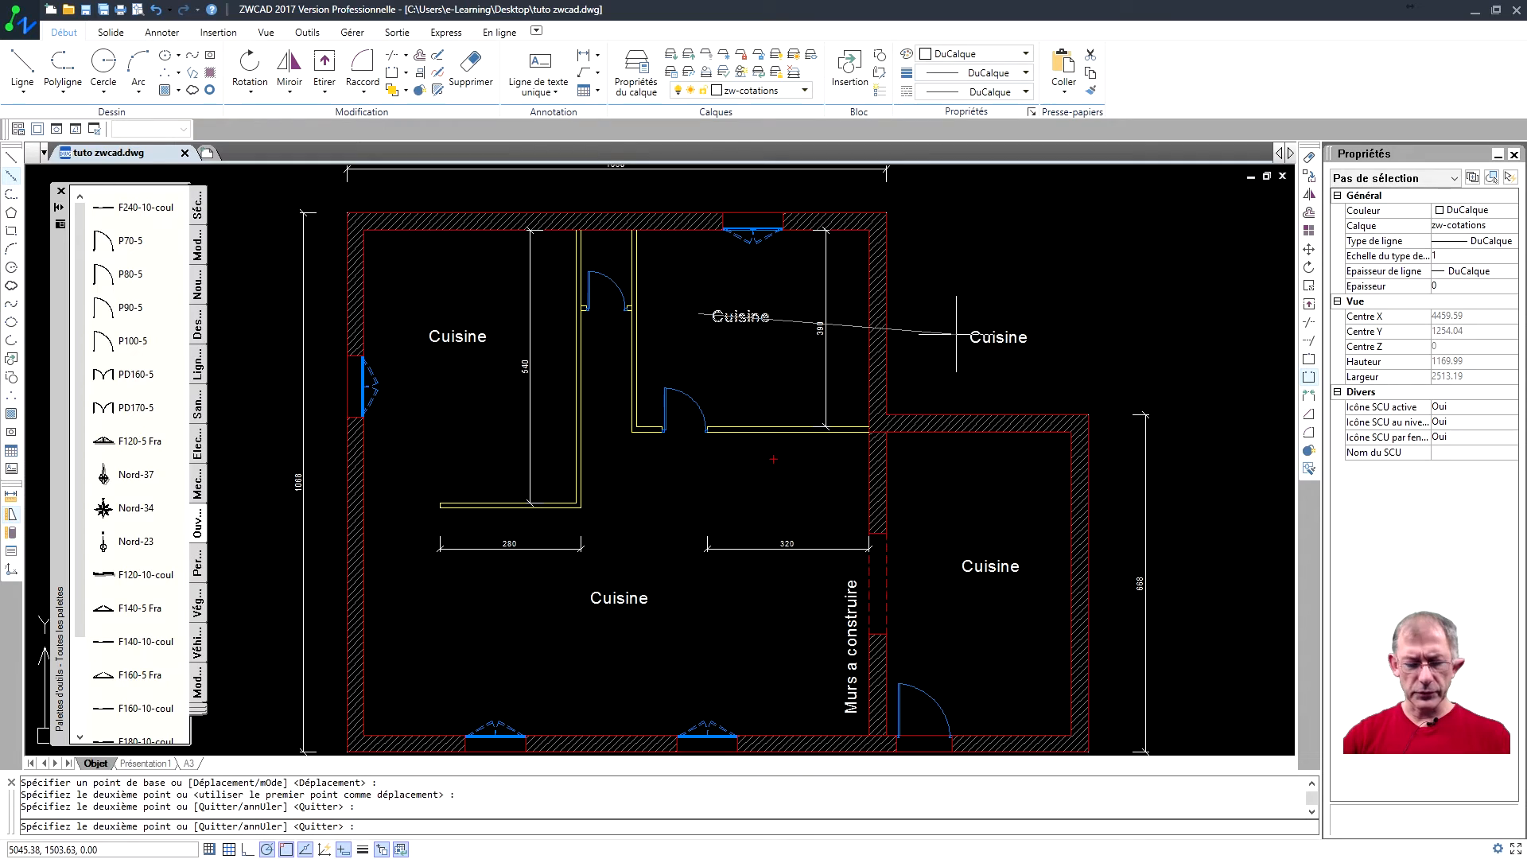
pyautogui.press('Escape')
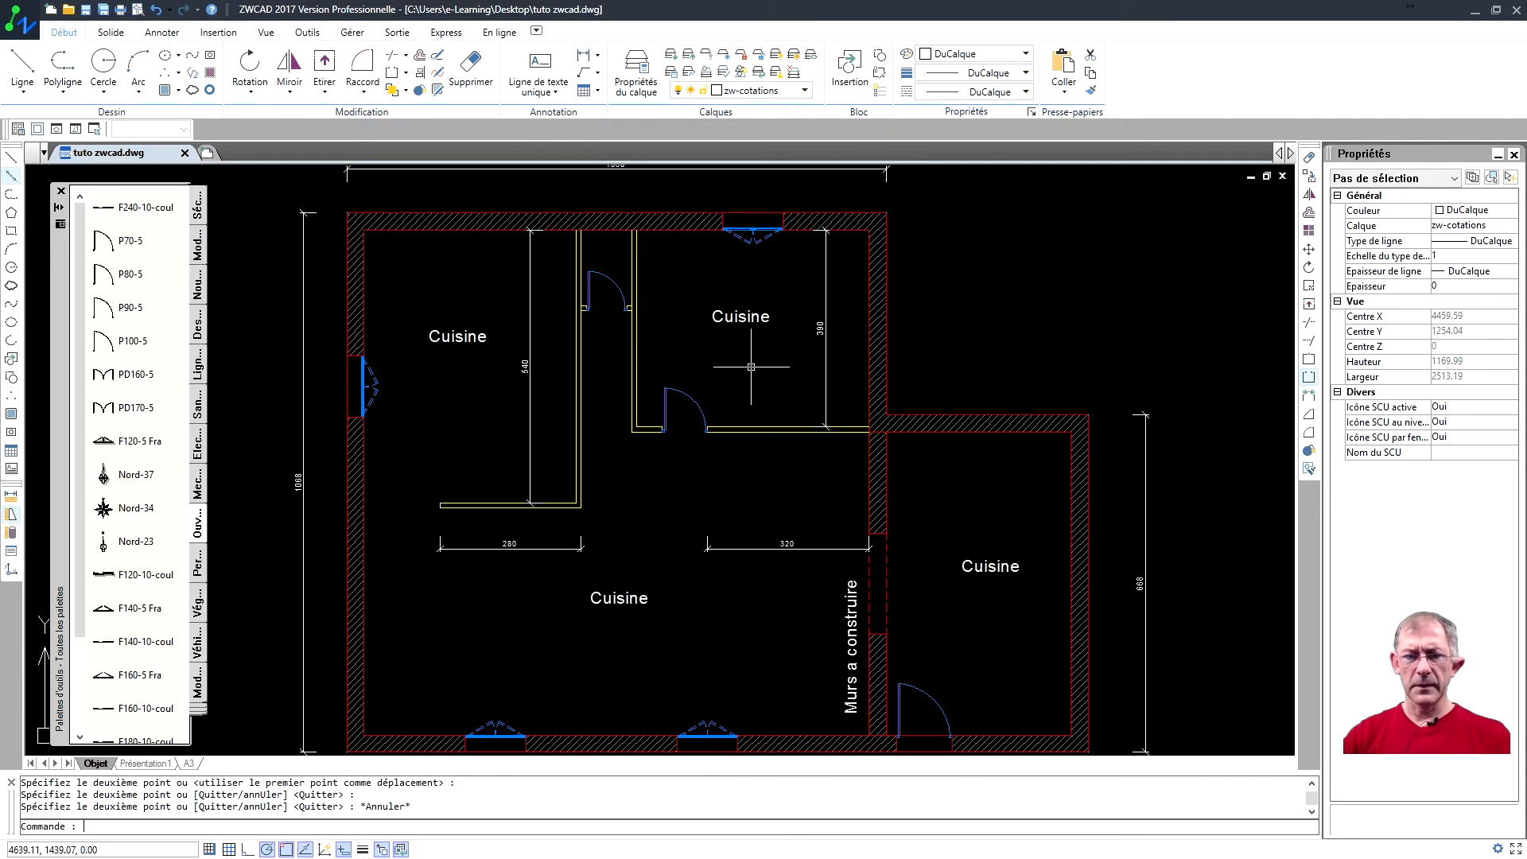
# Step: Change the upper-right room's label to "Chambre1"
pyautogui.doubleClick(751, 318)
pyautogui.moveTo(771, 323); pyautogui.dragTo(703, 330)
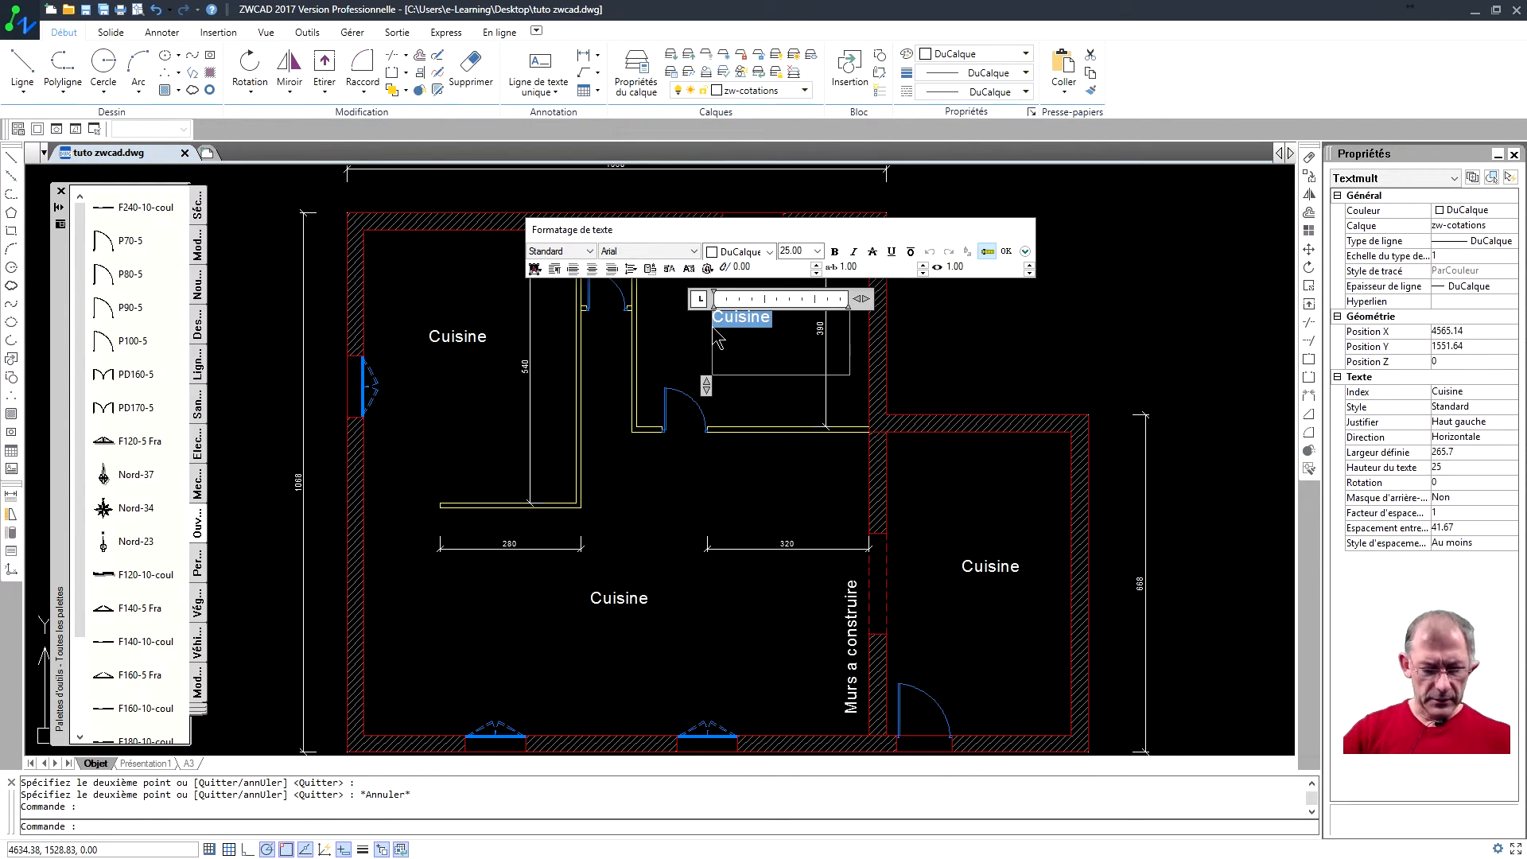
pyautogui.write('Chambre1')
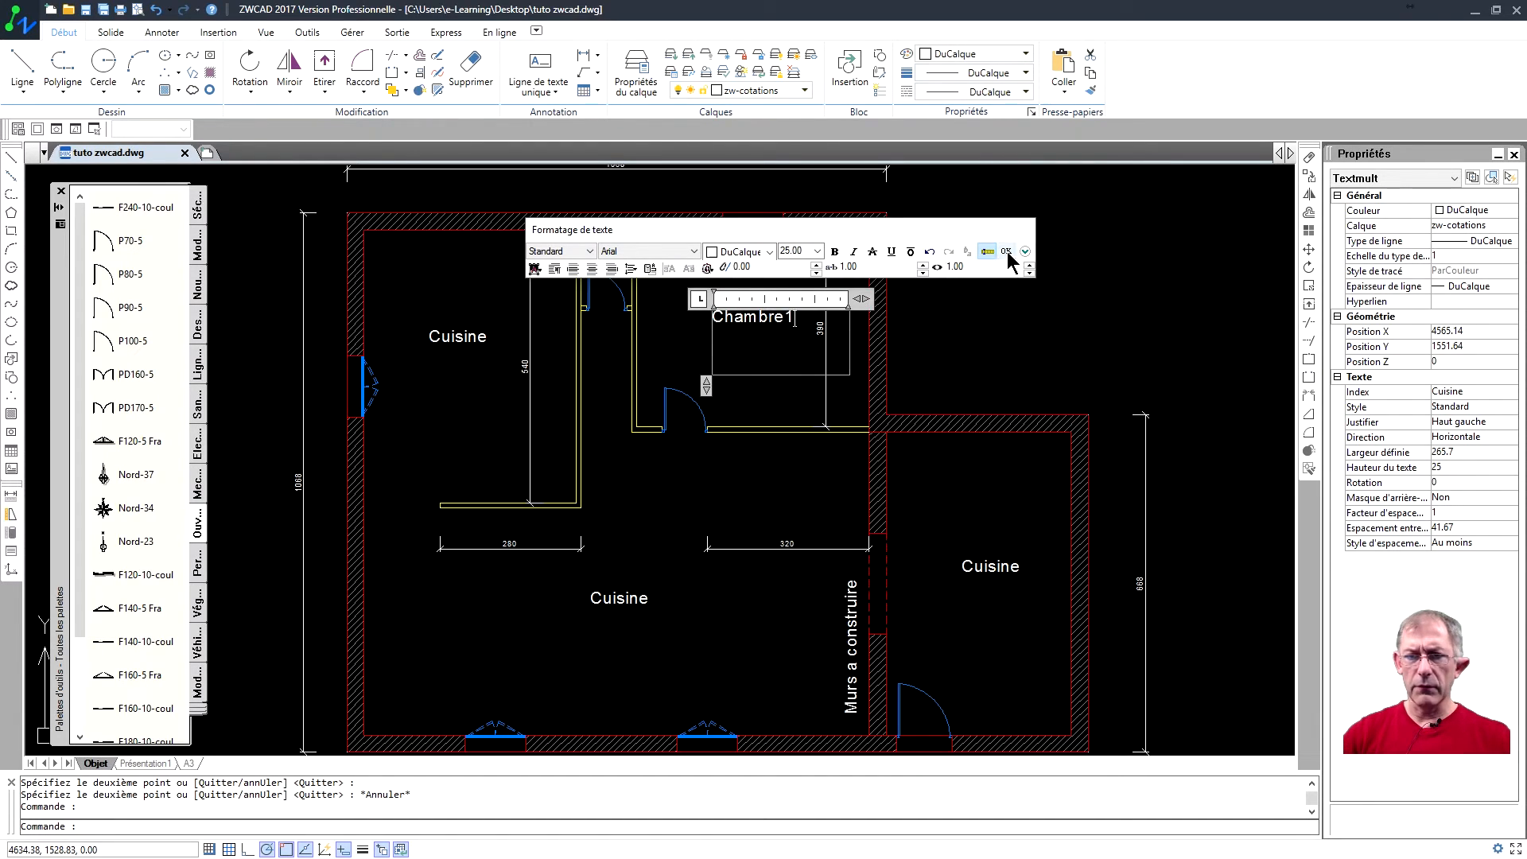
pyautogui.click(1007, 252)
# Step: Change the large lower room's label to "Salon"
pyautogui.doubleClick(619, 598)
pyautogui.moveTo(654, 600); pyautogui.dragTo(563, 612)
pyautogui.write('Salon')
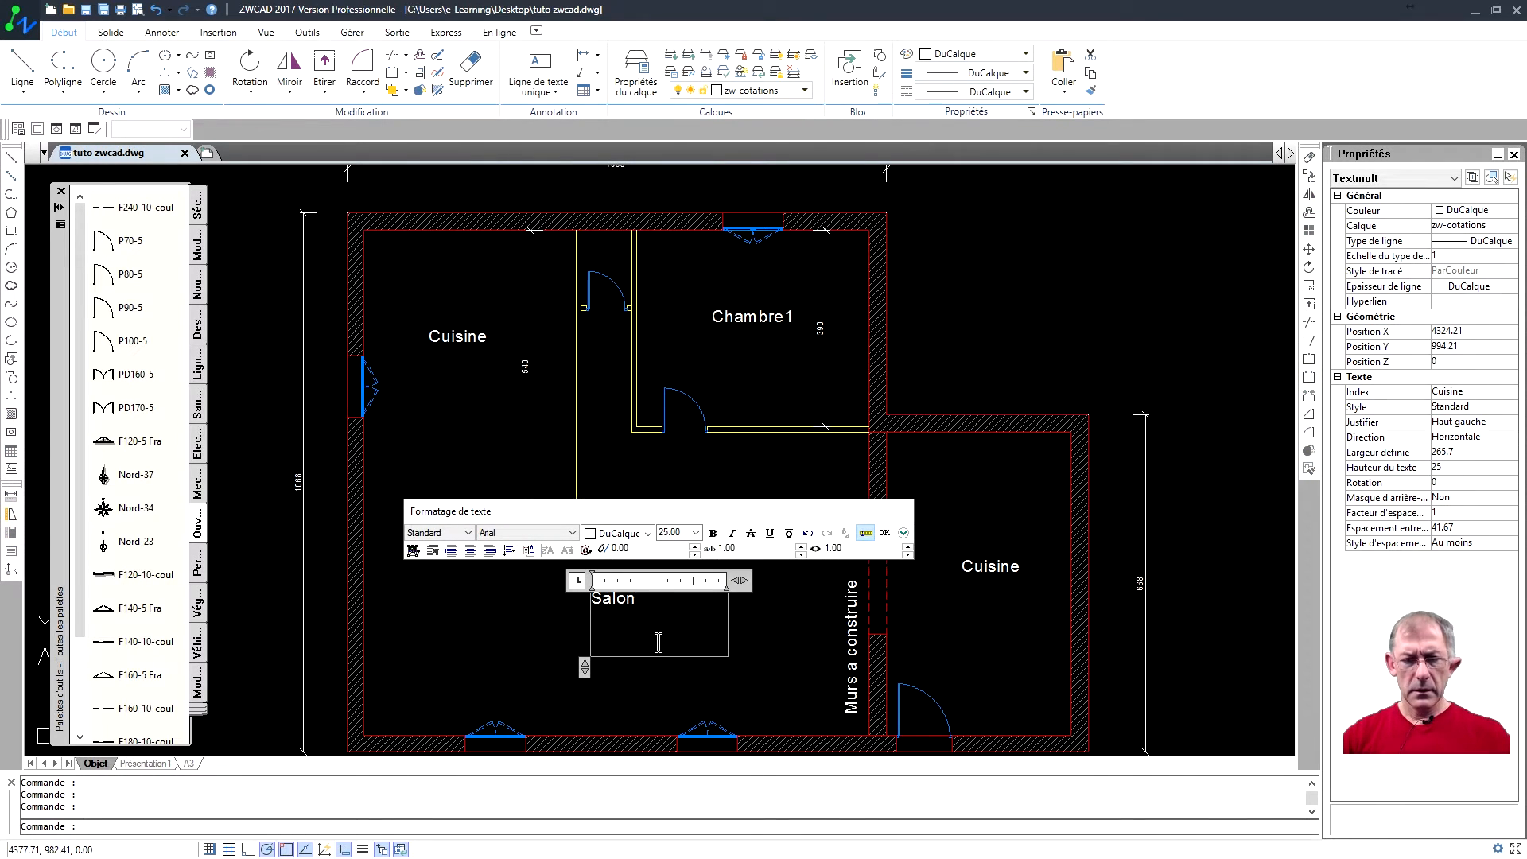
pyautogui.click(770, 631)
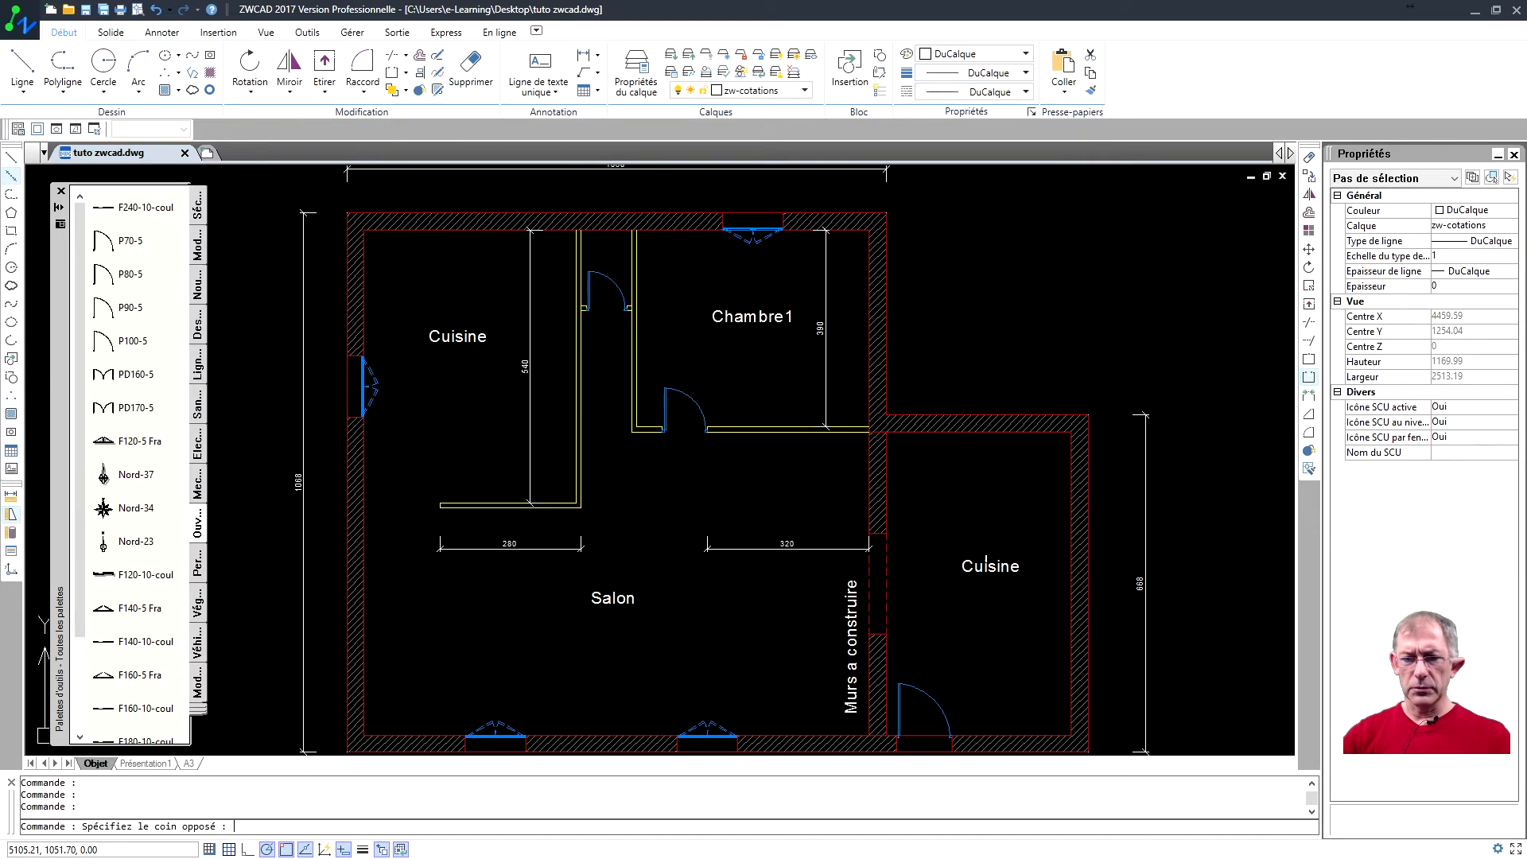
# Step: Change the text of the side extension's room label to "Entrée"
pyautogui.doubleClick(1004, 568)
pyautogui.moveTo(1031, 568); pyautogui.dragTo(933, 574)
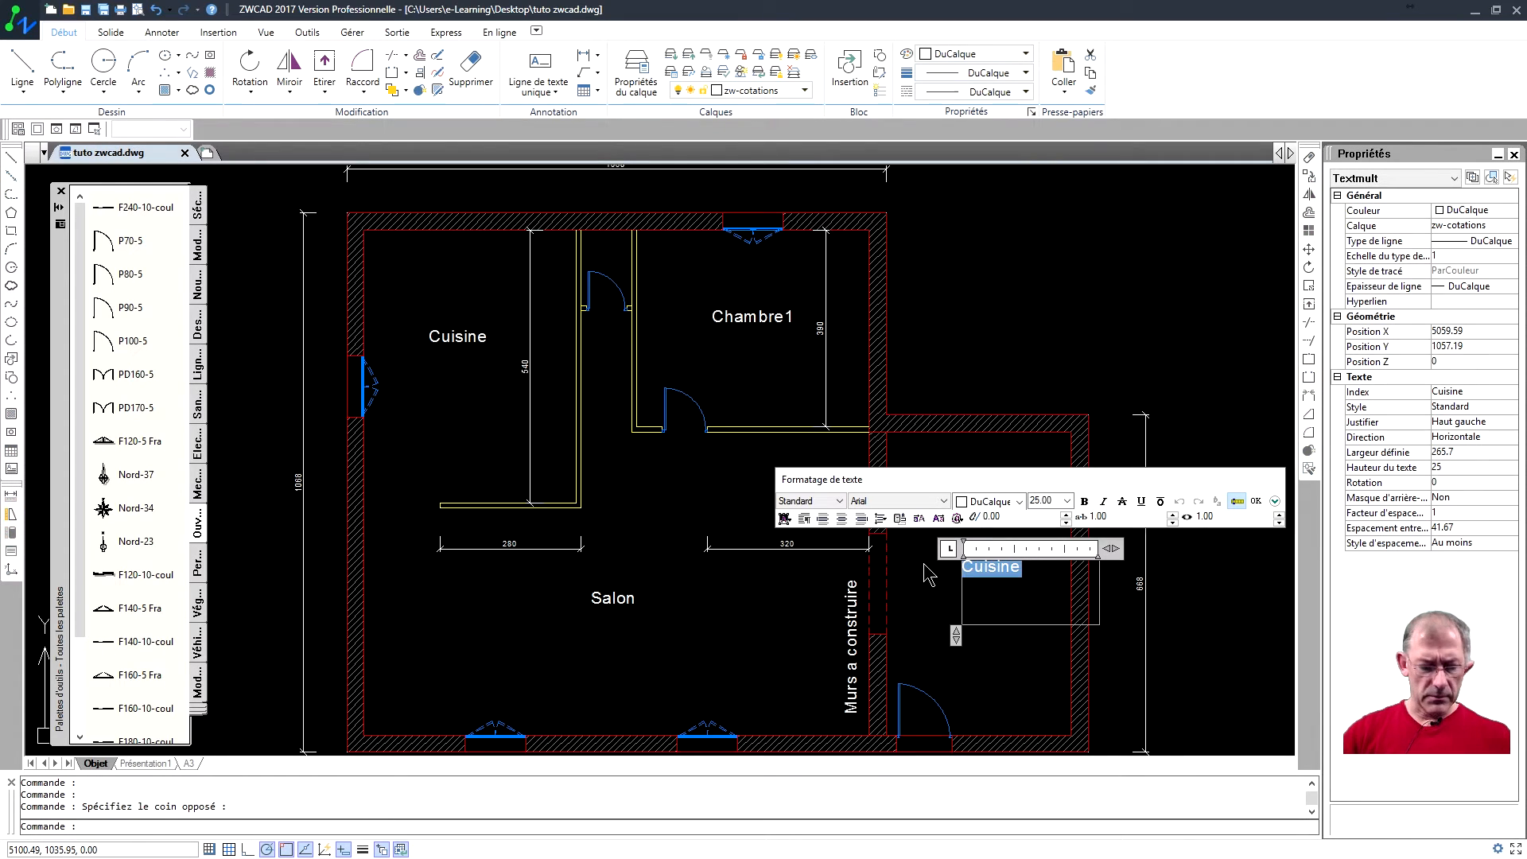
pyautogui.write('Entrée')
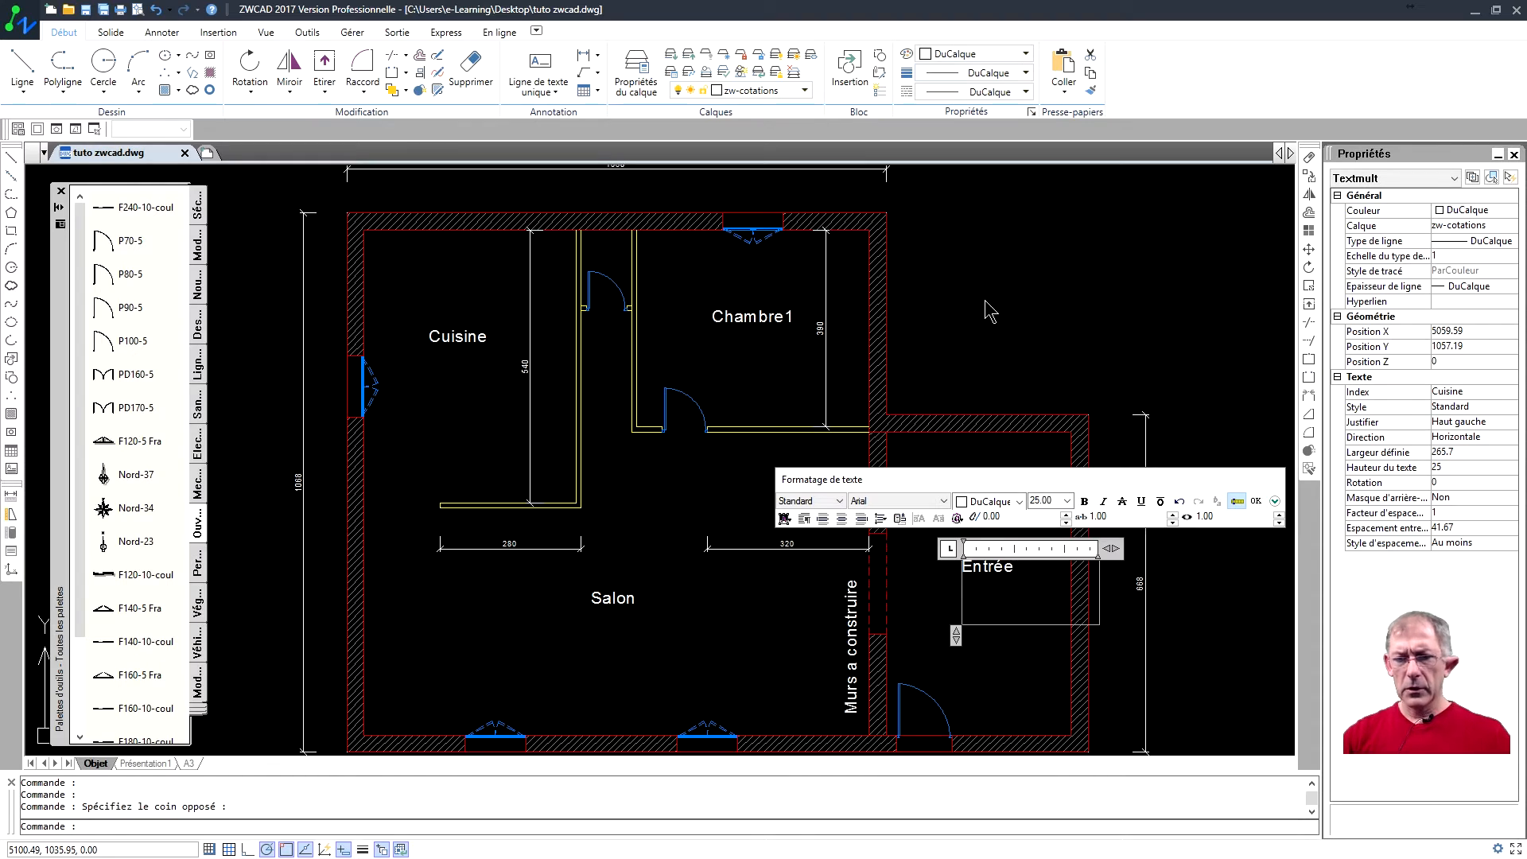
pyautogui.click(989, 310)
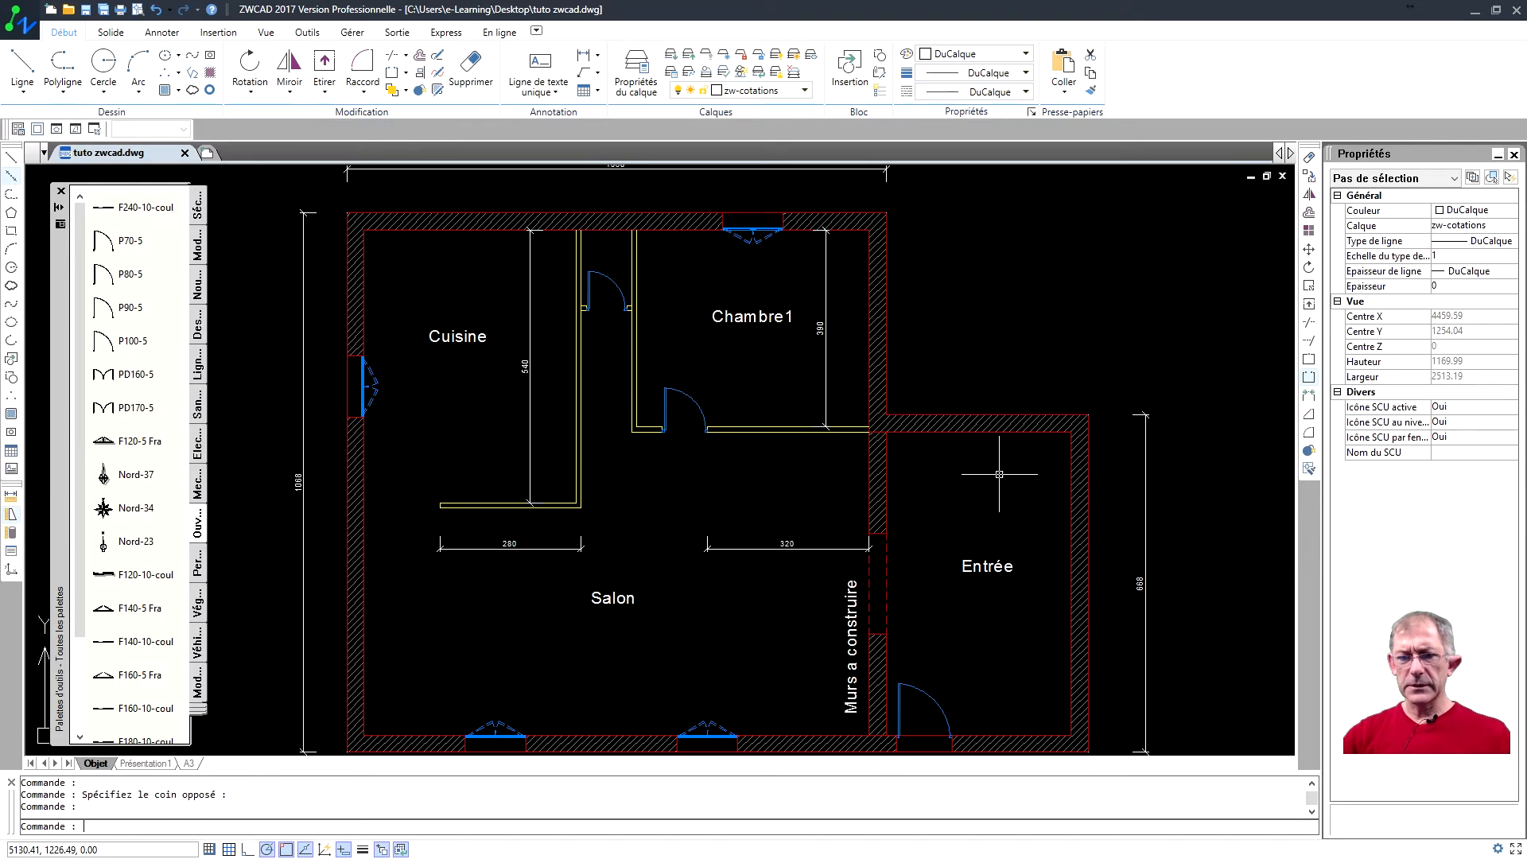
# Step: Move the four room labels and the "Murs a construire" text to the zw-annotations layer
pyautogui.click(987, 566)
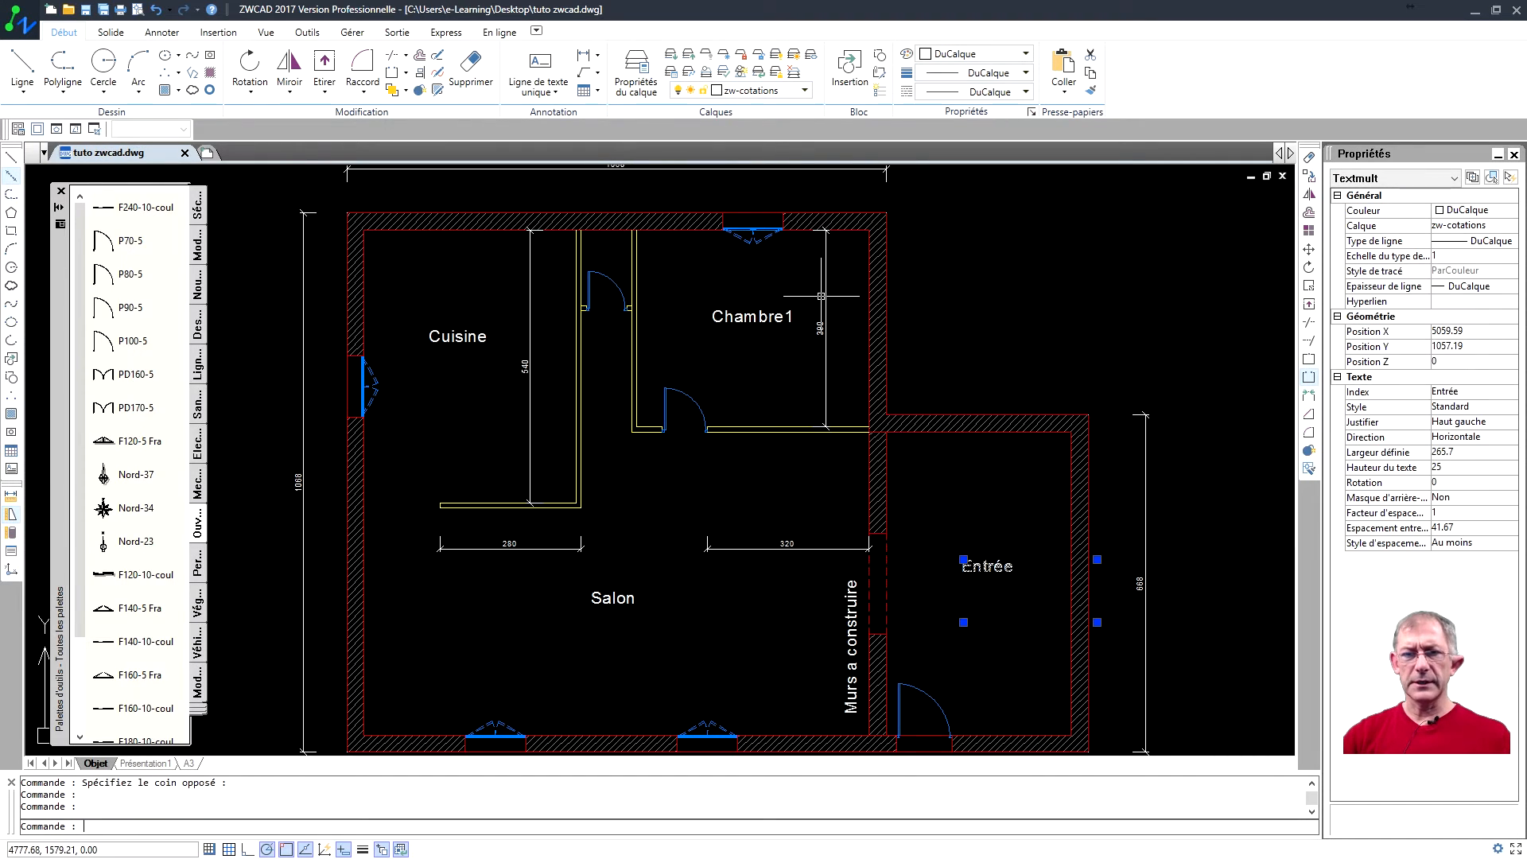
pyautogui.click(684, 604)
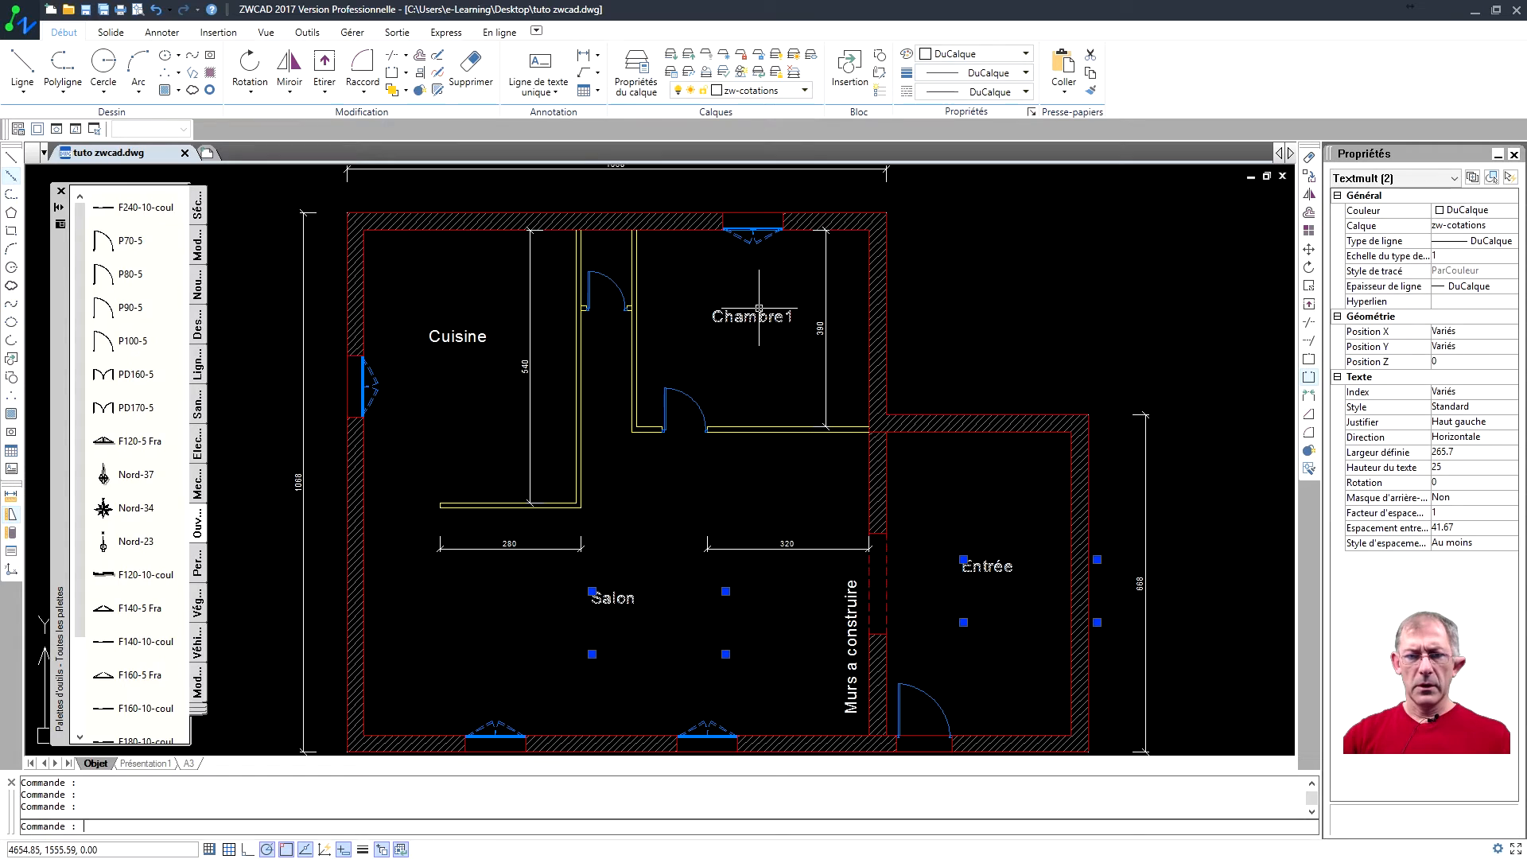
pyautogui.click(851, 660)
pyautogui.click(457, 335)
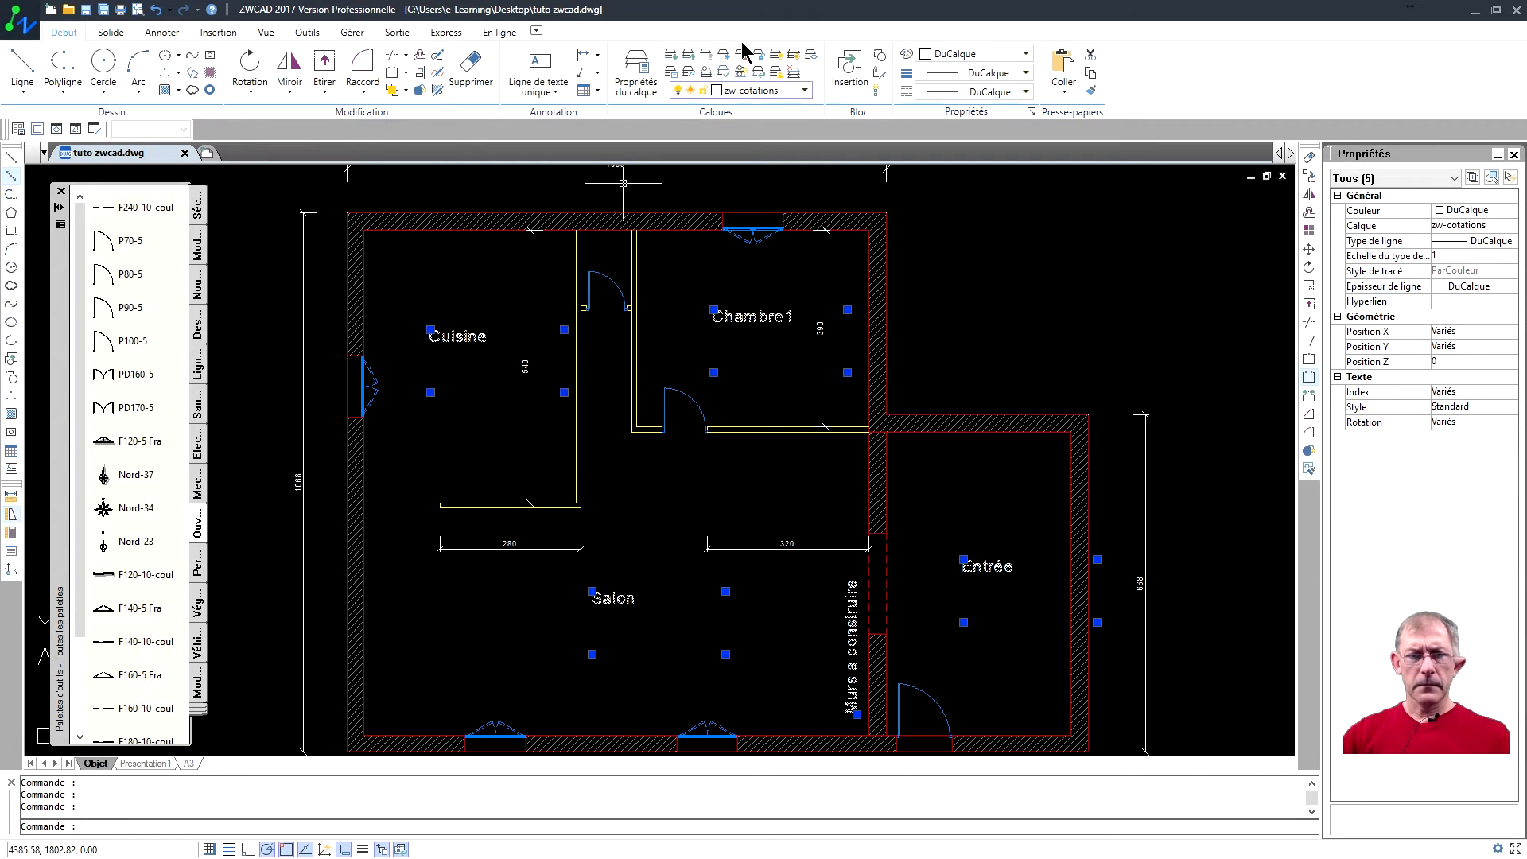
pyautogui.click(805, 91)
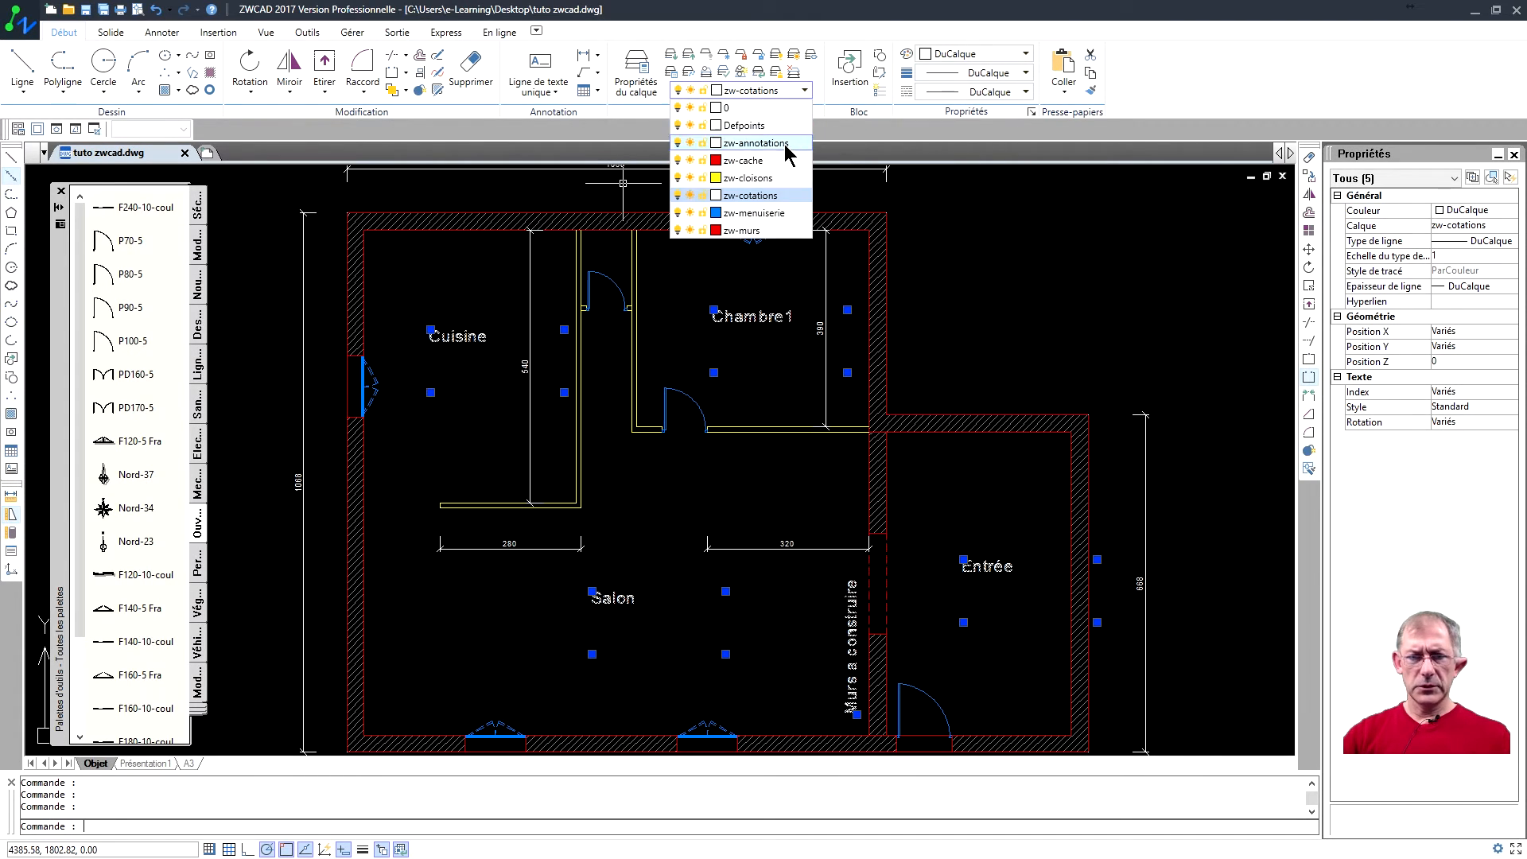
pyautogui.click(755, 143)
pyautogui.press('Escape')
# Step: Measure the diagonal distance in Cuisine from its lower partition's free end to where the vertical partition meets the upper outer wall
pyautogui.scroll(-2, 818, 484)
pyautogui.moveTo(819, 484)
pyautogui.mouseDown(button='middle')
pyautogui.moveTo(813, 514)
pyautogui.moveTo(783, 510)
pyautogui.mouseUp(button='middle')
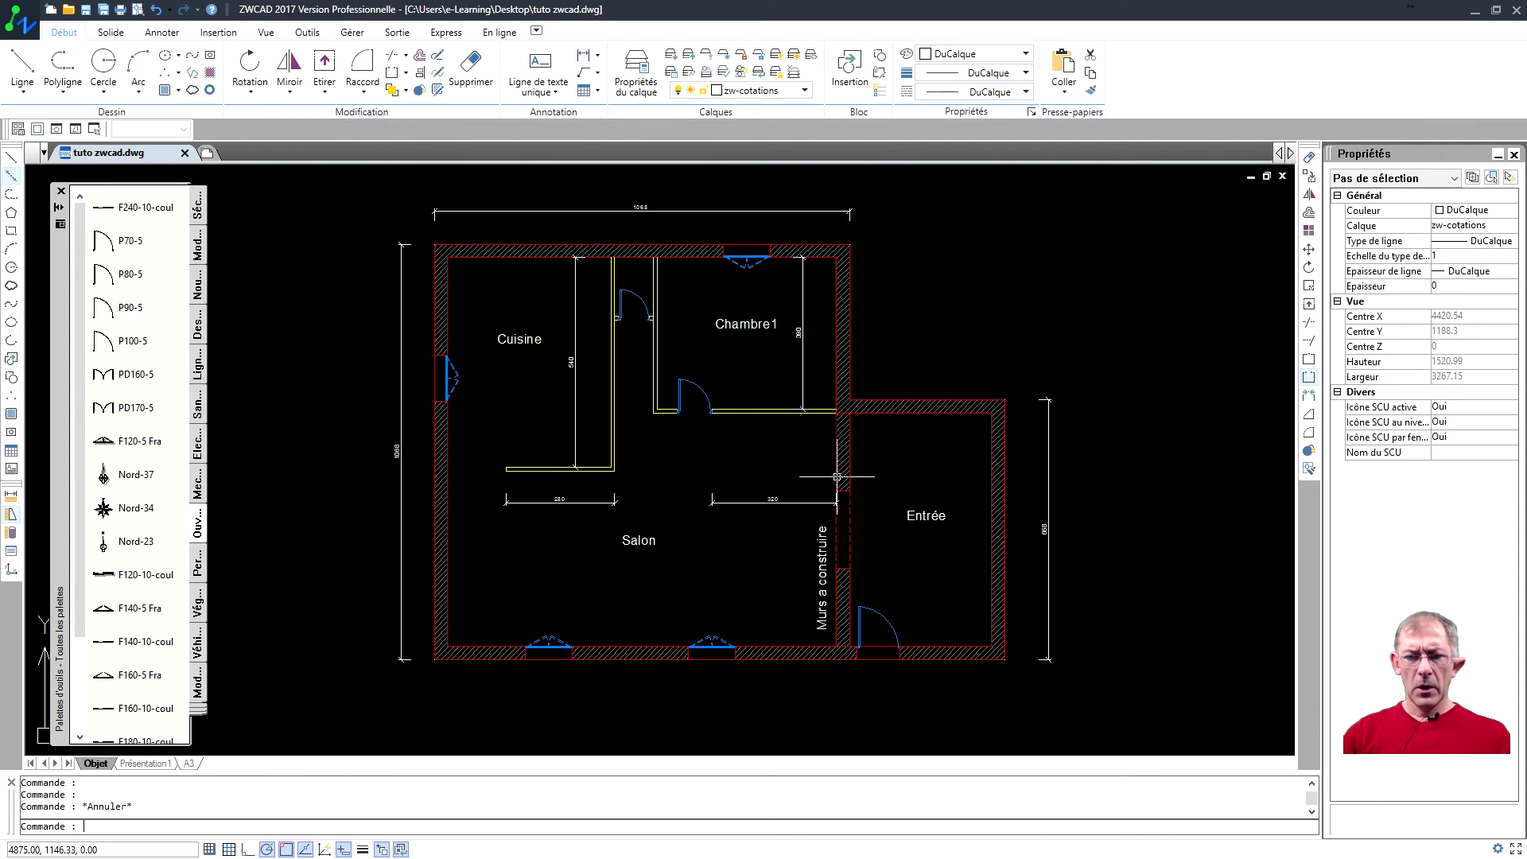
pyautogui.scroll(2, 792, 455)
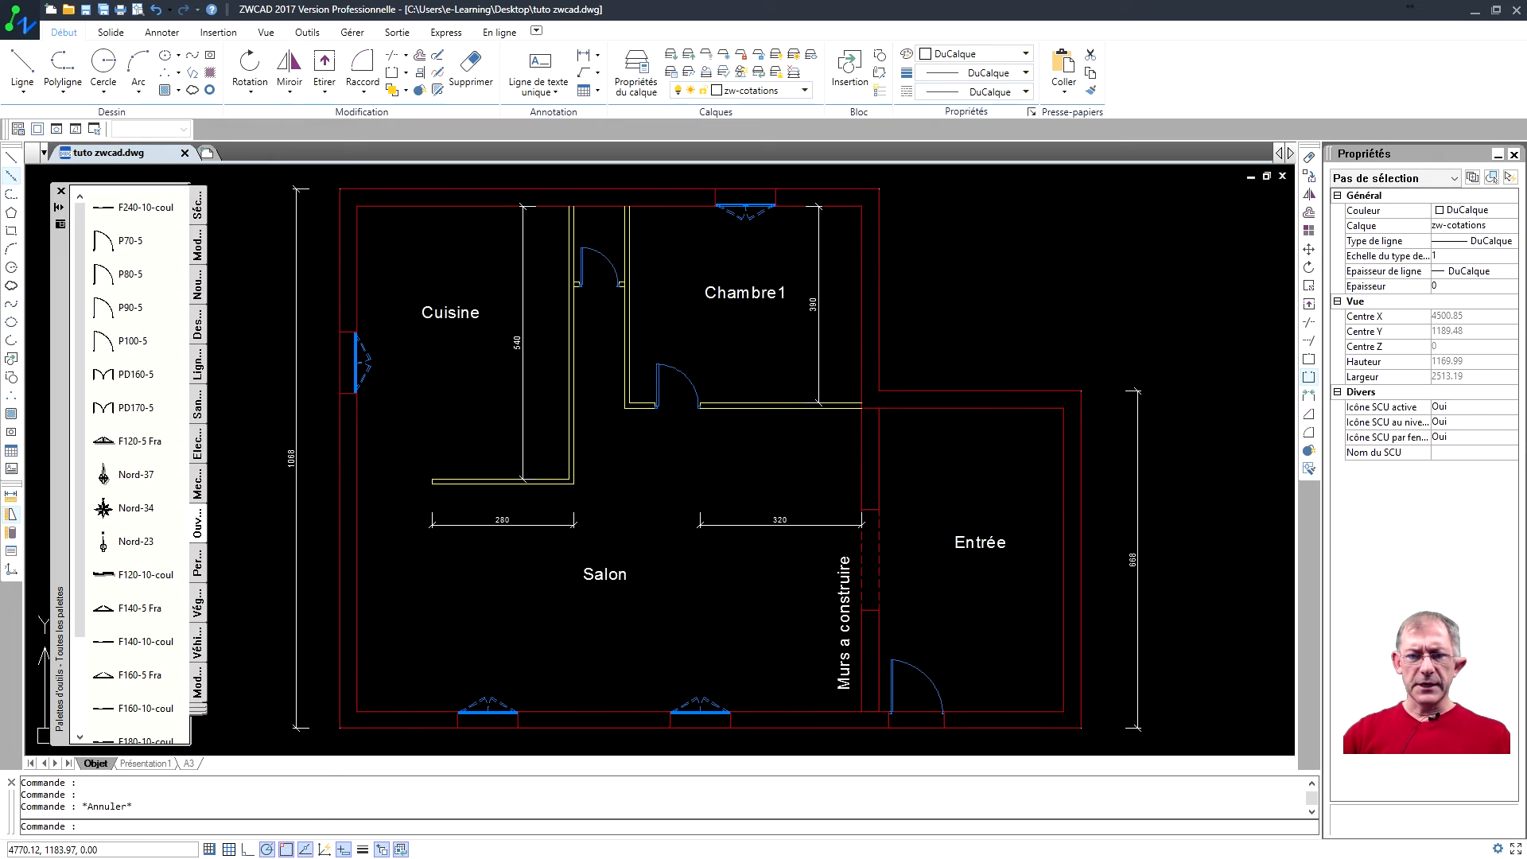
pyautogui.moveTo(809, 469); pyautogui.dragTo(835, 467, button='middle')
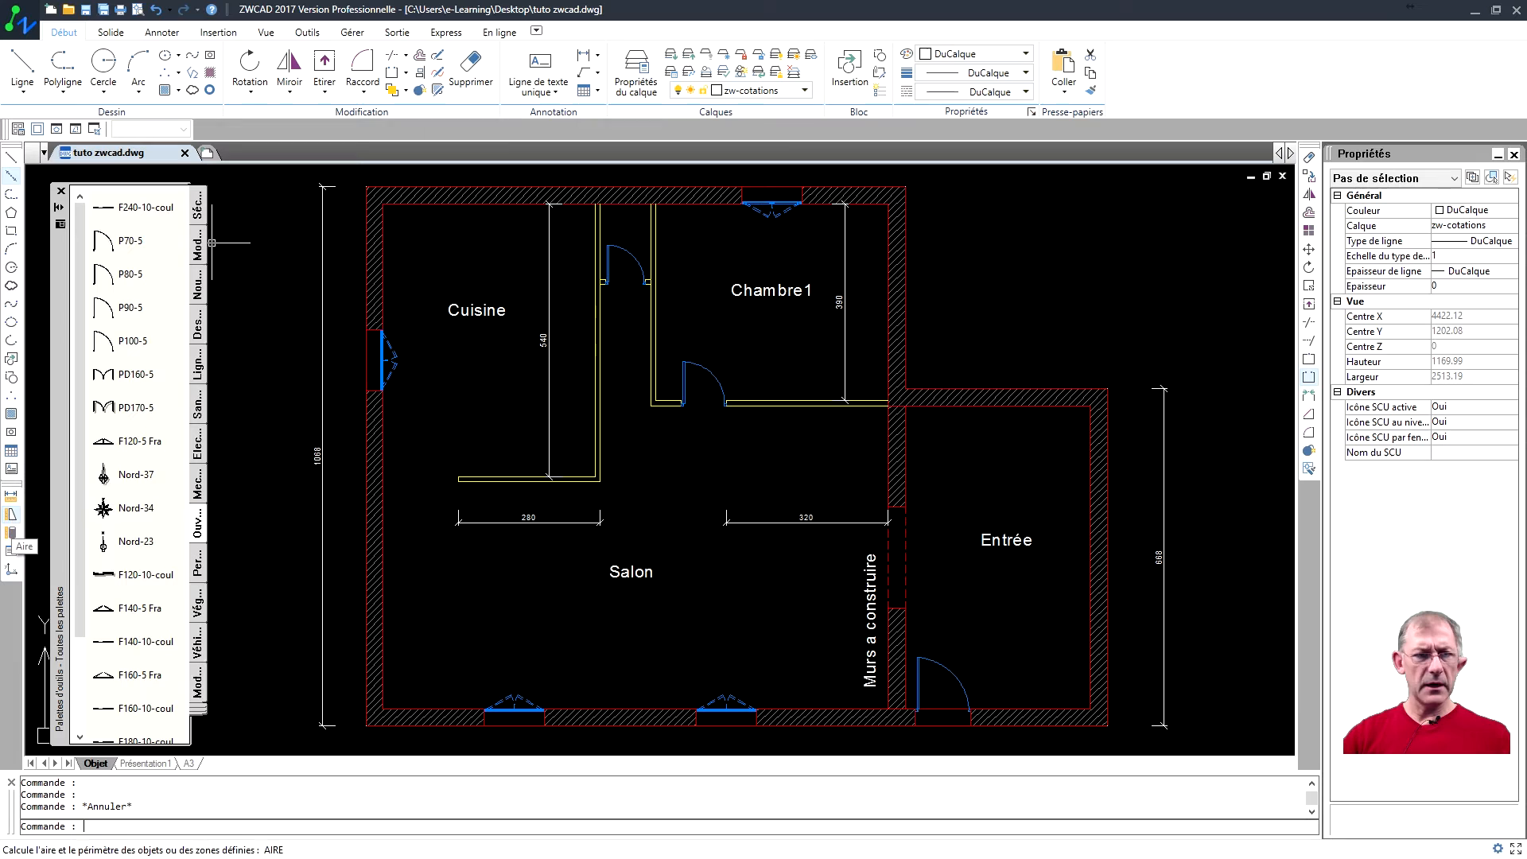
pyautogui.click(308, 34)
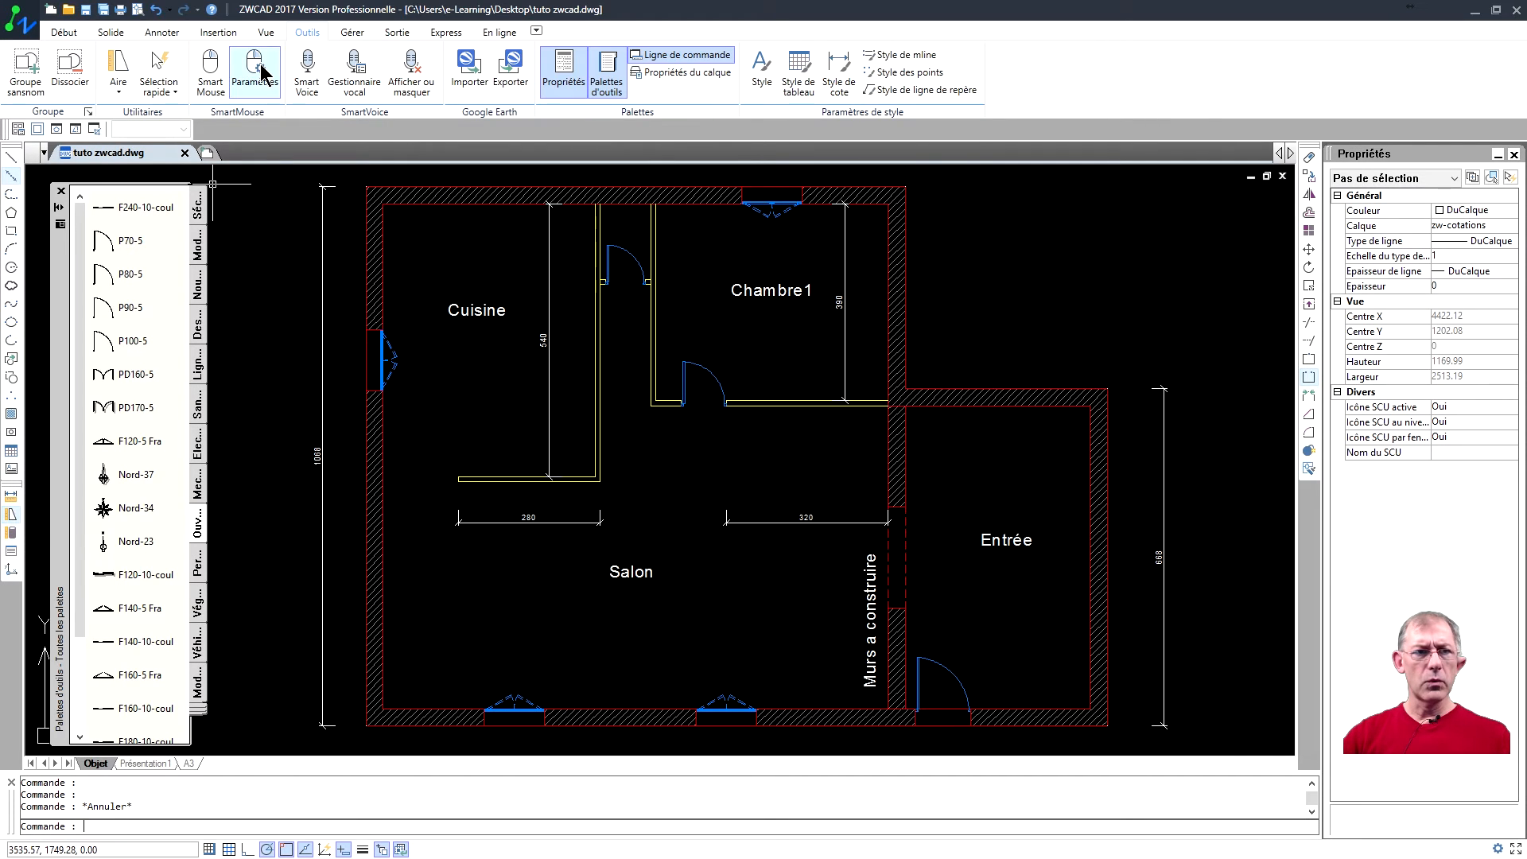
pyautogui.click(118, 92)
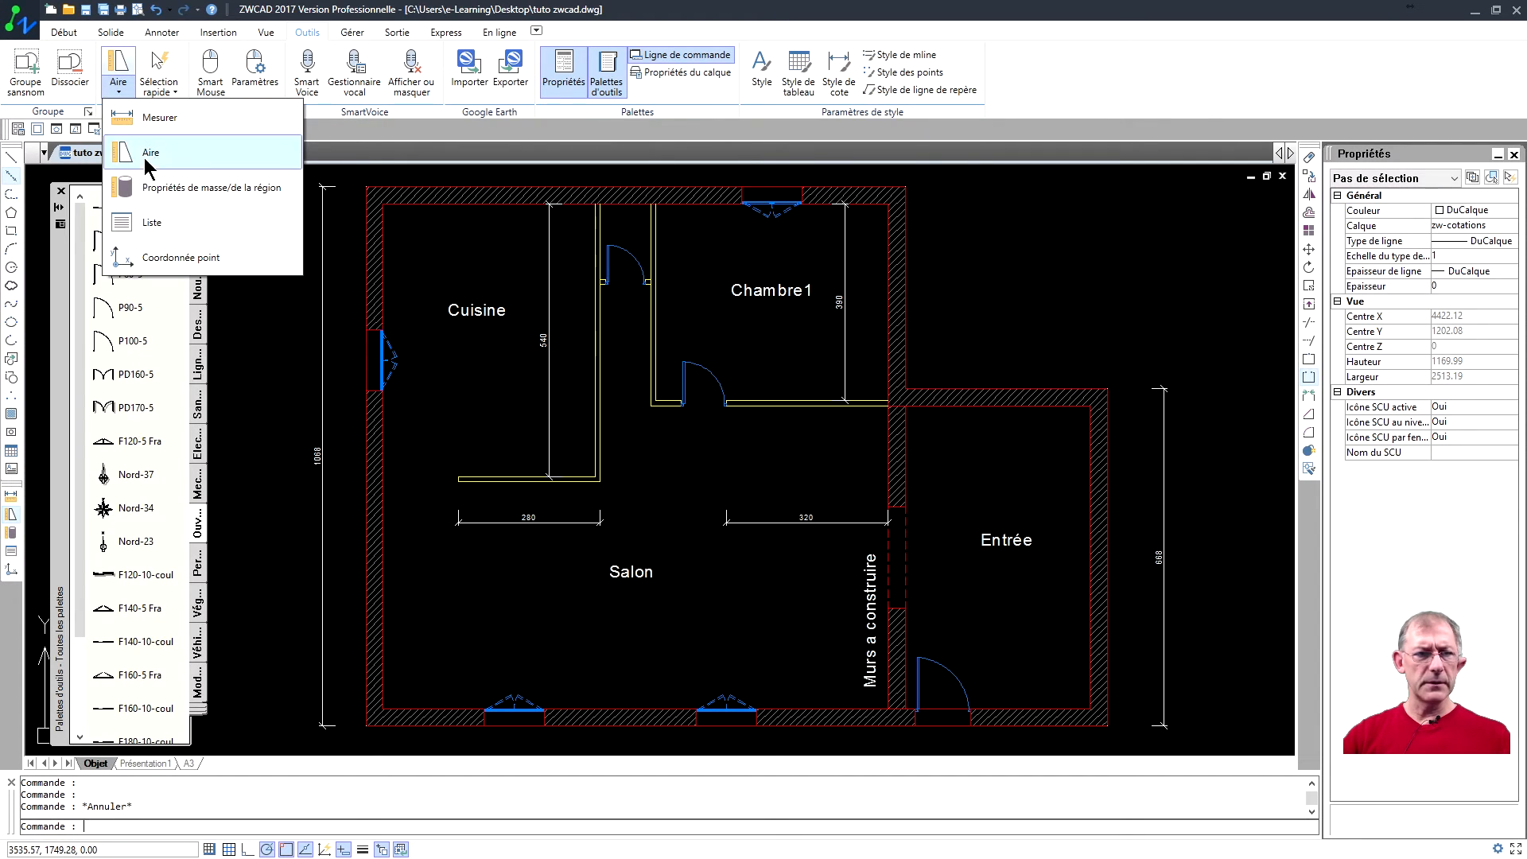
pyautogui.click(151, 116)
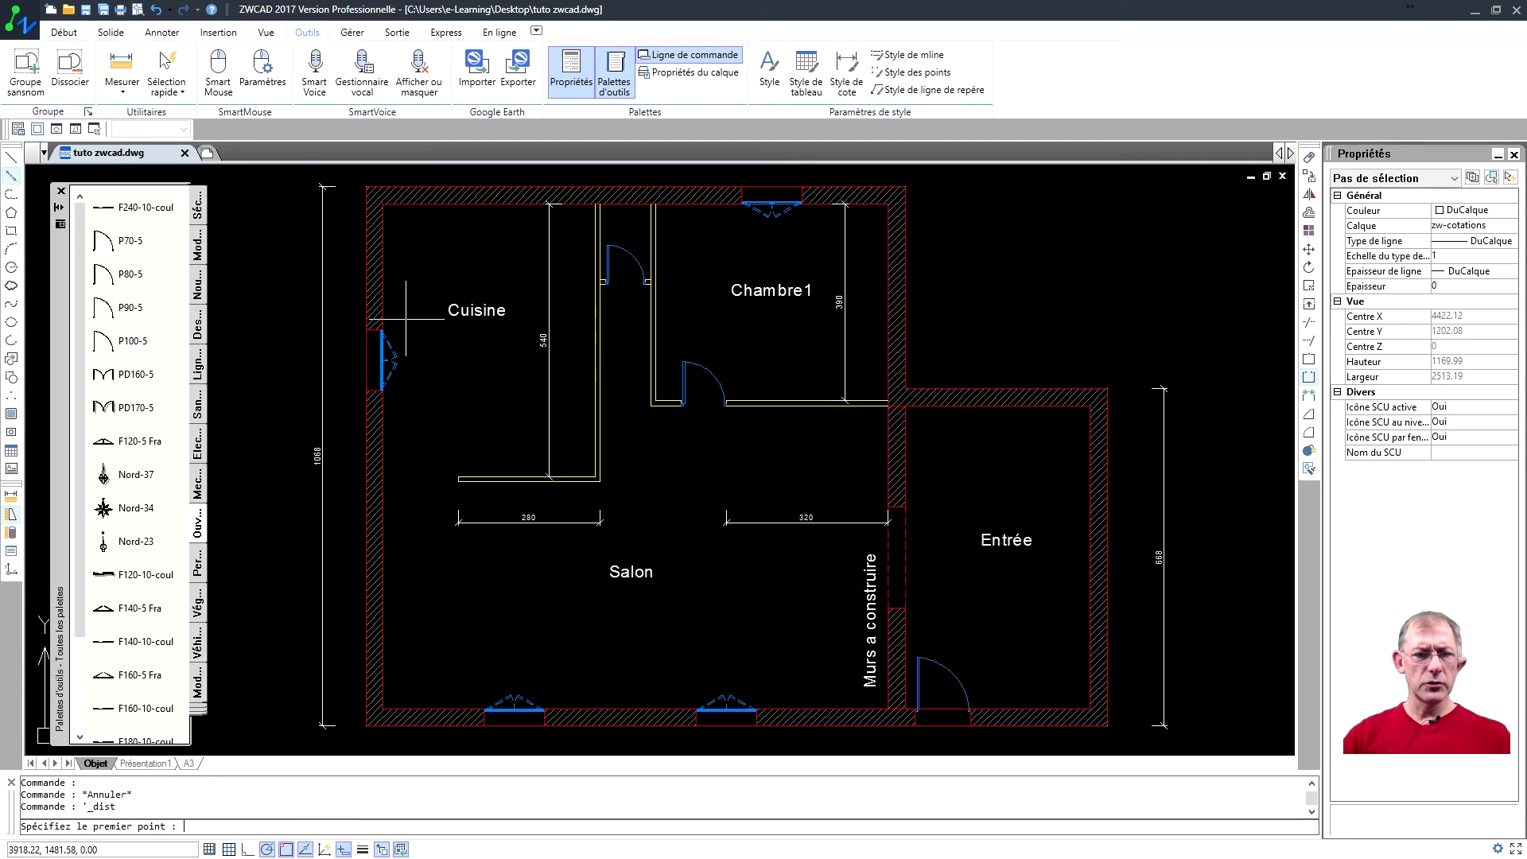
pyautogui.click(459, 478)
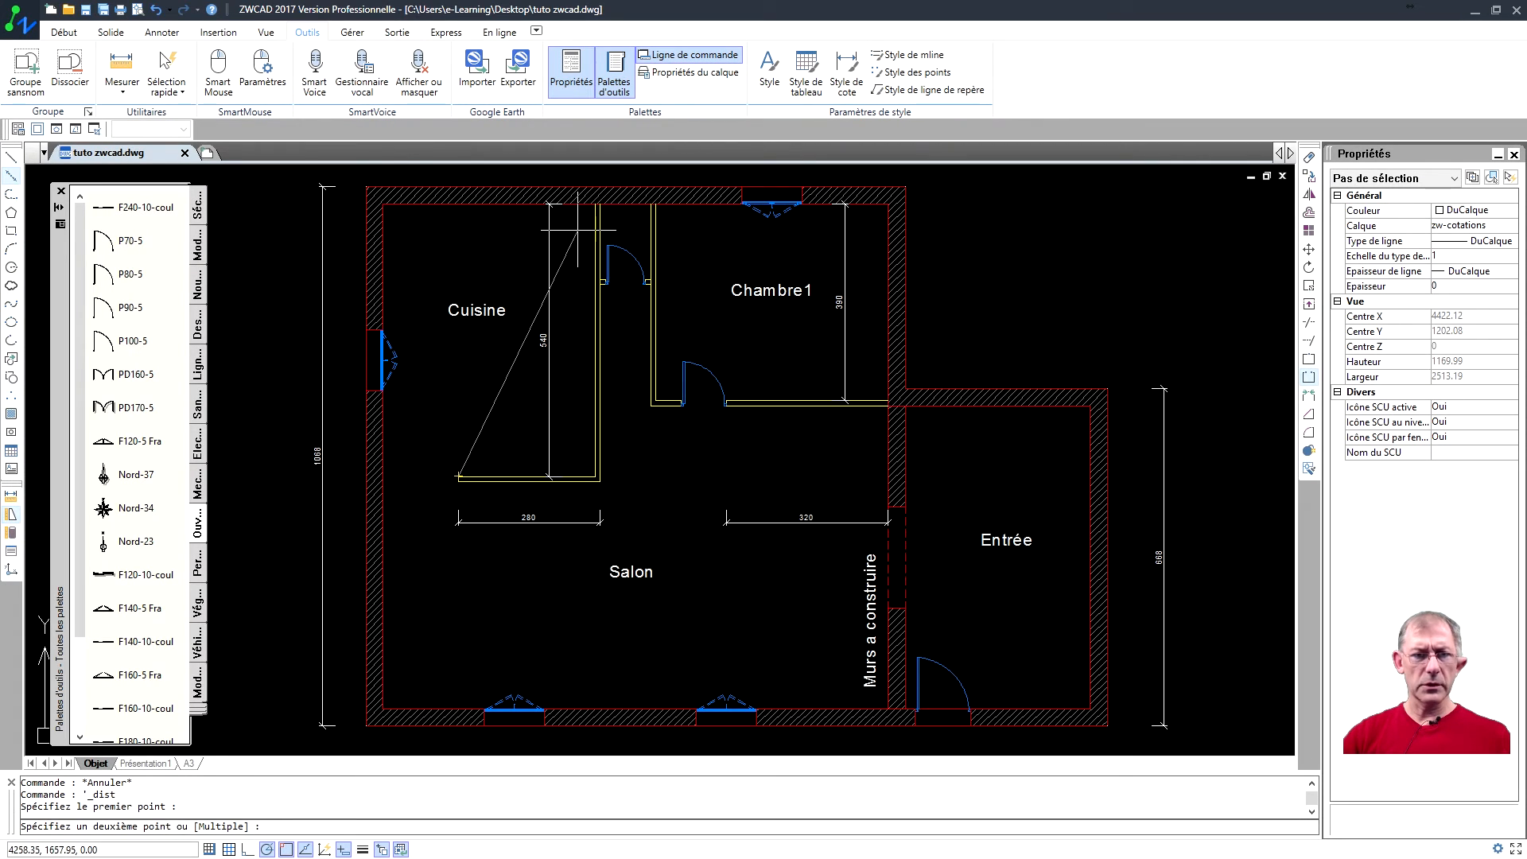
pyautogui.click(592, 203)
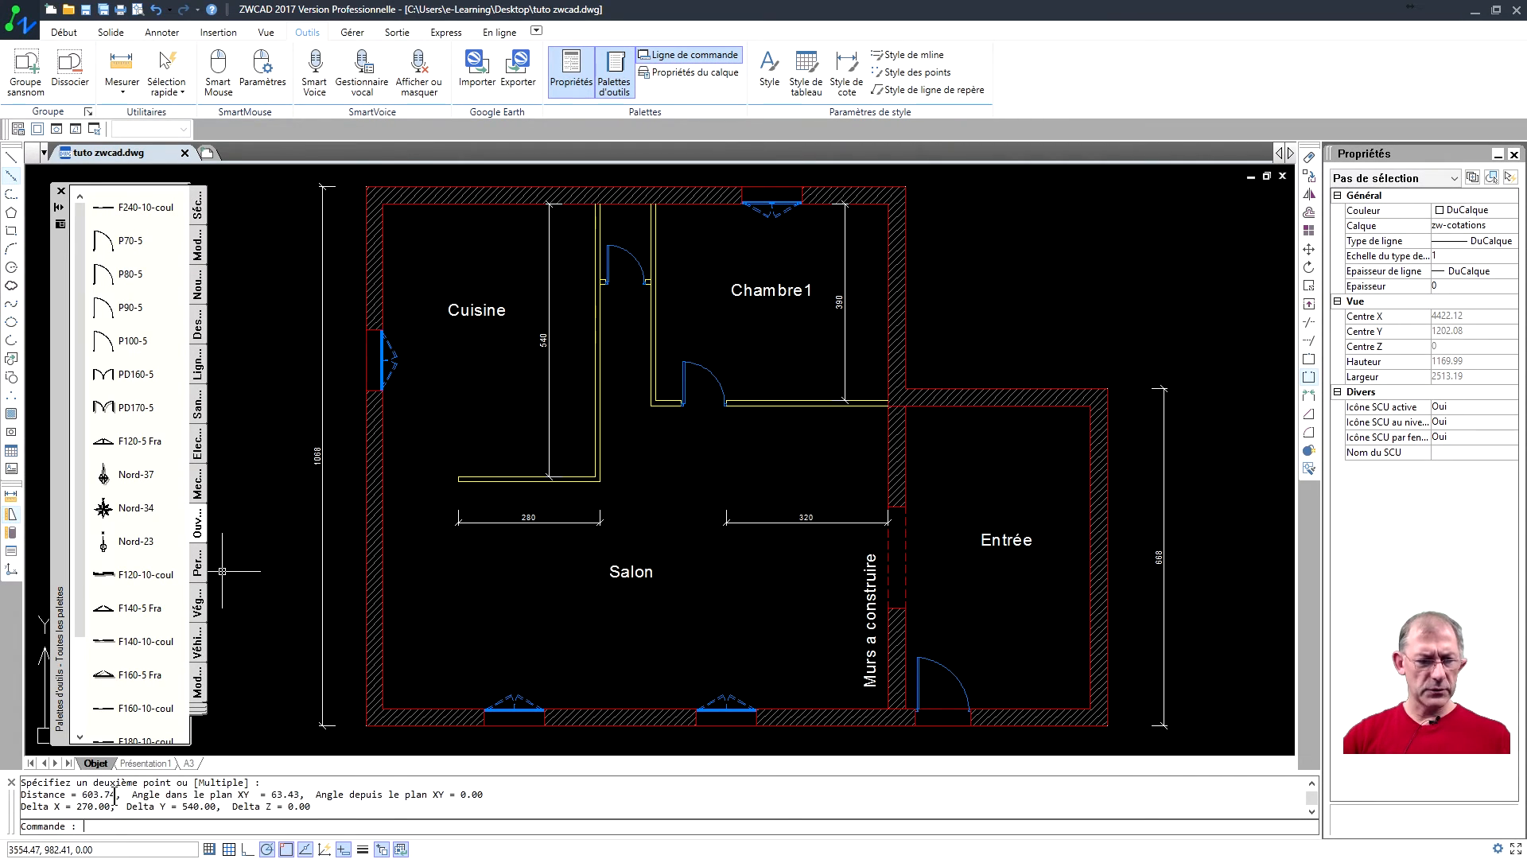
# Step: Measure the area and perimeter of Chambre1 from its four inner corners
pyautogui.click(11, 515)
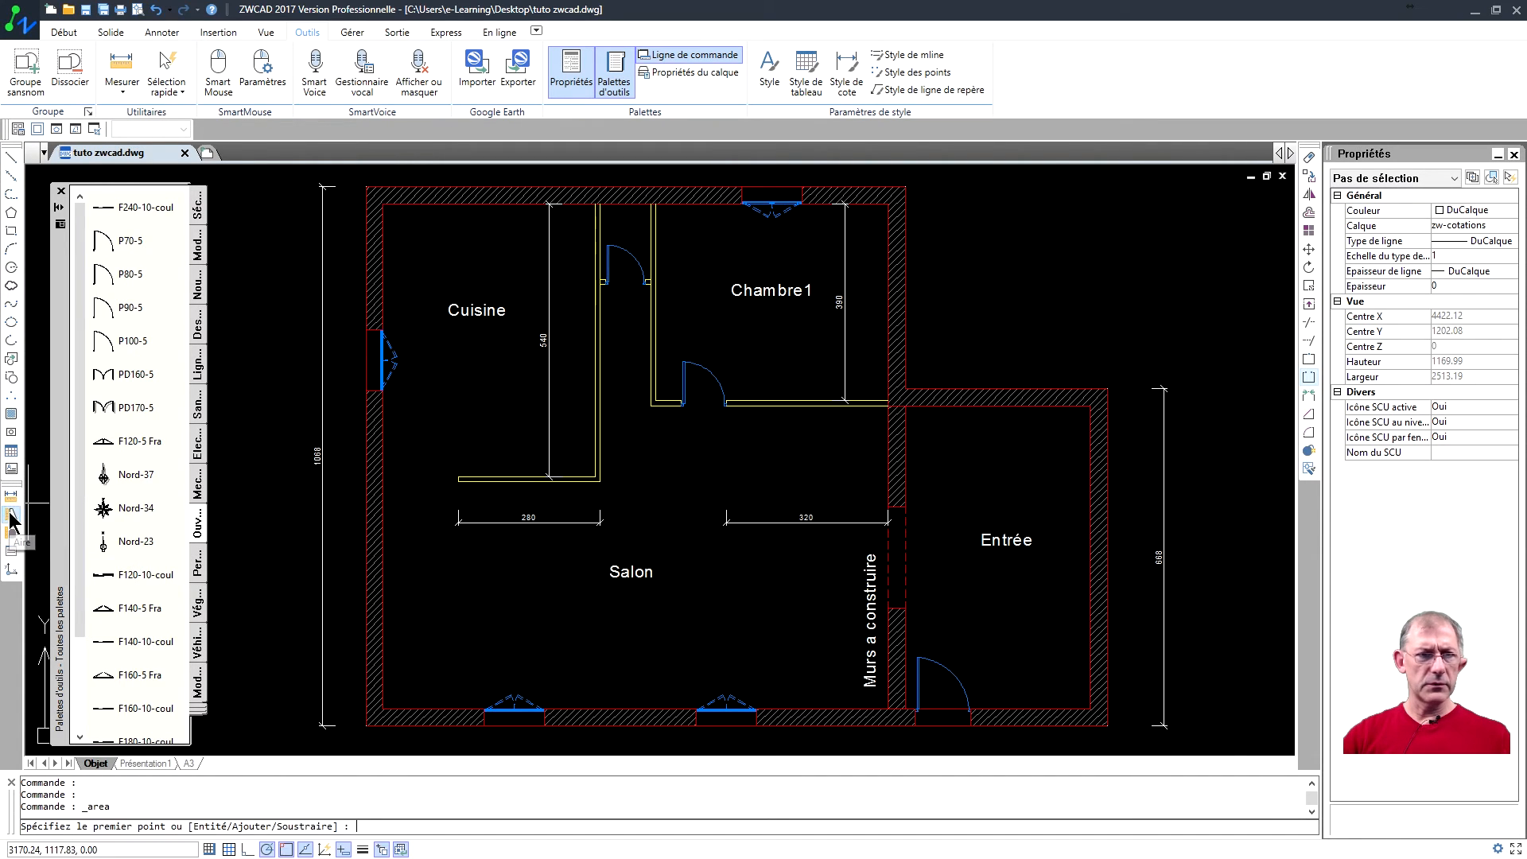
pyautogui.click(656, 400)
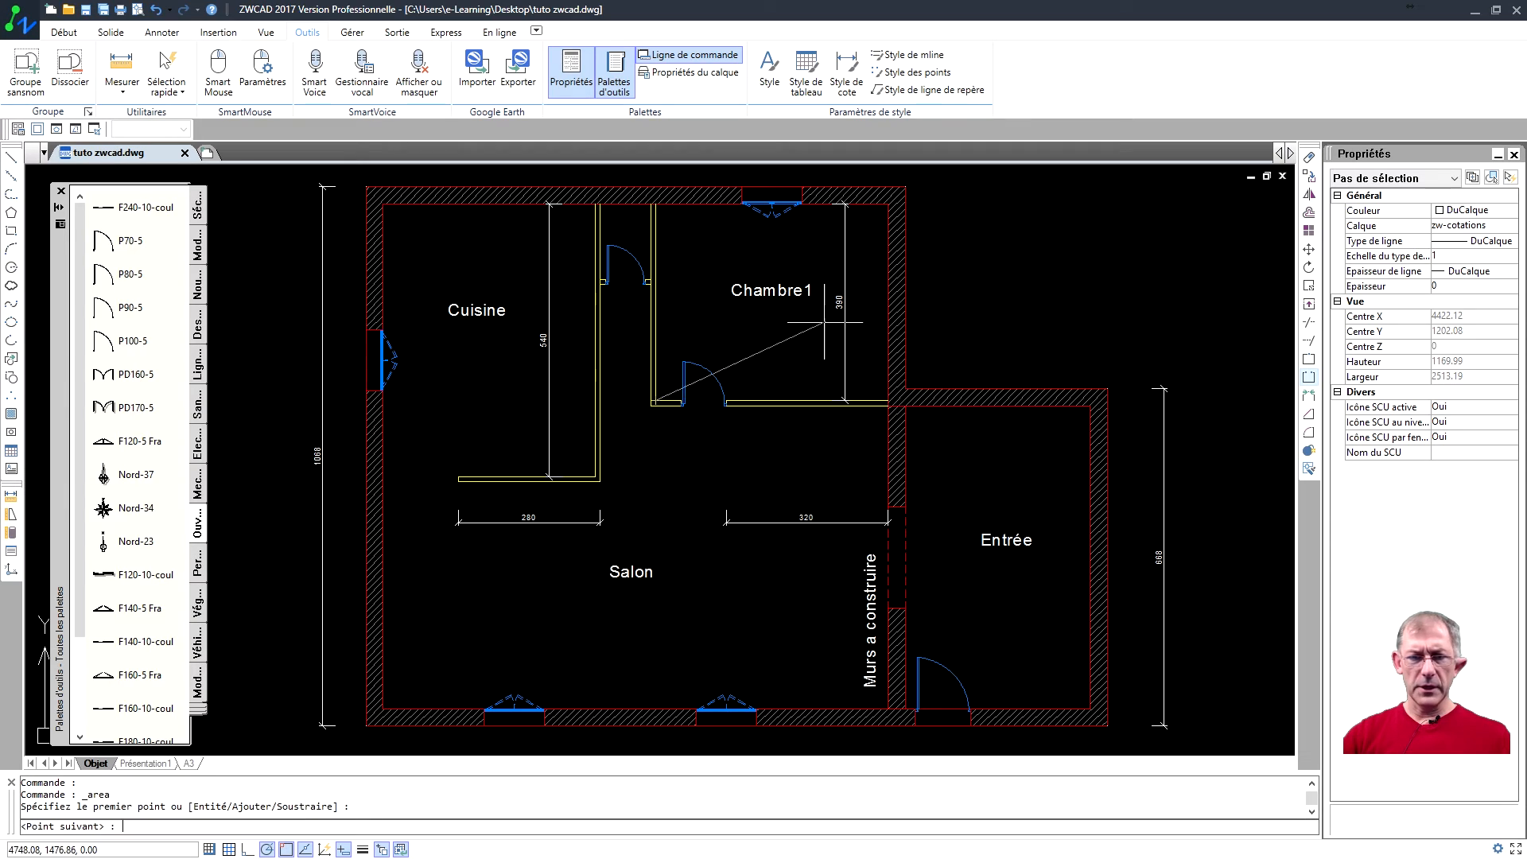
pyautogui.click(886, 401)
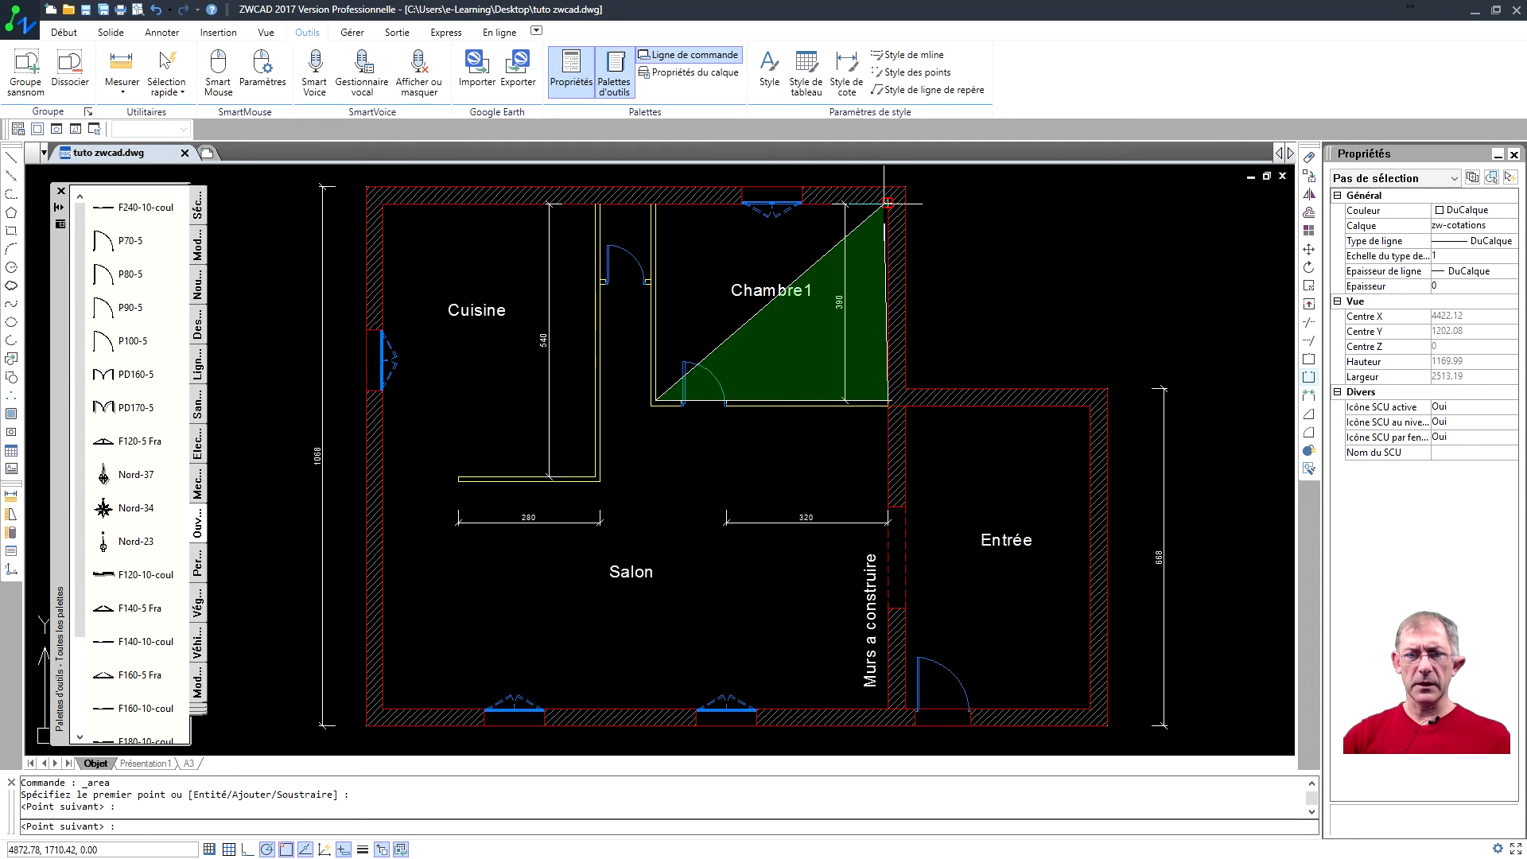
pyautogui.click(887, 204)
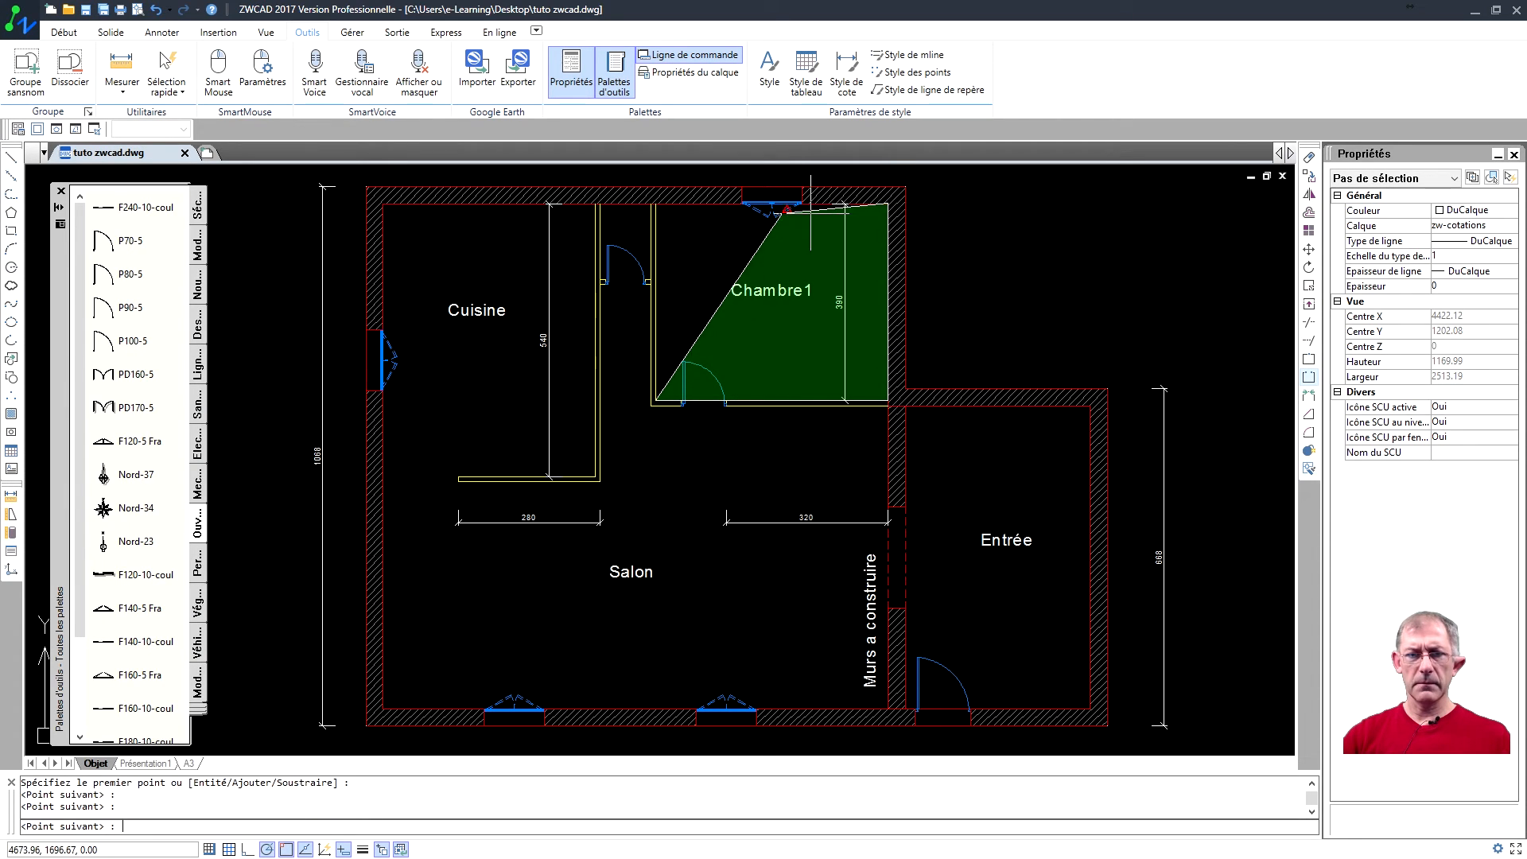
pyautogui.click(654, 203)
pyautogui.press('Return')
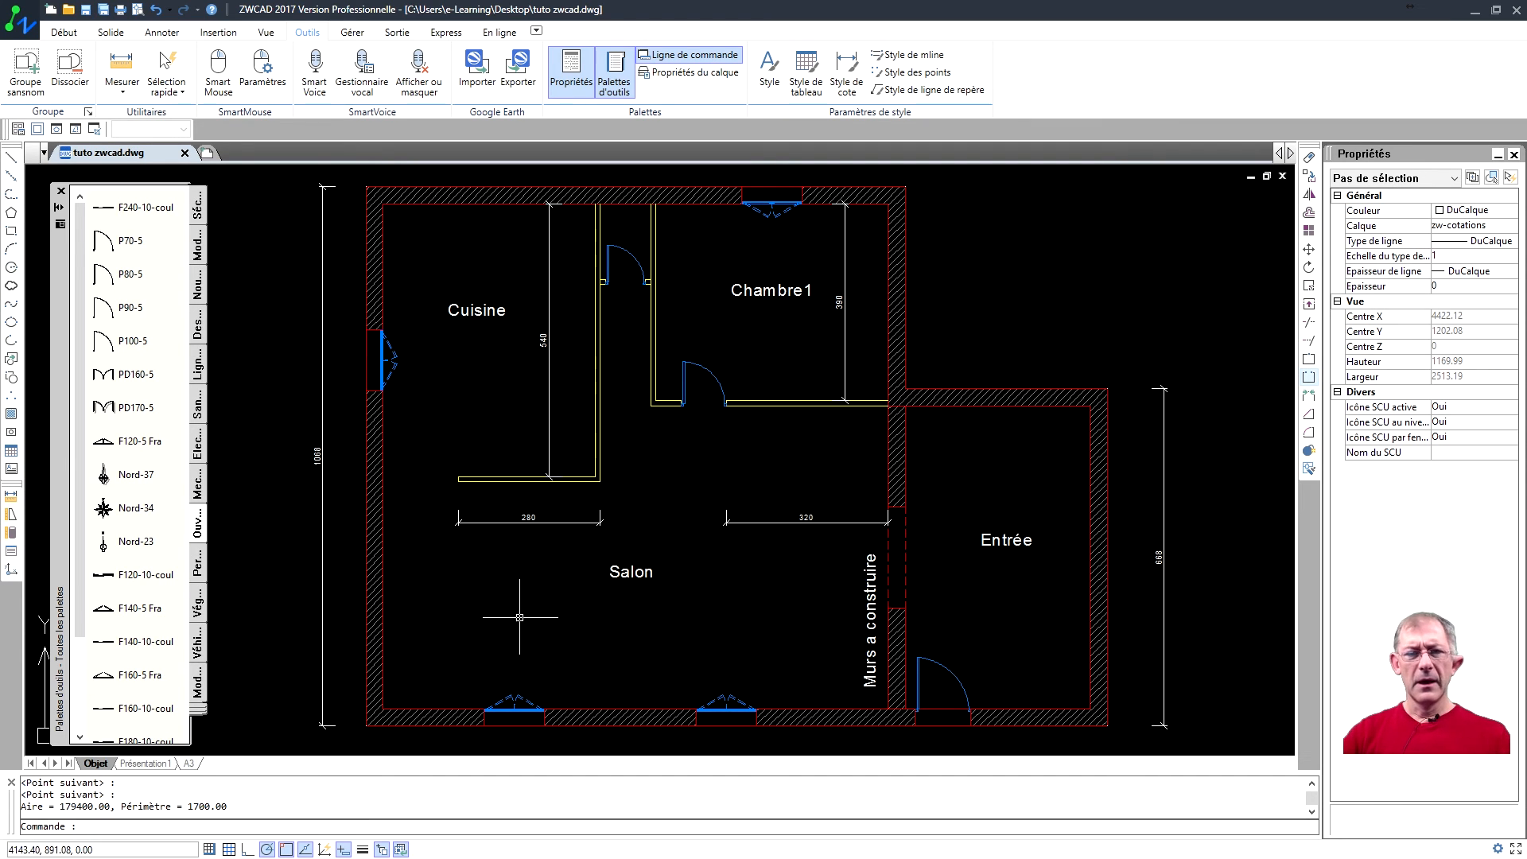
pyautogui.moveTo(591, 577); pyautogui.dragTo(603, 572, button='middle')
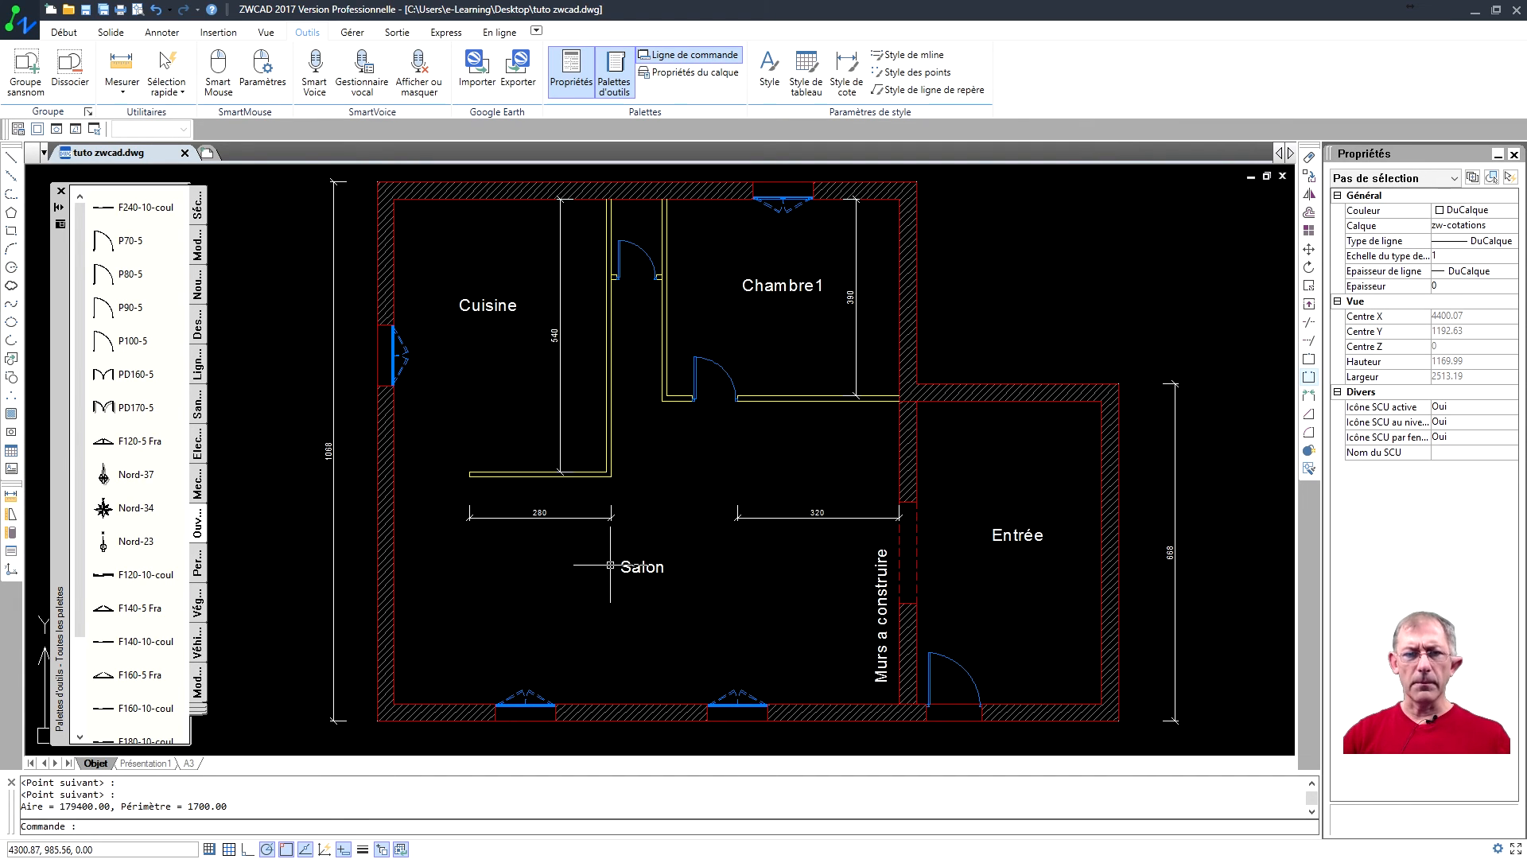